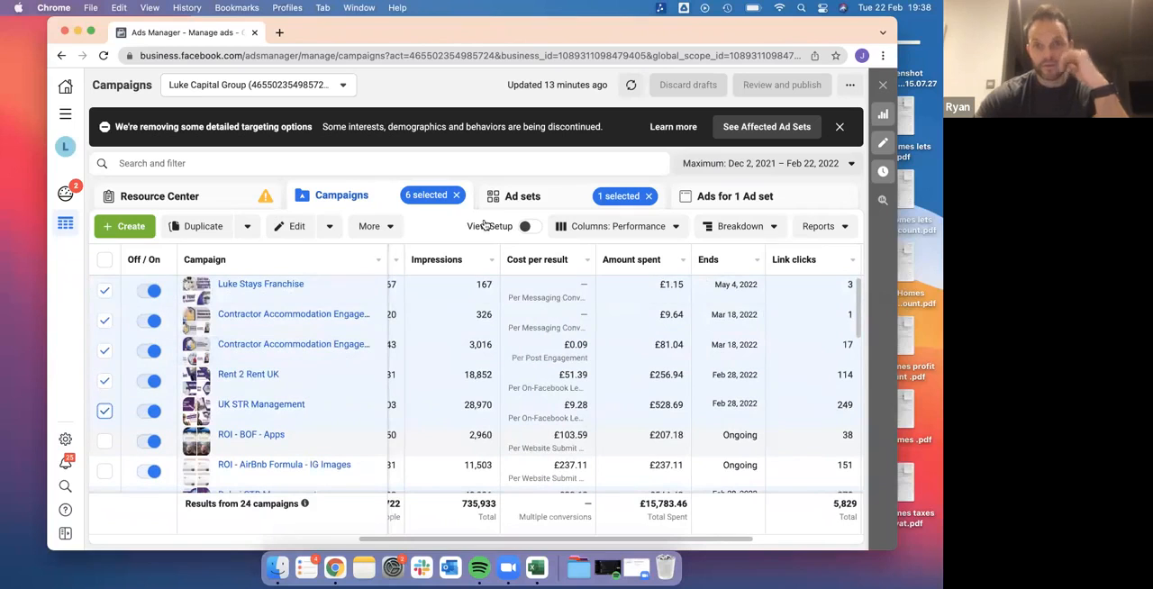
Review the reach, impressions, cost per result and amount spent of the ad sets in the selected campaigns
{"action": "left_click", "coordinate": [532, 199]}
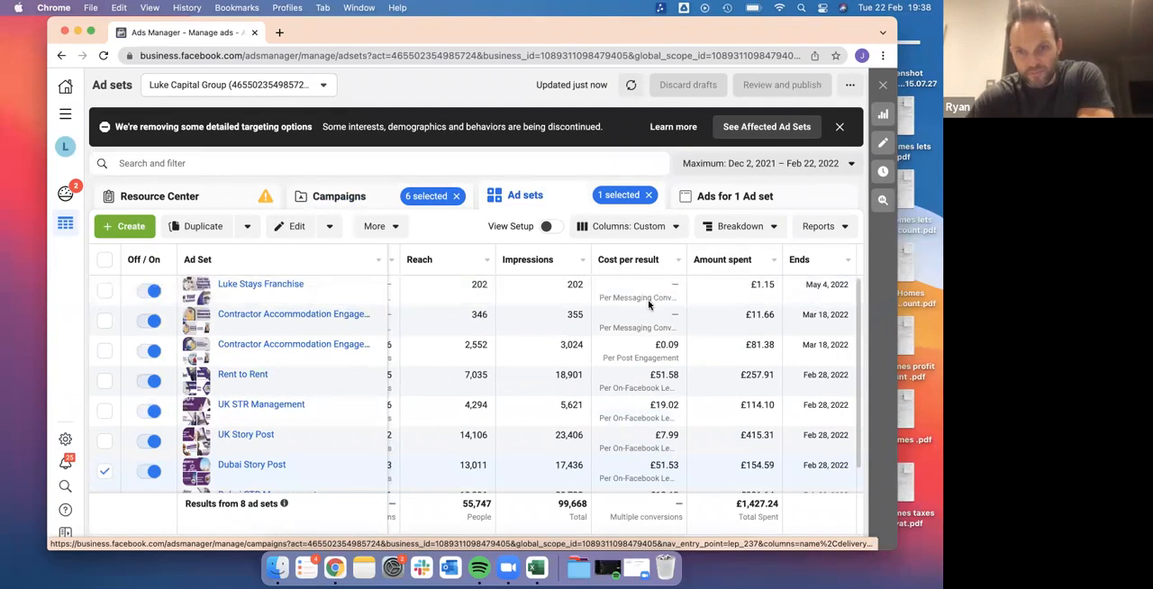
{"action": "scroll", "coordinate": [647, 291], "scroll_direction": "down", "scroll_amount": 1}
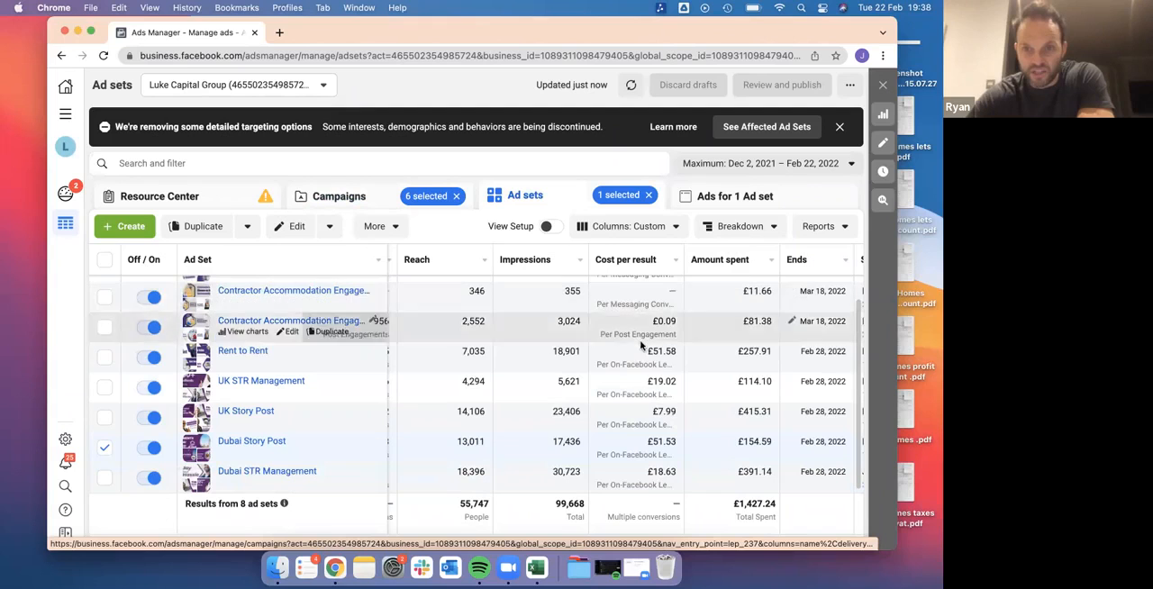
{"action": "scroll", "coordinate": [636, 321], "scroll_direction": "left", "scroll_amount": 1}
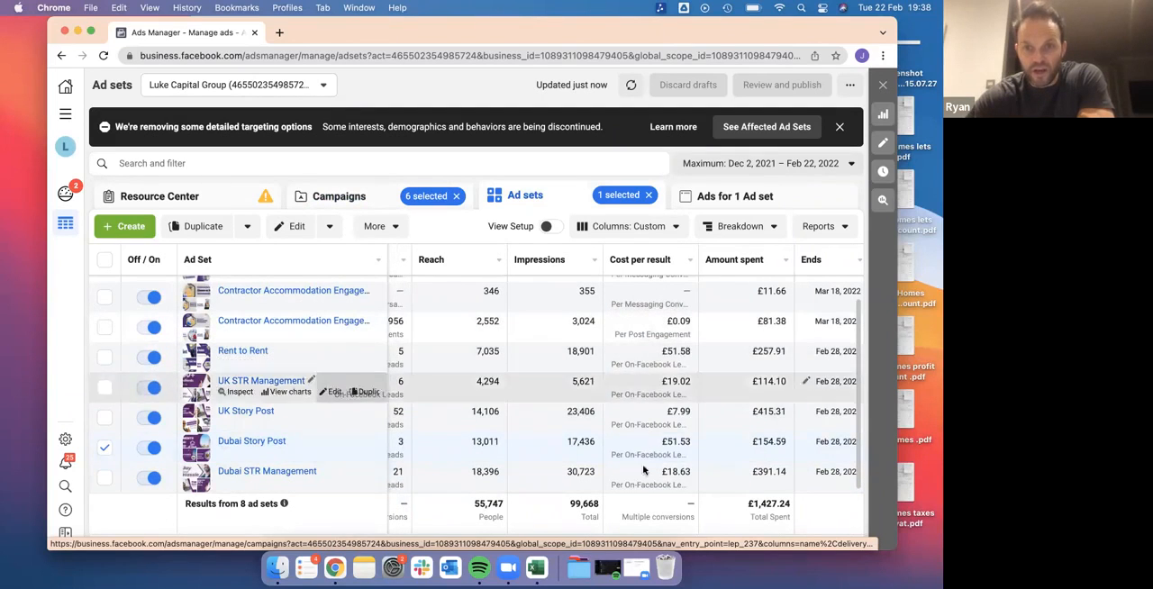
{"action": "scroll", "coordinate": [641, 359], "scroll_direction": "right", "scroll_amount": 1}
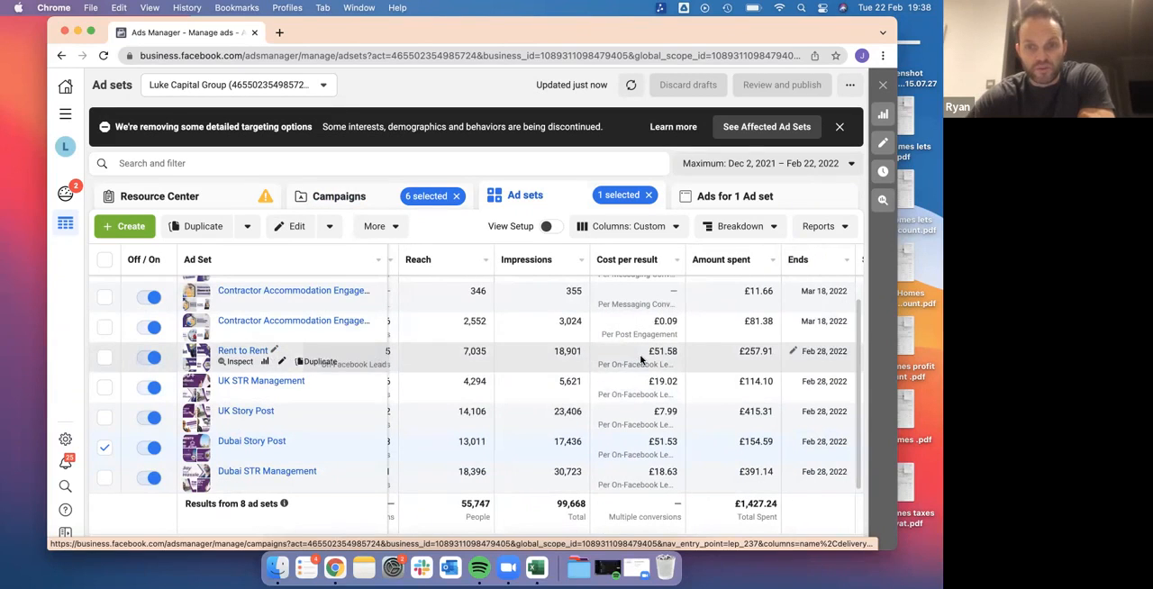
{"action": "scroll", "coordinate": [334, 304], "scroll_direction": "up", "scroll_amount": 1}
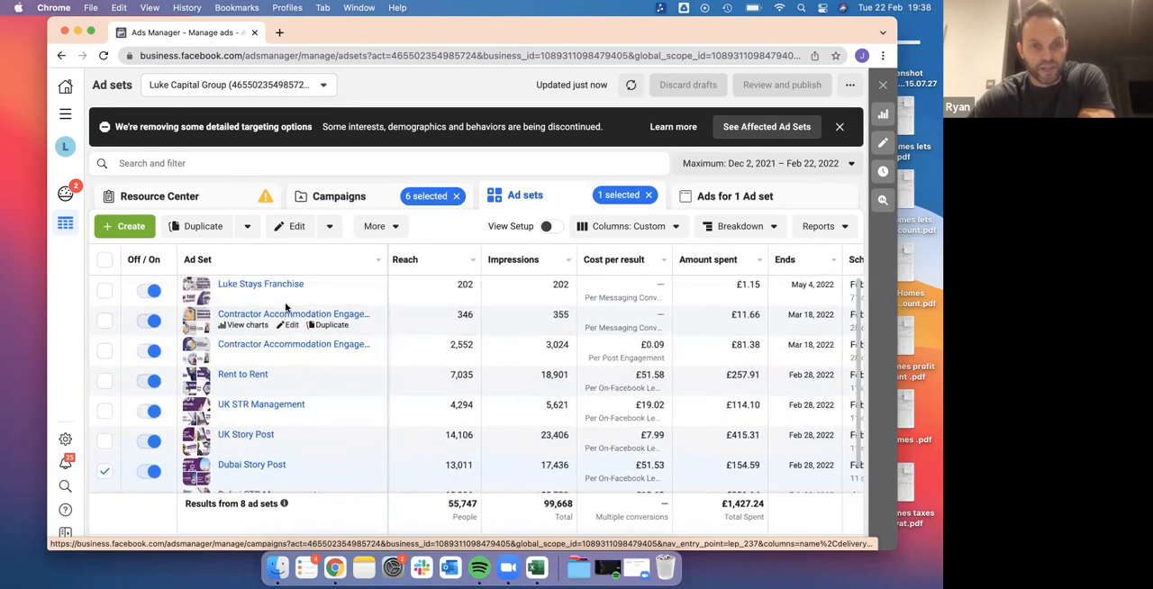
{"action": "scroll", "coordinate": [360, 288], "scroll_direction": "down", "scroll_amount": 1}
{"action": "scroll", "coordinate": [381, 279], "scroll_direction": "right", "scroll_amount": 2}
Select all ad sets of the chosen campaigns and list the ads they contain
{"action": "left_click", "coordinate": [709, 196]}
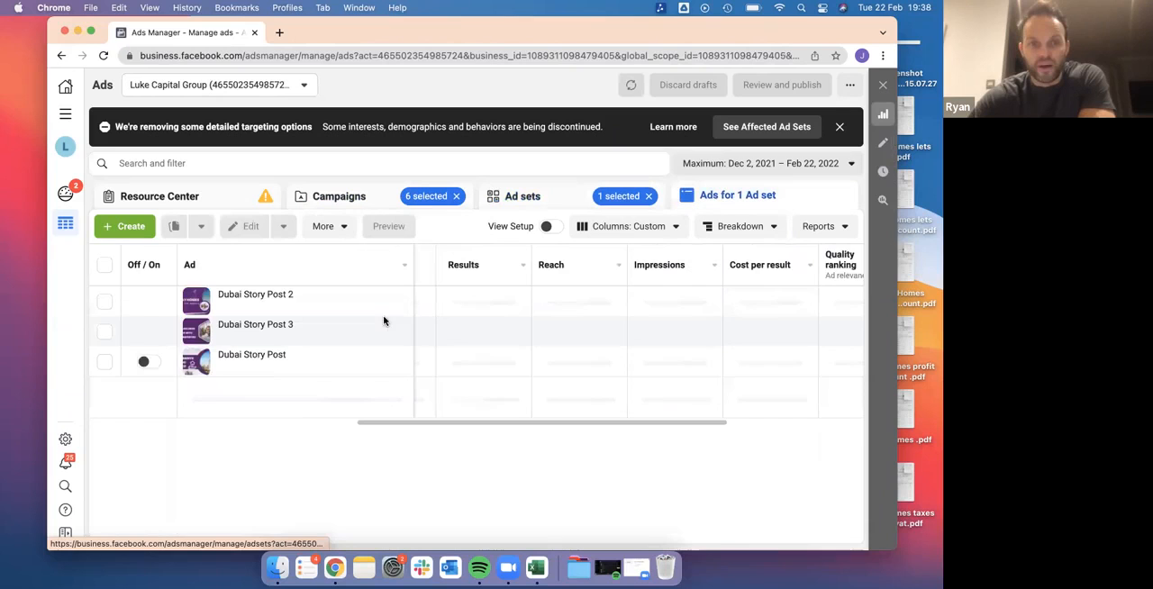
{"action": "left_click", "coordinate": [545, 196]}
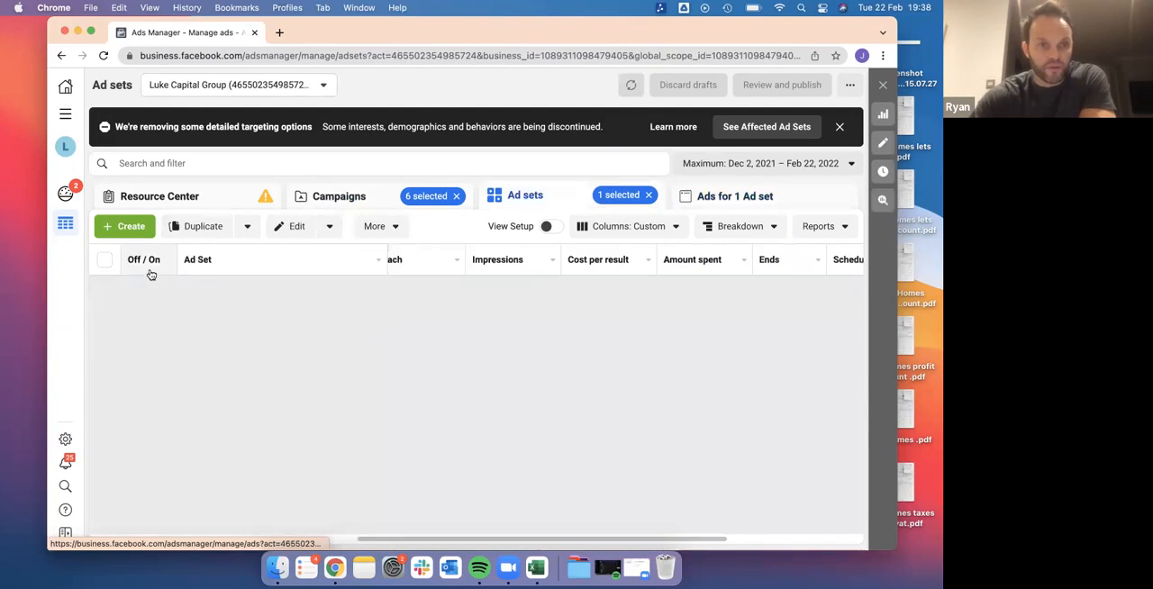
{"action": "left_click", "coordinate": [106, 262]}
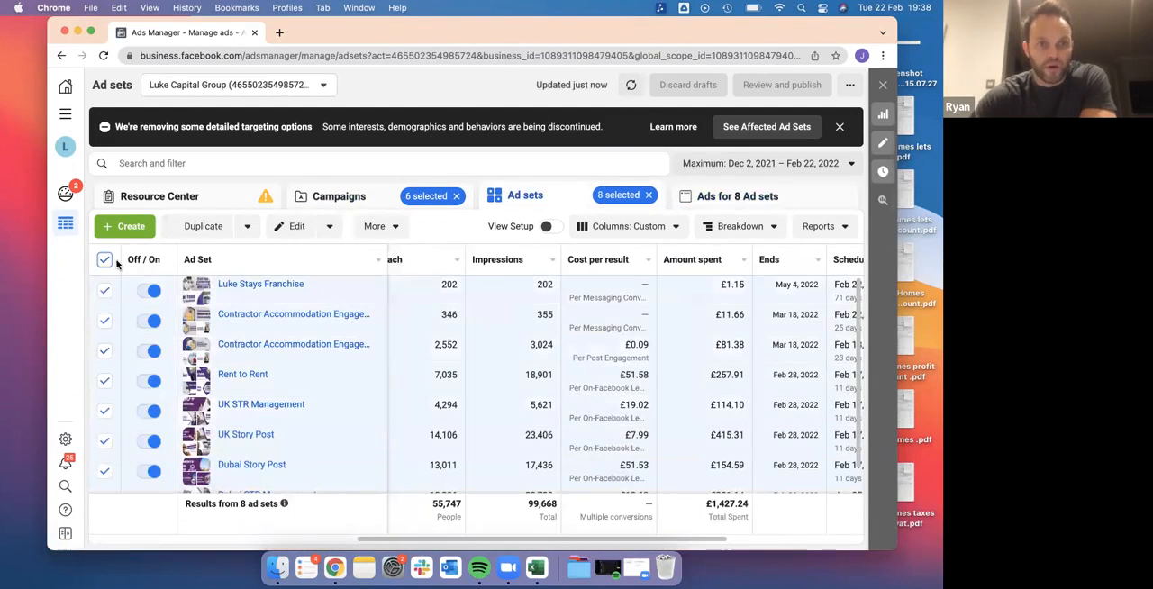
{"action": "left_click", "coordinate": [722, 199]}
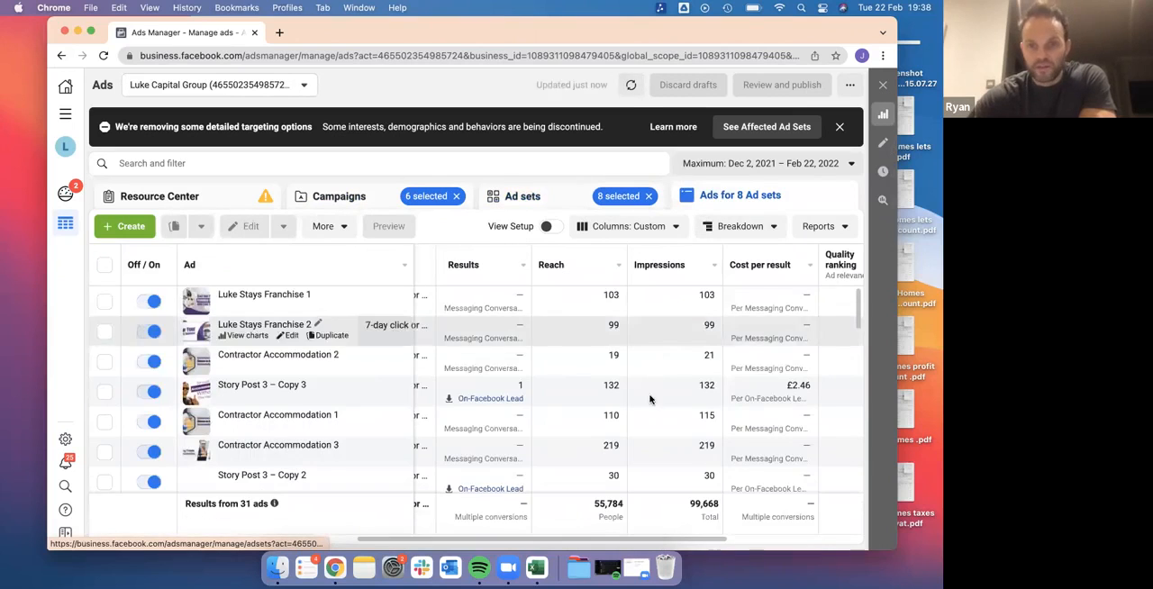
Examine the ads' budgets, results, cost per result, relevance rankings, amount spent and end dates
{"action": "scroll", "coordinate": [650, 399], "scroll_direction": "left", "scroll_amount": 5}
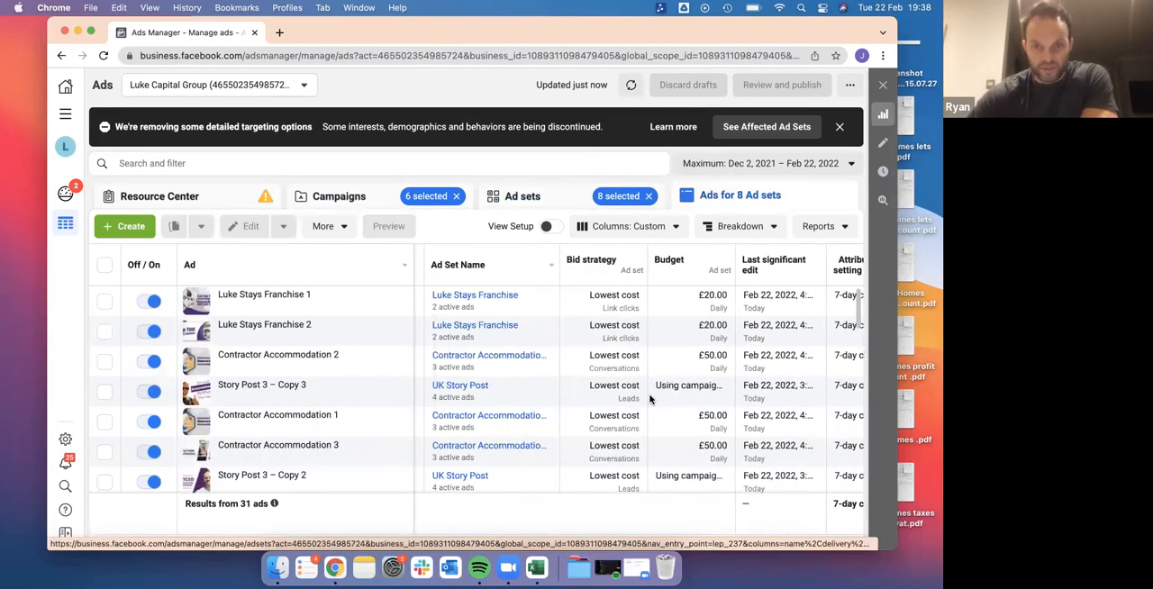
{"action": "scroll", "coordinate": [685, 383], "scroll_direction": "right", "scroll_amount": 5}
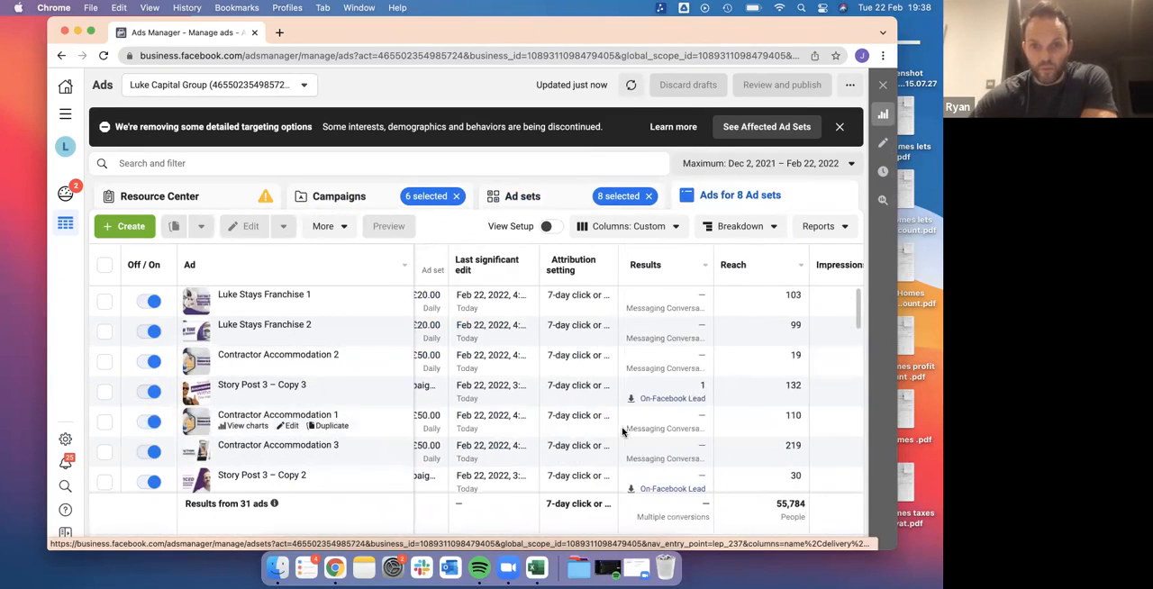
{"action": "scroll", "coordinate": [685, 387], "scroll_direction": "right", "scroll_amount": 5}
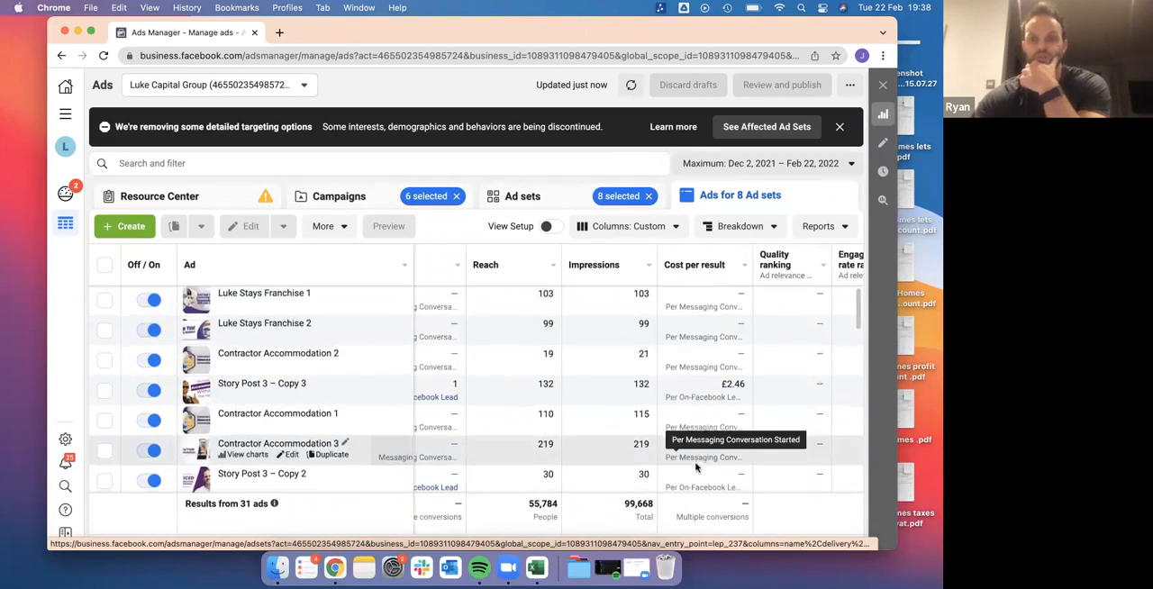
{"action": "scroll", "coordinate": [696, 466], "scroll_direction": "down", "scroll_amount": 5}
{"action": "scroll", "coordinate": [696, 467], "scroll_direction": "down", "scroll_amount": 3}
{"action": "scroll", "coordinate": [695, 467], "scroll_direction": "right", "scroll_amount": 3}
{"action": "scroll", "coordinate": [696, 467], "scroll_direction": "right", "scroll_amount": 3}
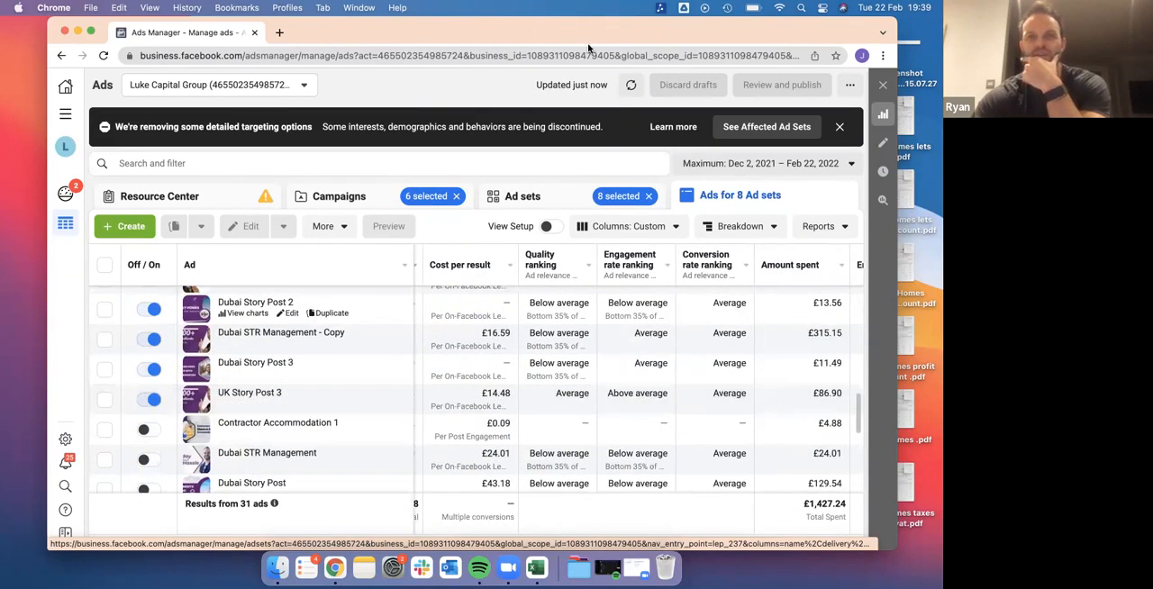
{"action": "scroll", "coordinate": [707, 360], "scroll_direction": "right", "scroll_amount": 5}
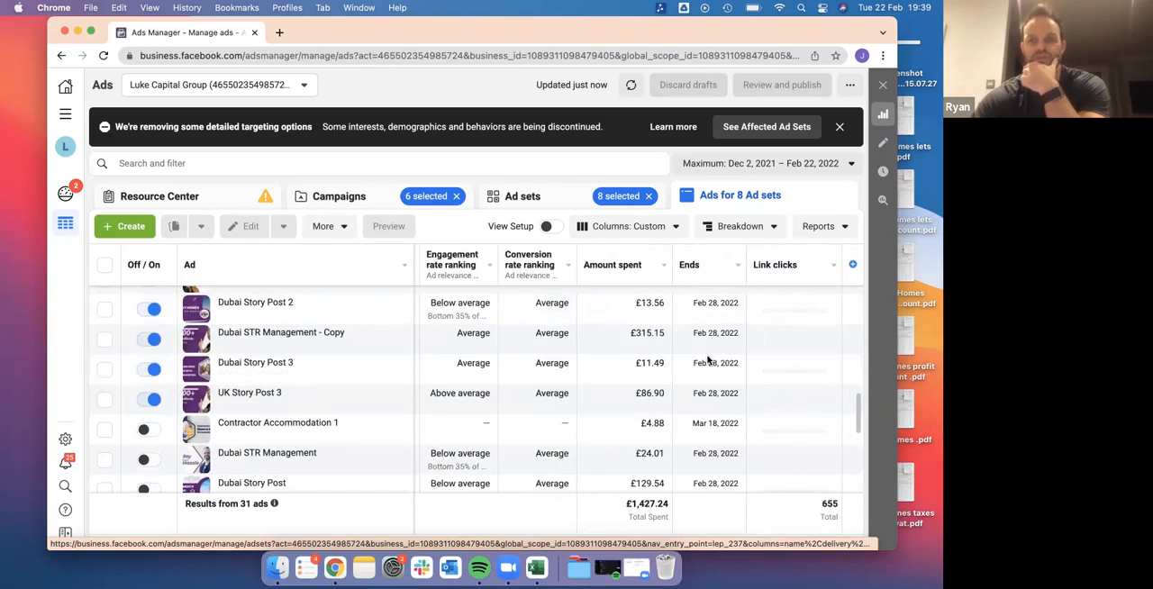
{"action": "scroll", "coordinate": [630, 342], "scroll_direction": "left", "scroll_amount": 6}
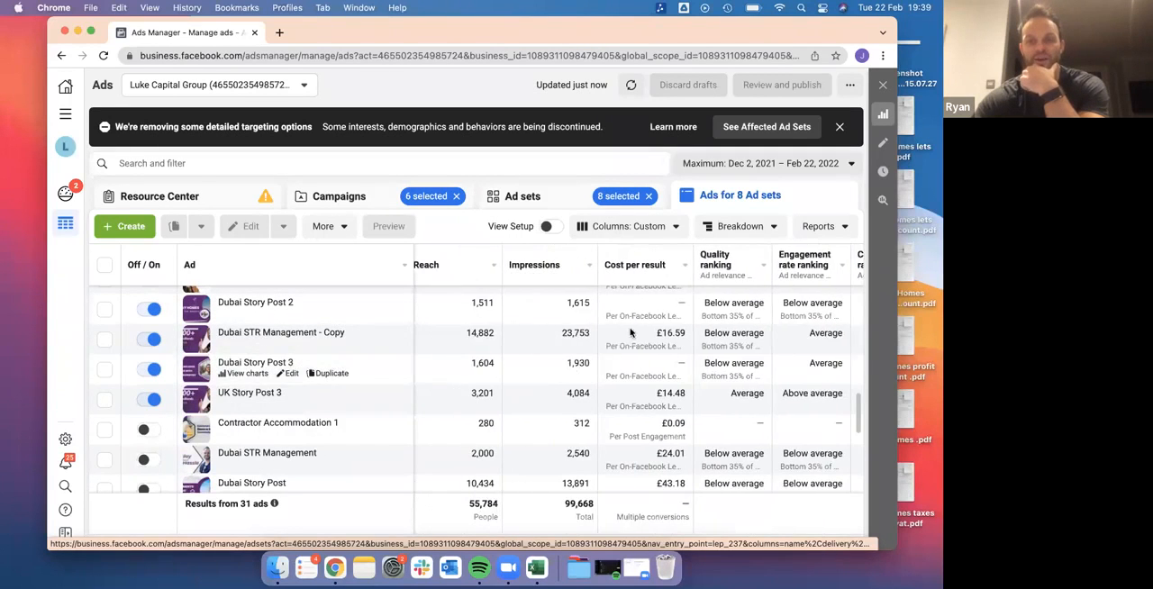
{"action": "scroll", "coordinate": [666, 396], "scroll_direction": "up", "scroll_amount": 5}
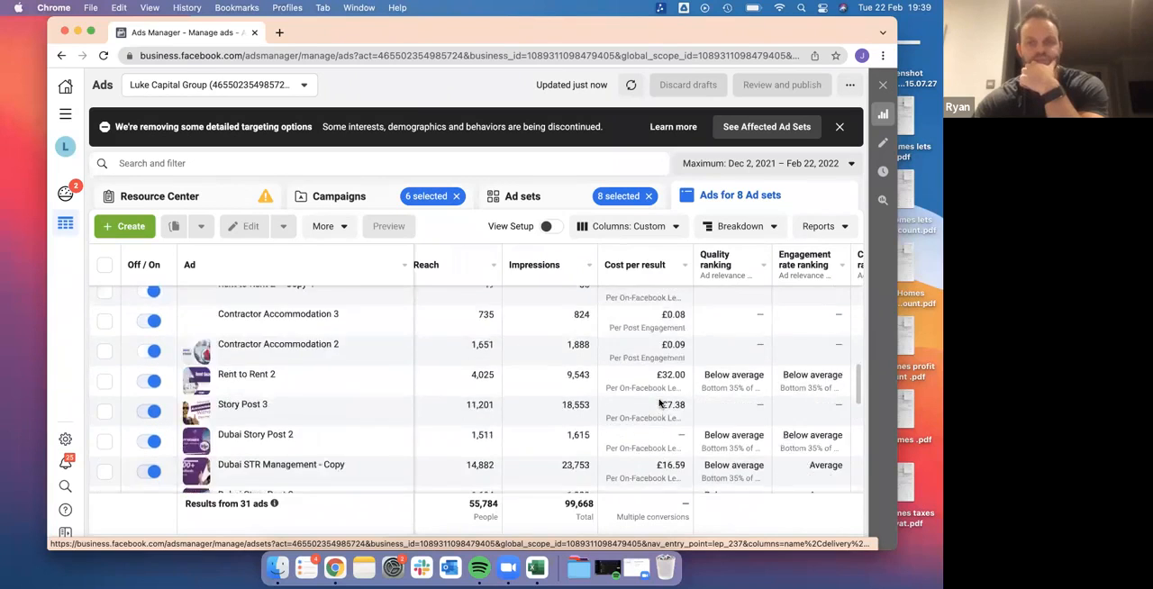
{"action": "scroll", "coordinate": [658, 402], "scroll_direction": "up", "scroll_amount": 3}
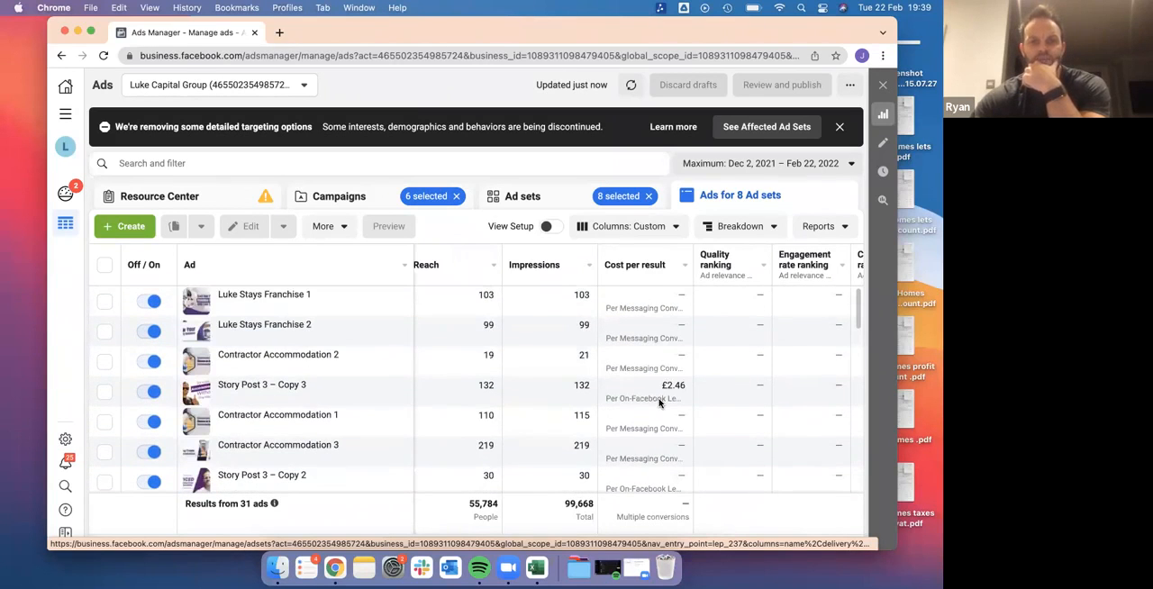
{"action": "scroll", "coordinate": [656, 399], "scroll_direction": "left", "scroll_amount": 3}
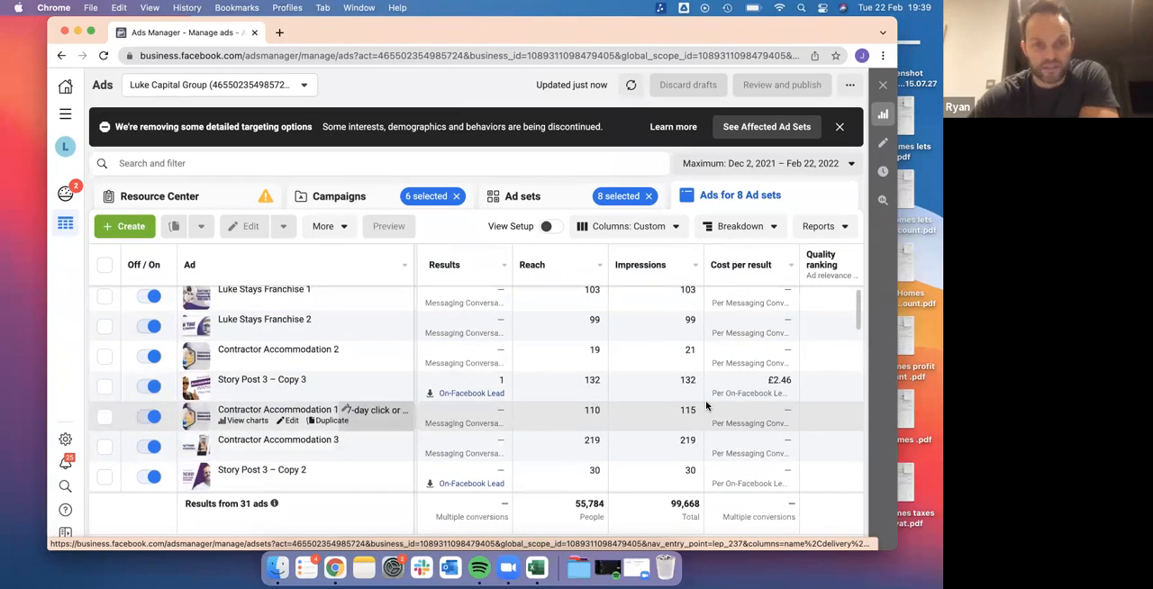
Turn on the inactive ads Story Post and Story Post 2, and dismiss the update notification
{"action": "scroll", "coordinate": [705, 403], "scroll_direction": "down", "scroll_amount": 5}
{"action": "scroll", "coordinate": [706, 405], "scroll_direction": "down", "scroll_amount": 10}
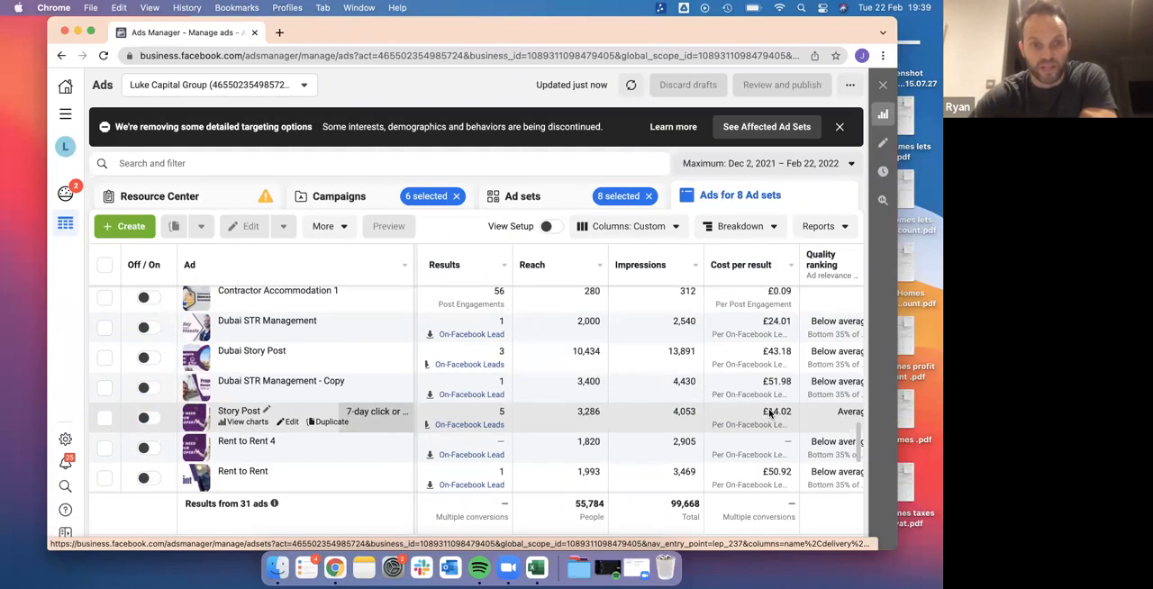
{"action": "scroll", "coordinate": [768, 410], "scroll_direction": "down", "scroll_amount": 3}
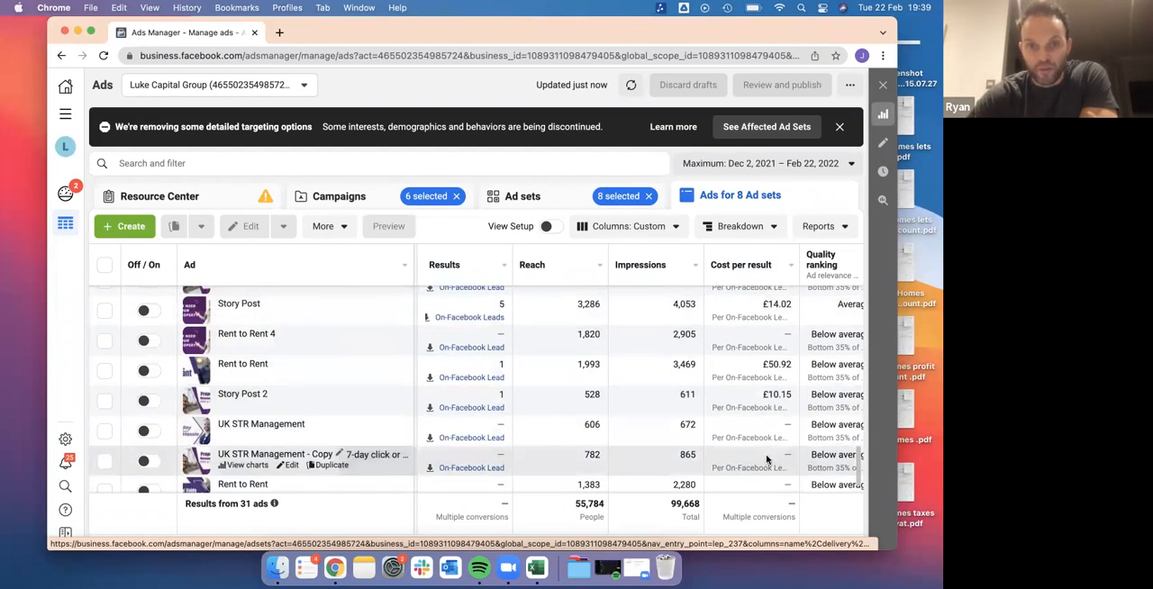
{"action": "left_click", "coordinate": [144, 312]}
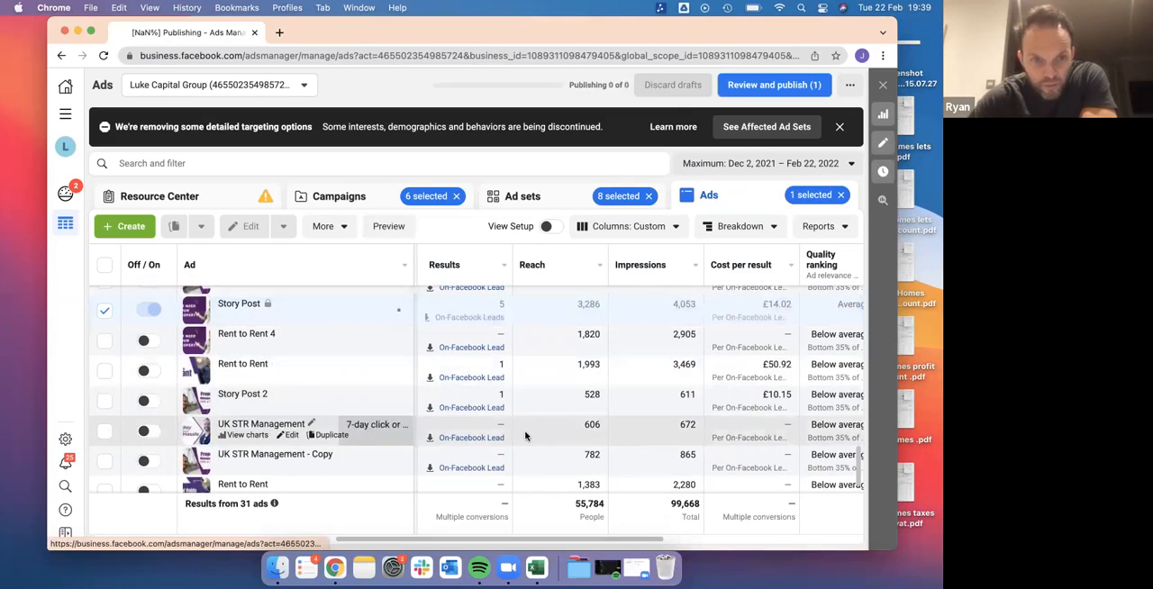
{"action": "left_click", "coordinate": [144, 404]}
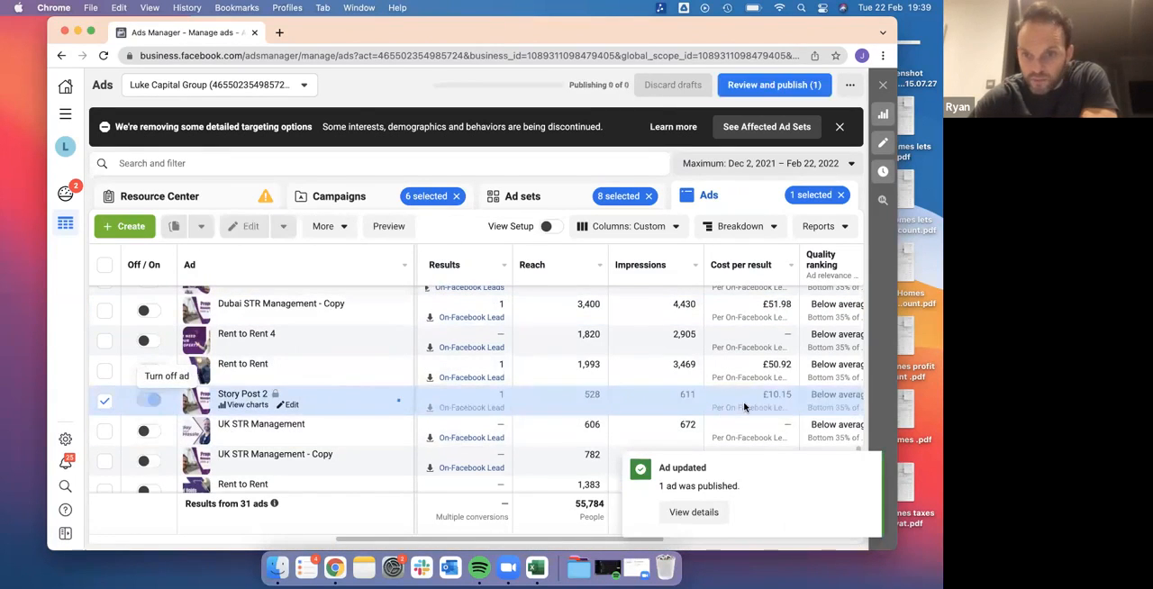
{"action": "scroll", "coordinate": [744, 407], "scroll_direction": "down", "scroll_amount": 1}
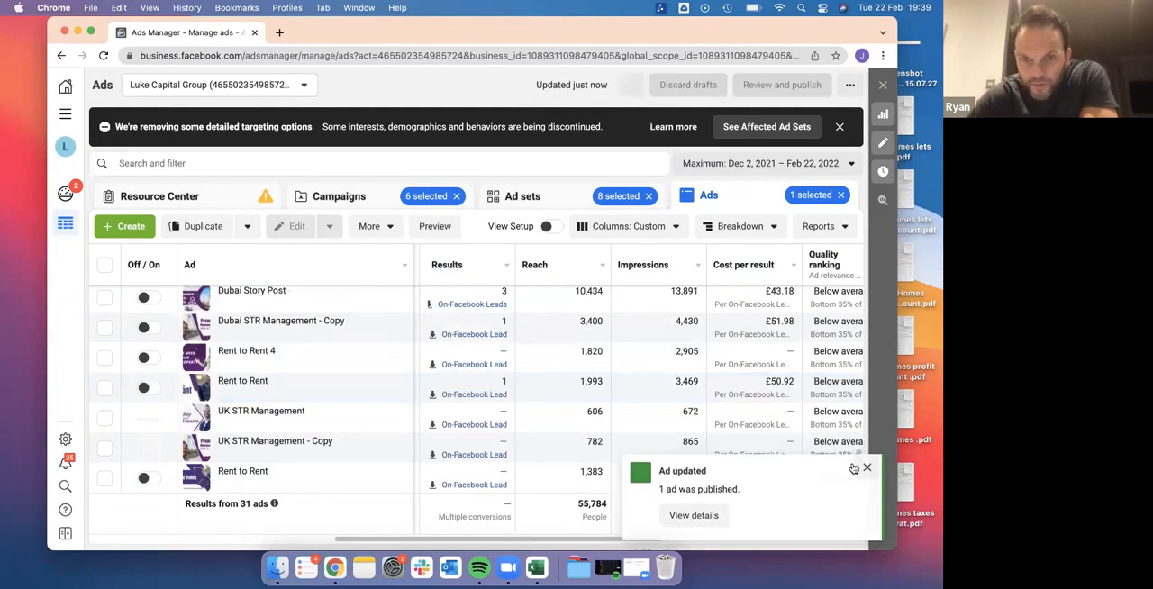
{"action": "left_click", "coordinate": [865, 467]}
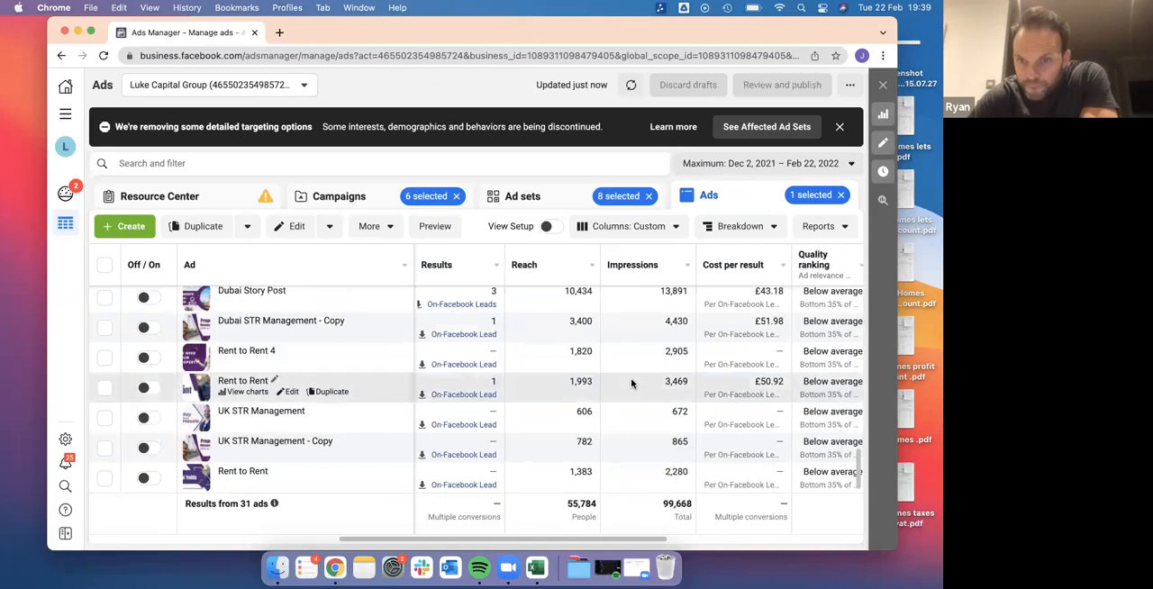
Sort the ads by cost per result in ascending order
{"action": "scroll", "coordinate": [728, 466], "scroll_direction": "up", "scroll_amount": 5}
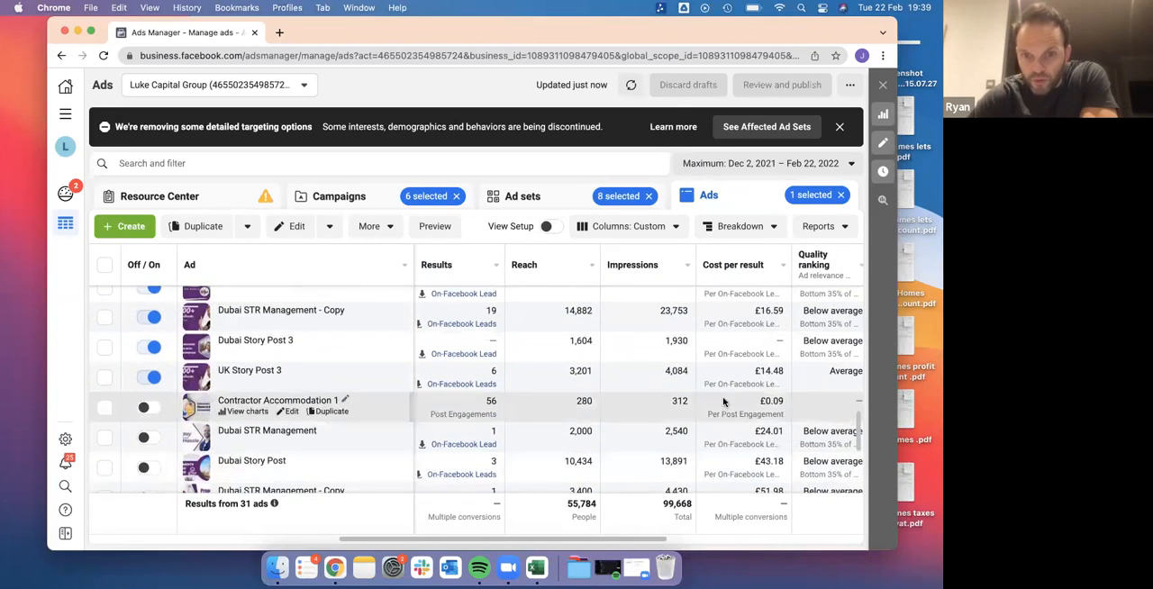
{"action": "scroll", "coordinate": [685, 335], "scroll_direction": "up", "scroll_amount": 6}
{"action": "scroll", "coordinate": [685, 335], "scroll_direction": "up", "scroll_amount": 3}
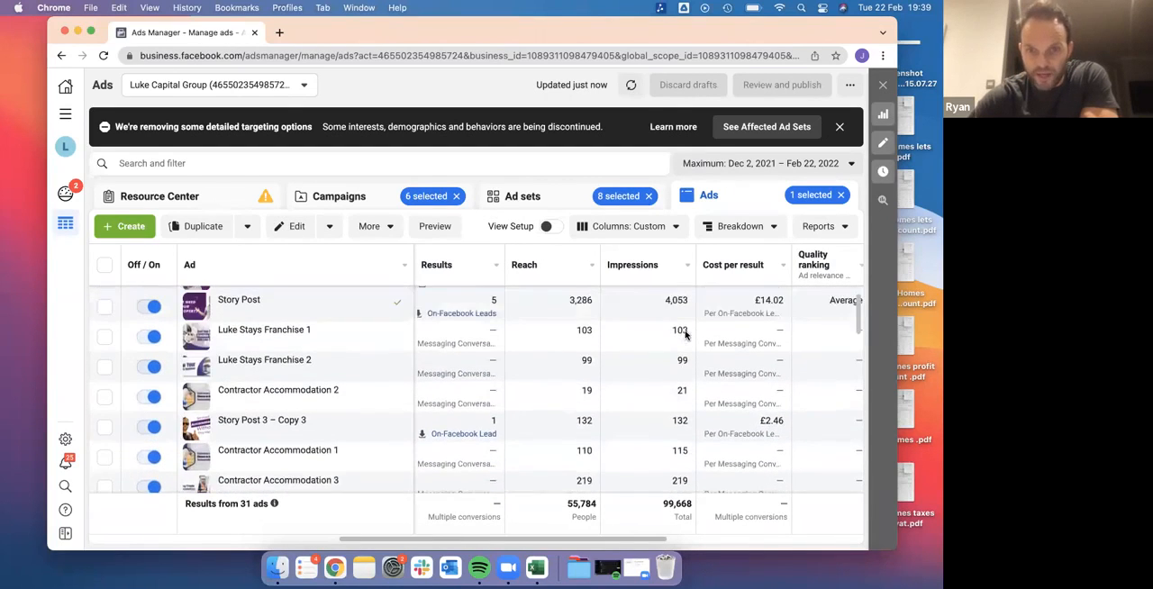
{"action": "left_click", "coordinate": [755, 264]}
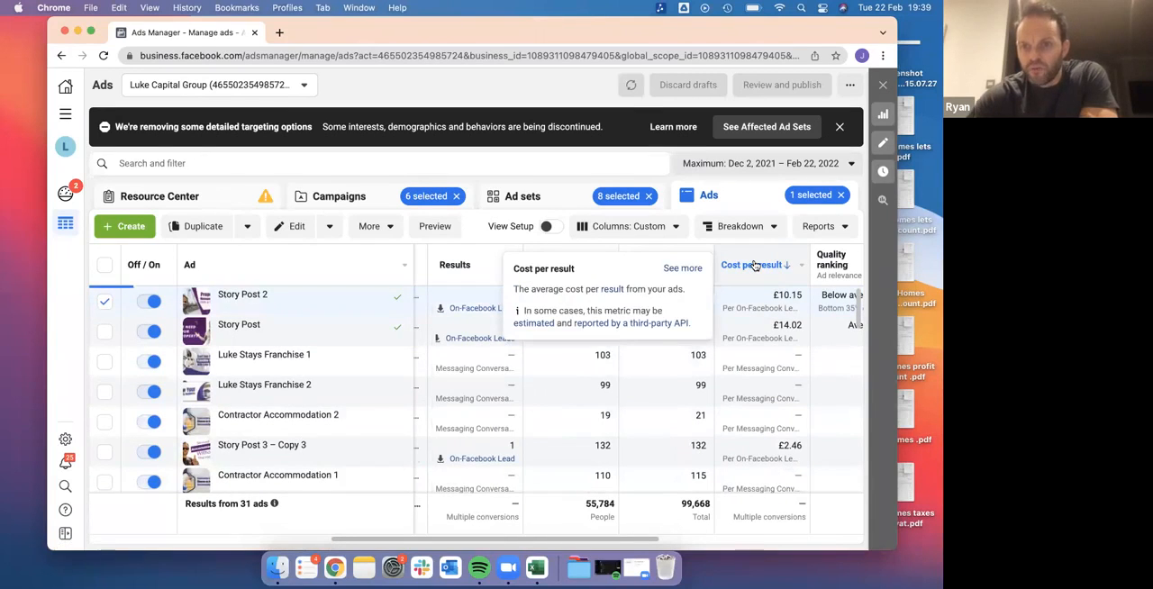
{"action": "left_click", "coordinate": [751, 264]}
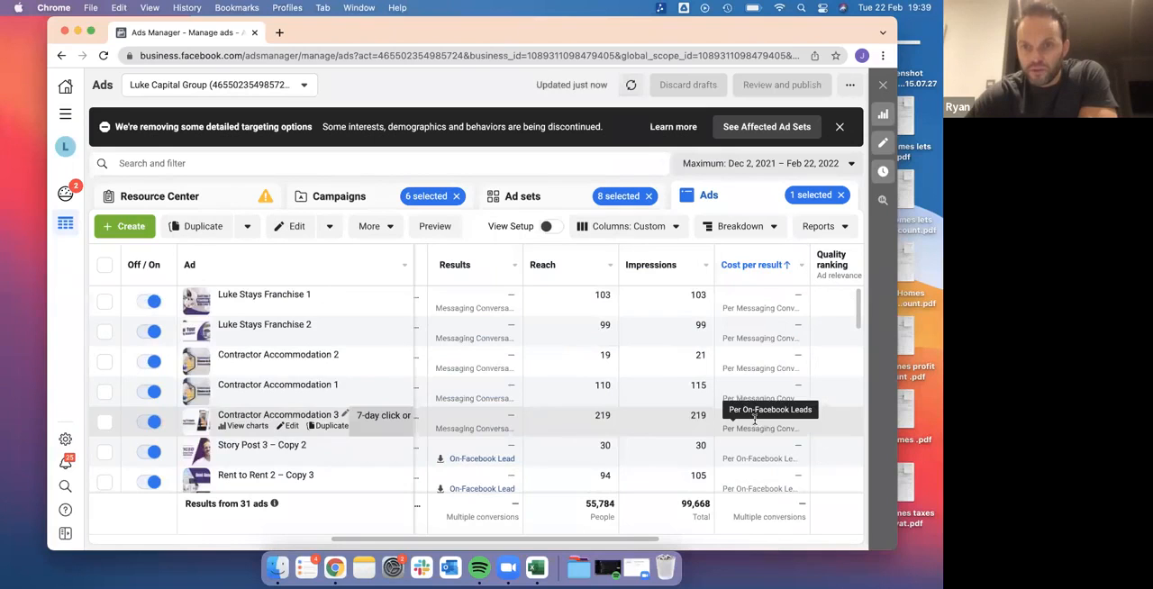
Compare the sorted ads by cost per result, quality, engagement and conversion rankings, and amount spent
{"action": "scroll", "coordinate": [754, 431], "scroll_direction": "down", "scroll_amount": 5}
{"action": "scroll", "coordinate": [755, 430], "scroll_direction": "down", "scroll_amount": 10}
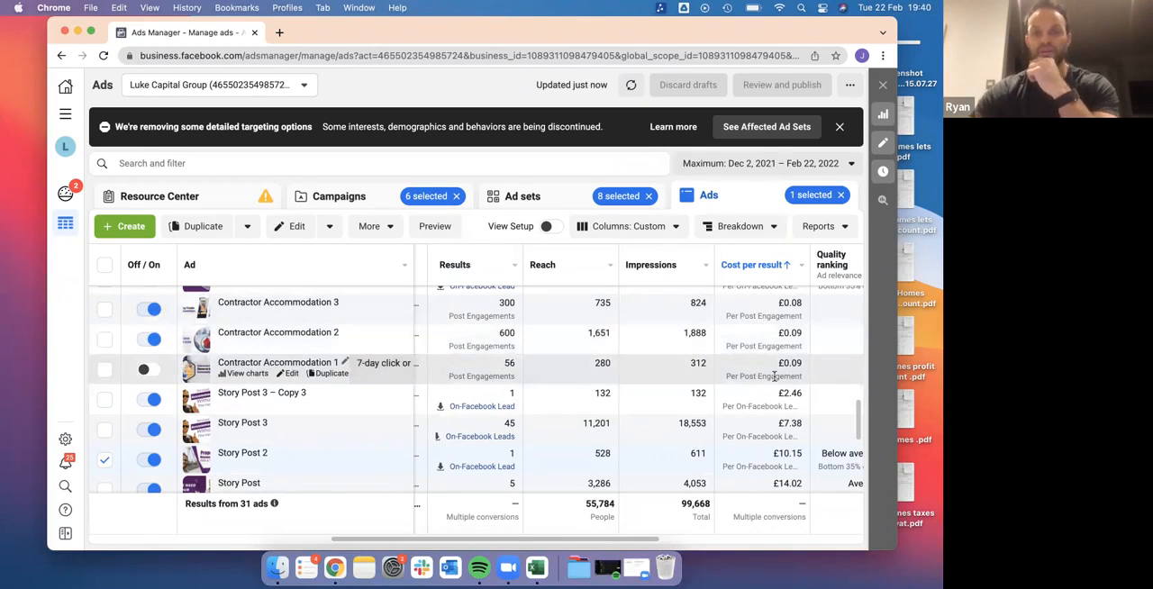
{"action": "scroll", "coordinate": [775, 377], "scroll_direction": "down", "scroll_amount": 3}
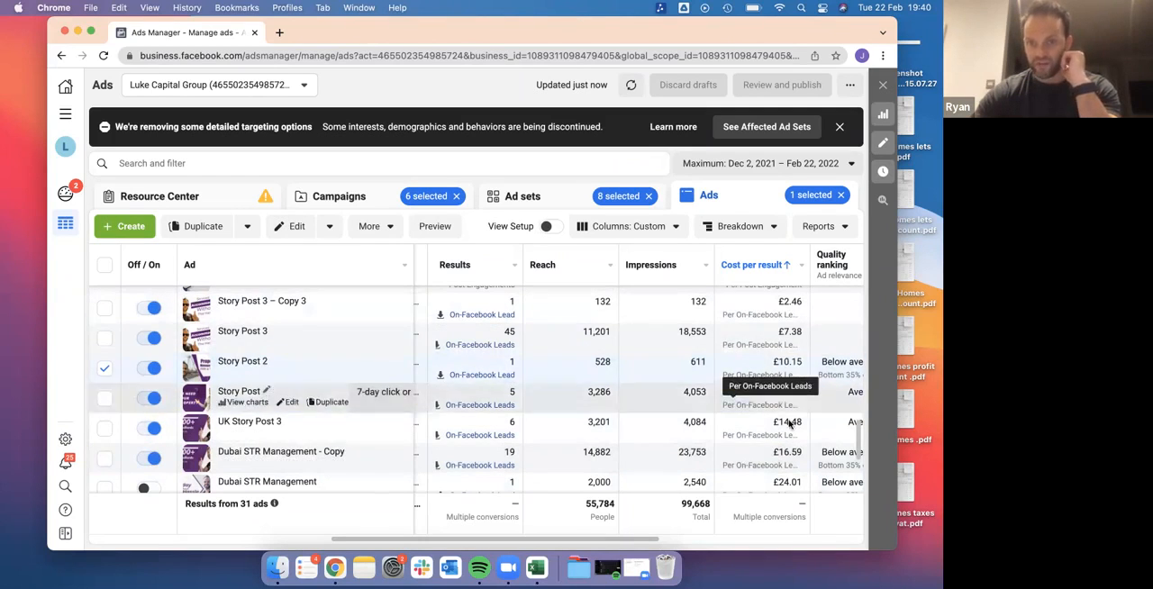
{"action": "scroll", "coordinate": [785, 450], "scroll_direction": "down", "scroll_amount": 2}
{"action": "scroll", "coordinate": [782, 460], "scroll_direction": "down", "scroll_amount": 2}
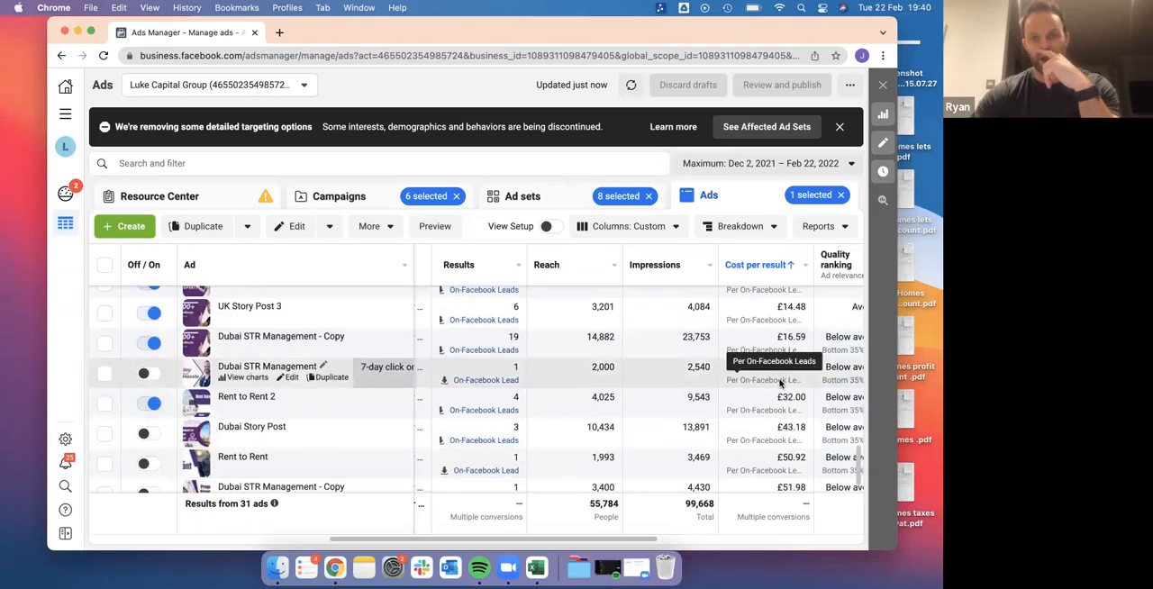
{"action": "scroll", "coordinate": [797, 387], "scroll_direction": "up", "scroll_amount": 5}
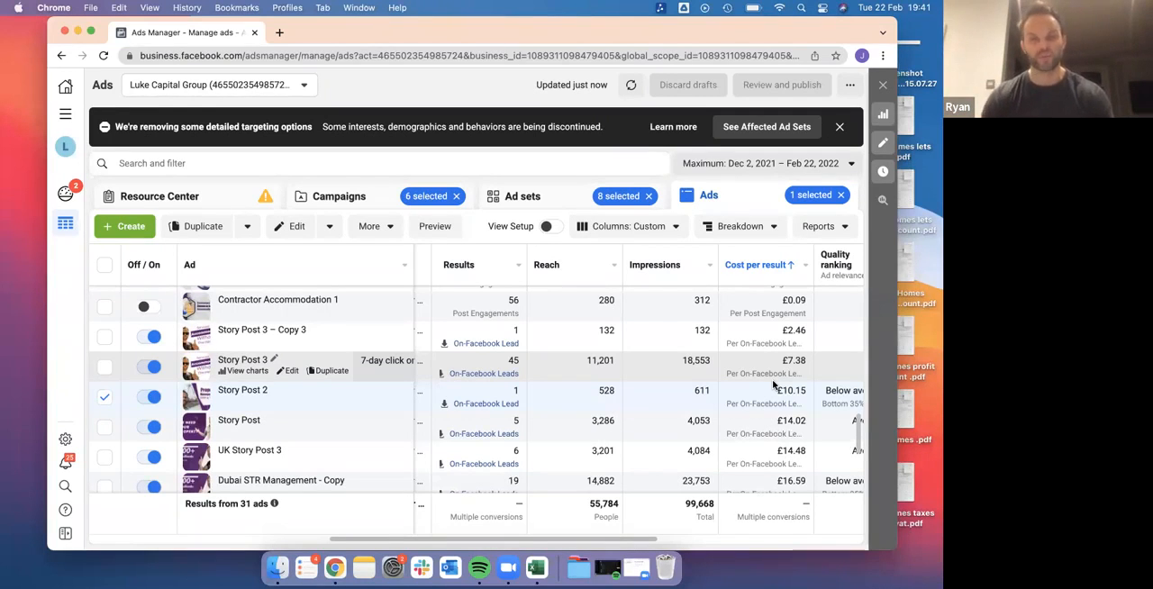
{"action": "scroll", "coordinate": [772, 385], "scroll_direction": "right", "scroll_amount": 10}
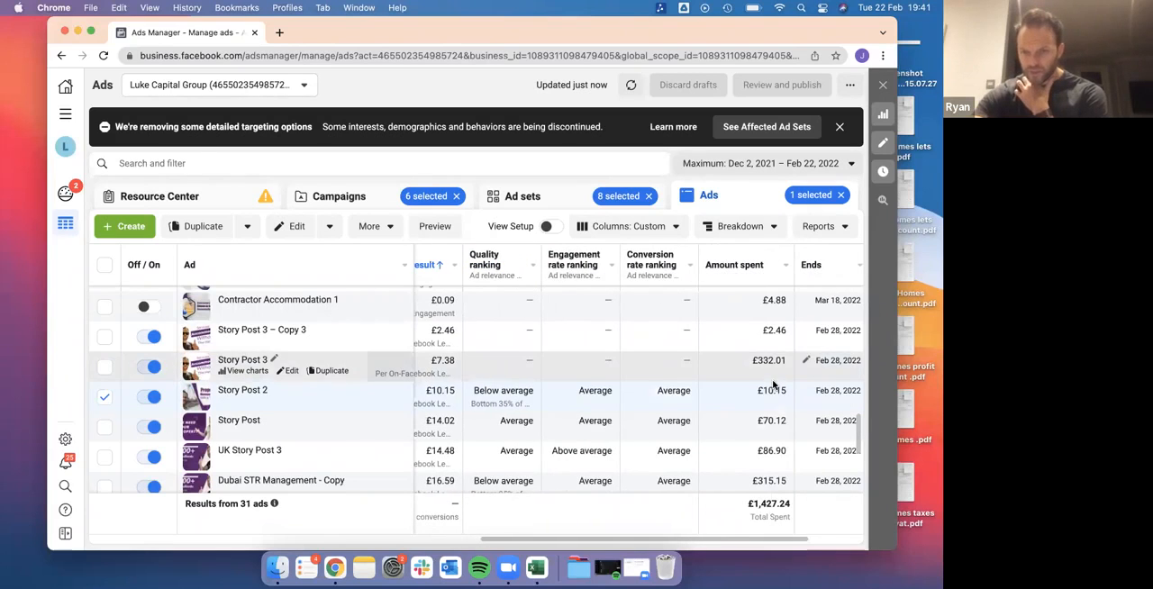
{"action": "scroll", "coordinate": [773, 385], "scroll_direction": "down", "scroll_amount": 5}
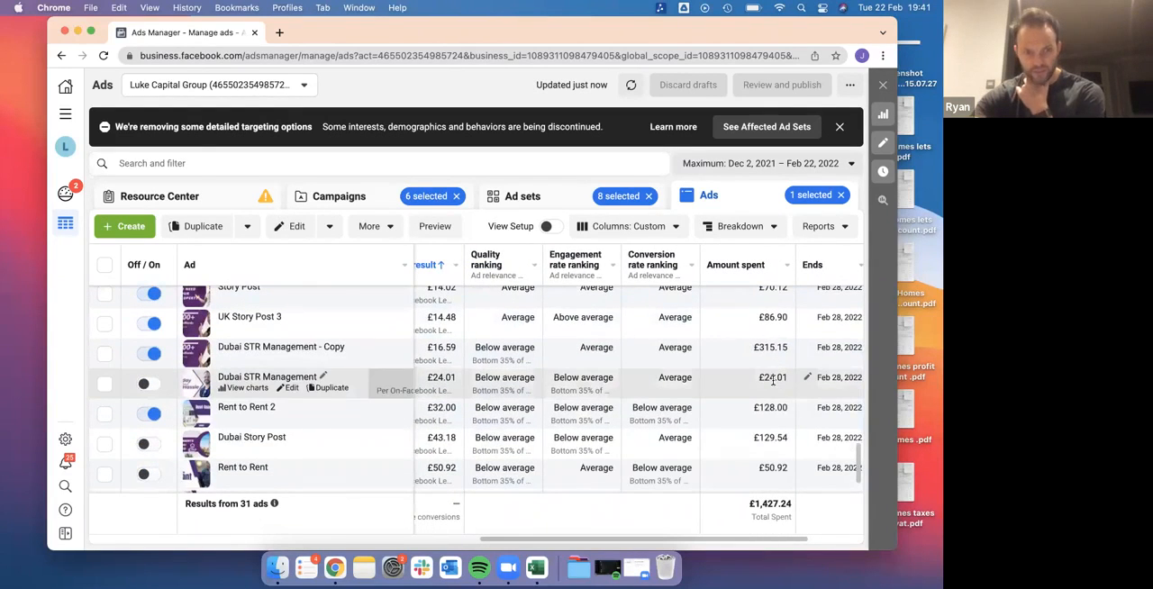
{"action": "scroll", "coordinate": [773, 382], "scroll_direction": "down", "scroll_amount": 2}
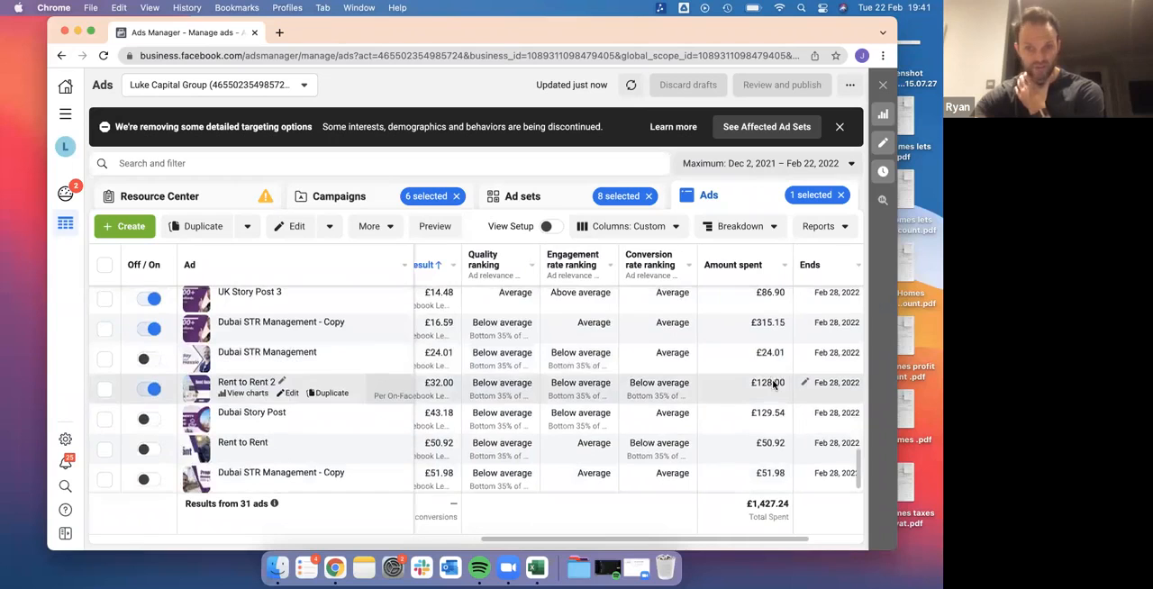
Compare the number of leads, reach and impressions of the story post, Dubai and rent-to-rent ads against their cost per result
{"action": "scroll", "coordinate": [773, 385], "scroll_direction": "up", "scroll_amount": 3}
{"action": "scroll", "coordinate": [773, 385], "scroll_direction": "up", "scroll_amount": 2}
{"action": "scroll", "coordinate": [773, 384], "scroll_direction": "left", "scroll_amount": 3}
{"action": "scroll", "coordinate": [772, 385], "scroll_direction": "down", "scroll_amount": 1}
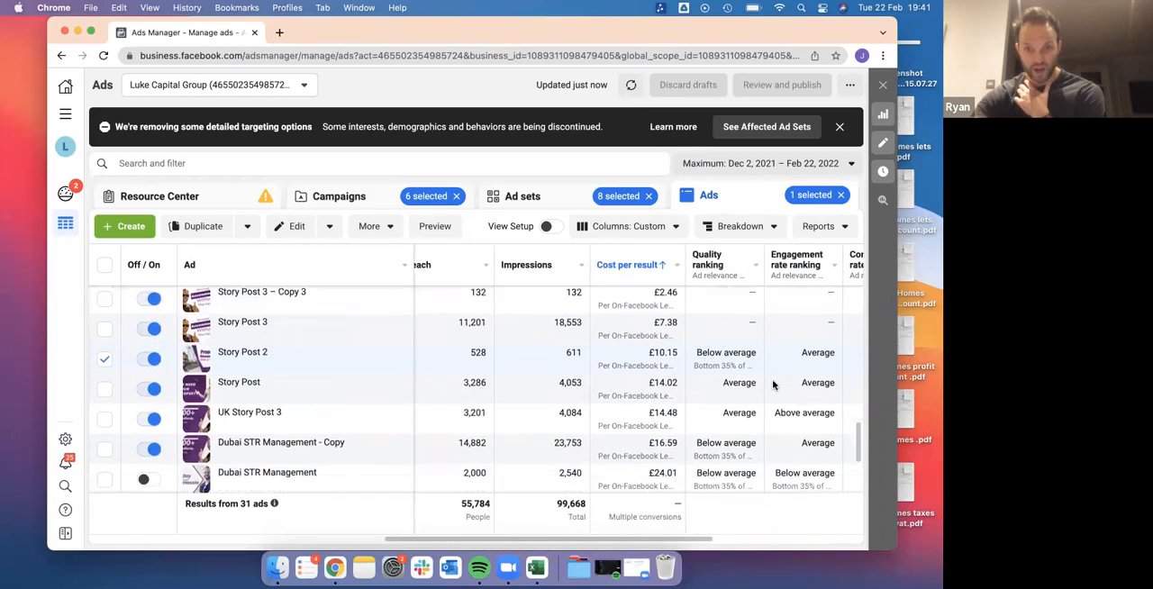
{"action": "scroll", "coordinate": [773, 385], "scroll_direction": "left", "scroll_amount": 5}
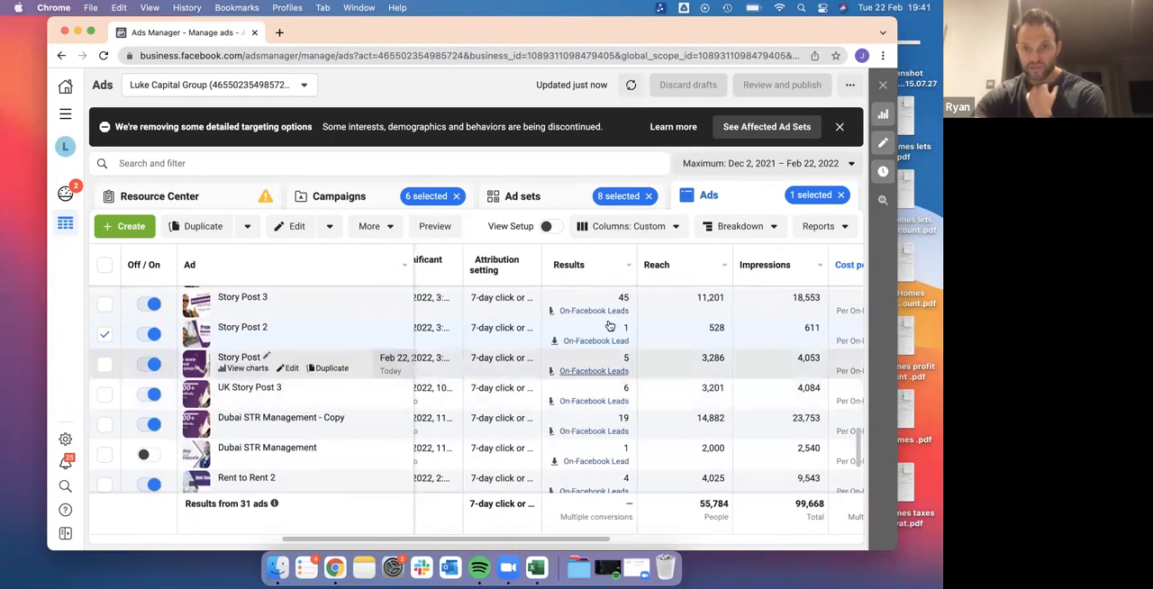
{"action": "scroll", "coordinate": [607, 324], "scroll_direction": "up", "scroll_amount": 6}
{"action": "scroll", "coordinate": [608, 325], "scroll_direction": "down", "scroll_amount": 3}
{"action": "scroll", "coordinate": [609, 326], "scroll_direction": "down", "scroll_amount": 5}
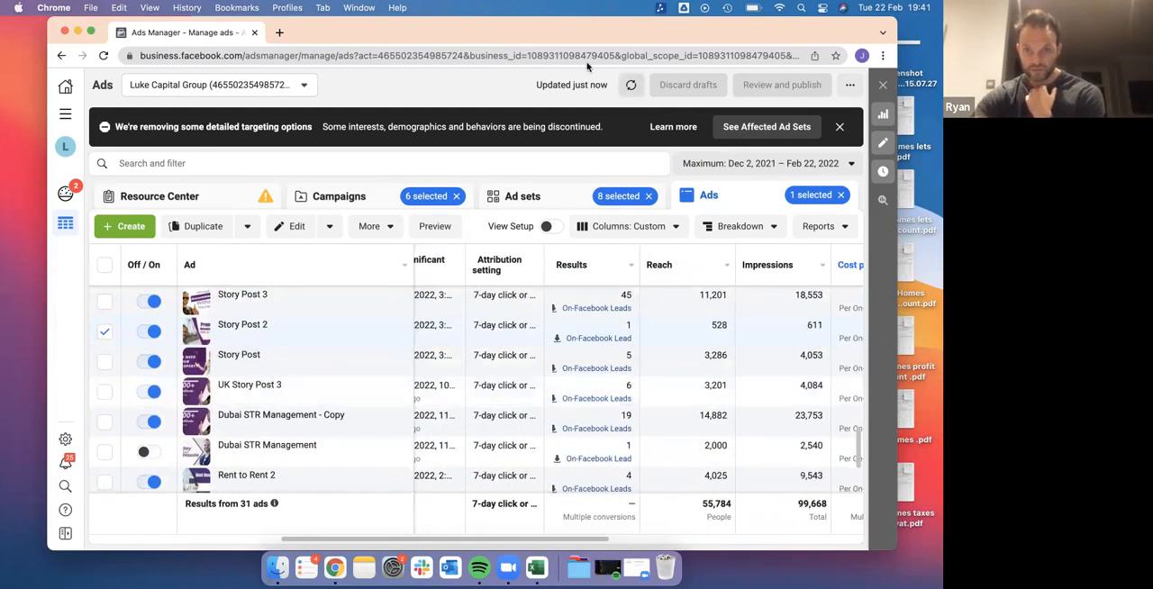
{"action": "scroll", "coordinate": [606, 427], "scroll_direction": "down", "scroll_amount": 3}
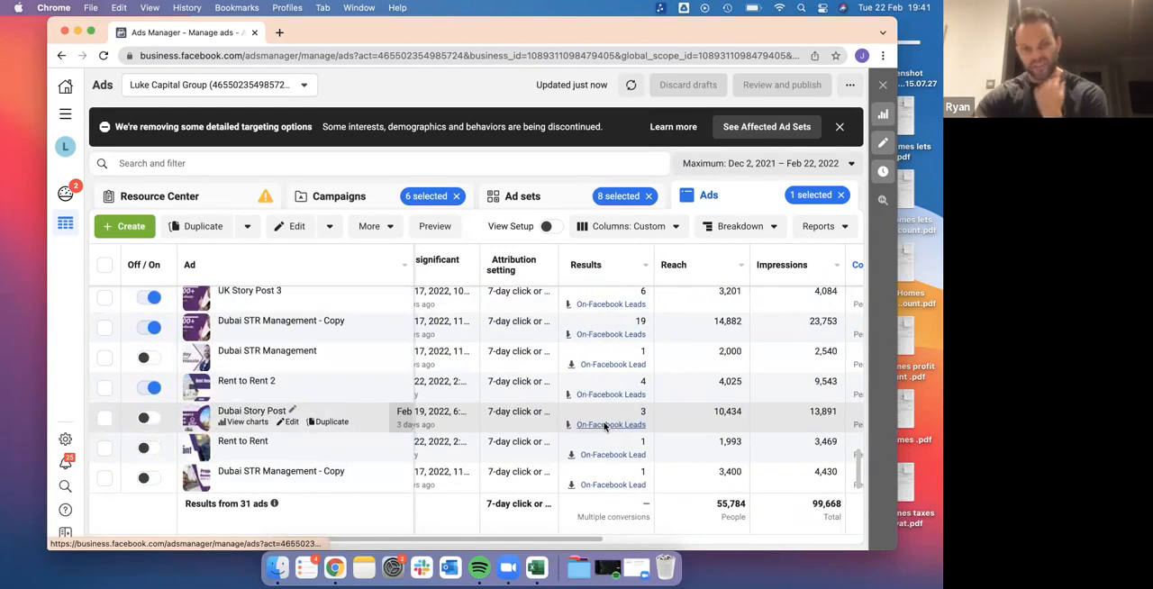
{"action": "scroll", "coordinate": [604, 427], "scroll_direction": "up", "scroll_amount": 4}
{"action": "scroll", "coordinate": [603, 427], "scroll_direction": "right", "scroll_amount": 2}
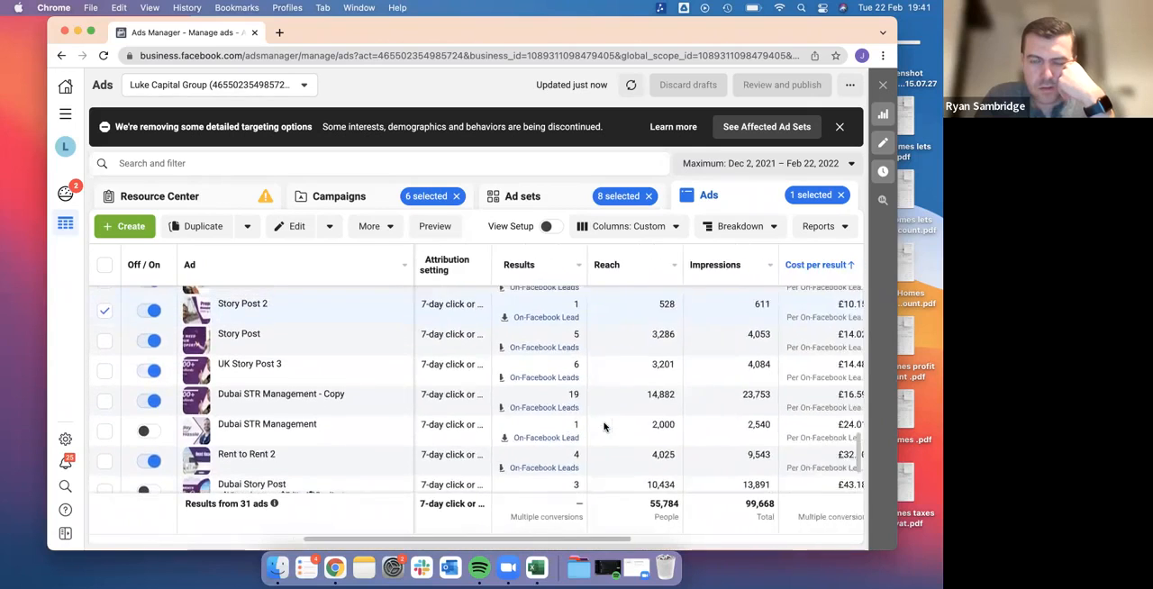
{"action": "scroll", "coordinate": [603, 427], "scroll_direction": "right", "scroll_amount": 1}
{"action": "scroll", "coordinate": [603, 427], "scroll_direction": "left", "scroll_amount": 4}
{"action": "scroll", "coordinate": [603, 427], "scroll_direction": "up", "scroll_amount": 1}
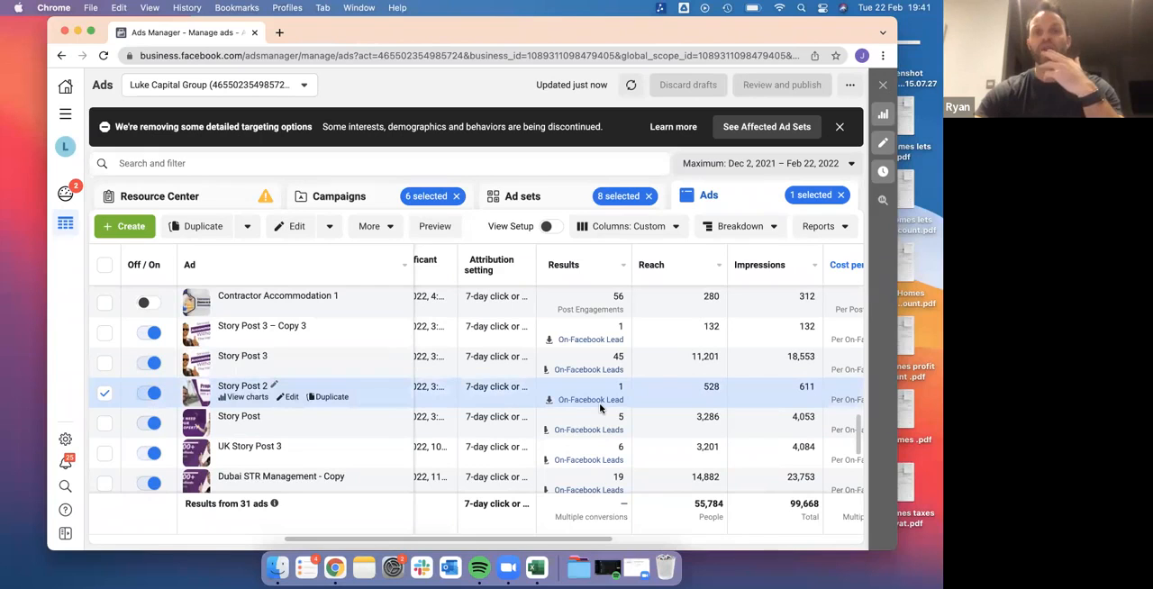
Examine the results, reach, amount spent, end dates and link clicks of the contractor accommodation and franchise ads
{"action": "scroll", "coordinate": [599, 402], "scroll_direction": "up", "scroll_amount": 5}
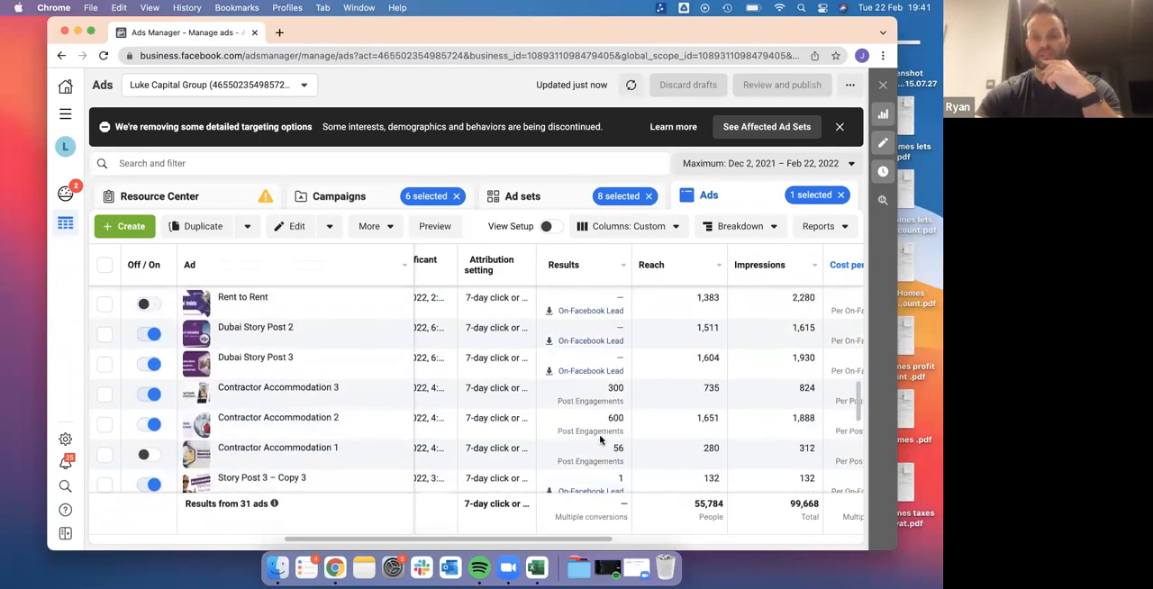
{"action": "scroll", "coordinate": [591, 446], "scroll_direction": "down", "scroll_amount": 3}
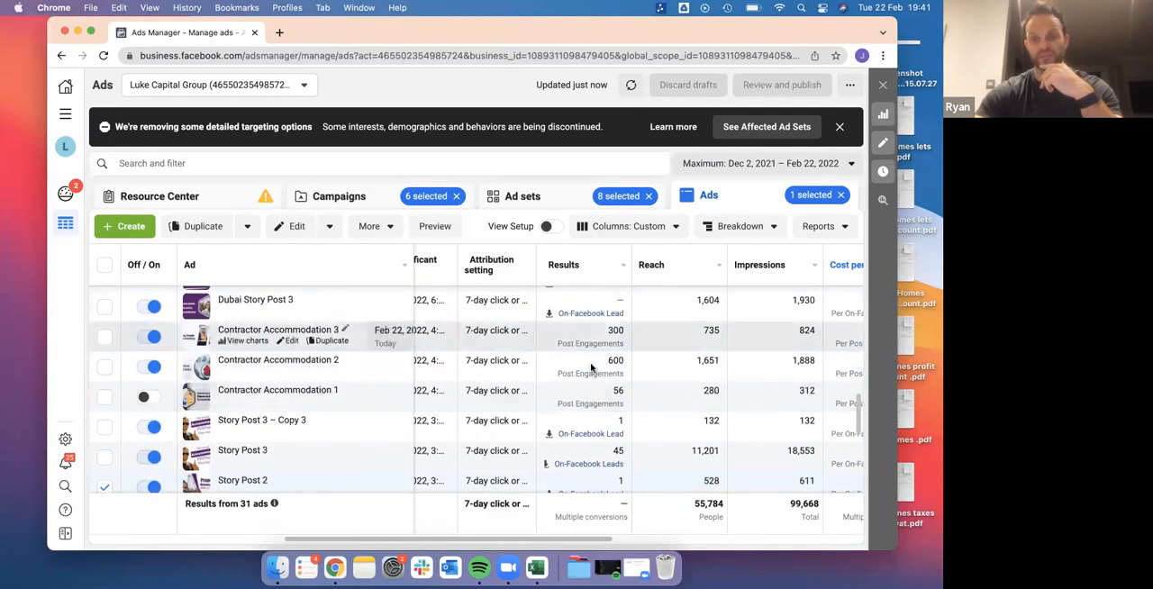
{"action": "scroll", "coordinate": [590, 420], "scroll_direction": "up", "scroll_amount": 4}
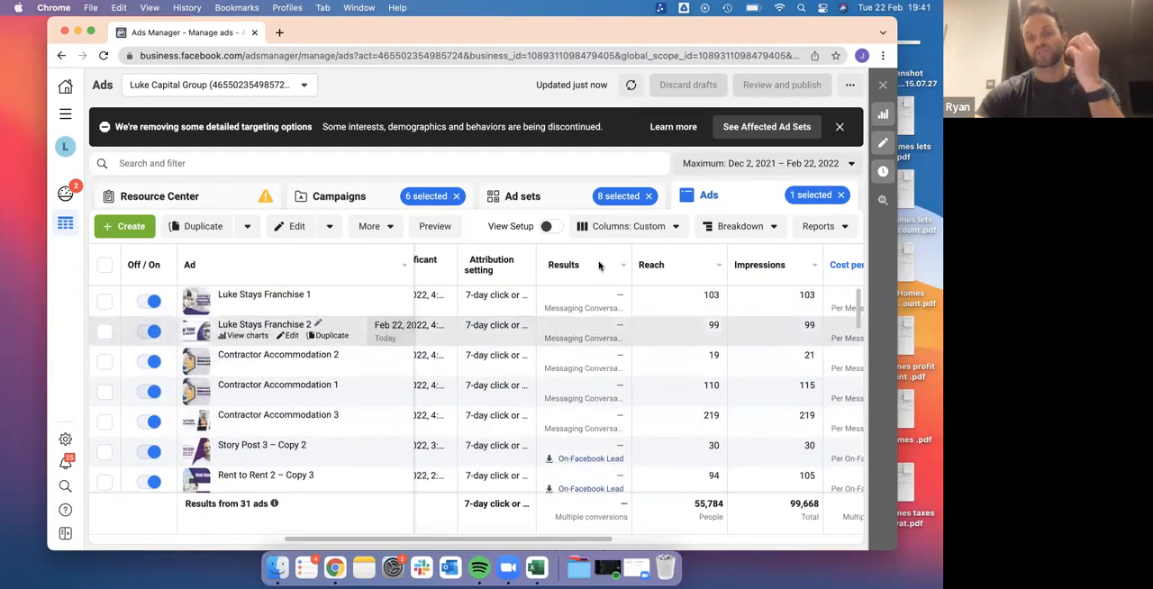
{"action": "scroll", "coordinate": [590, 401], "scroll_direction": "right", "scroll_amount": 8}
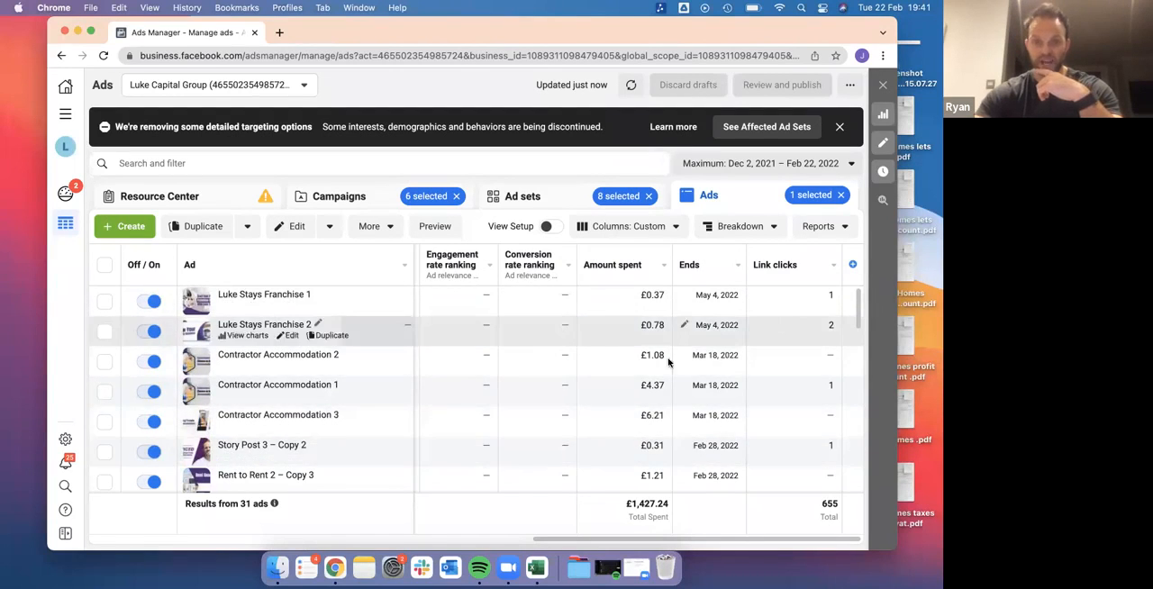
{"action": "scroll", "coordinate": [501, 399], "scroll_direction": "left", "scroll_amount": 5}
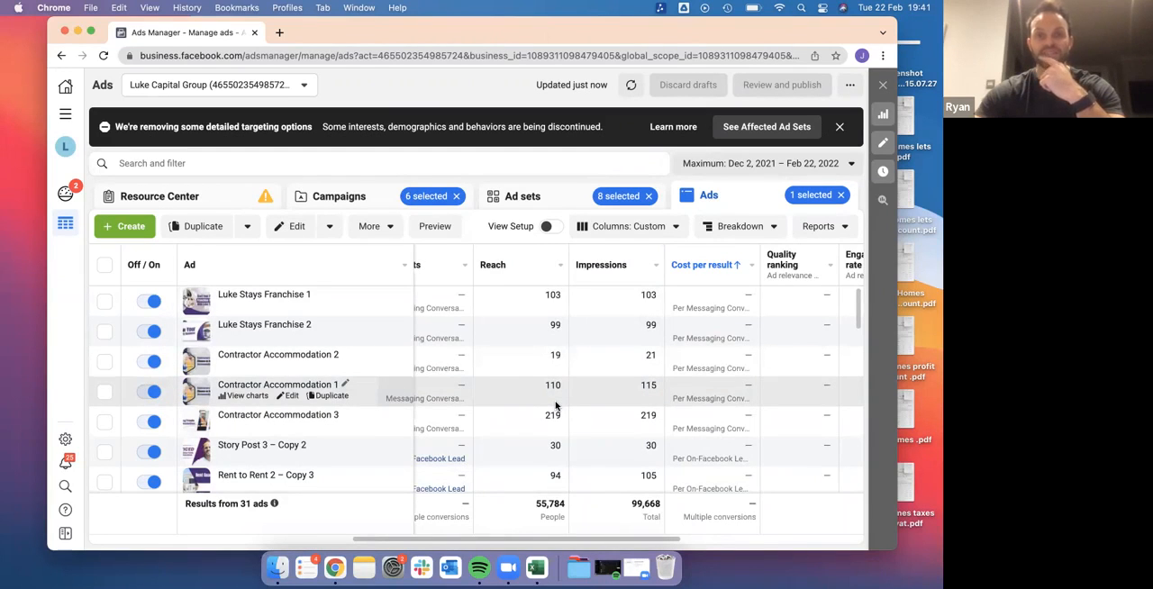
{"action": "scroll", "coordinate": [556, 406], "scroll_direction": "down", "scroll_amount": 5}
{"action": "scroll", "coordinate": [556, 406], "scroll_direction": "up", "scroll_amount": 10}
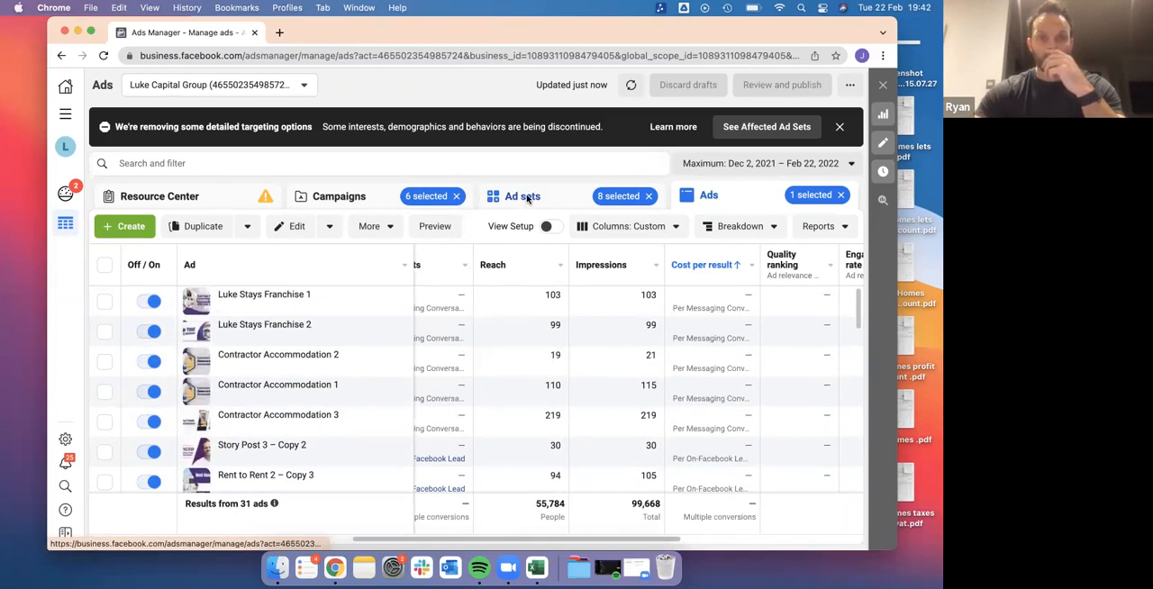
Create a new auction campaign from the campaigns level with Messages as the objective
{"action": "left_click", "coordinate": [337, 197]}
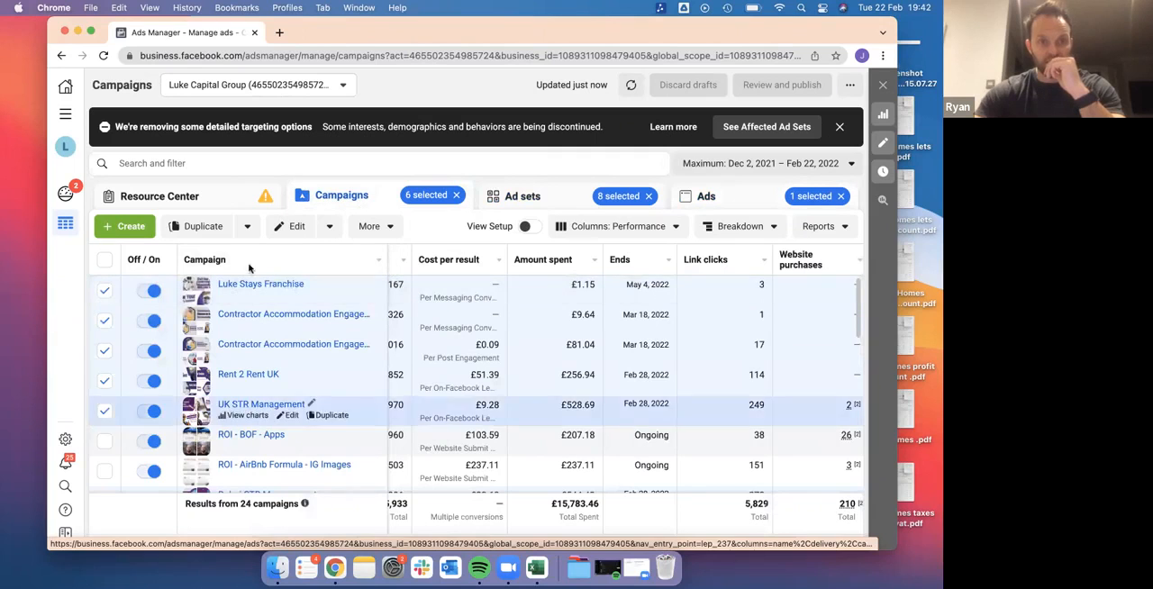
{"action": "left_click", "coordinate": [124, 226]}
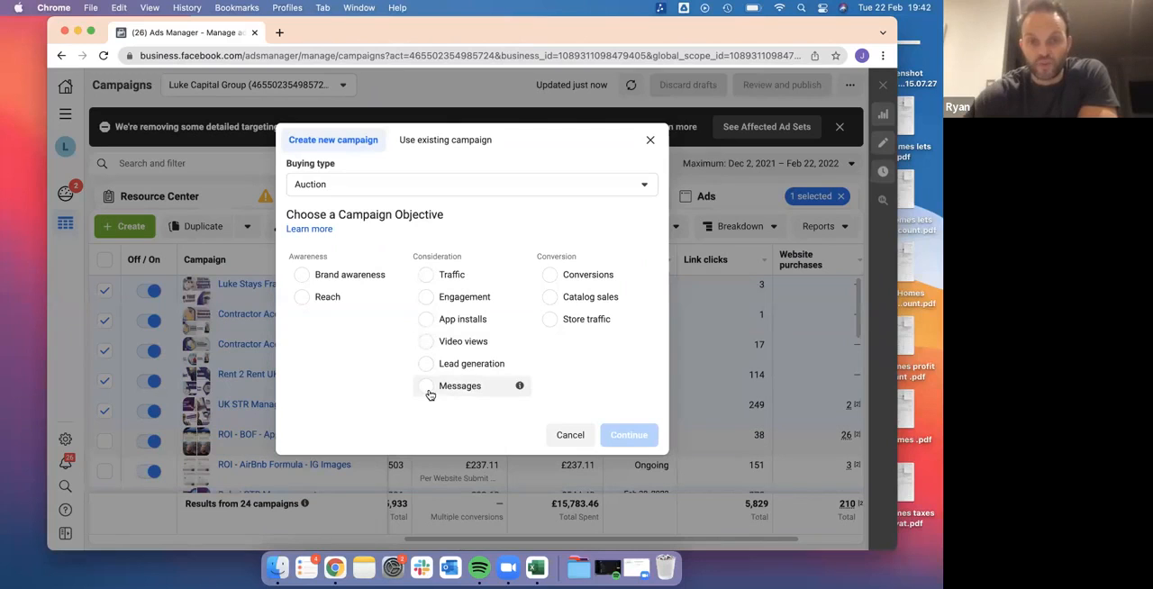
{"action": "left_click", "coordinate": [427, 364]}
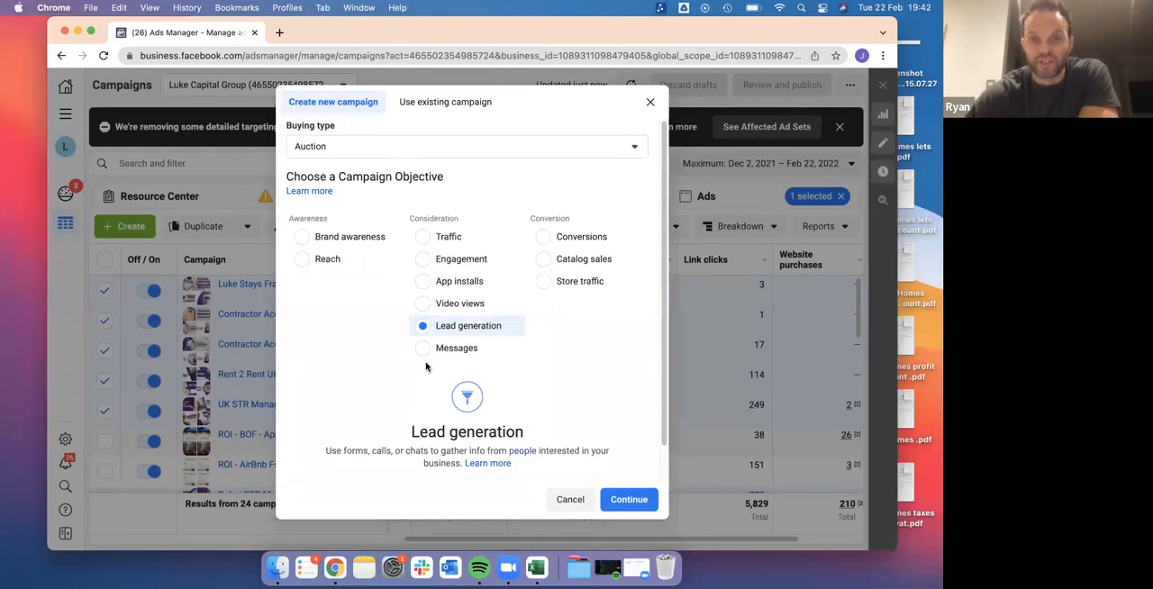
{"action": "left_click", "coordinate": [424, 351]}
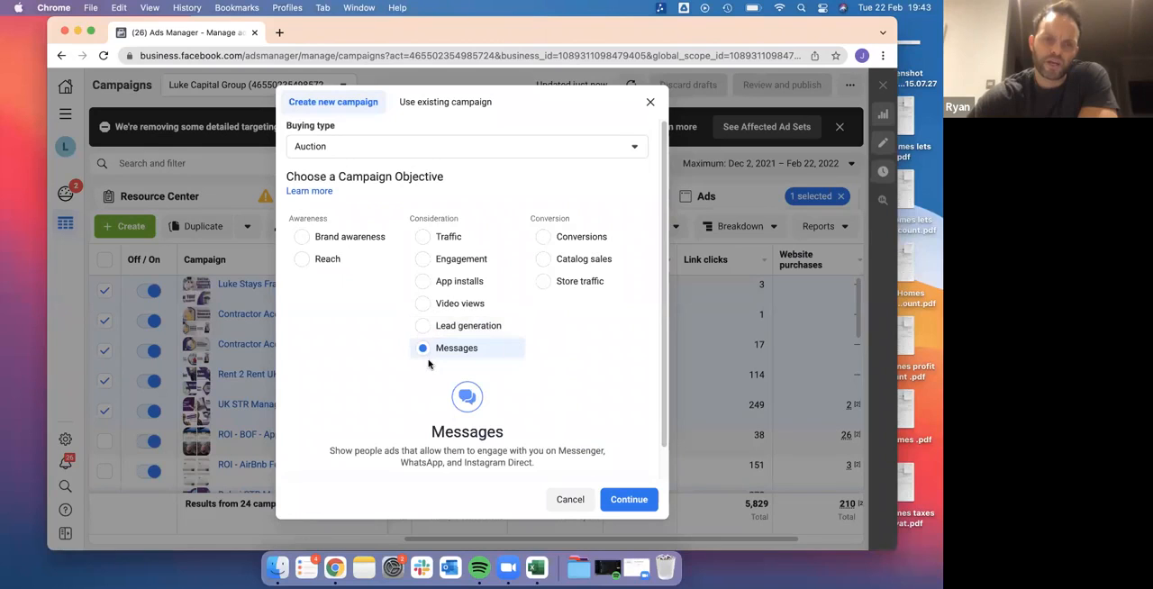
{"action": "left_click", "coordinate": [629, 503]}
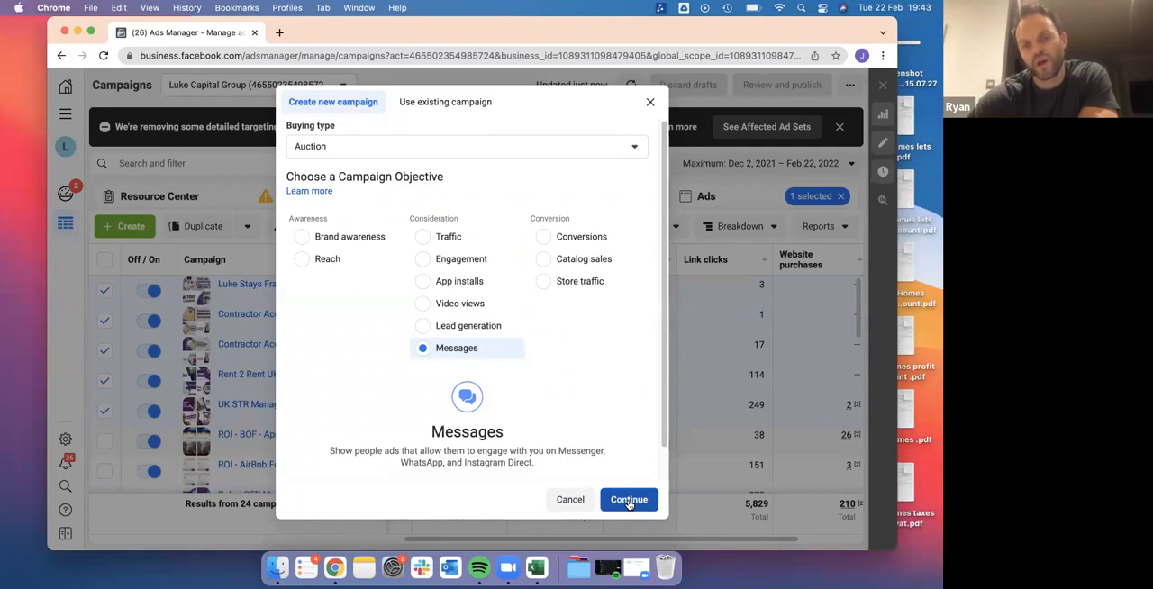
{"action": "left_click", "coordinate": [629, 500]}
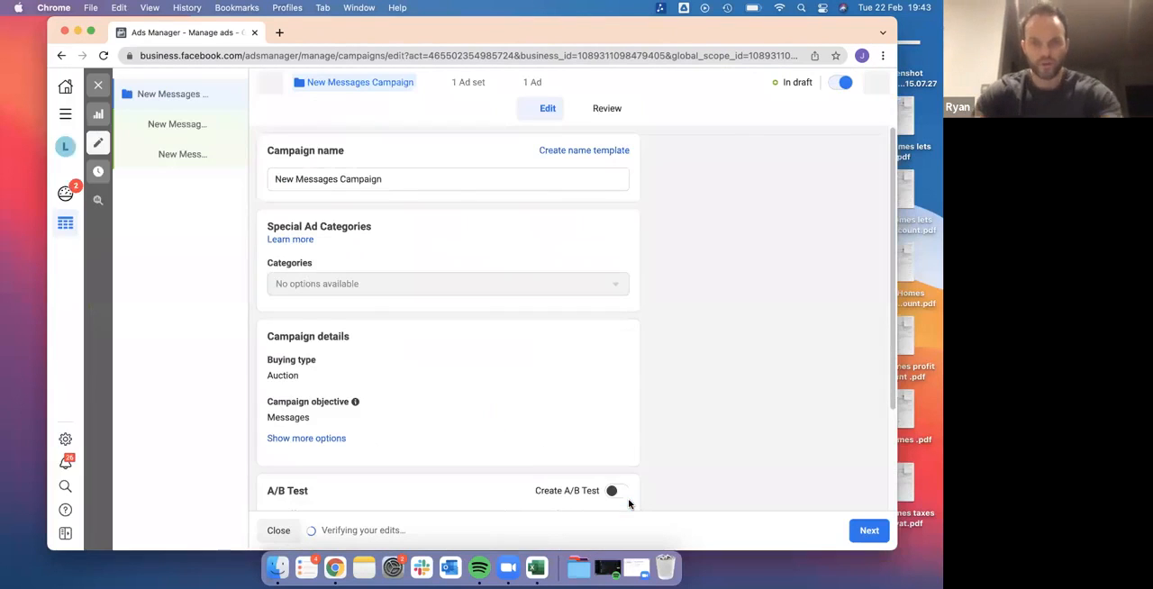
Name the campaign "R2R Message Ad" and dismiss the lead generation recommendation
{"action": "left_click", "coordinate": [394, 180]}
{"action": "left_click_drag", "start_coordinate": [395, 181], "coordinate": [271, 181]}
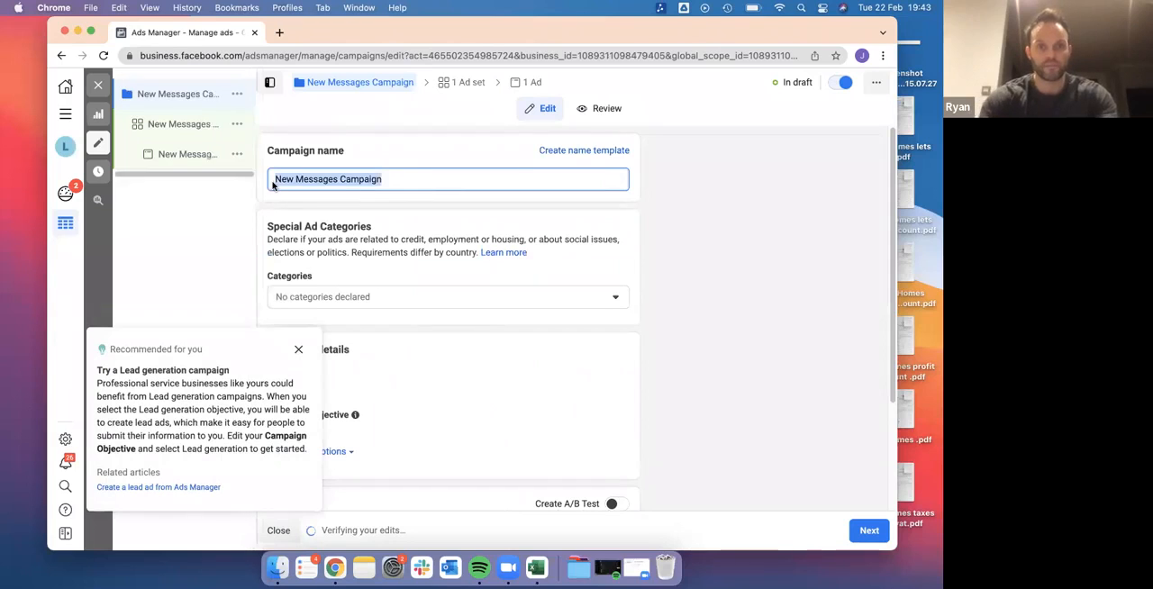
{"action": "left_click", "coordinate": [299, 346]}
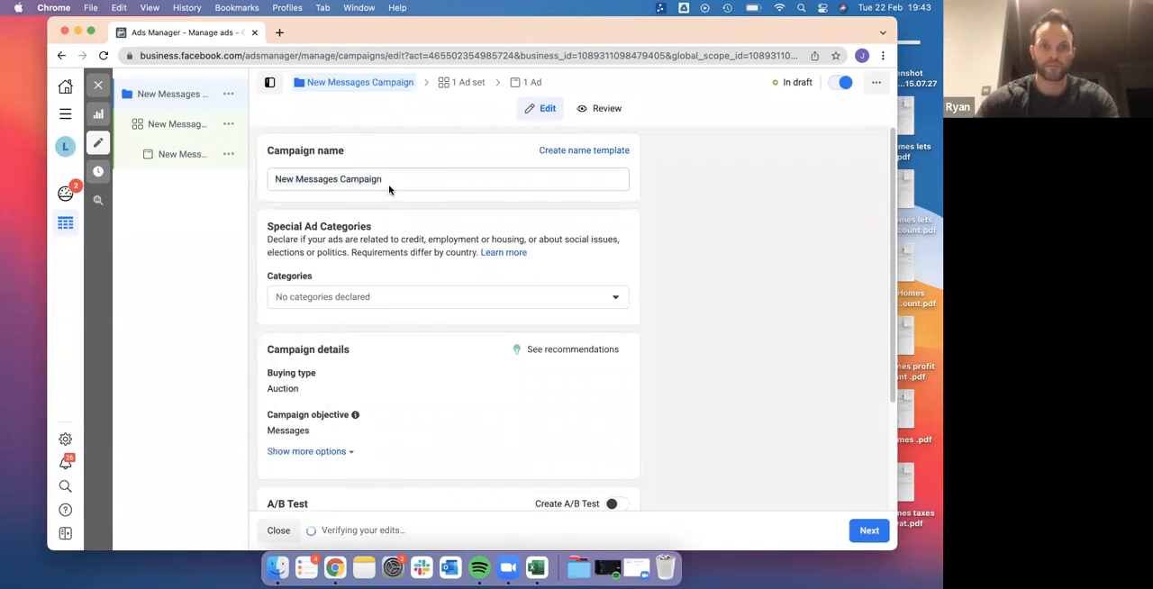
{"action": "left_click_drag", "start_coordinate": [387, 180], "coordinate": [268, 183]}
{"action": "type", "text": "R2"}
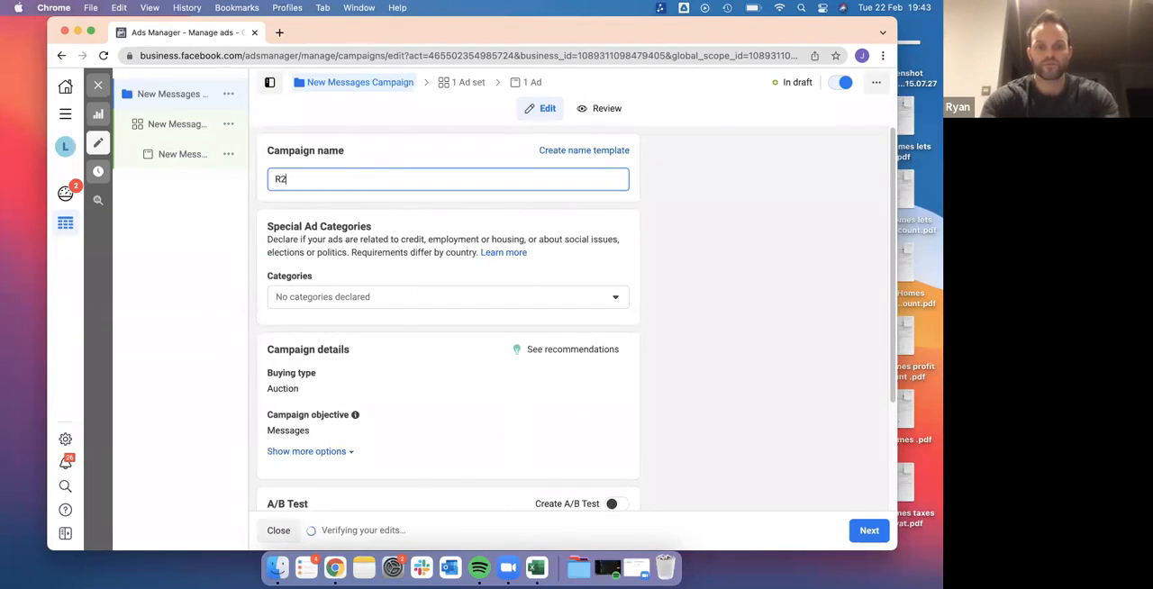
{"action": "type", "text": "R Message Ad"}
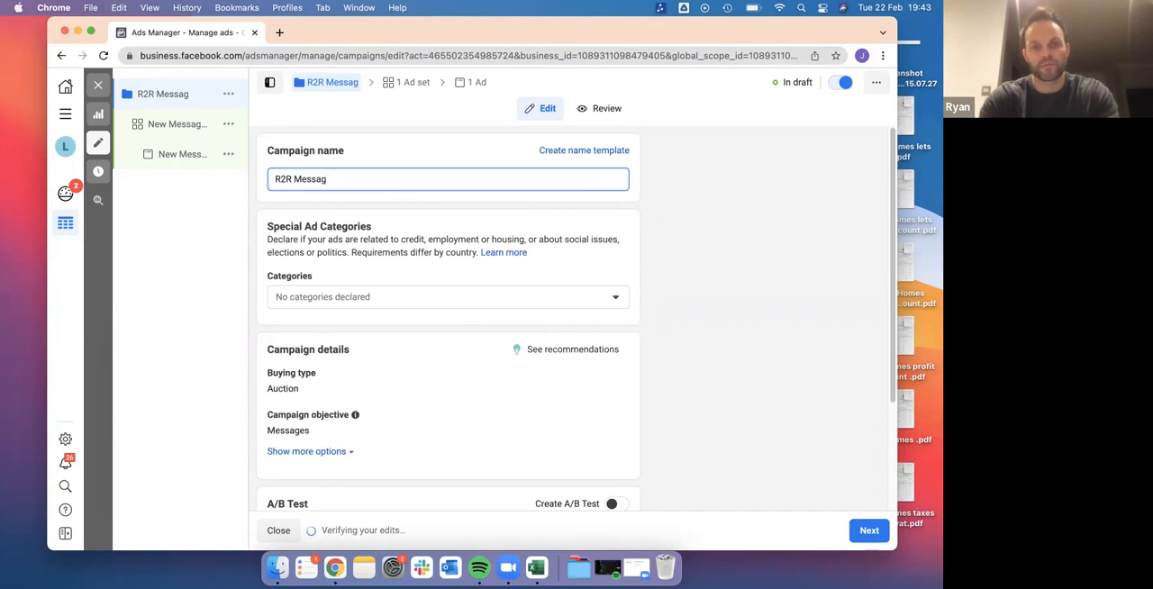
Declare Housing as the campaign's special ad category
{"action": "left_click", "coordinate": [399, 302]}
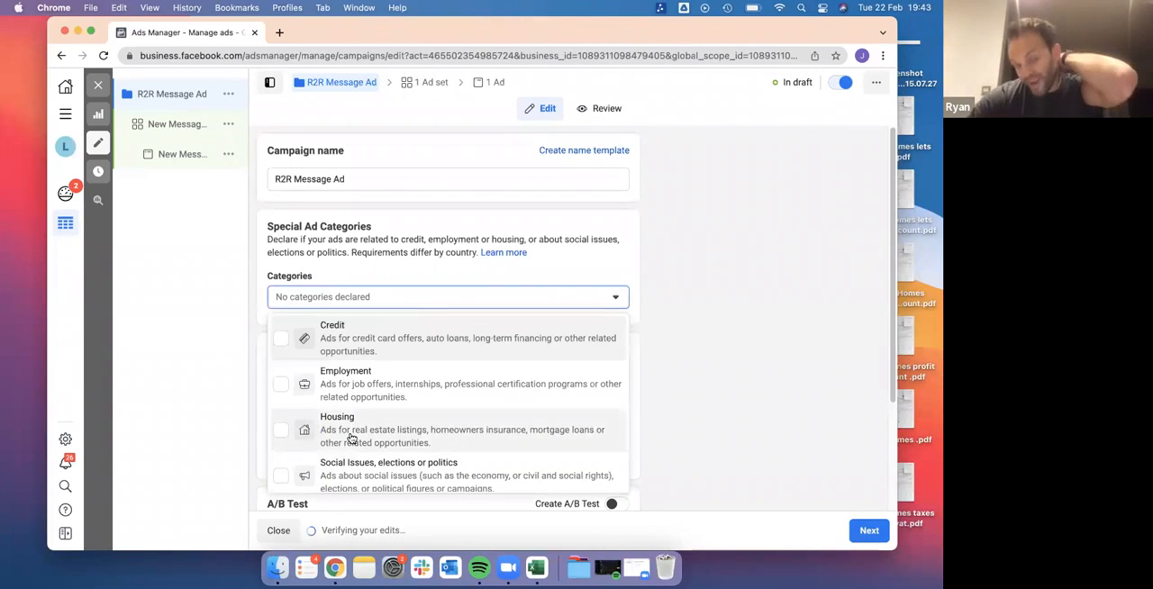
{"action": "left_click", "coordinate": [282, 431]}
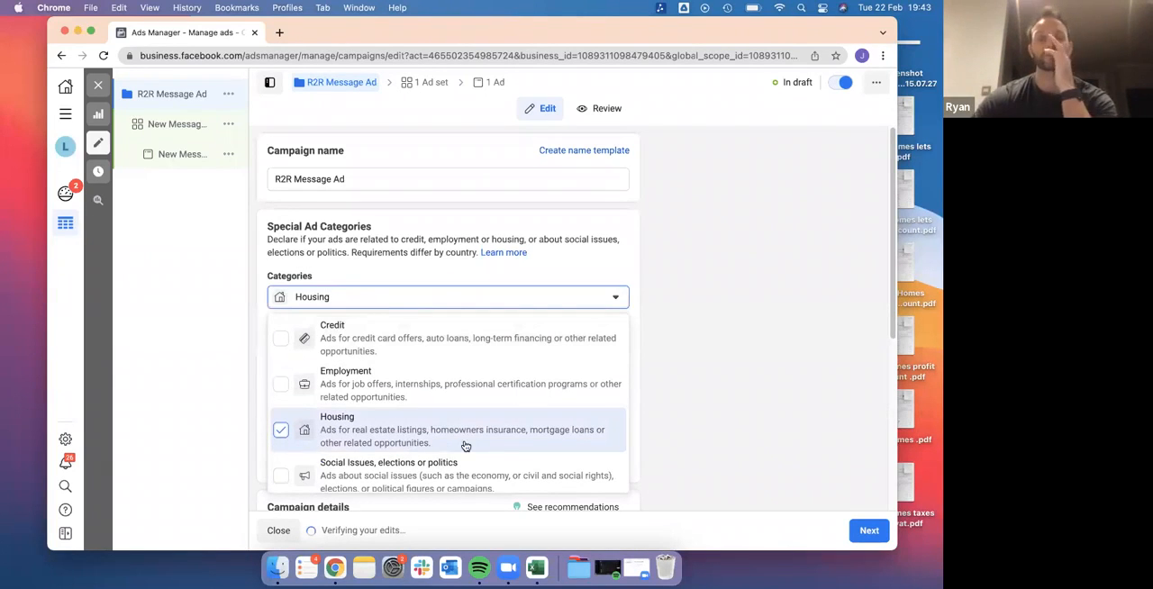
{"action": "left_click", "coordinate": [691, 223]}
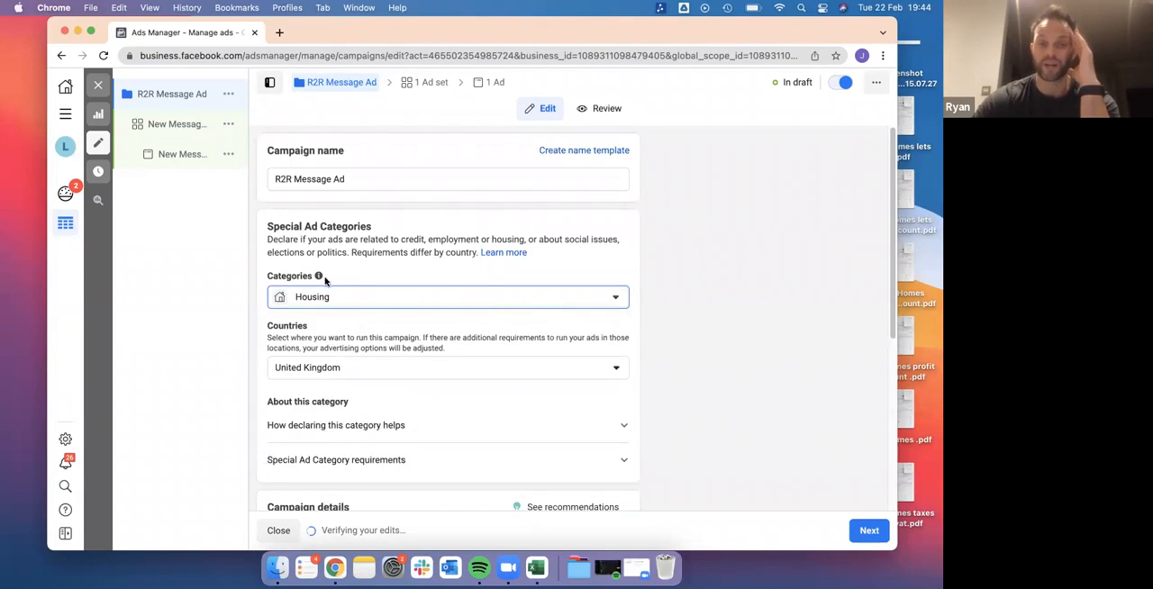
Turn on Campaign Budget Optimization, keep the £20.00 daily budget, and continue to the ad set settings
{"action": "mouse_move", "coordinate": [320, 277]}
{"action": "scroll", "coordinate": [456, 326], "scroll_direction": "down", "scroll_amount": 2}
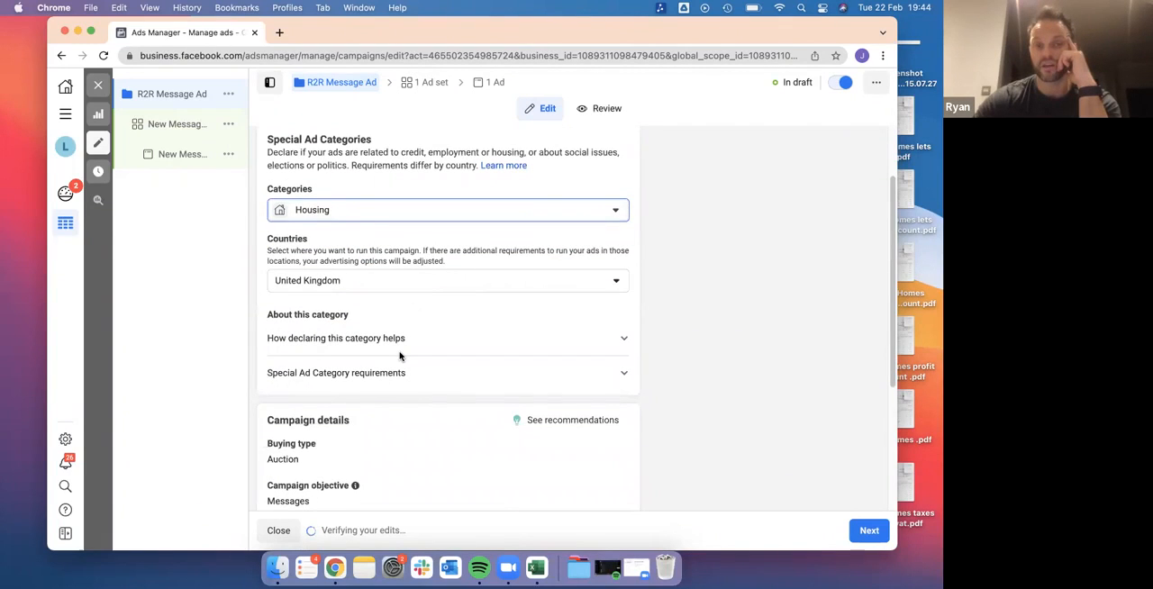
{"action": "scroll", "coordinate": [400, 355], "scroll_direction": "down", "scroll_amount": 2}
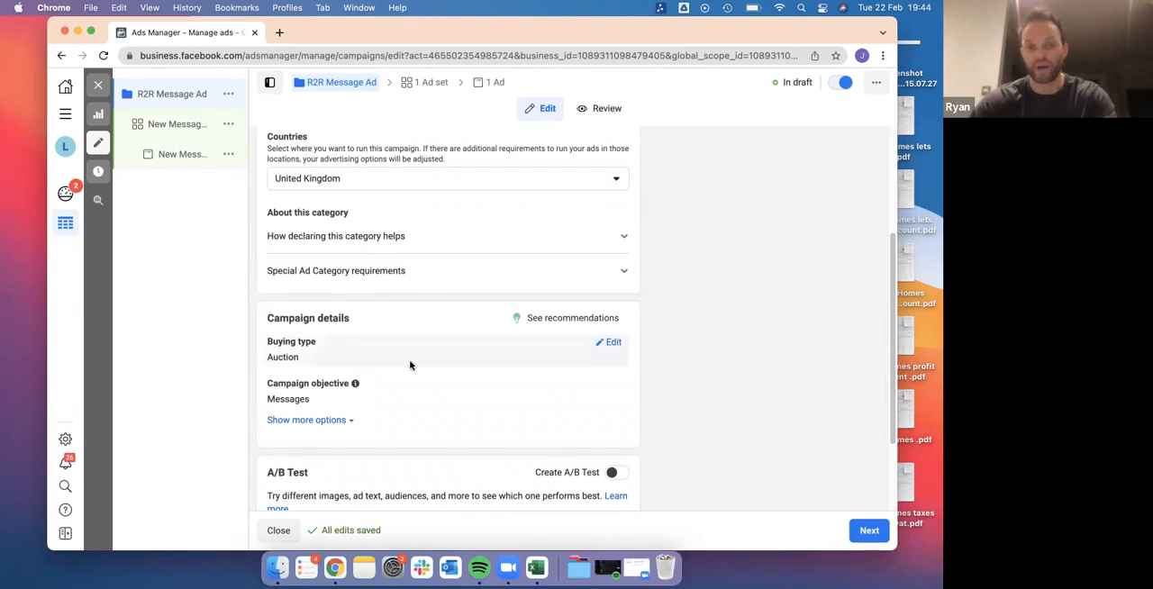
{"action": "scroll", "coordinate": [410, 365], "scroll_direction": "down", "scroll_amount": 2}
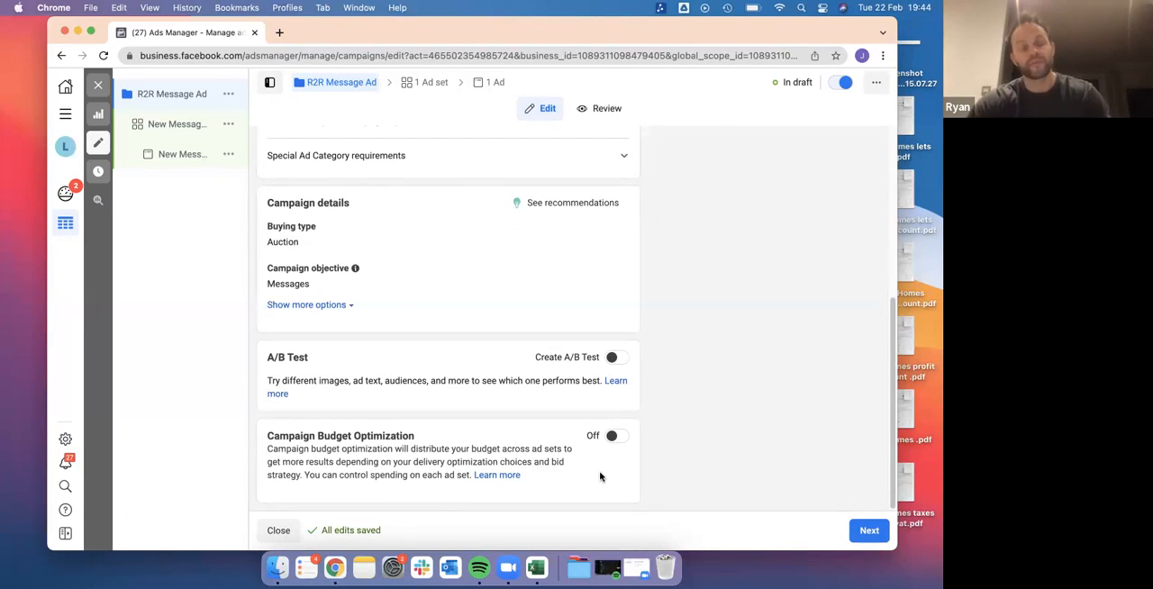
{"action": "left_click", "coordinate": [615, 438]}
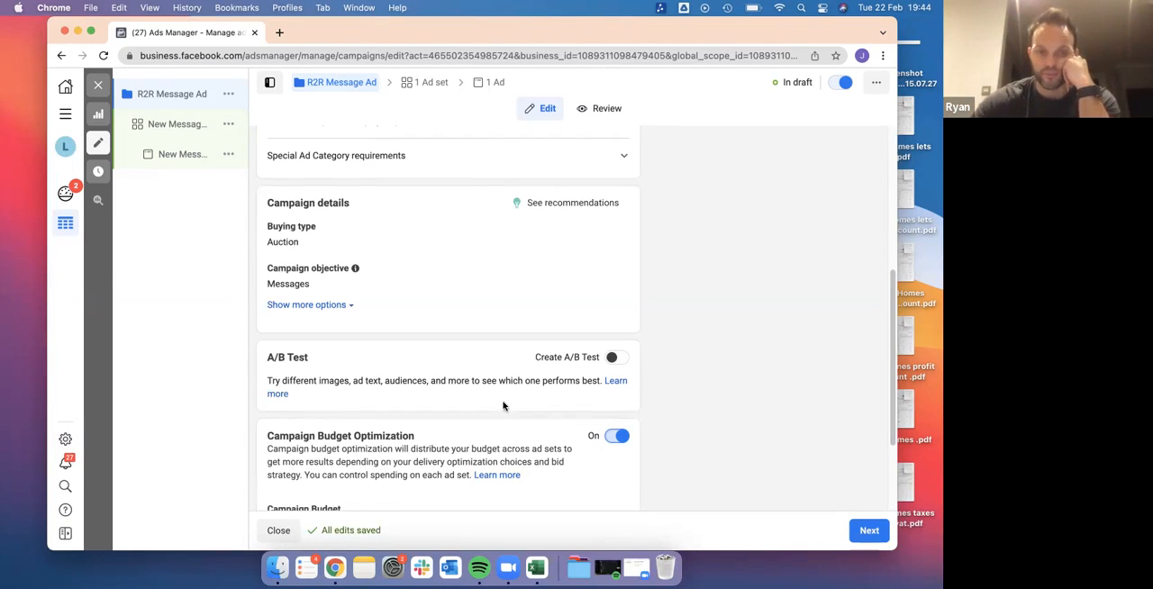
{"action": "scroll", "coordinate": [503, 406], "scroll_direction": "down", "scroll_amount": 3}
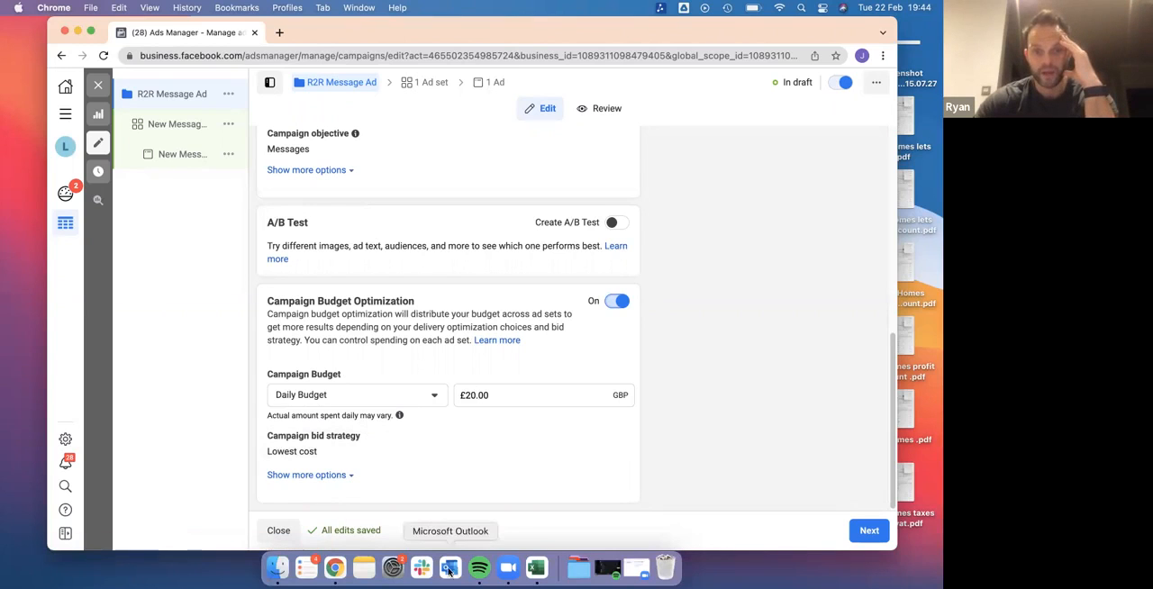
{"action": "scroll", "coordinate": [481, 507], "scroll_direction": "down", "scroll_amount": 1}
{"action": "left_click", "coordinate": [870, 533]}
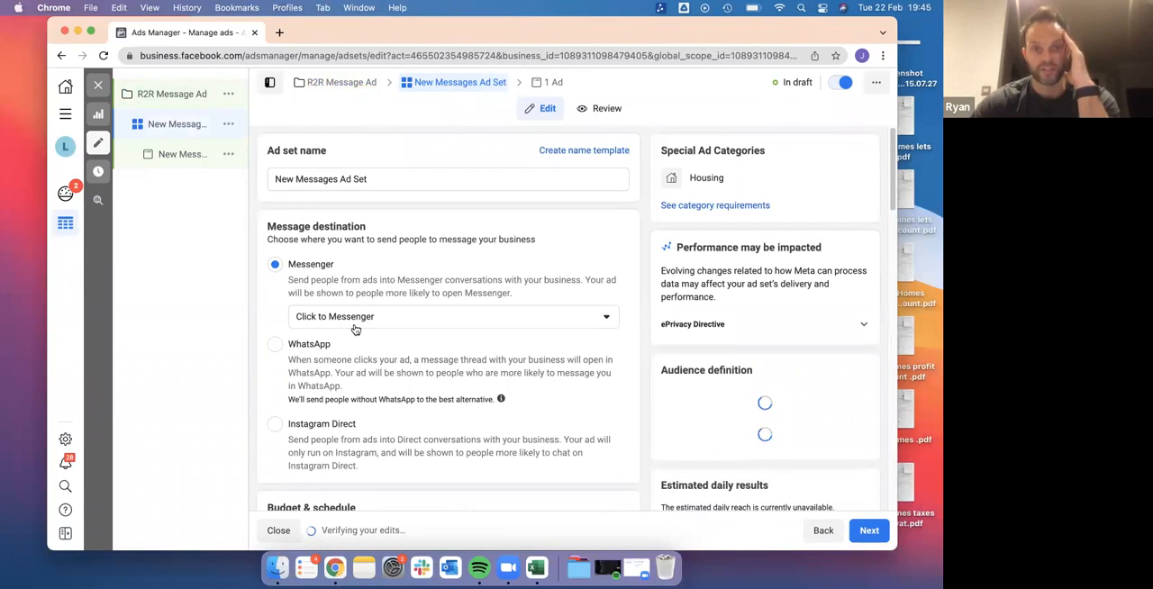
Set an end date of Mar 31, 2022 for the new Messages ad set's schedule
{"action": "scroll", "coordinate": [443, 333], "scroll_direction": "down", "scroll_amount": 3}
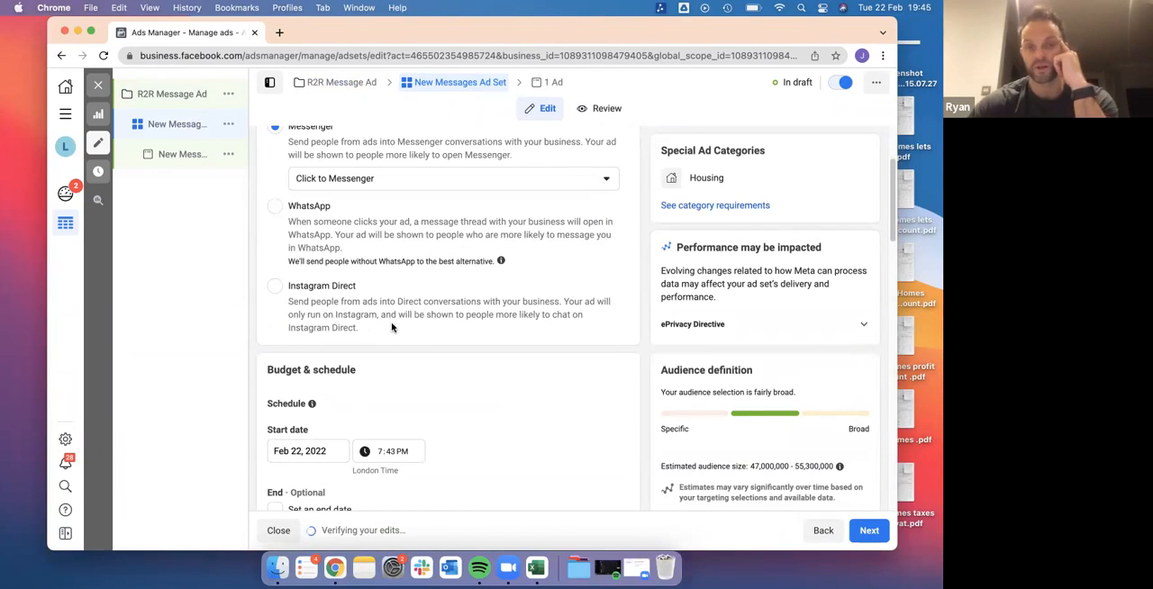
{"action": "scroll", "coordinate": [392, 327], "scroll_direction": "down", "scroll_amount": 3}
{"action": "scroll", "coordinate": [392, 327], "scroll_direction": "down", "scroll_amount": 3}
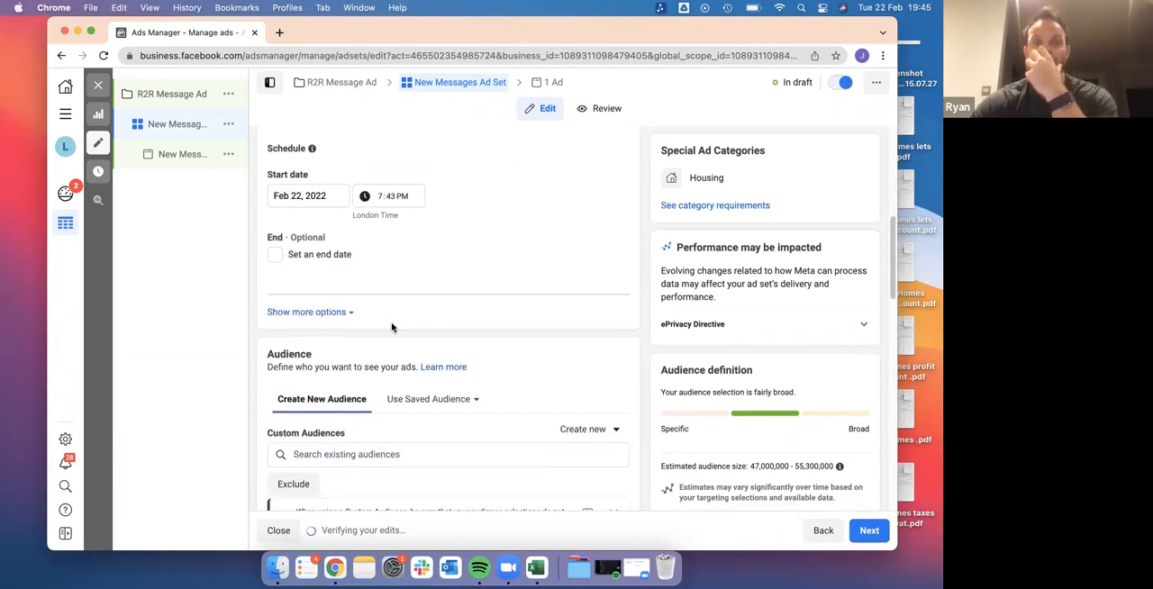
{"action": "left_click", "coordinate": [274, 256]}
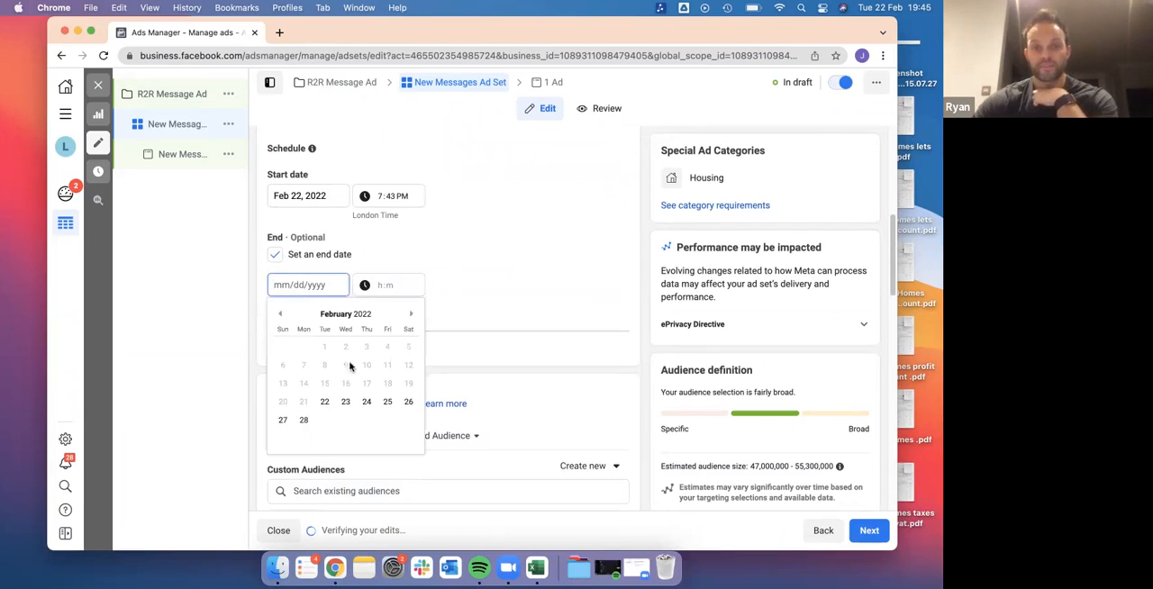
{"action": "left_click", "coordinate": [410, 314]}
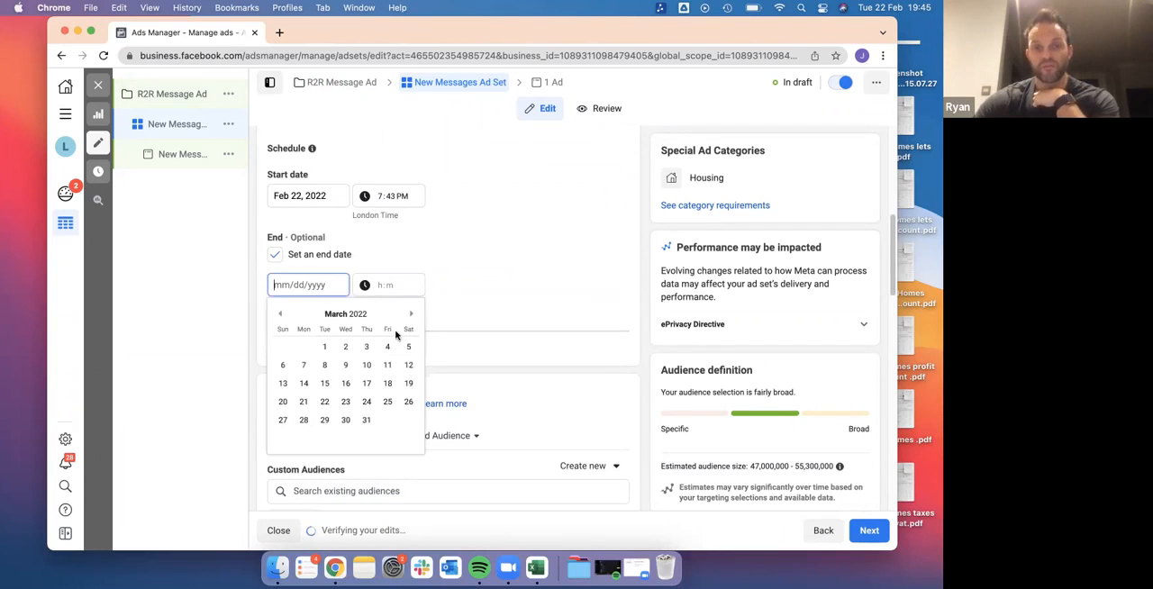
{"action": "left_click", "coordinate": [366, 422]}
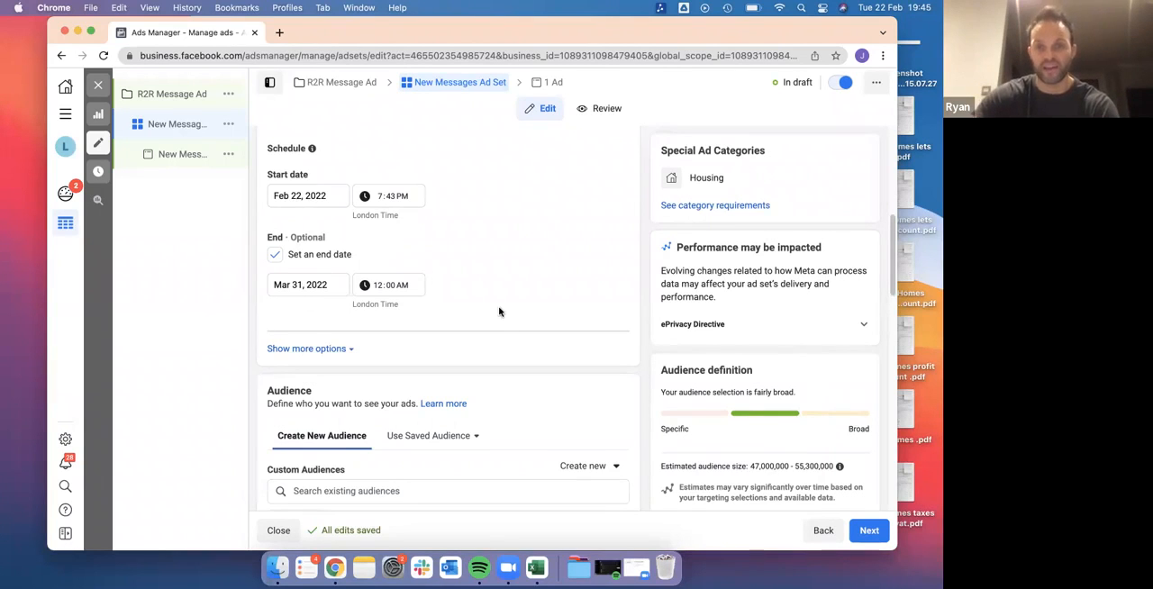
Examine the existing audiences available to the ad set, covering all, custom and special ad audiences
{"action": "scroll", "coordinate": [499, 311], "scroll_direction": "down", "scroll_amount": 6}
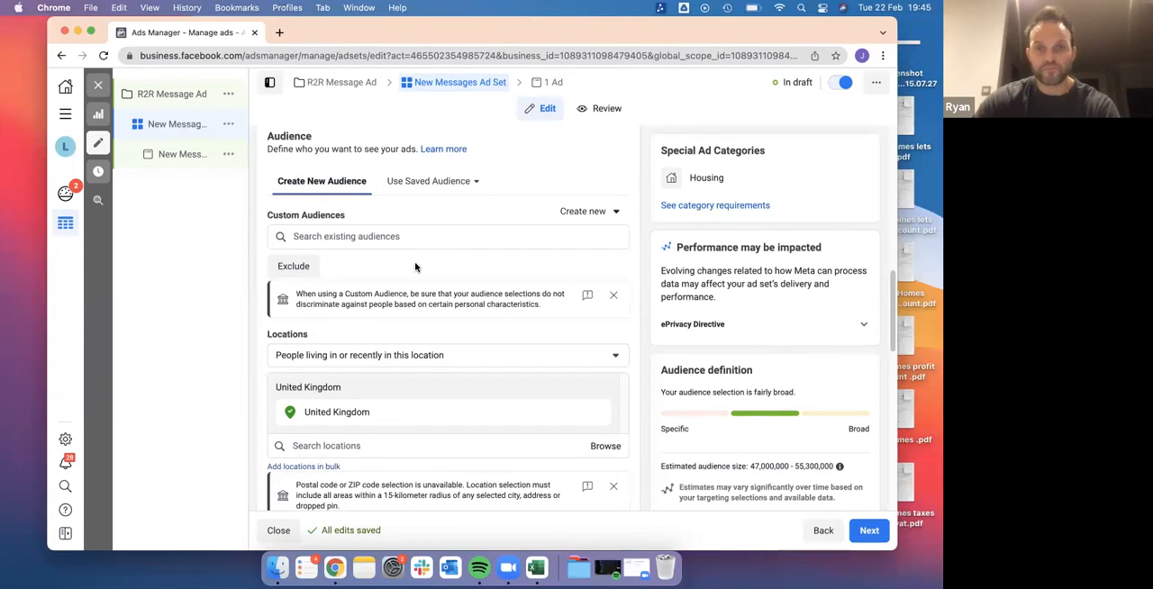
{"action": "scroll", "coordinate": [415, 261], "scroll_direction": "down", "scroll_amount": 4}
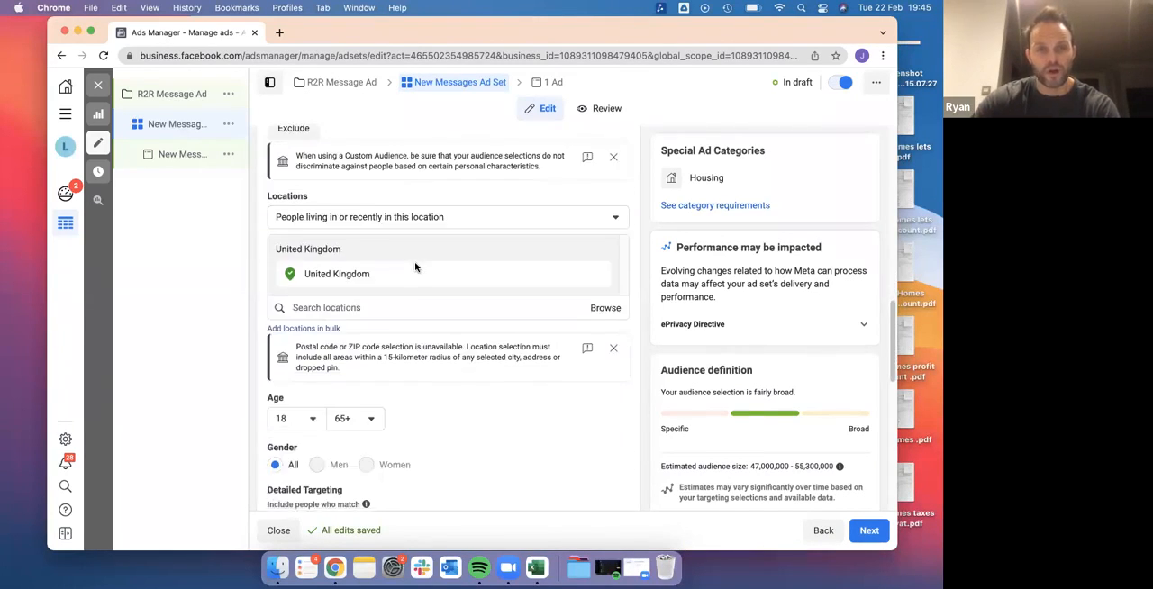
{"action": "scroll", "coordinate": [415, 261], "scroll_direction": "up", "scroll_amount": 3}
{"action": "scroll", "coordinate": [415, 267], "scroll_direction": "up", "scroll_amount": 1}
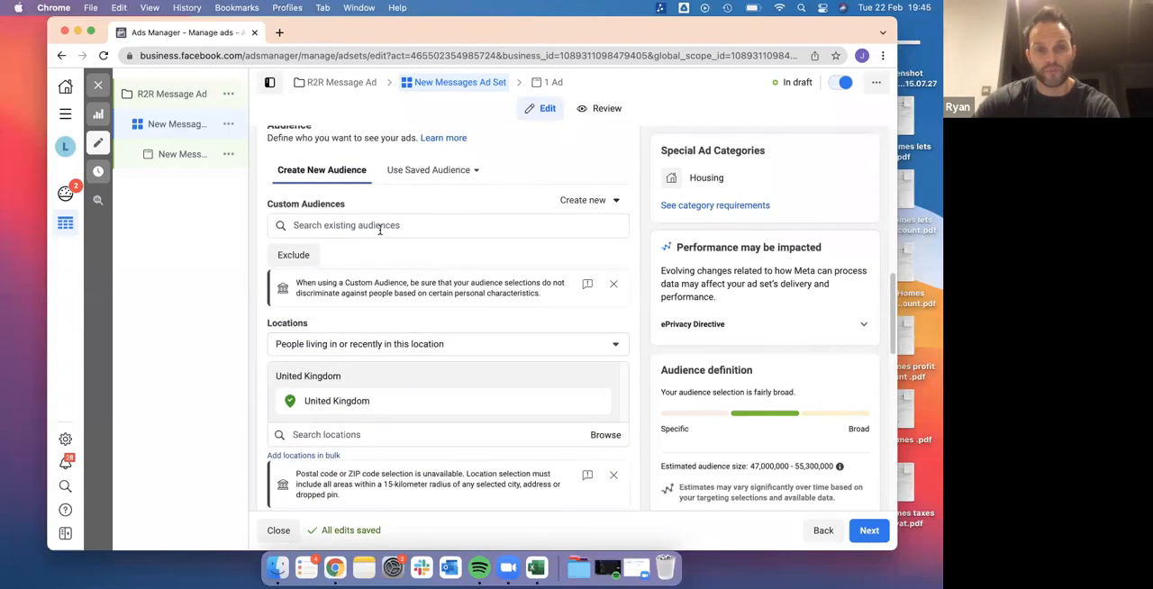
{"action": "left_click", "coordinate": [380, 231]}
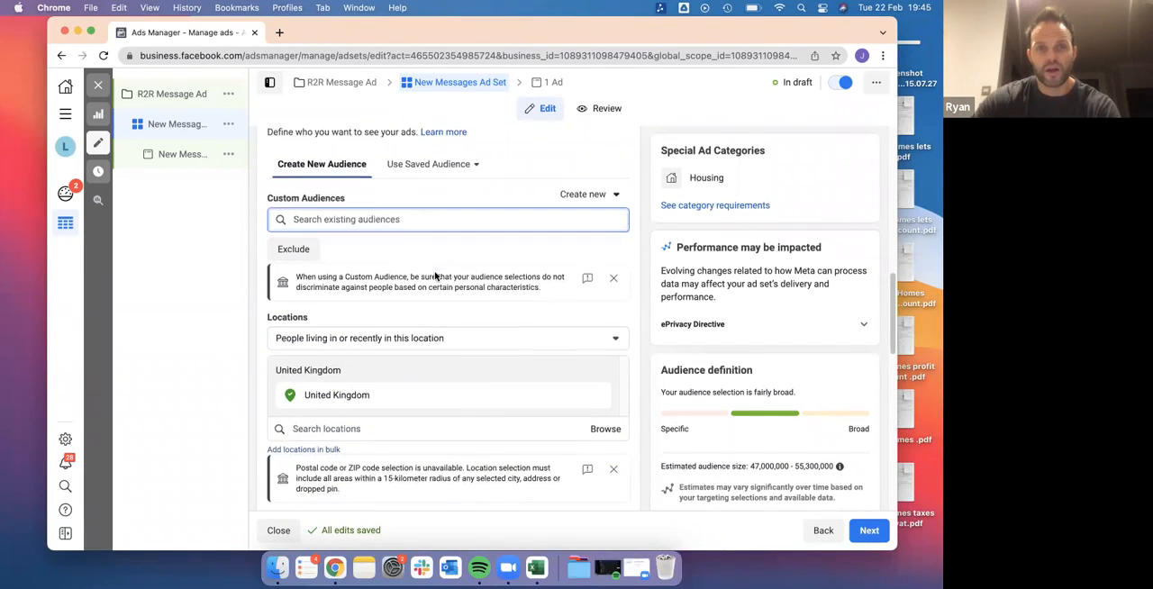
{"action": "scroll", "coordinate": [435, 273], "scroll_direction": "down", "scroll_amount": 4}
{"action": "scroll", "coordinate": [435, 272], "scroll_direction": "up", "scroll_amount": 3}
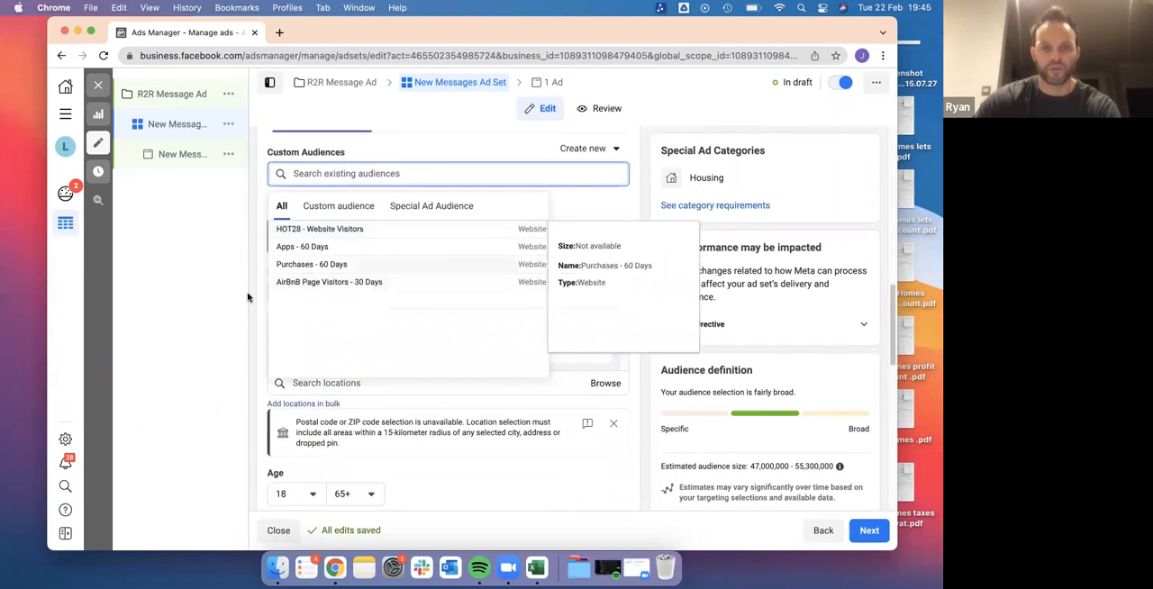
{"action": "left_click", "coordinate": [188, 303]}
{"action": "left_click", "coordinate": [366, 180]}
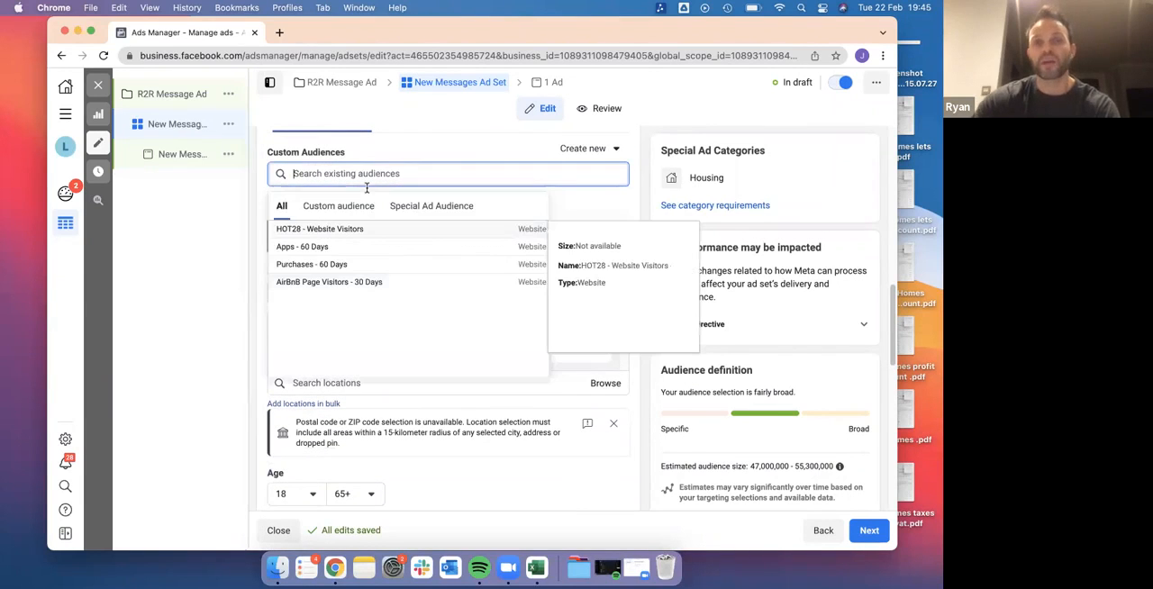
{"action": "left_click", "coordinate": [365, 207]}
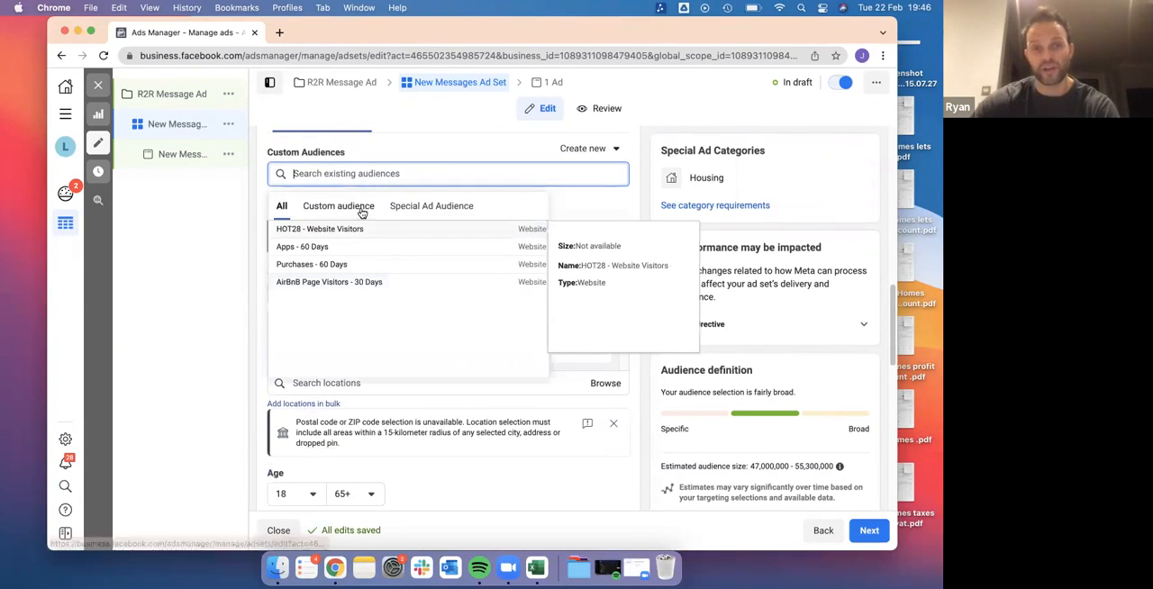
{"action": "left_click", "coordinate": [441, 213]}
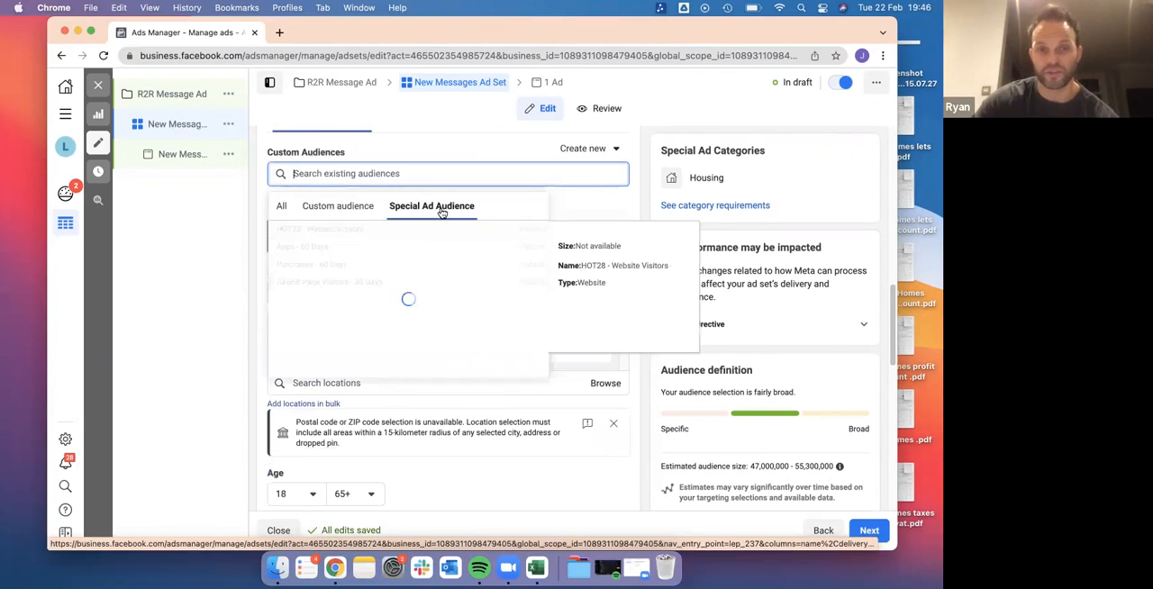
{"action": "left_click", "coordinate": [342, 210]}
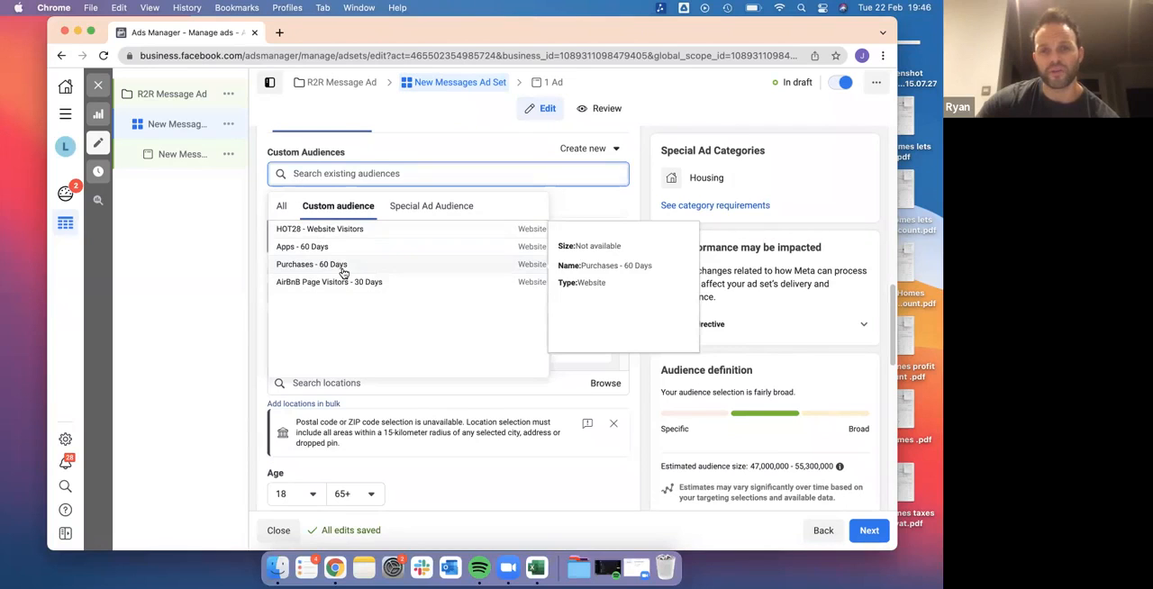
{"action": "left_click", "coordinate": [286, 209]}
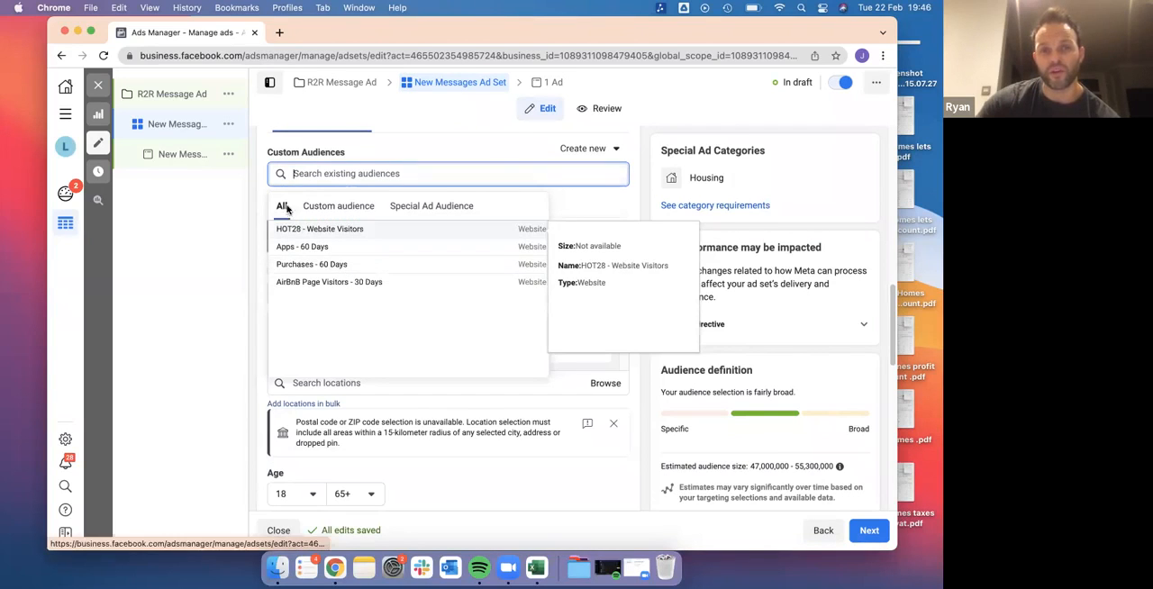
{"action": "left_click", "coordinate": [603, 149]}
{"action": "left_click", "coordinate": [597, 197]}
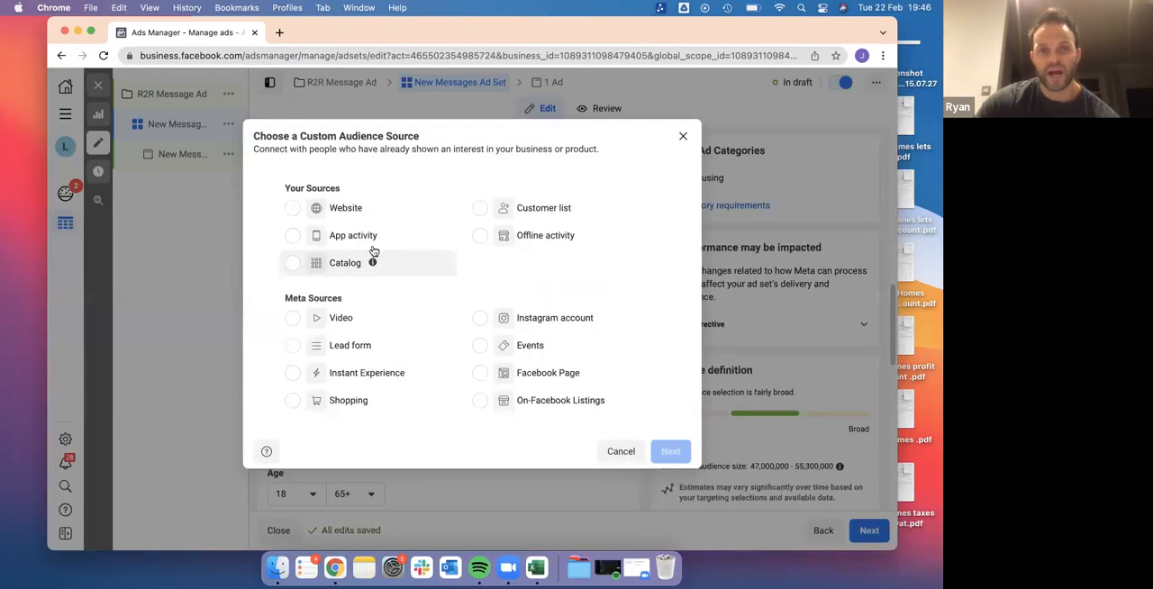
{"action": "left_click", "coordinate": [293, 209]}
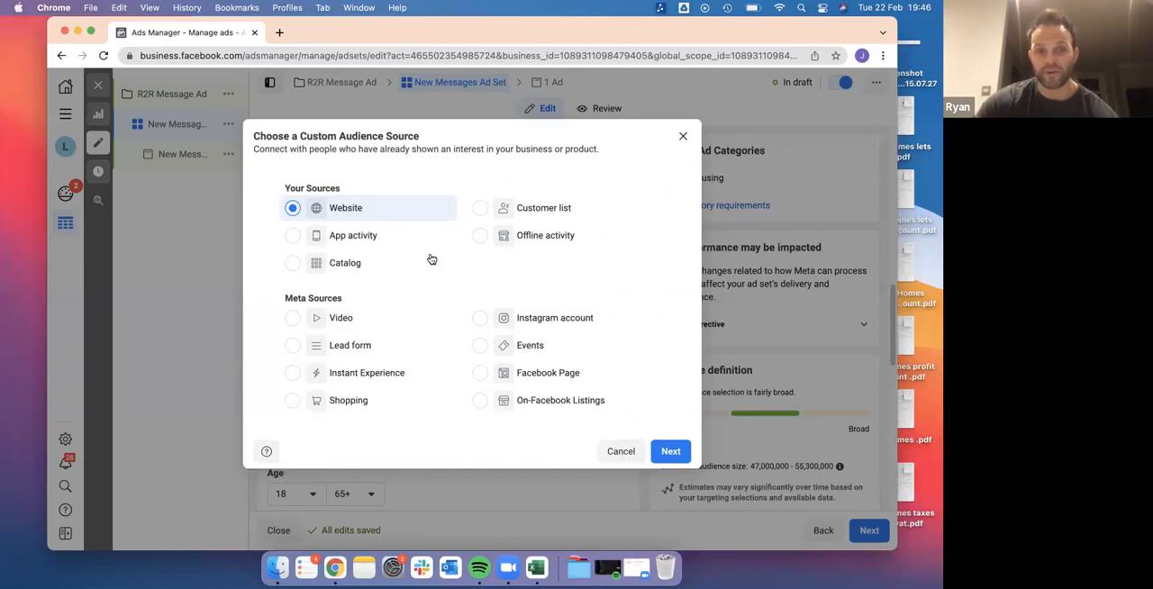
{"action": "left_click", "coordinate": [294, 321]}
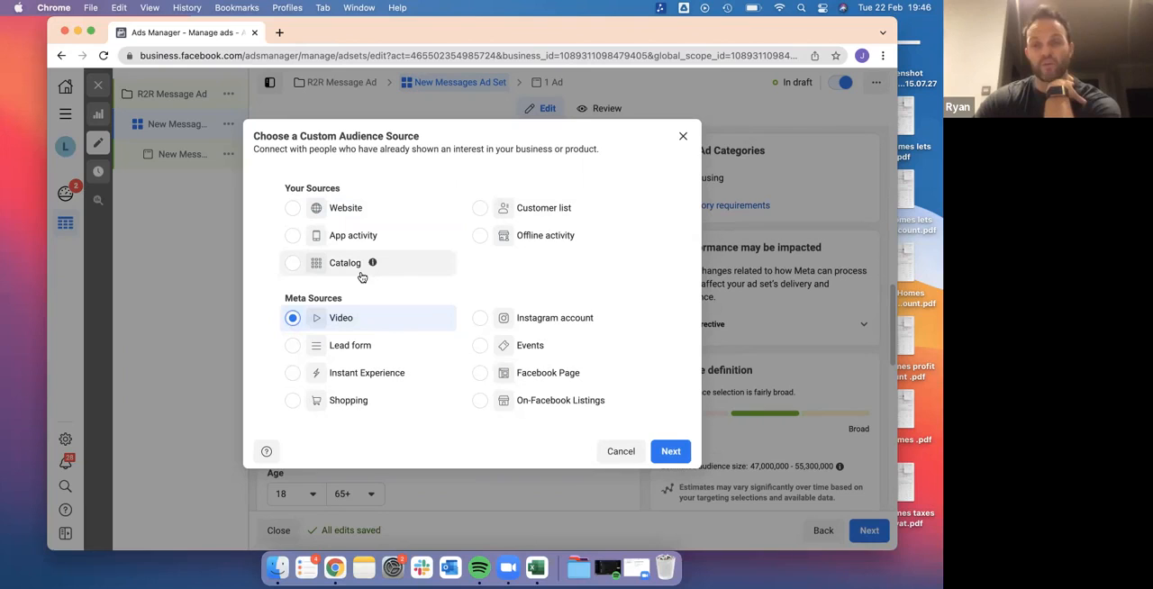
{"action": "left_click", "coordinate": [479, 373]}
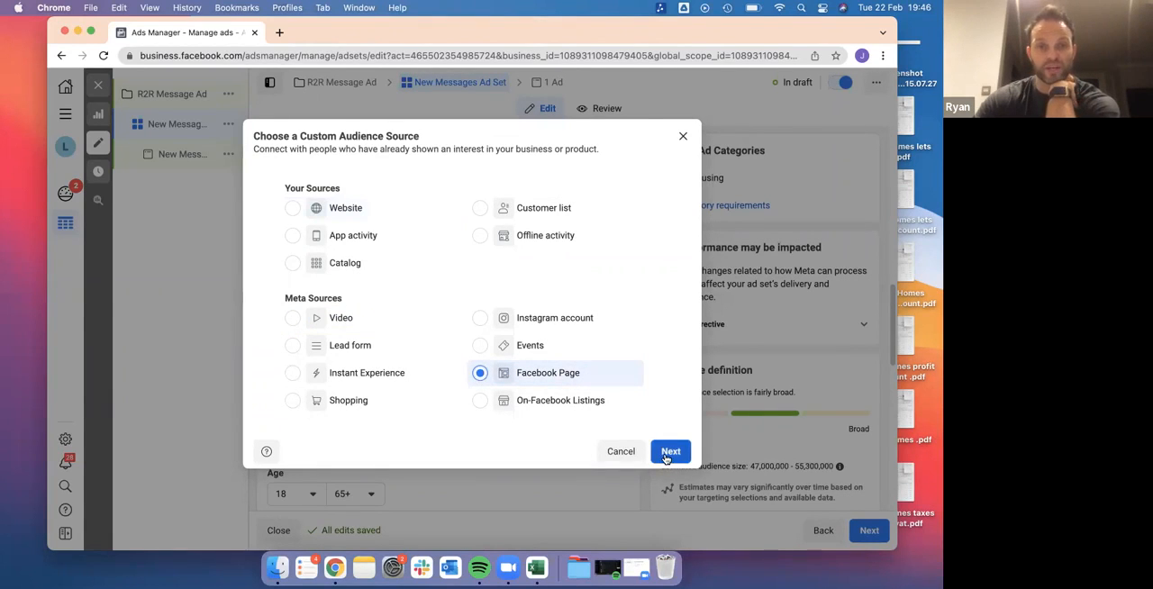
{"action": "left_click", "coordinate": [292, 209]}
{"action": "left_click", "coordinate": [670, 451]}
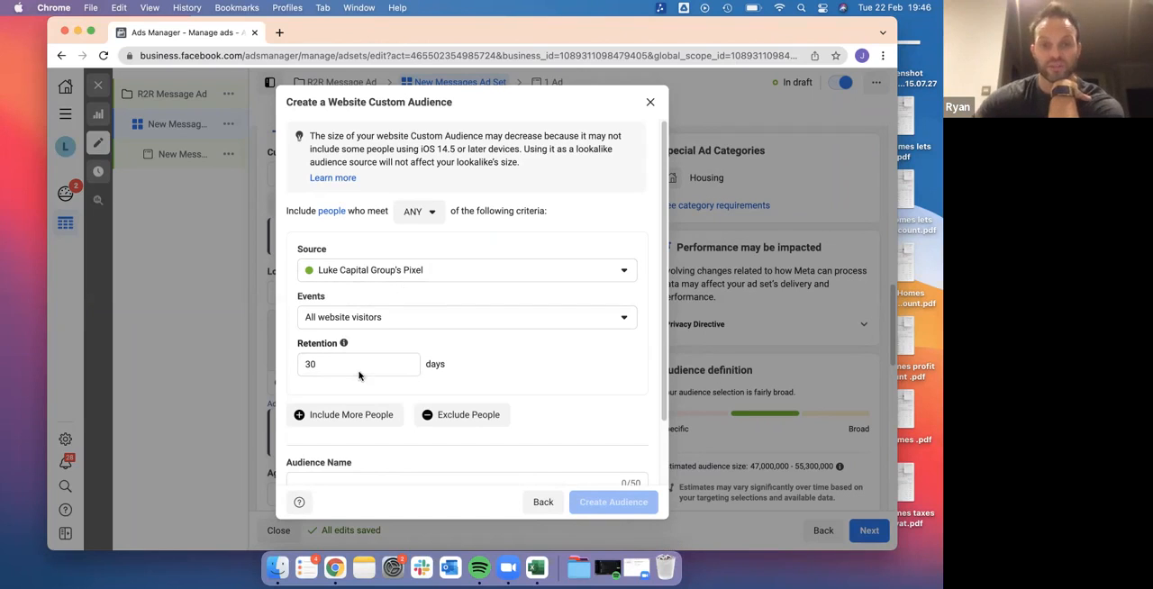
{"action": "scroll", "coordinate": [389, 420], "scroll_direction": "down", "scroll_amount": 2}
{"action": "left_click", "coordinate": [374, 403]}
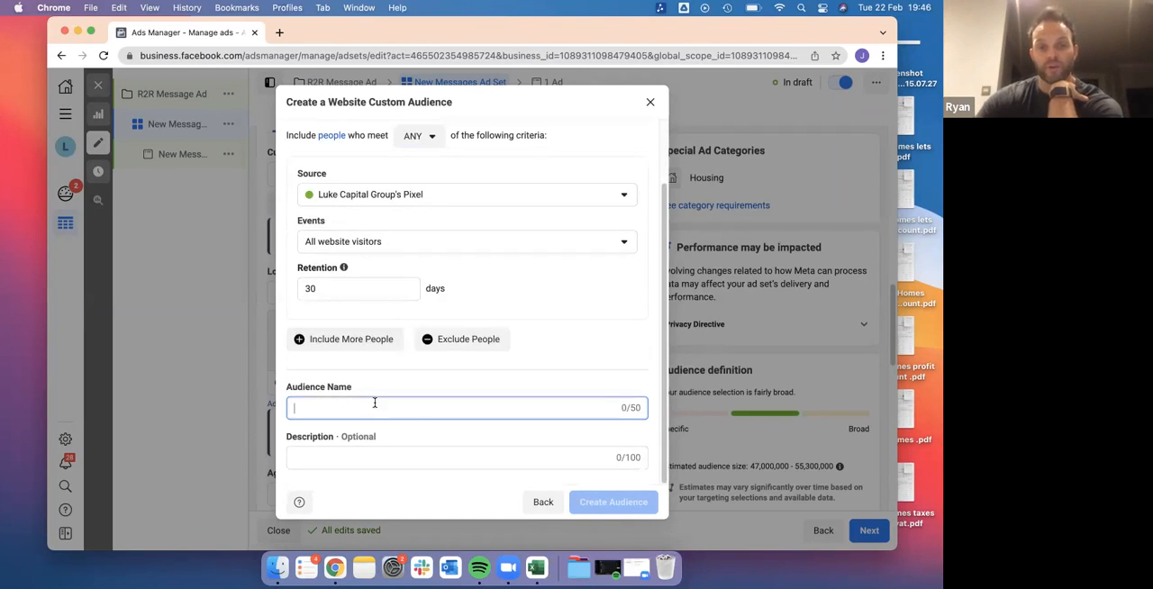
{"action": "type", "text": "Luke Stays Website A"}
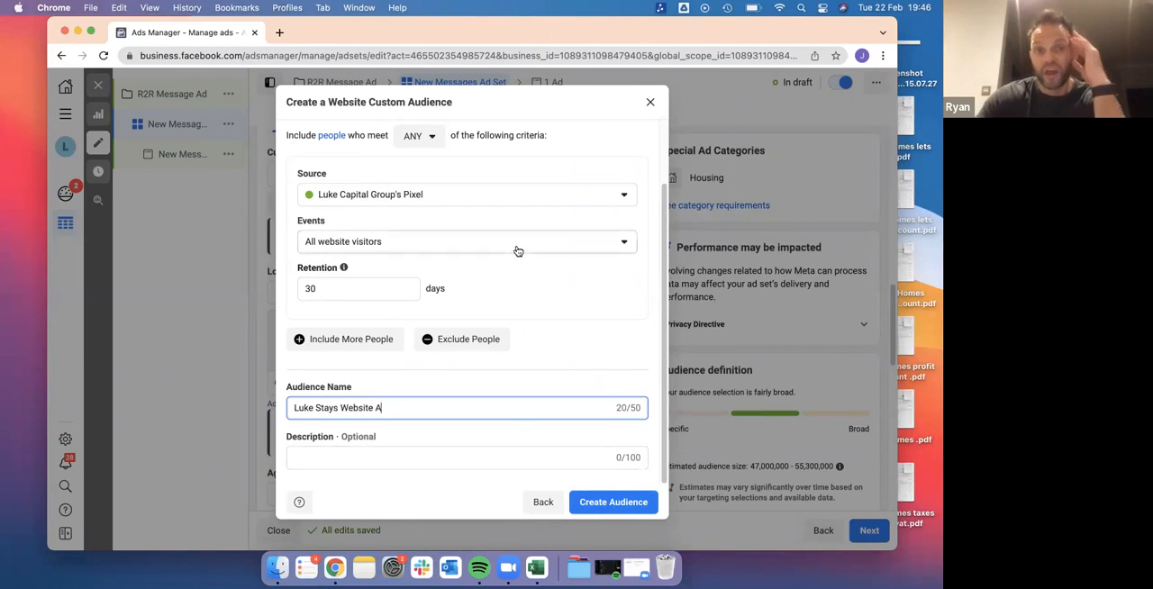
{"action": "left_click", "coordinate": [543, 503]}
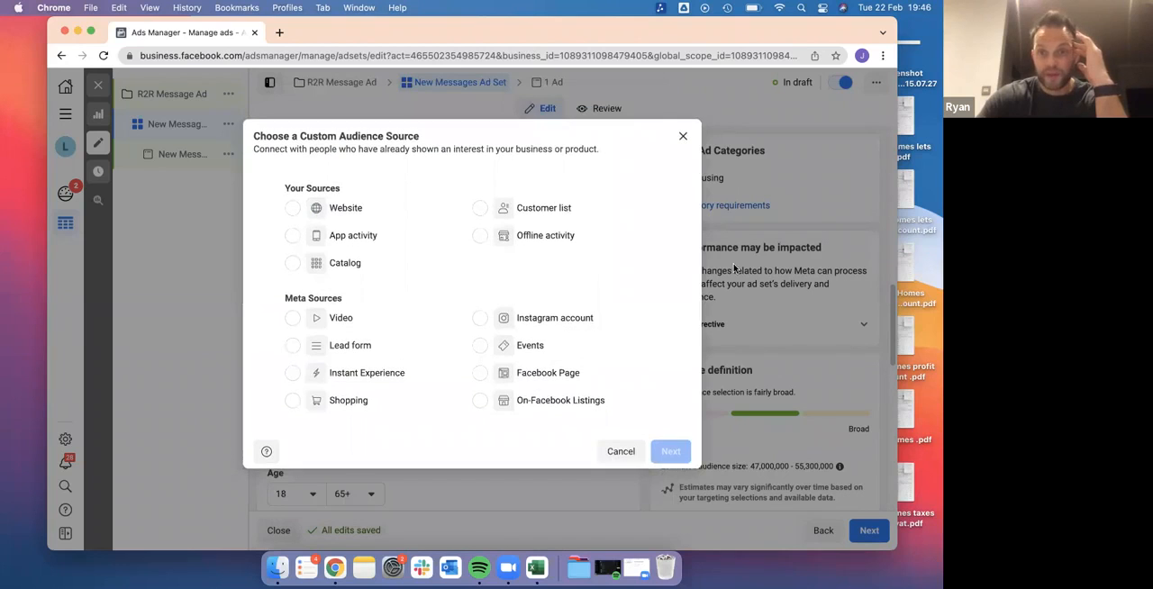
{"action": "left_click", "coordinate": [681, 134]}
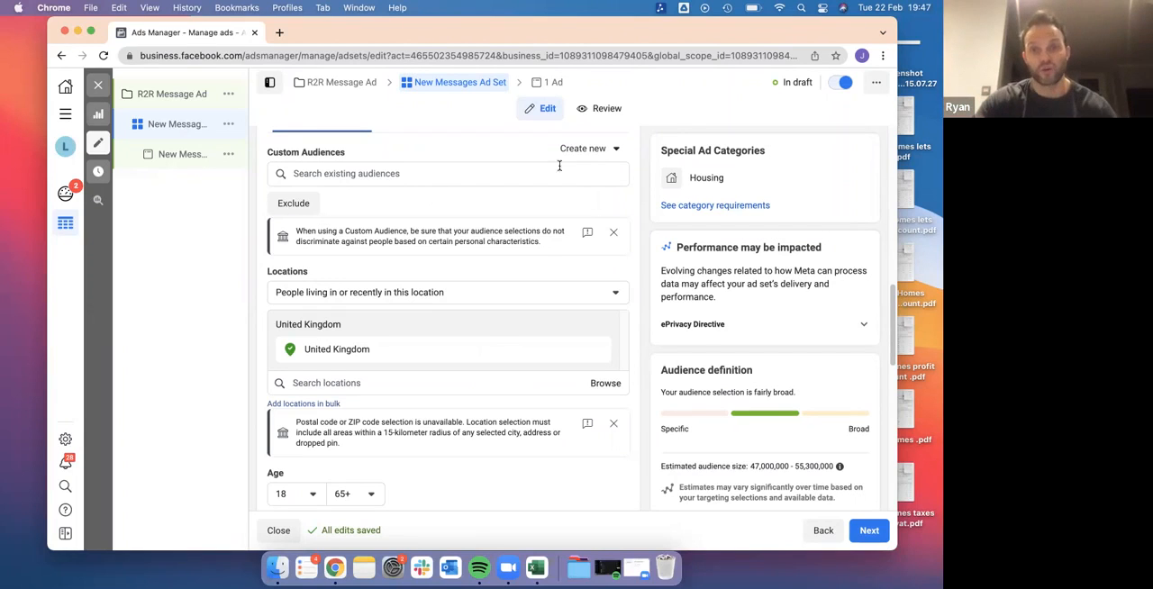
{"action": "left_click", "coordinate": [587, 153]}
{"action": "left_click", "coordinate": [456, 171]}
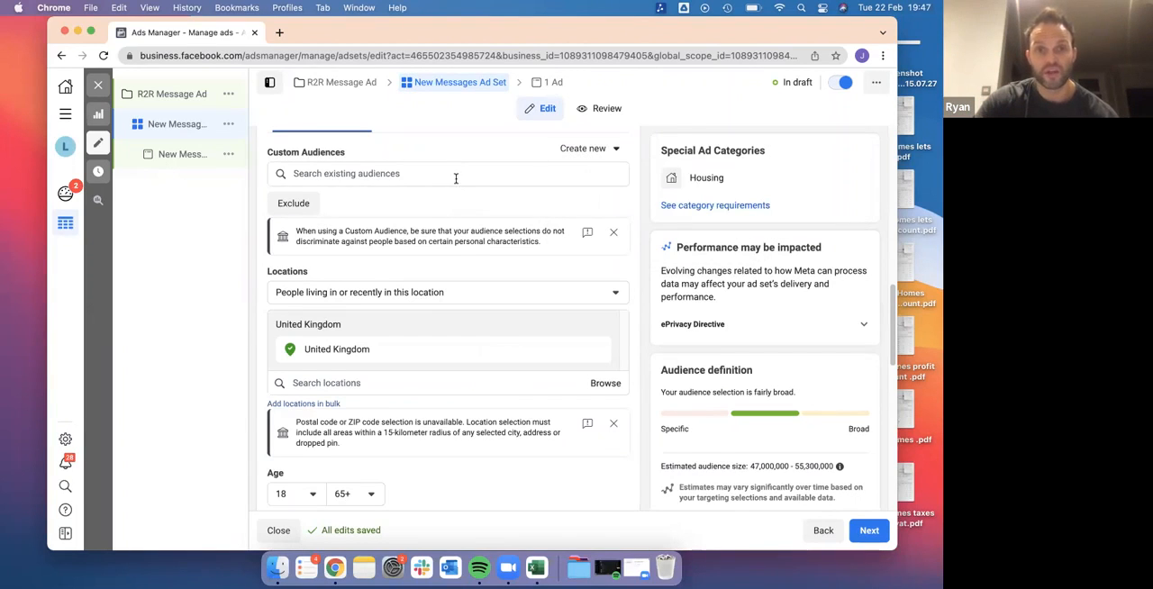
{"action": "left_click", "coordinate": [451, 176]}
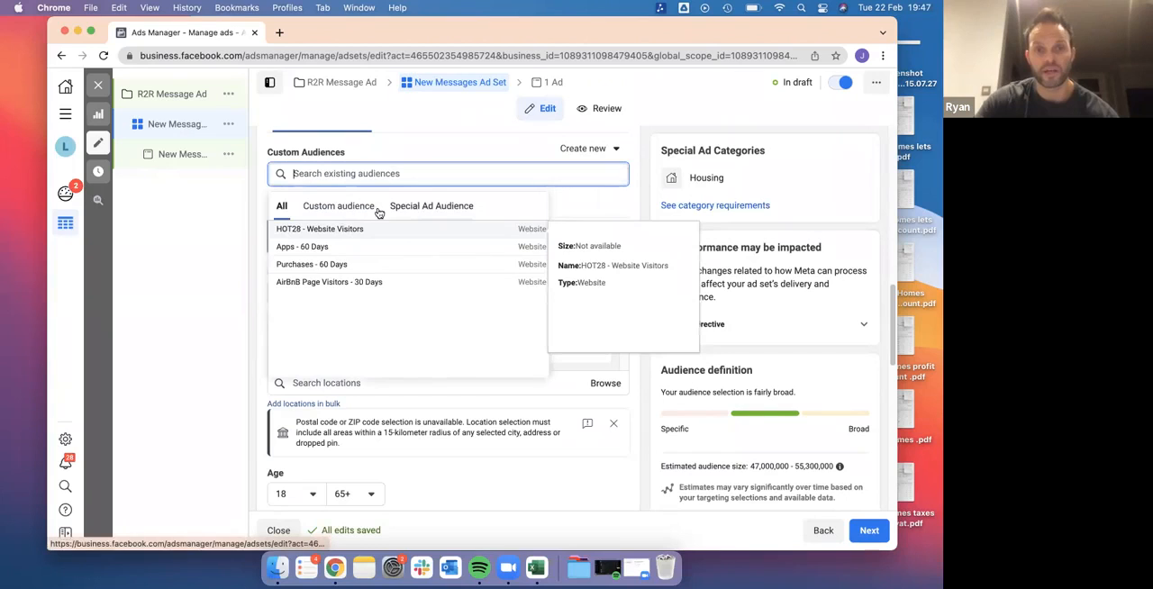
{"action": "left_click", "coordinate": [211, 275]}
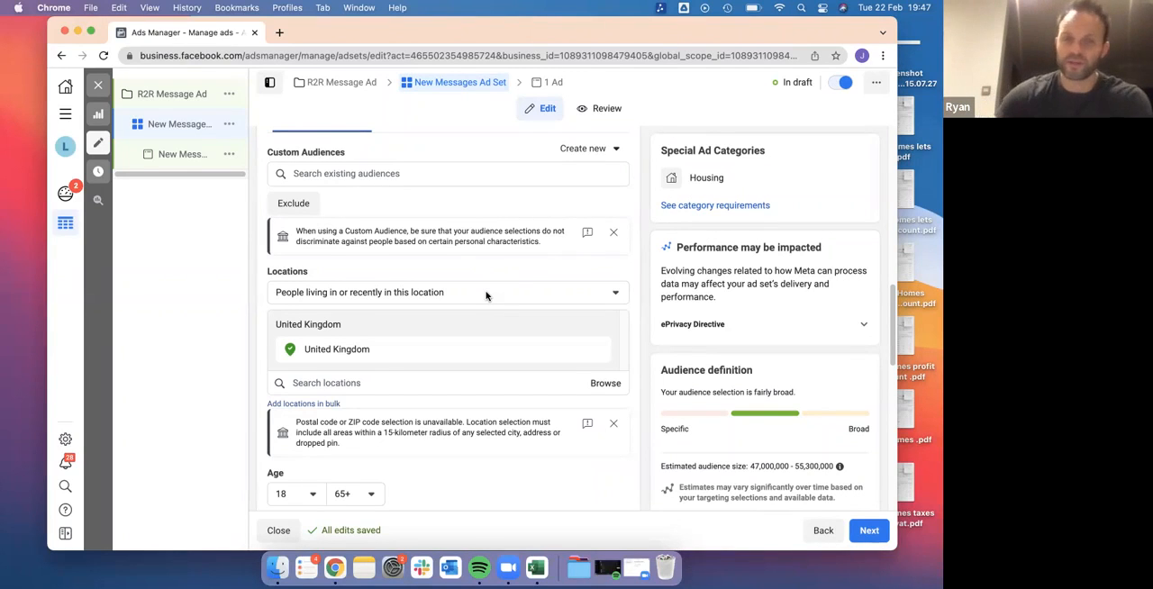
Remove United Kingdom from the ad set's audience locations, leaving the type as people living in or recently in the location
{"action": "scroll", "coordinate": [509, 331], "scroll_direction": "down", "scroll_amount": 3}
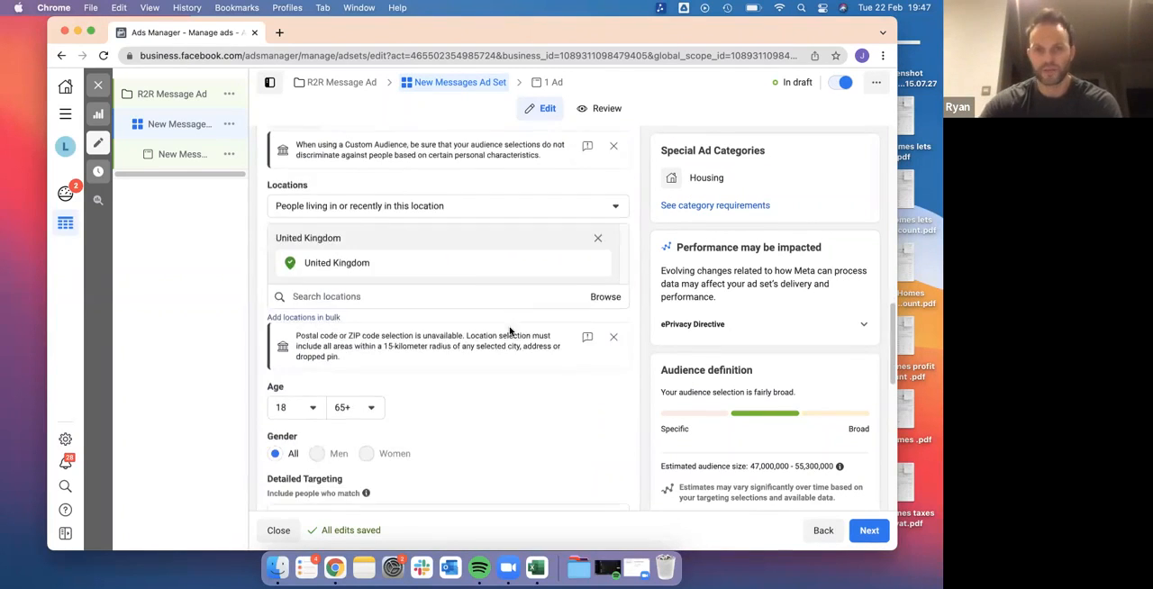
{"action": "left_click", "coordinate": [406, 262]}
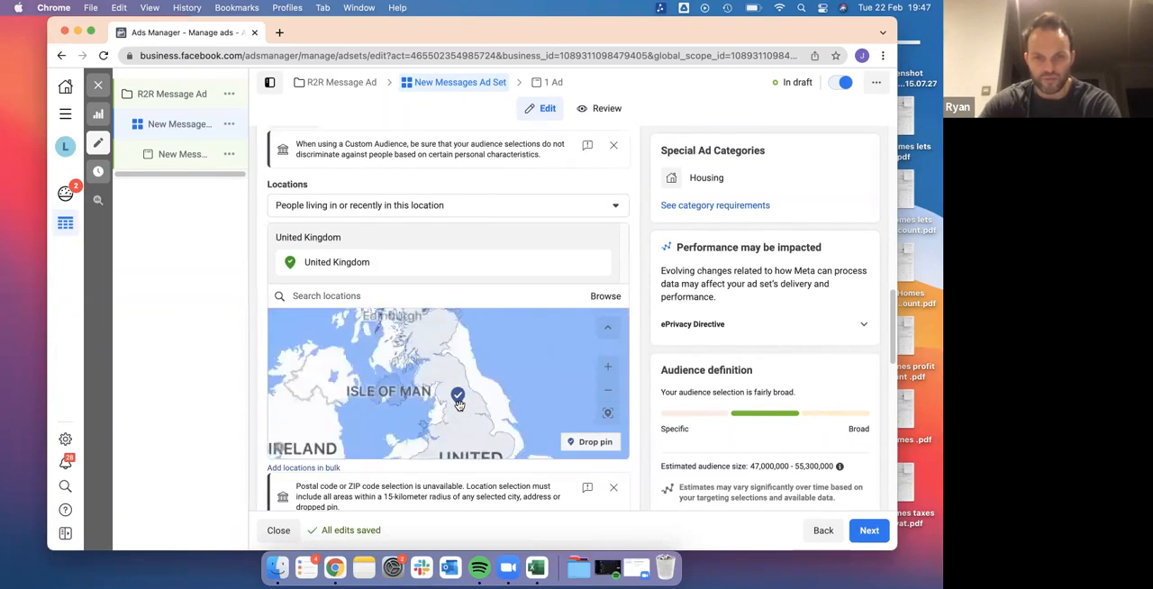
{"action": "left_click_drag", "start_coordinate": [461, 352], "coordinate": [460, 378]}
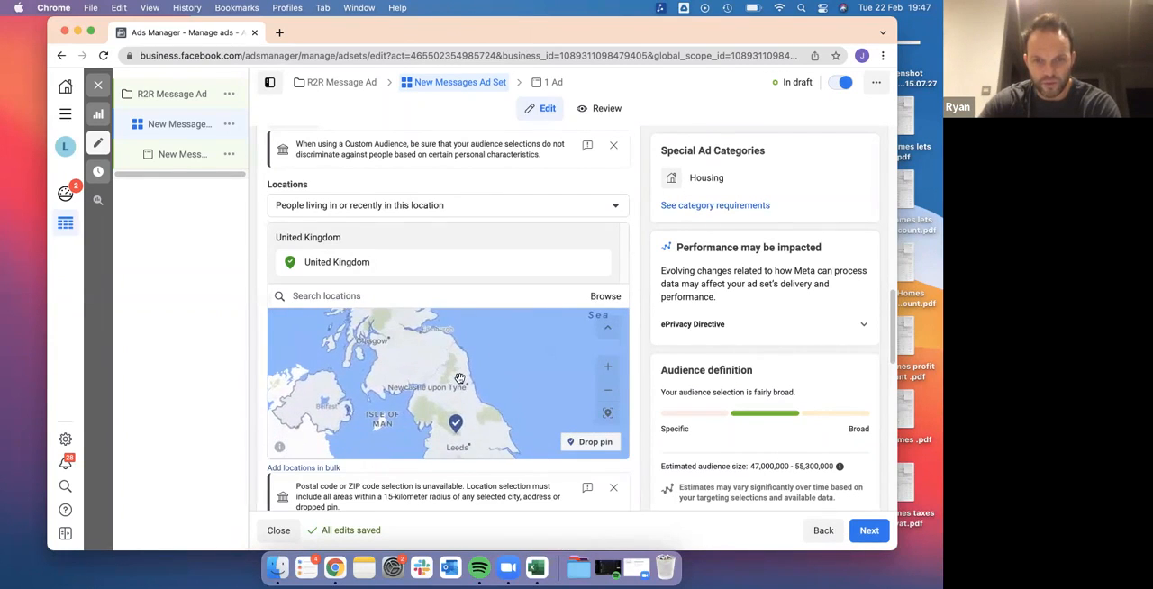
{"action": "scroll", "coordinate": [459, 378], "scroll_direction": "up", "scroll_amount": 3}
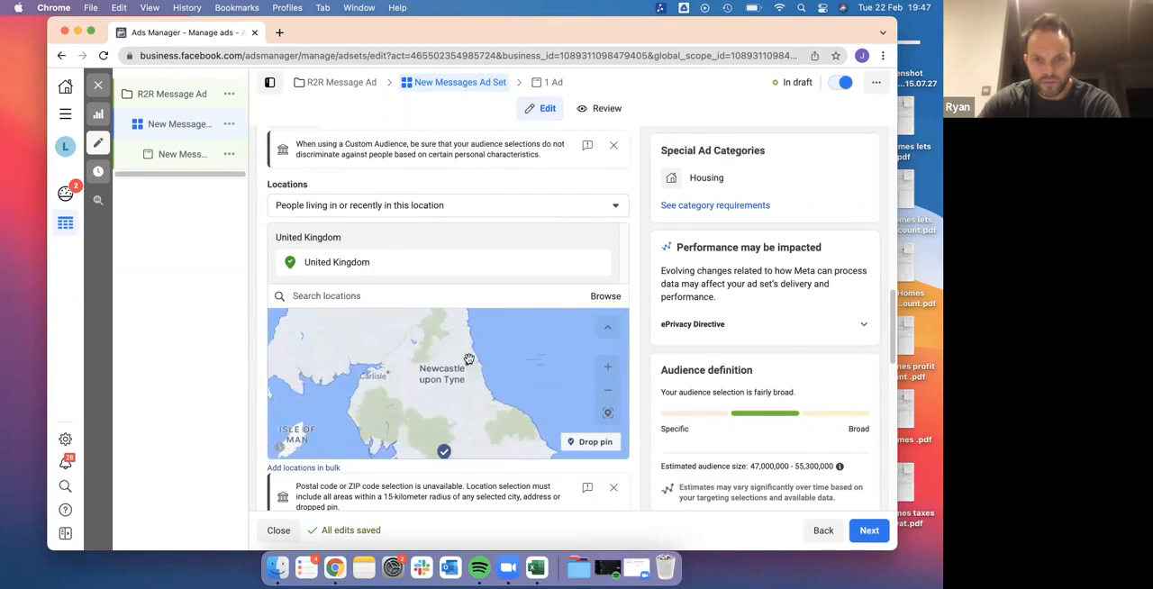
{"action": "scroll", "coordinate": [469, 359], "scroll_direction": "up", "scroll_amount": 4}
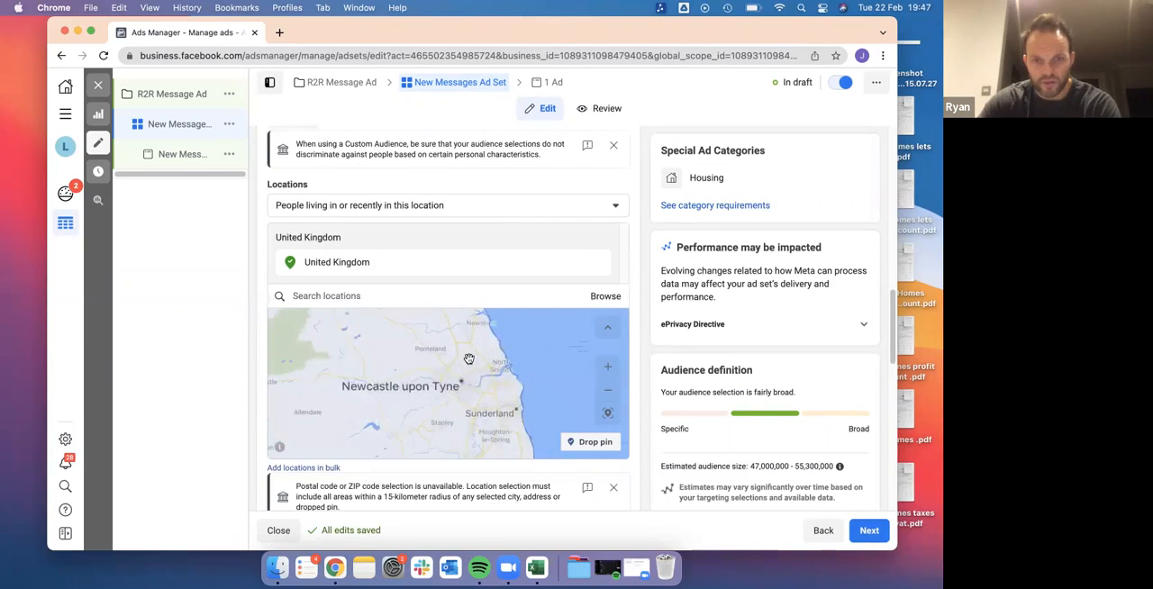
{"action": "left_click", "coordinate": [380, 267]}
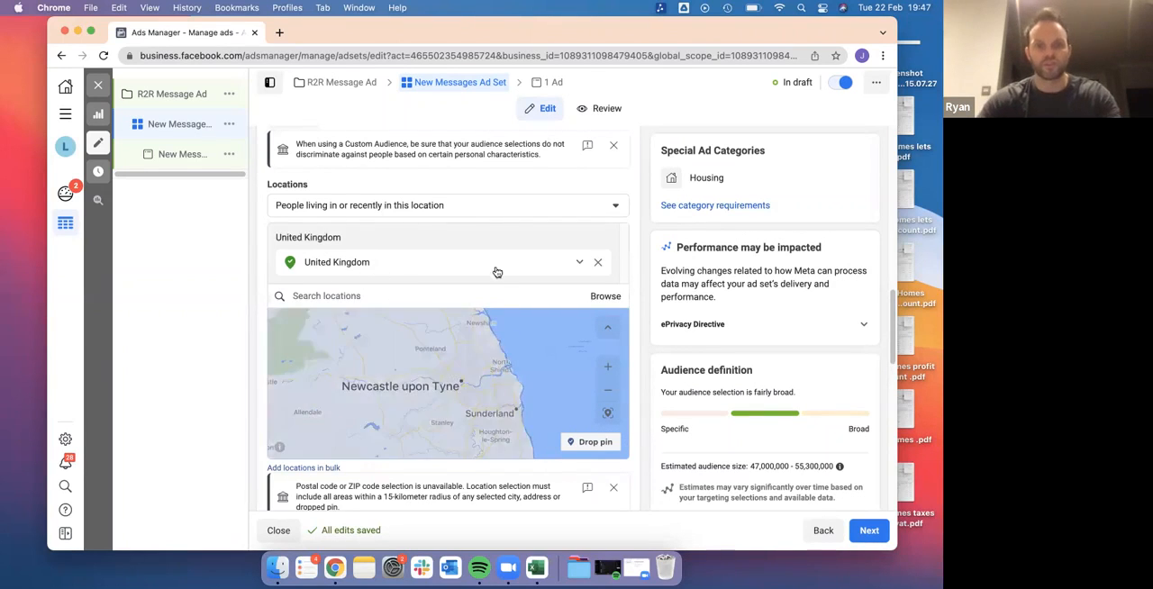
{"action": "left_click", "coordinate": [597, 262]}
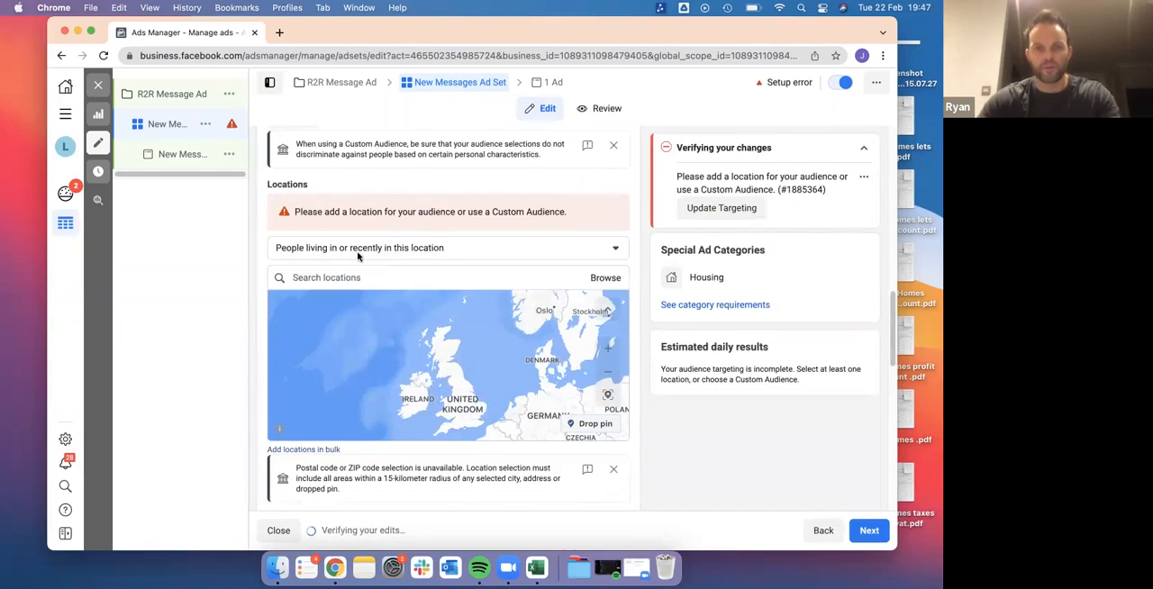
{"action": "left_click", "coordinate": [357, 252]}
{"action": "left_click", "coordinate": [629, 267]}
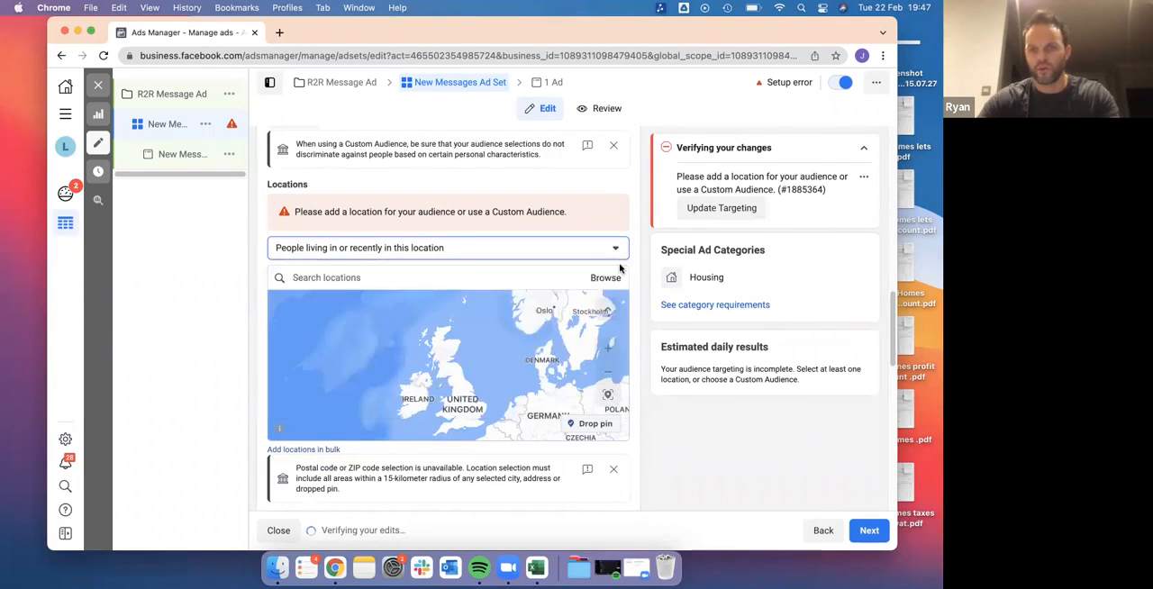
Add the city Newcastle upon Tyne, England to the ad set's audience locations
{"action": "left_click", "coordinate": [469, 276]}
{"action": "type", "text": "newcastle upon tyne"}
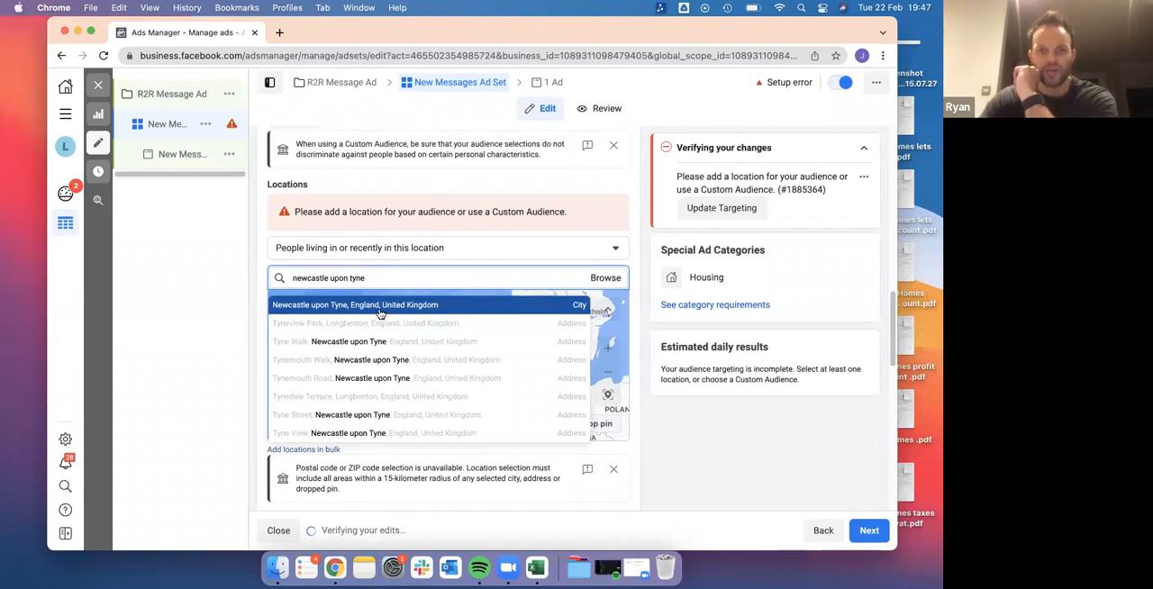
{"action": "left_click", "coordinate": [380, 307]}
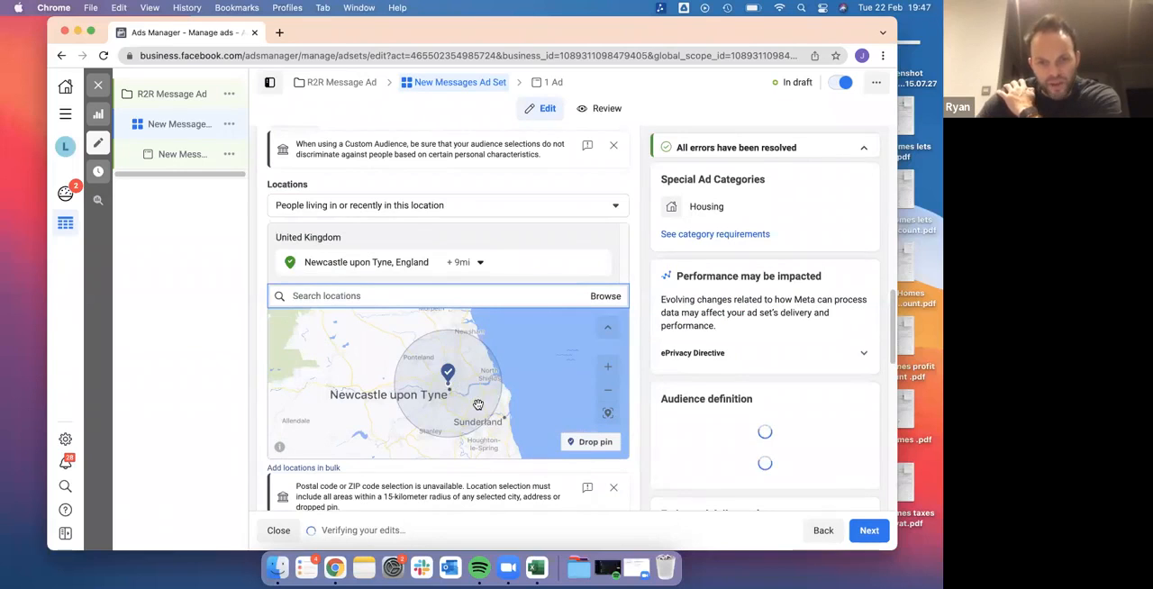
{"action": "scroll", "coordinate": [564, 373], "scroll_direction": "down", "scroll_amount": 3}
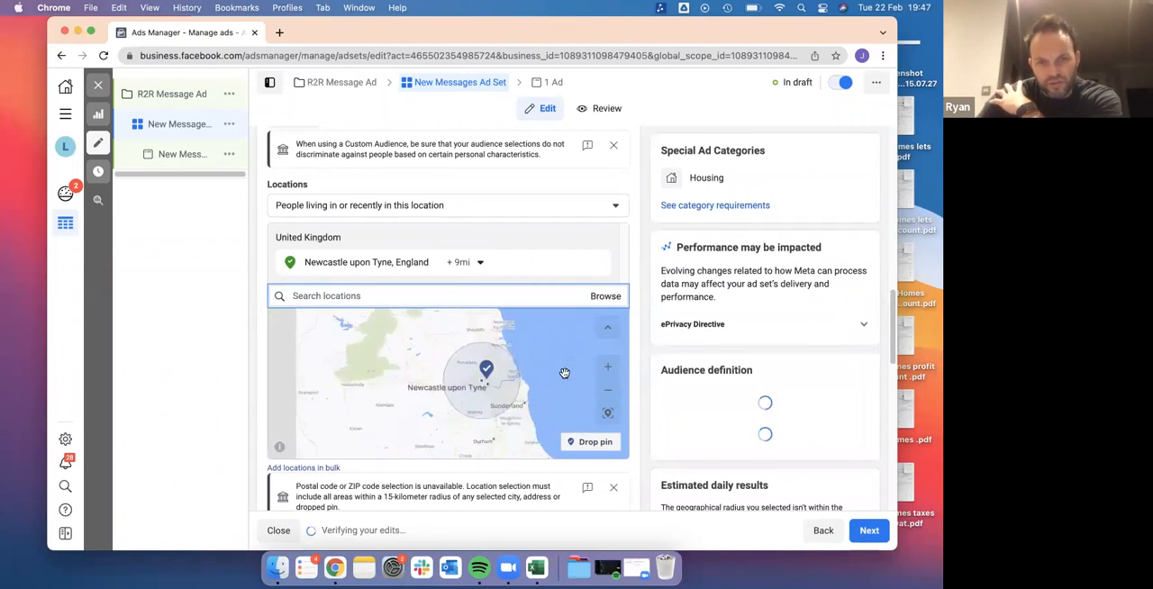
{"action": "scroll", "coordinate": [564, 373], "scroll_direction": "up", "scroll_amount": 3}
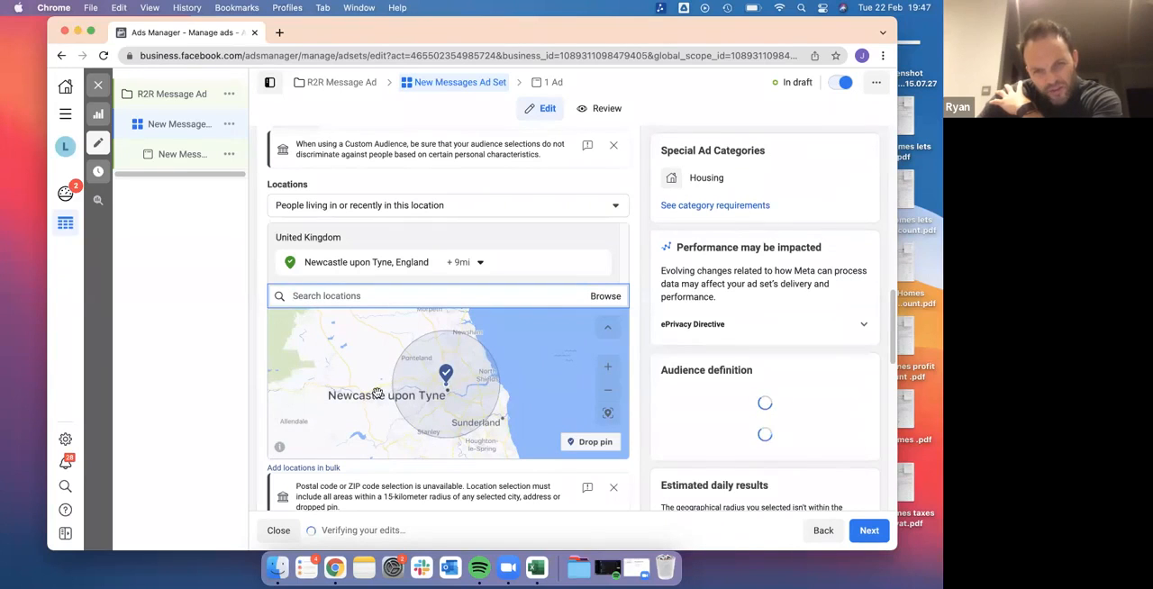
{"action": "left_click", "coordinate": [602, 448]}
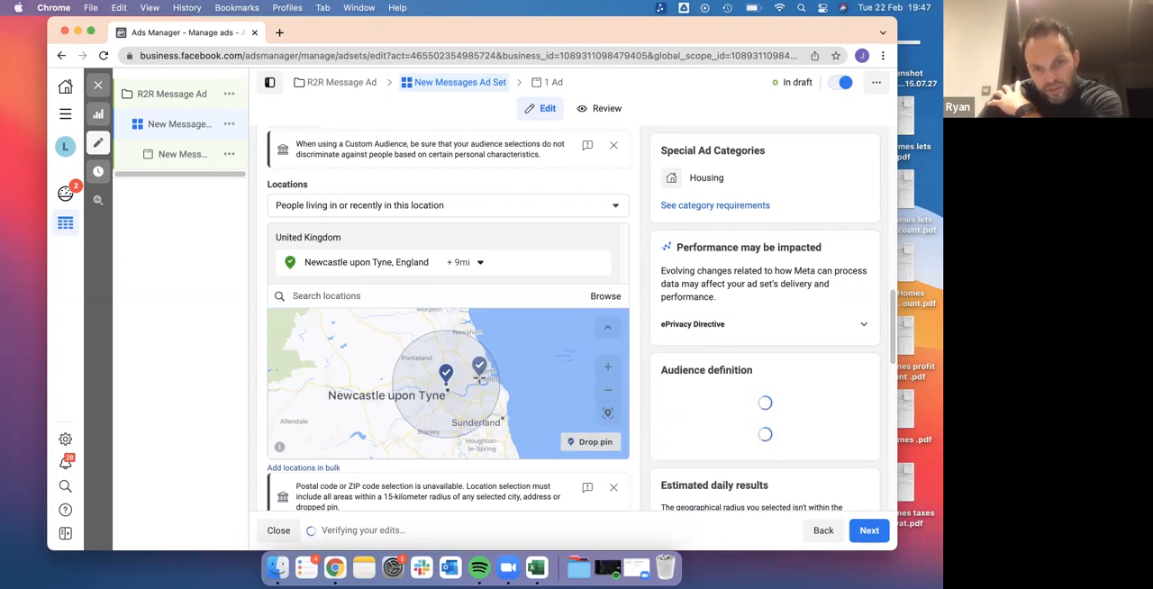
{"action": "left_click", "coordinate": [477, 369]}
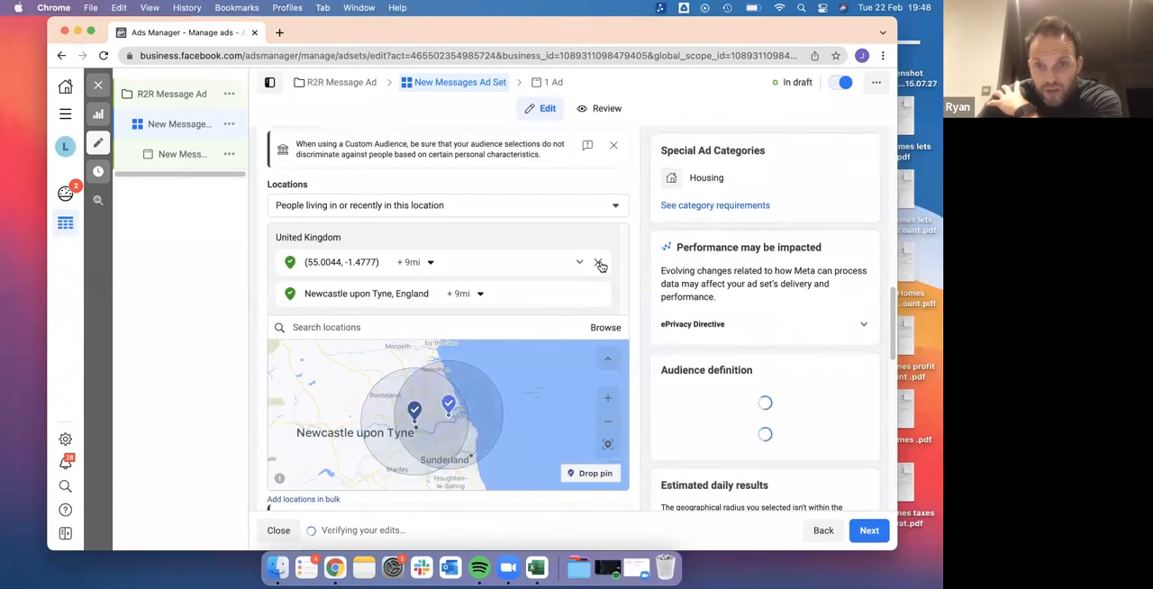
{"action": "left_click", "coordinate": [599, 263]}
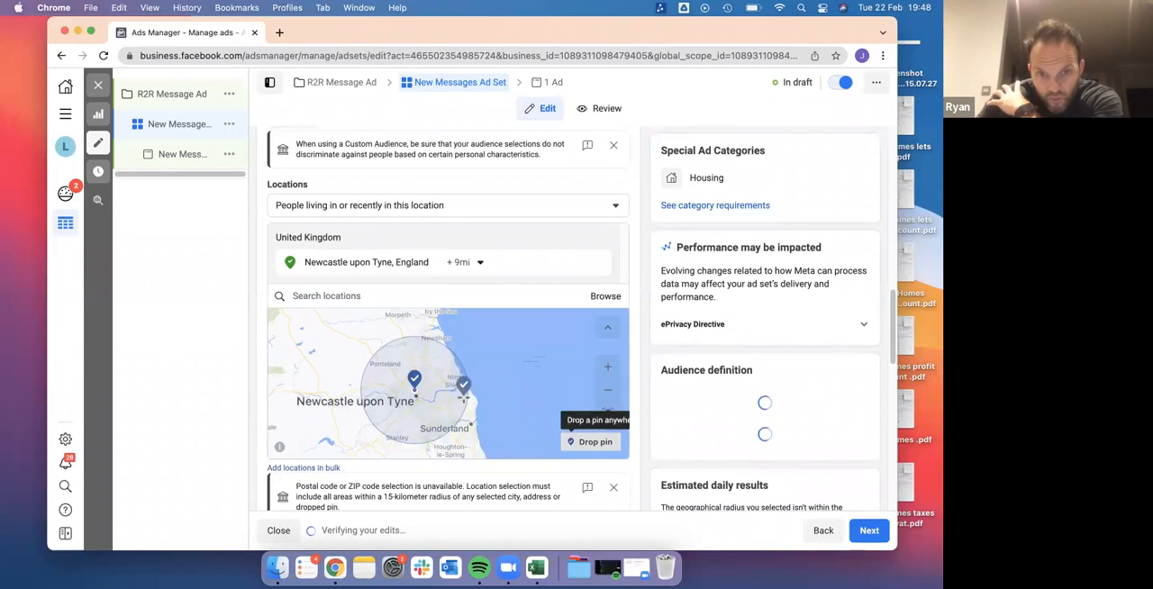
Replace the Newcastle upon Tyne location with two dropped map pins at about (54.97, -1.44) and (54.96, -1.48)
{"action": "left_click", "coordinate": [458, 389]}
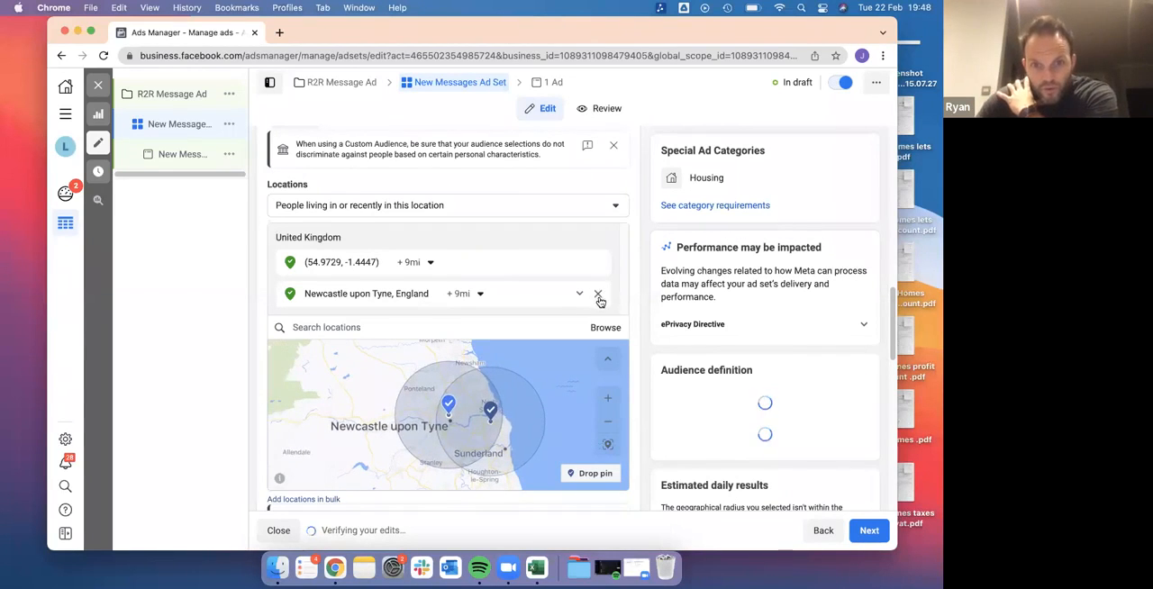
{"action": "left_click", "coordinate": [598, 295]}
{"action": "left_click", "coordinate": [584, 444]}
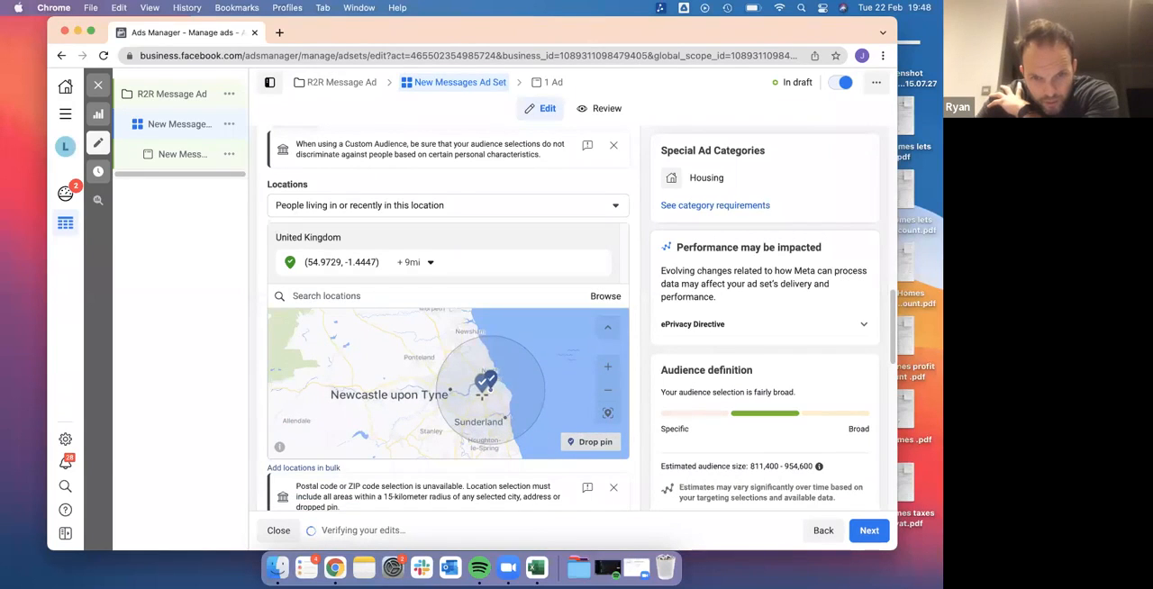
{"action": "left_click", "coordinate": [483, 394]}
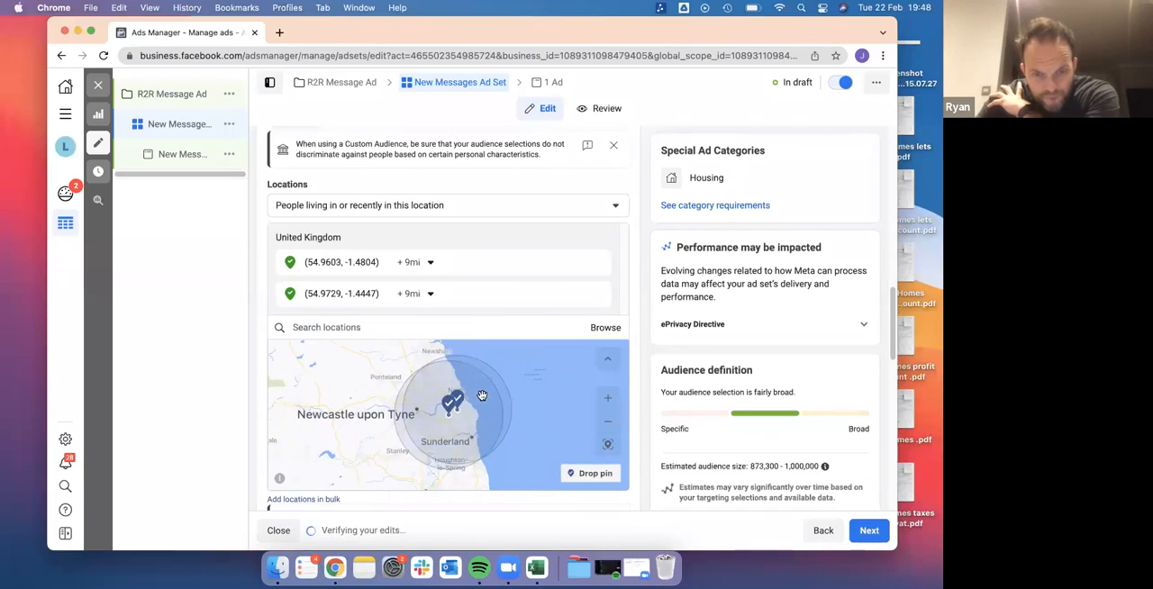
{"action": "left_click", "coordinate": [420, 262]}
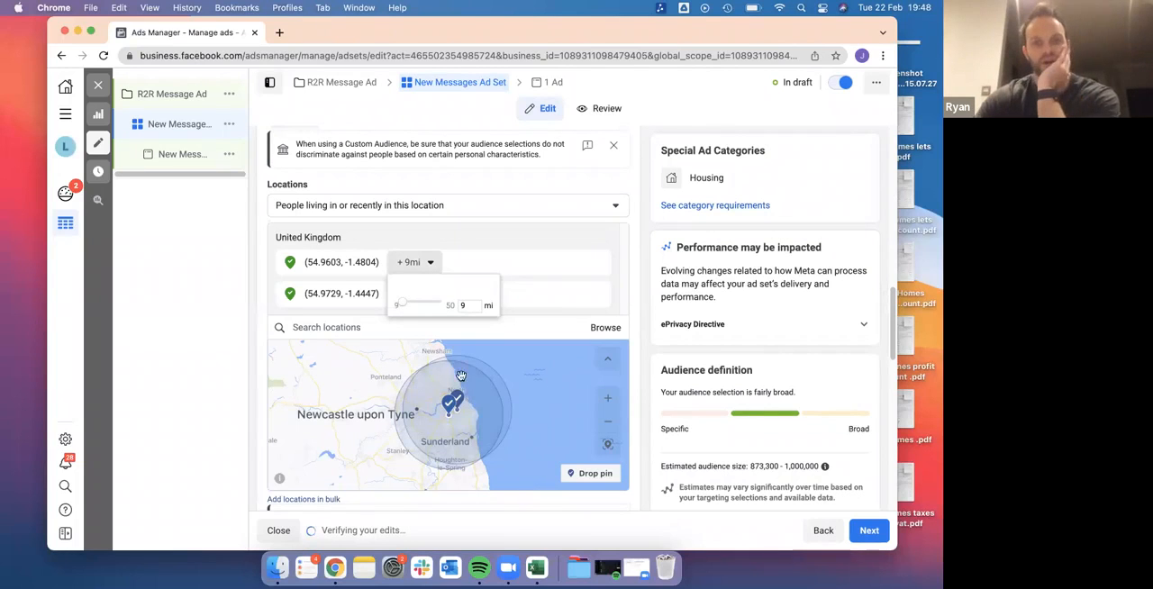
{"action": "left_click", "coordinate": [633, 299]}
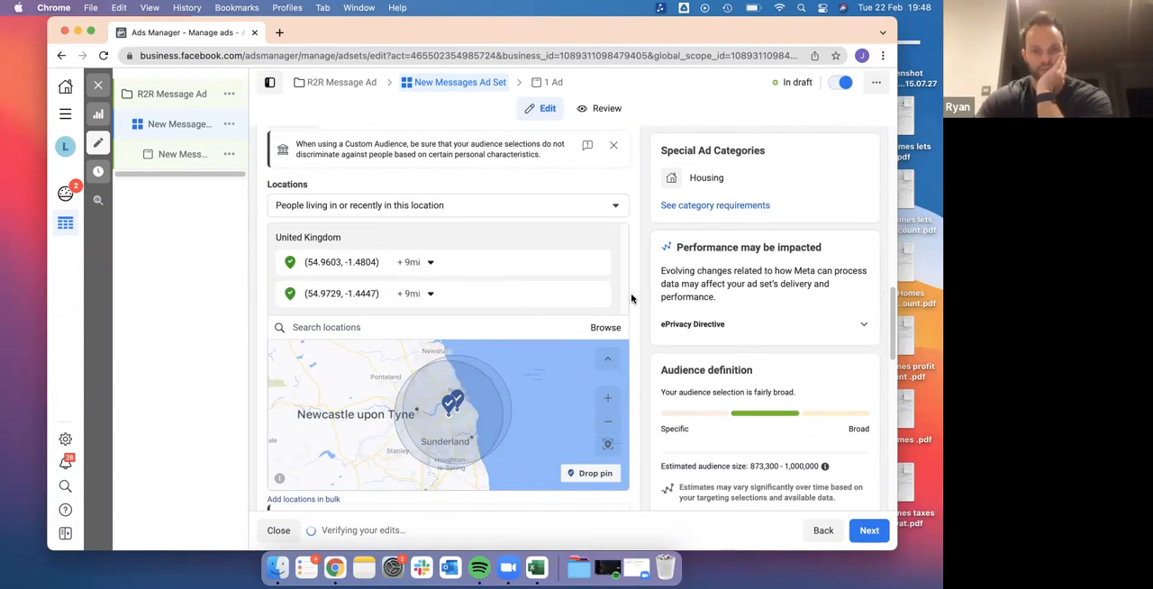
Drop a third location pin between Sunderland and Durham, at about (54.83, -1.55)
{"action": "scroll", "coordinate": [517, 403], "scroll_direction": "down", "scroll_amount": 1}
{"action": "scroll", "coordinate": [517, 403], "scroll_direction": "up", "scroll_amount": 1}
{"action": "left_click_drag", "start_coordinate": [454, 460], "coordinate": [454, 392]}
{"action": "left_click", "coordinate": [593, 473]}
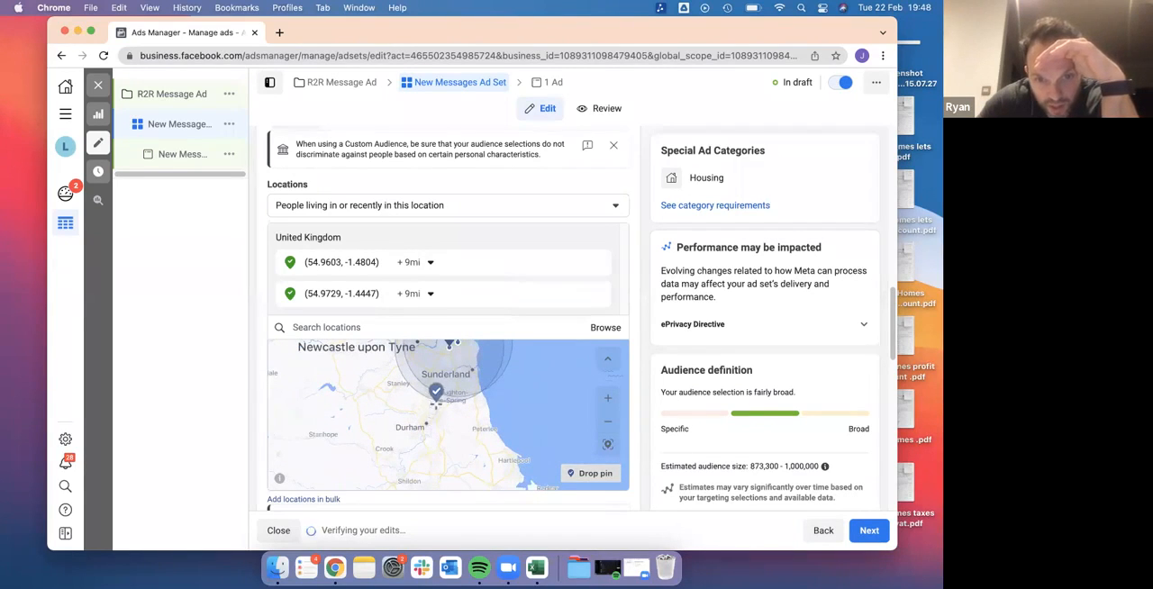
{"action": "left_click", "coordinate": [430, 399]}
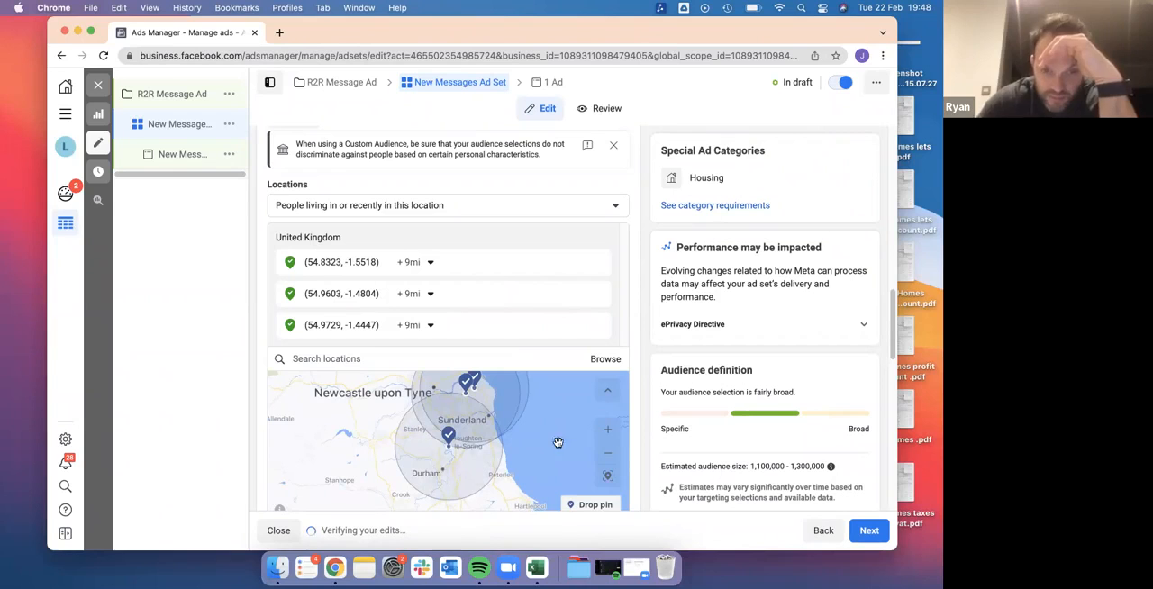
Check which minimum ages can be chosen for the audience
{"action": "scroll", "coordinate": [640, 385], "scroll_direction": "down", "scroll_amount": 3}
{"action": "scroll", "coordinate": [640, 385], "scroll_direction": "down", "scroll_amount": 3}
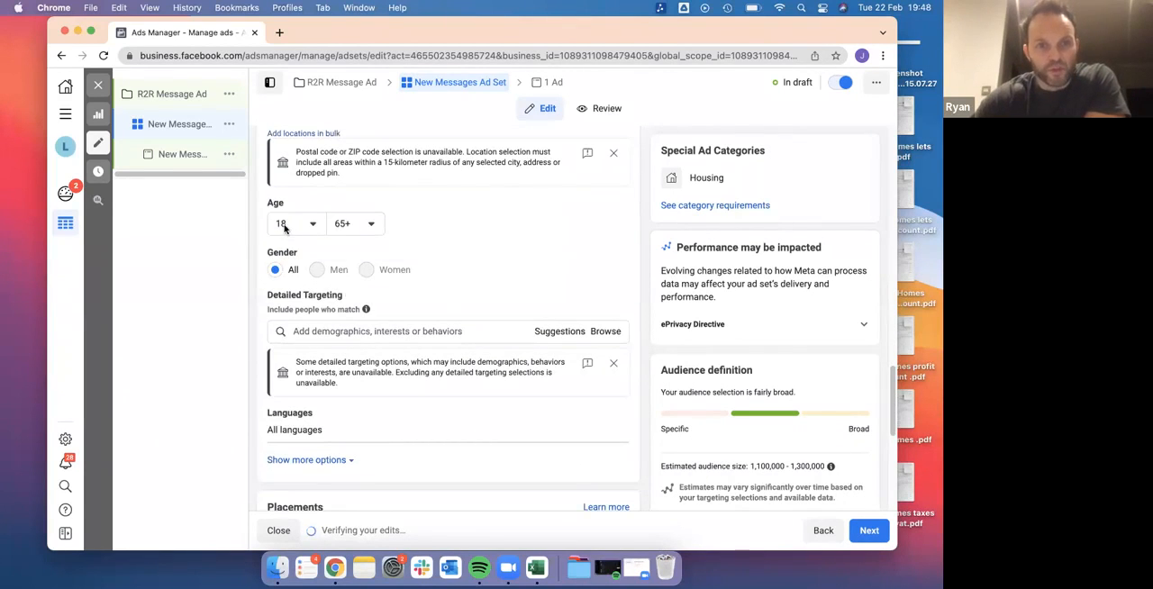
{"action": "left_click", "coordinate": [284, 229]}
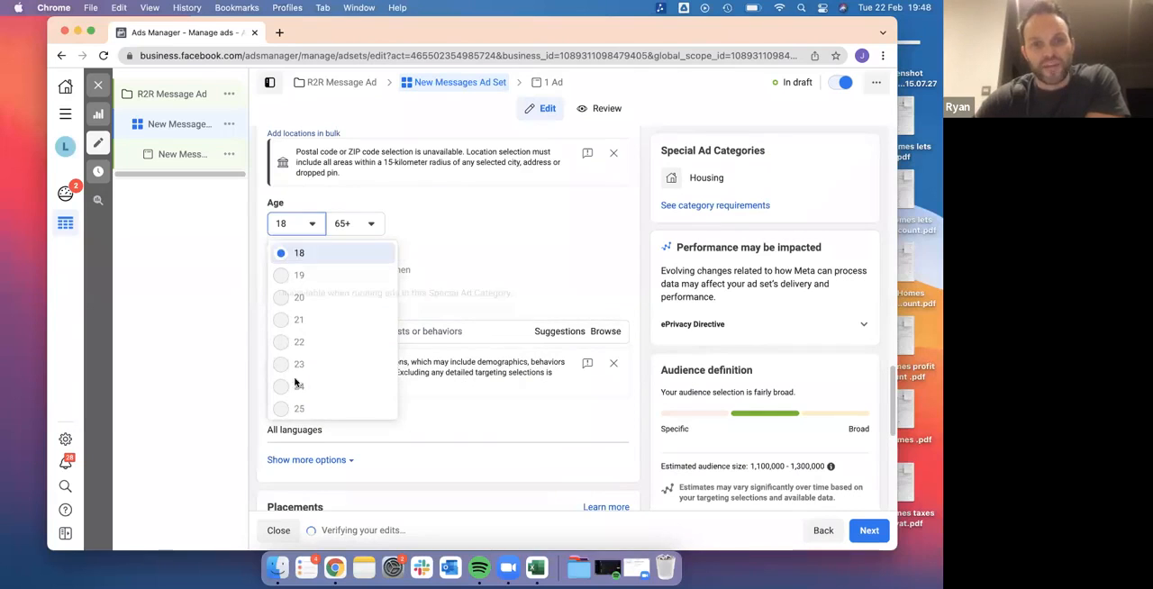
{"action": "left_click", "coordinate": [645, 239]}
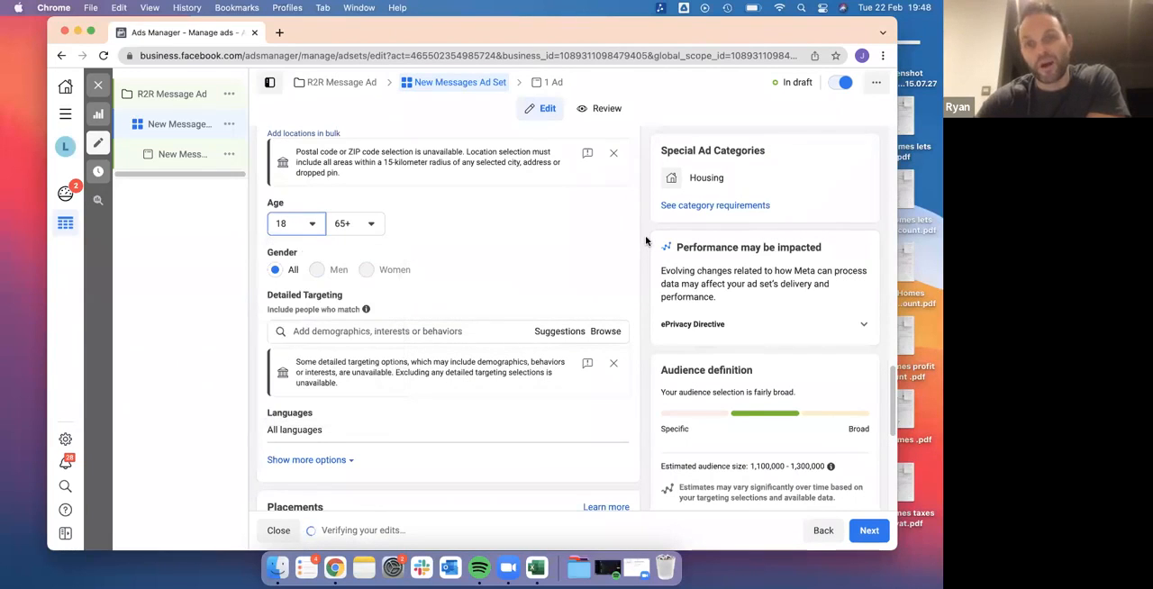
Search detailed targeting for landlords and add the Landlord interest to the audience
{"action": "scroll", "coordinate": [540, 298], "scroll_direction": "down", "scroll_amount": 1}
{"action": "left_click", "coordinate": [396, 290]}
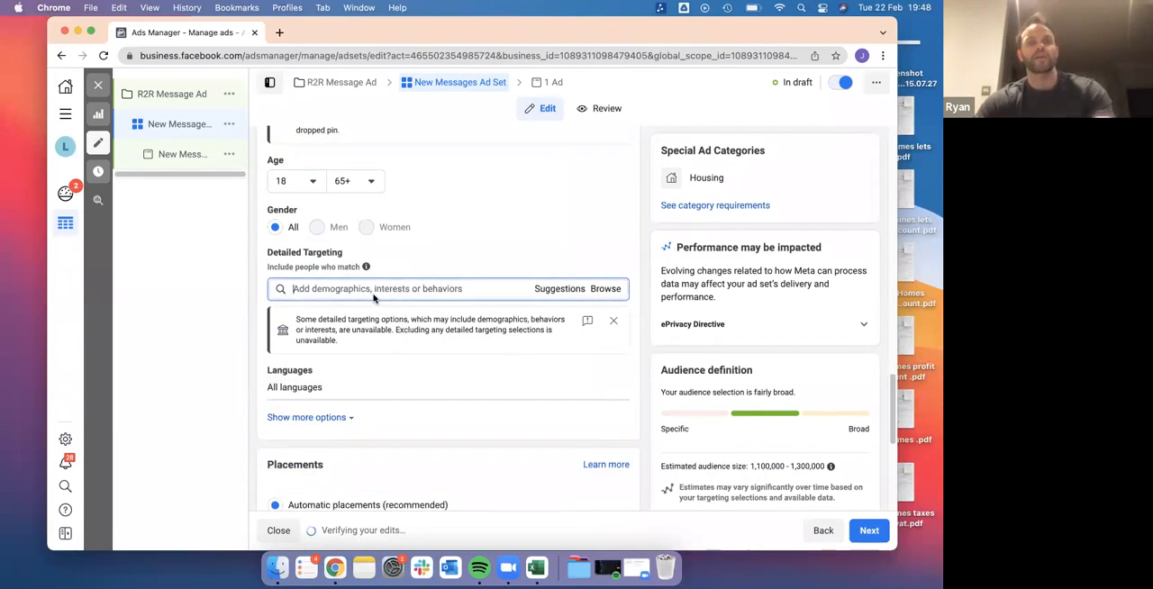
{"action": "type", "text": "landlords"}
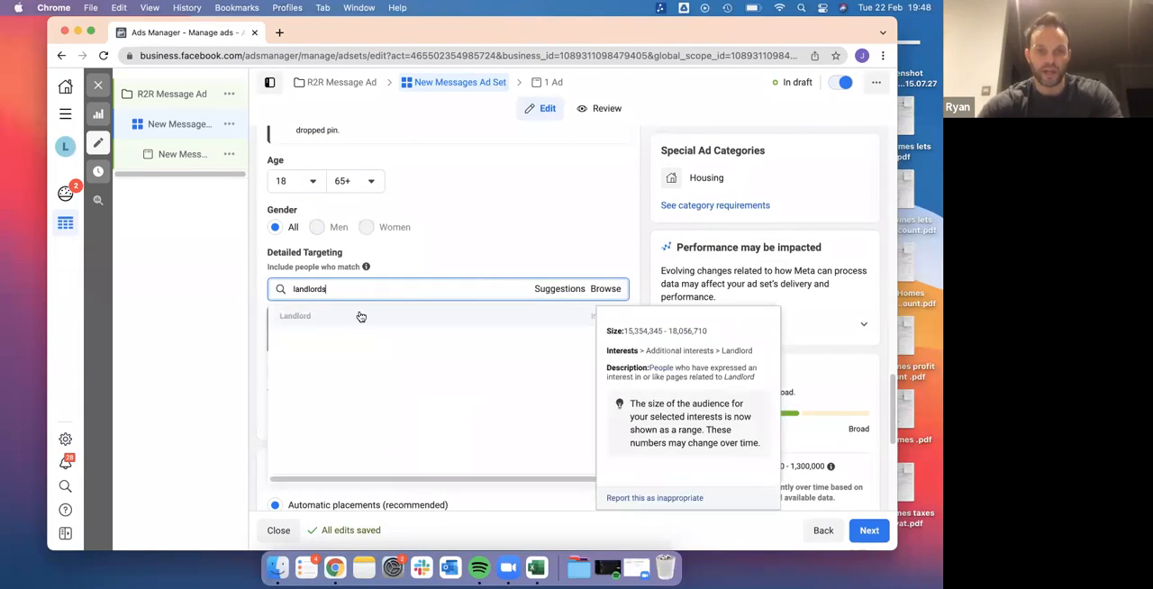
{"action": "left_click", "coordinate": [356, 316]}
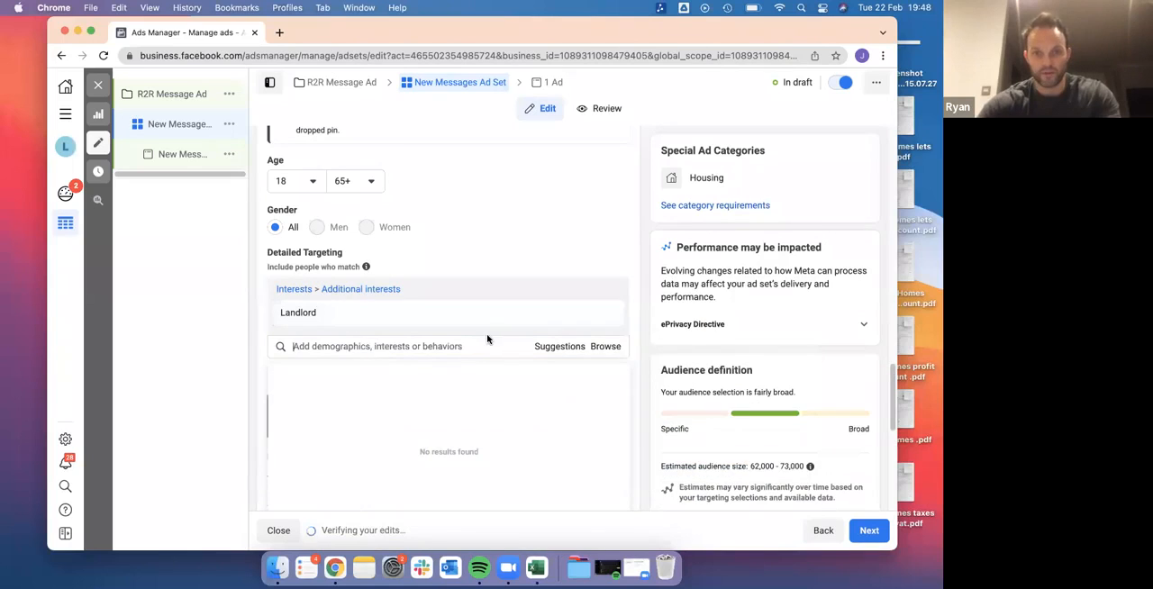
Add the suggested interests Real estate investing, Property management, Real estate and Buy to let to the detailed targeting
{"action": "left_click", "coordinate": [560, 346]}
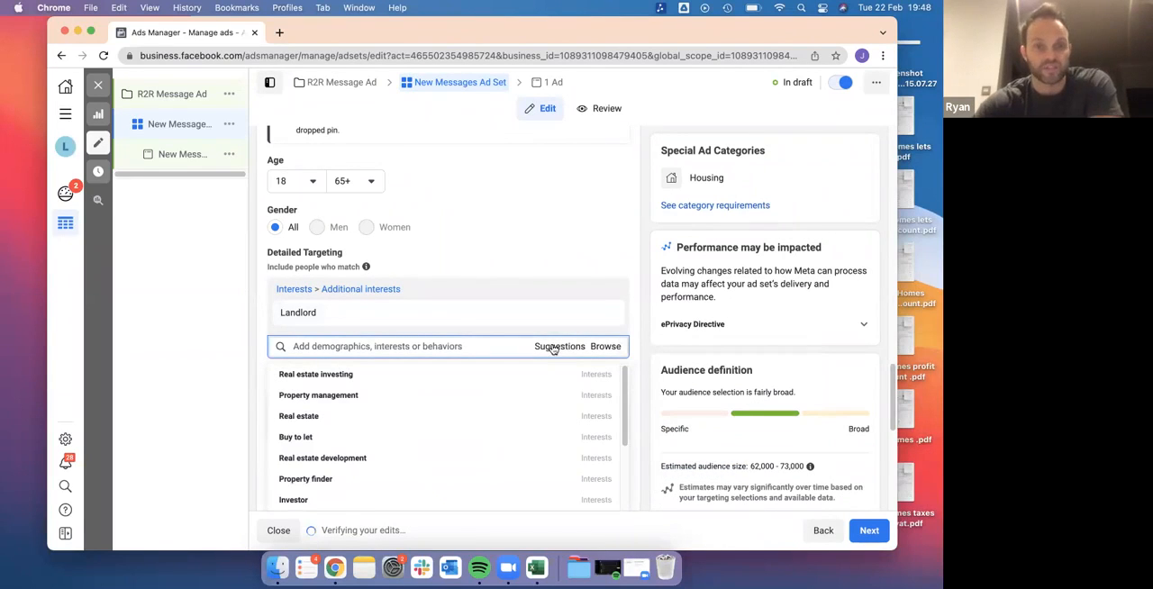
{"action": "mouse_move", "coordinate": [415, 312]}
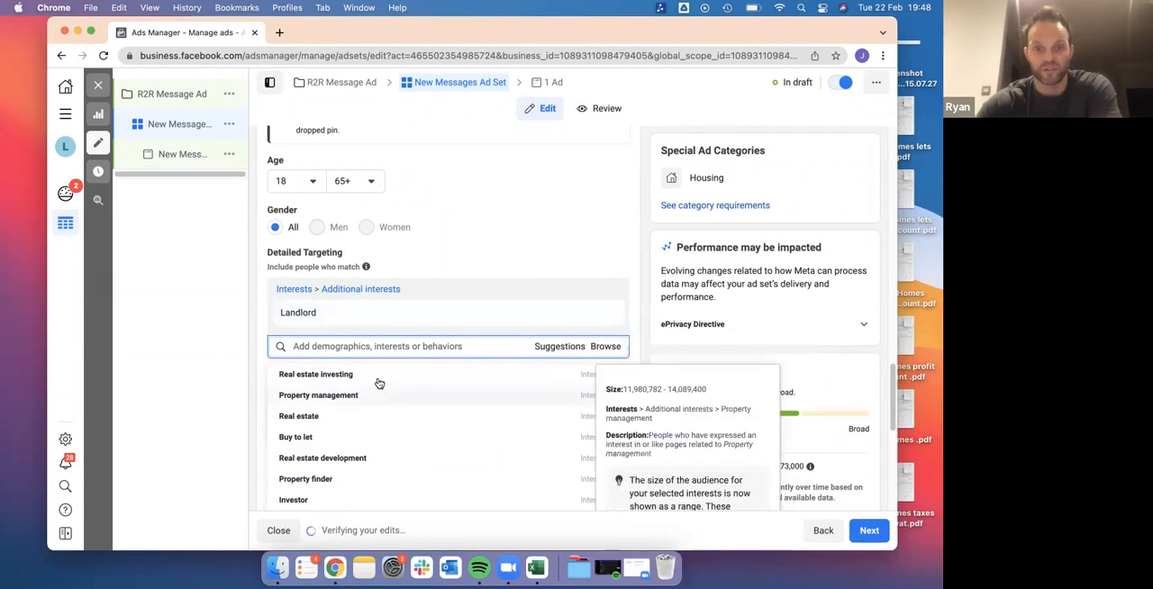
{"action": "left_click", "coordinate": [343, 376]}
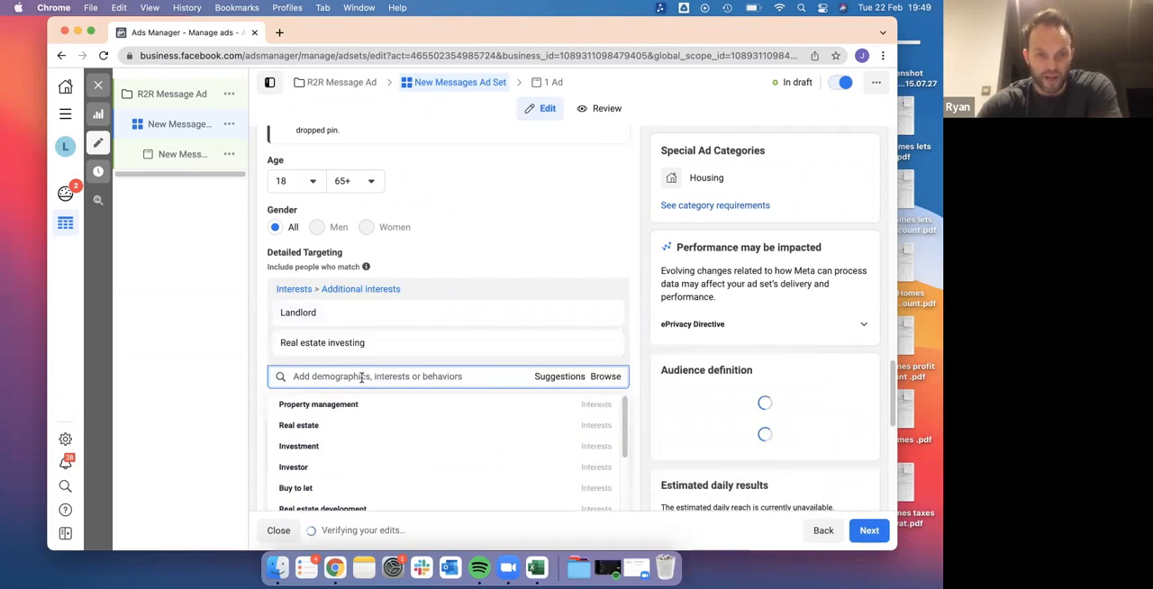
{"action": "mouse_move", "coordinate": [334, 412]}
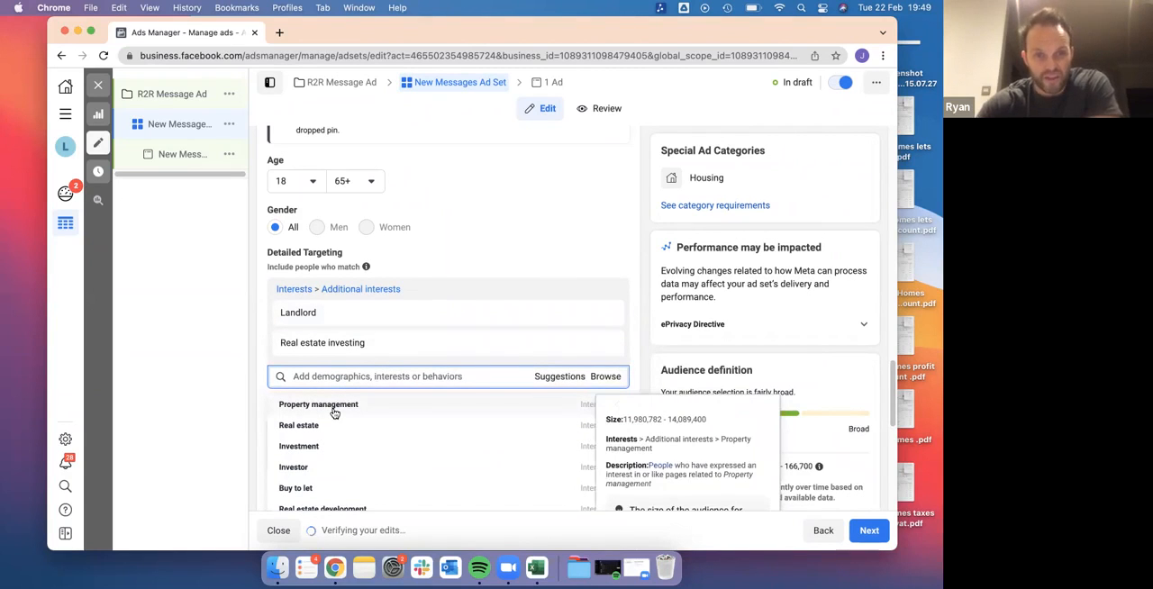
{"action": "left_click", "coordinate": [333, 407]}
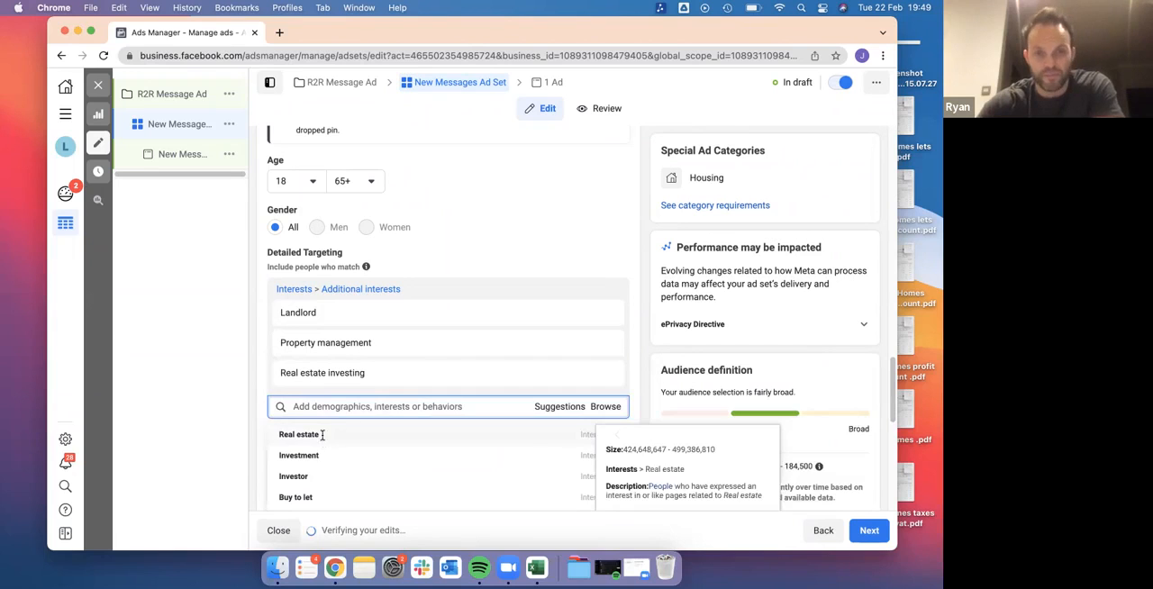
{"action": "left_click", "coordinate": [322, 437]}
{"action": "scroll", "coordinate": [394, 452], "scroll_direction": "down", "scroll_amount": 5}
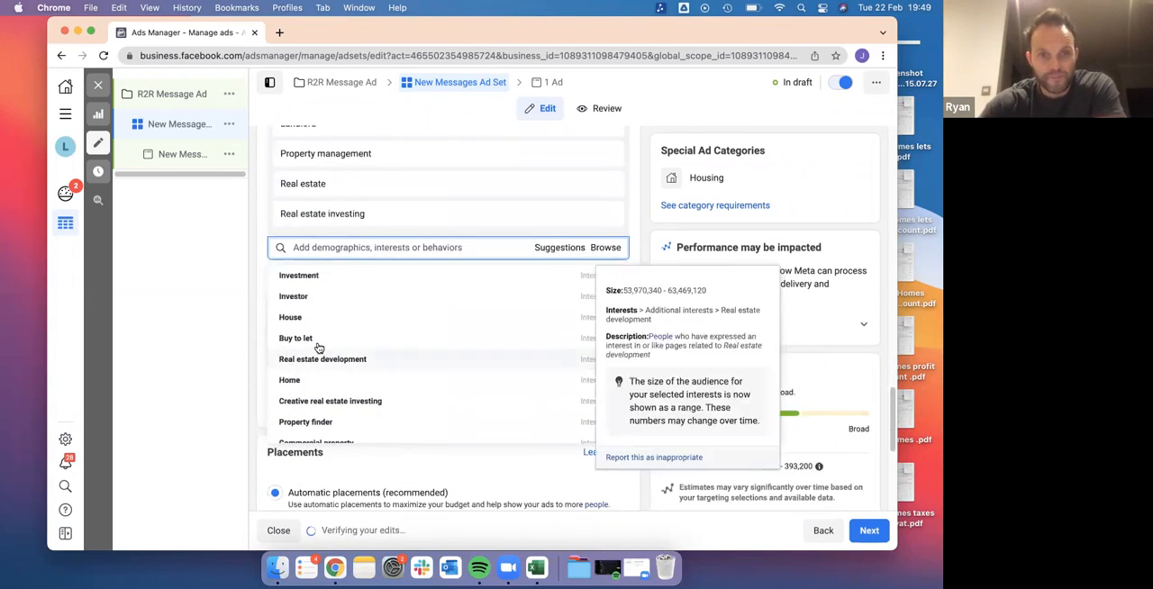
{"action": "left_click", "coordinate": [317, 340]}
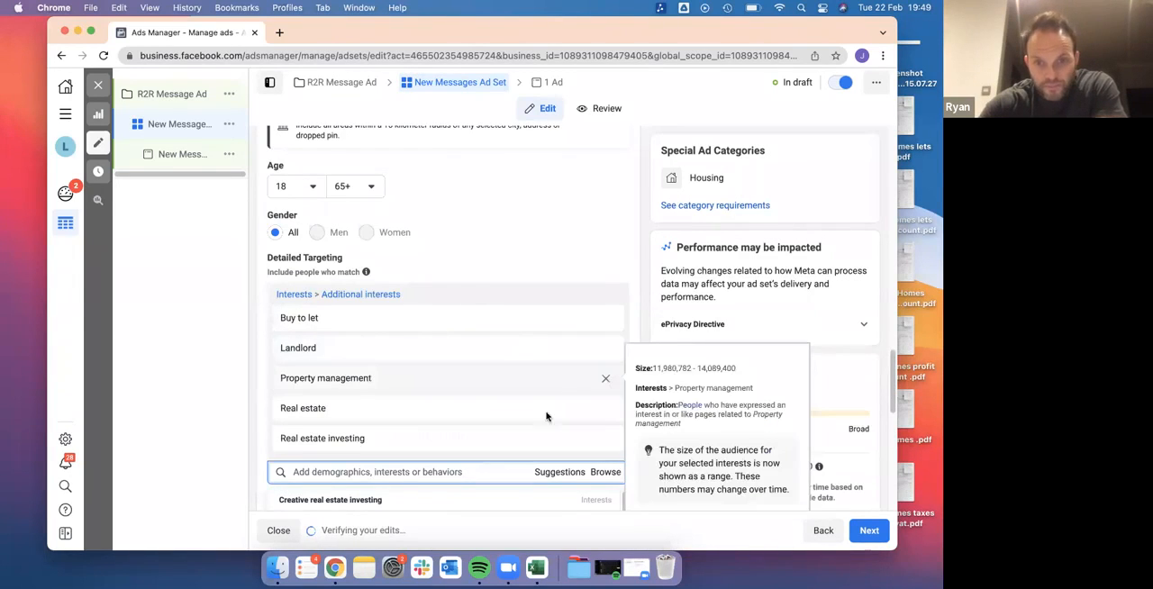
Add the suggested interests Real estate investment club, Real estate development and Commercial property to the detailed targeting
{"action": "scroll", "coordinate": [558, 471], "scroll_direction": "down", "scroll_amount": 5}
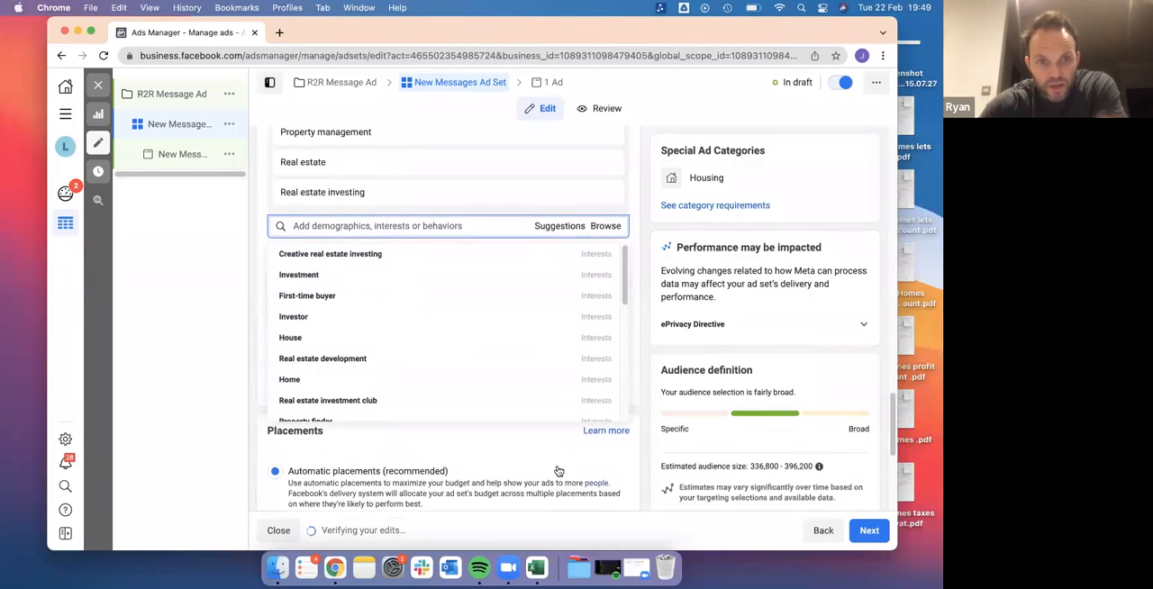
{"action": "mouse_move", "coordinate": [432, 348]}
{"action": "scroll", "coordinate": [432, 350], "scroll_direction": "down", "scroll_amount": 2}
{"action": "left_click", "coordinate": [364, 337]}
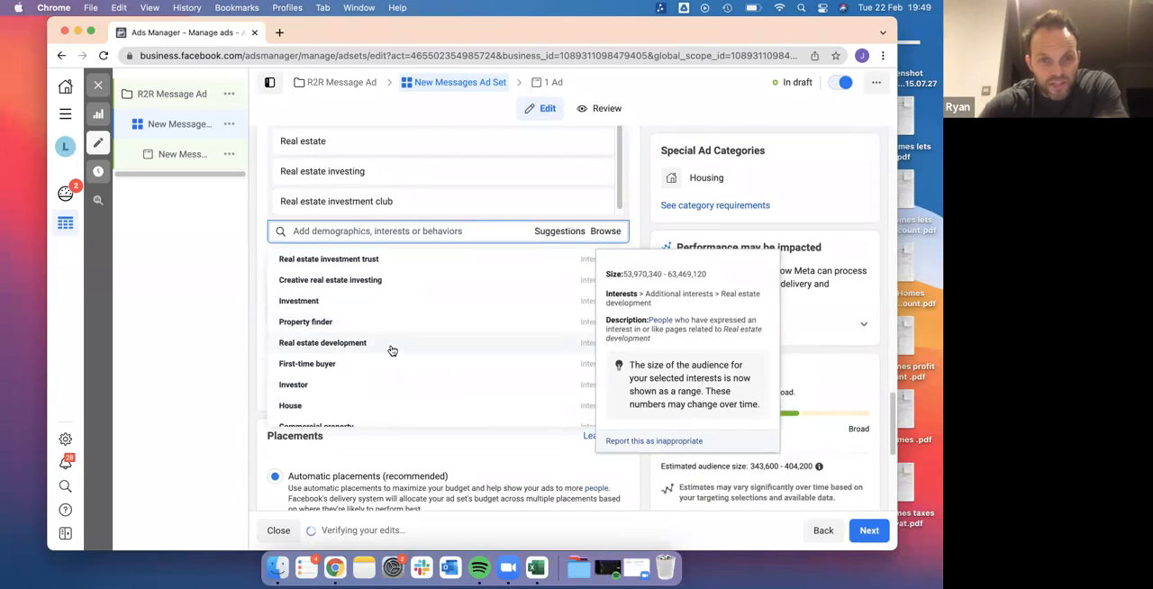
{"action": "left_click", "coordinate": [392, 351]}
{"action": "scroll", "coordinate": [392, 350], "scroll_direction": "down", "scroll_amount": 5}
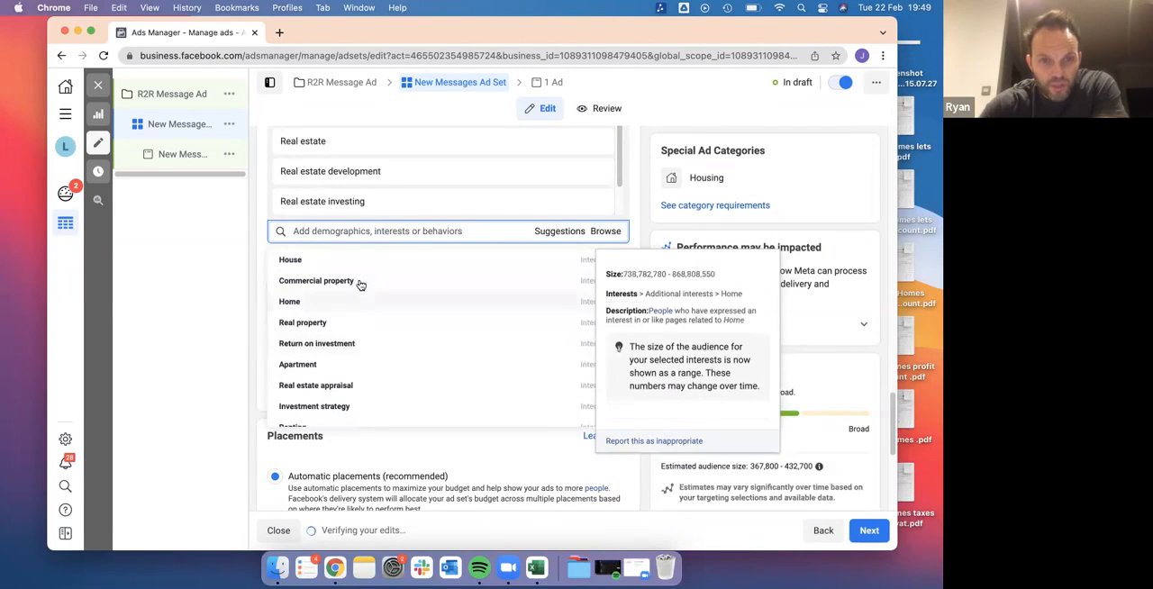
{"action": "left_click", "coordinate": [389, 343]}
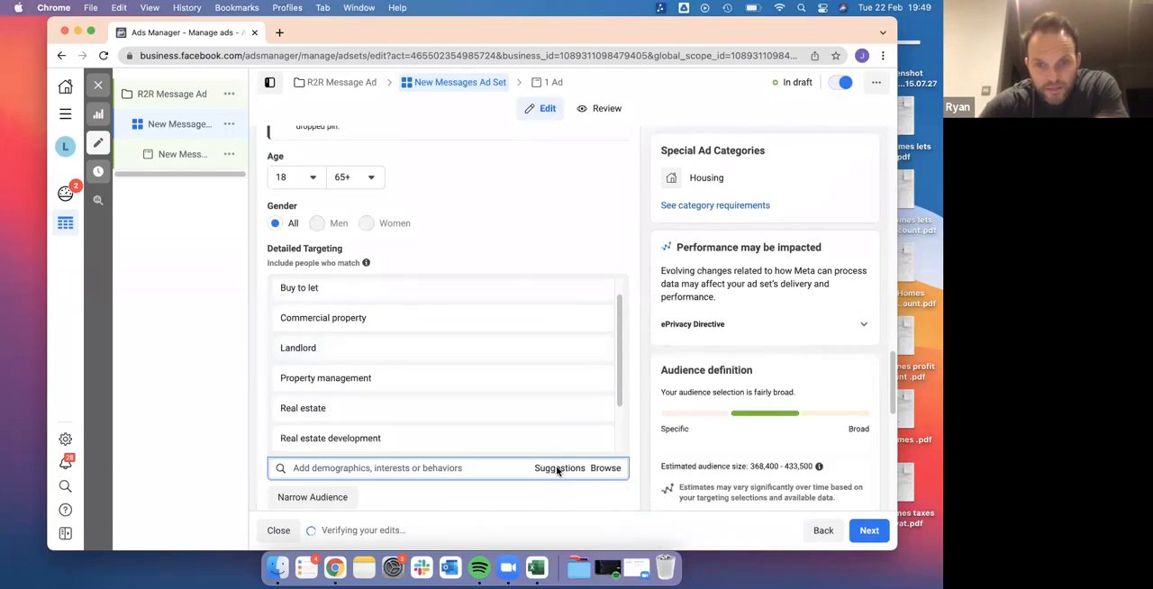
Review the interests already chosen and examine the remaining suggestions for further relevant detailed targeting options
{"action": "mouse_move", "coordinate": [382, 389]}
{"action": "scroll", "coordinate": [383, 390], "scroll_direction": "down", "scroll_amount": 6}
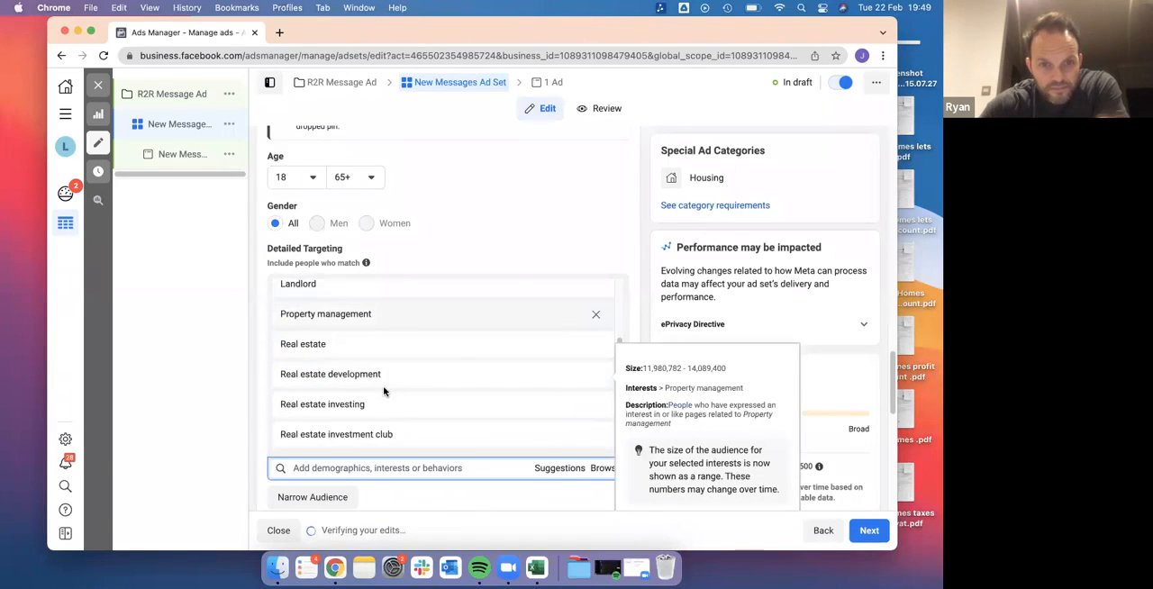
{"action": "left_click", "coordinate": [554, 250]}
{"action": "mouse_move", "coordinate": [419, 363]}
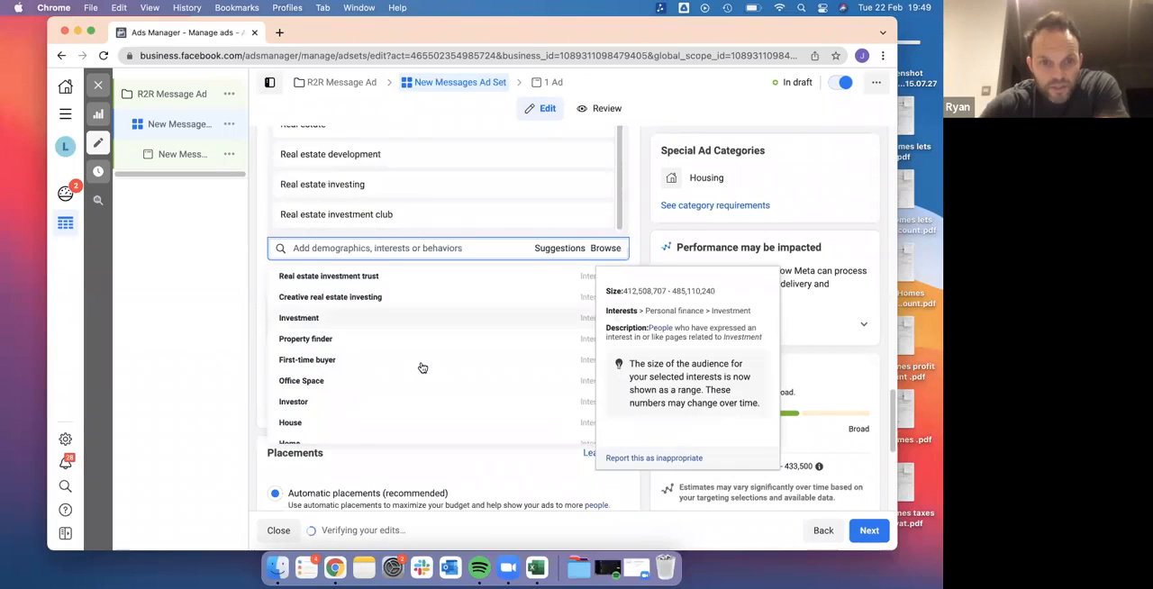
{"action": "scroll", "coordinate": [420, 368], "scroll_direction": "down", "scroll_amount": 3}
{"action": "scroll", "coordinate": [420, 368], "scroll_direction": "up", "scroll_amount": 2}
{"action": "scroll", "coordinate": [422, 368], "scroll_direction": "down", "scroll_amount": 1}
{"action": "scroll", "coordinate": [422, 368], "scroll_direction": "down", "scroll_amount": 5}
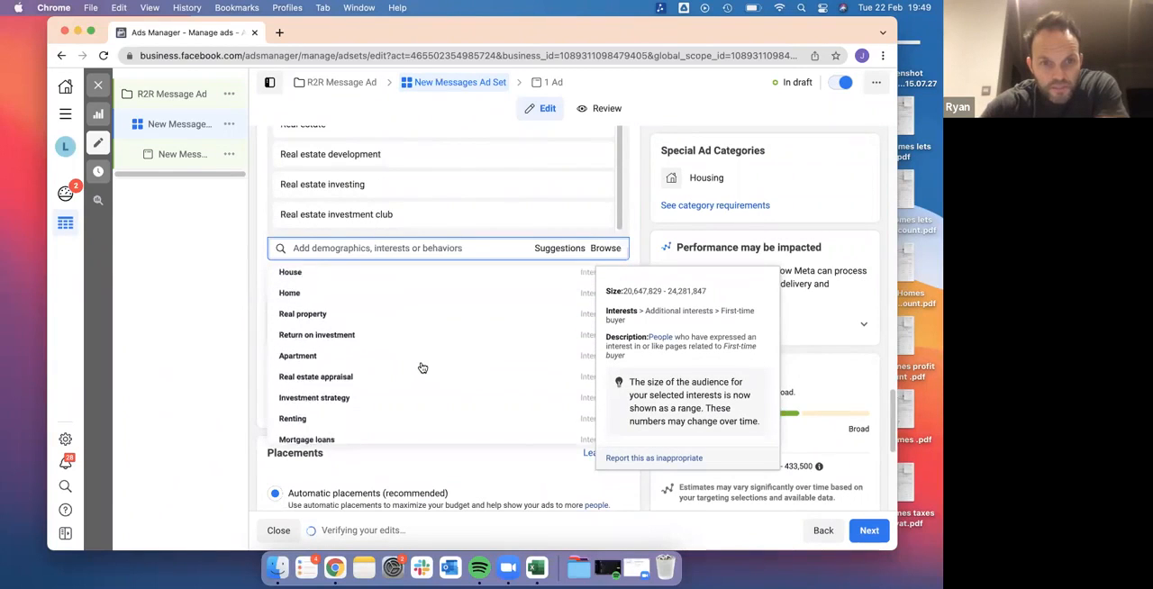
{"action": "scroll", "coordinate": [423, 368], "scroll_direction": "down", "scroll_amount": 2}
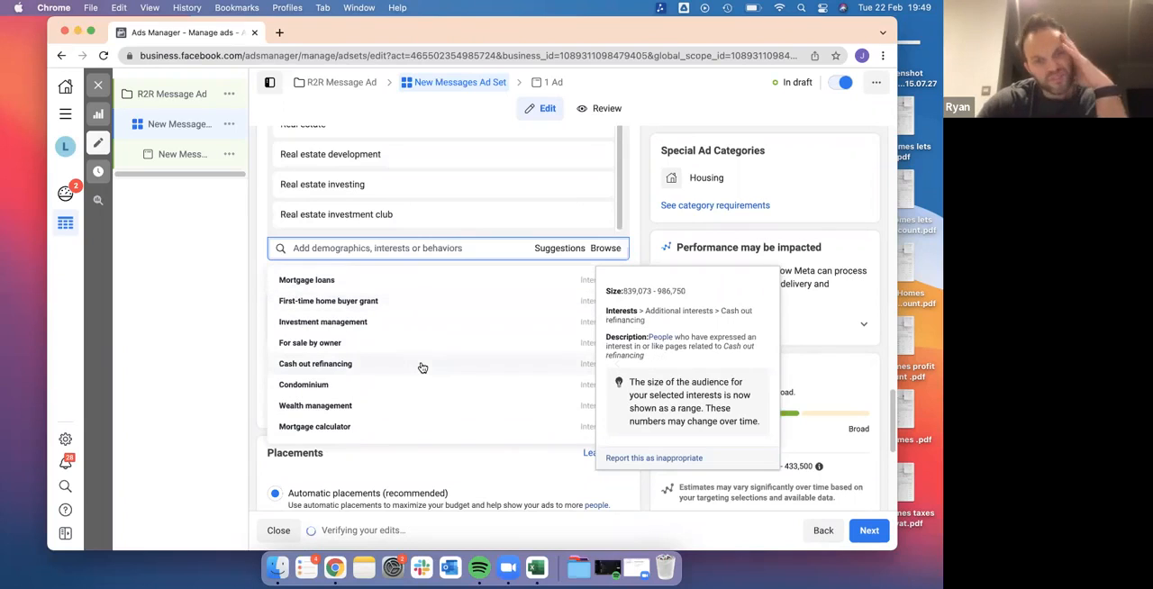
Close the interest suggestions, check the remaining placement and delivery settings of the ad set, and continue to the ad
{"action": "scroll", "coordinate": [423, 368], "scroll_direction": "down", "scroll_amount": 1}
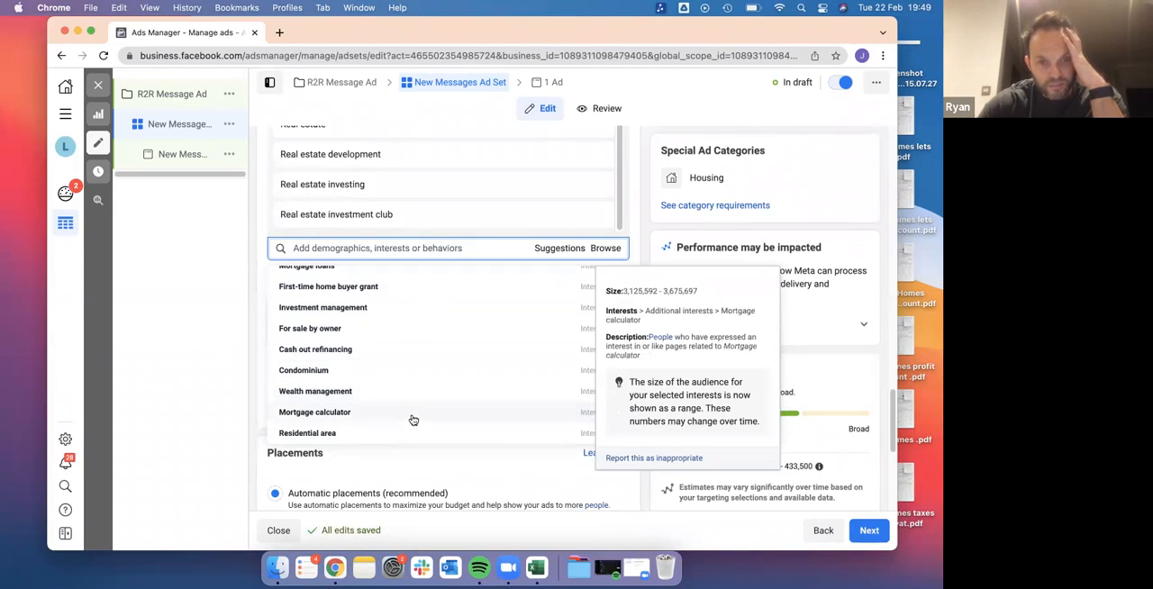
{"action": "left_click", "coordinate": [255, 332]}
{"action": "scroll", "coordinate": [456, 183], "scroll_direction": "up", "scroll_amount": 1}
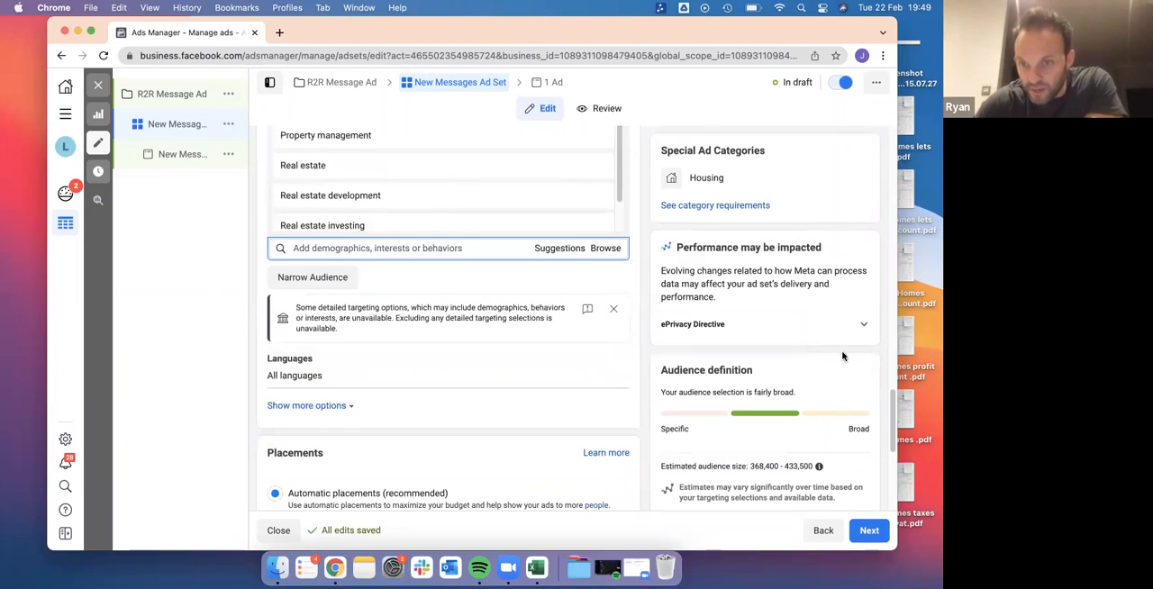
{"action": "scroll", "coordinate": [843, 356], "scroll_direction": "down", "scroll_amount": 3}
{"action": "scroll", "coordinate": [842, 358], "scroll_direction": "up", "scroll_amount": 1}
{"action": "left_click_drag", "start_coordinate": [893, 428], "coordinate": [893, 424]}
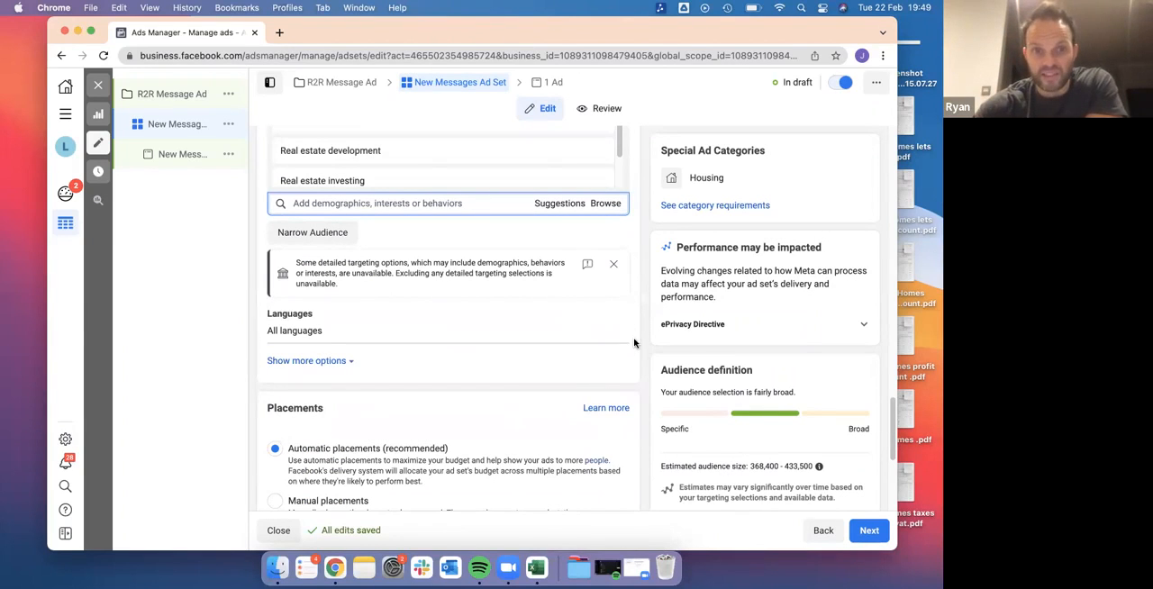
{"action": "scroll", "coordinate": [432, 252], "scroll_direction": "up", "scroll_amount": 4}
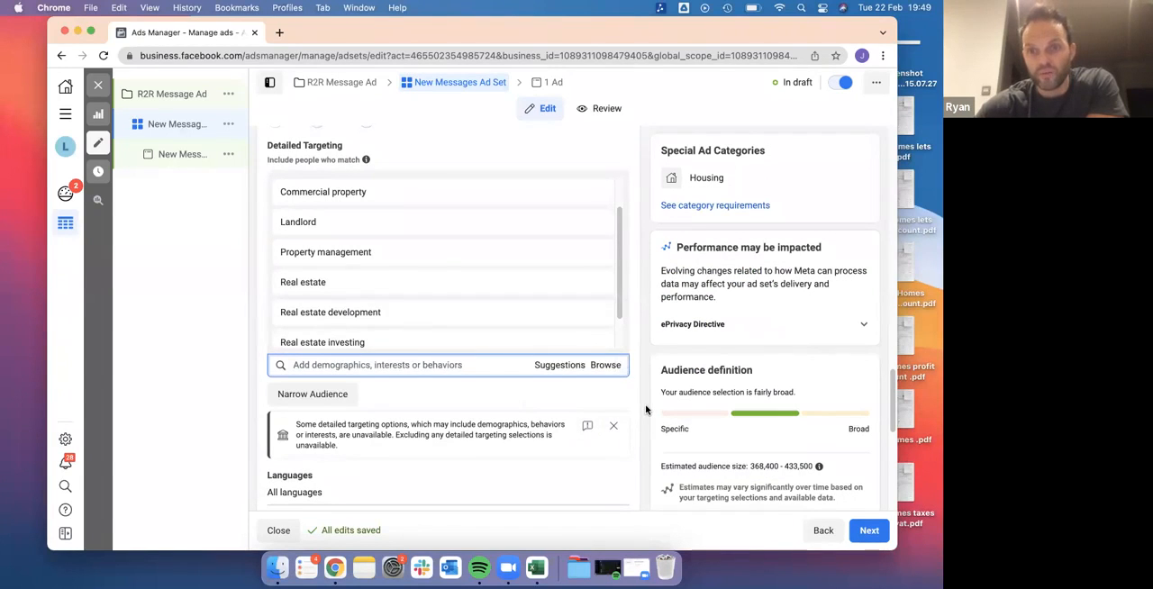
{"action": "scroll", "coordinate": [646, 410], "scroll_direction": "down", "scroll_amount": 8}
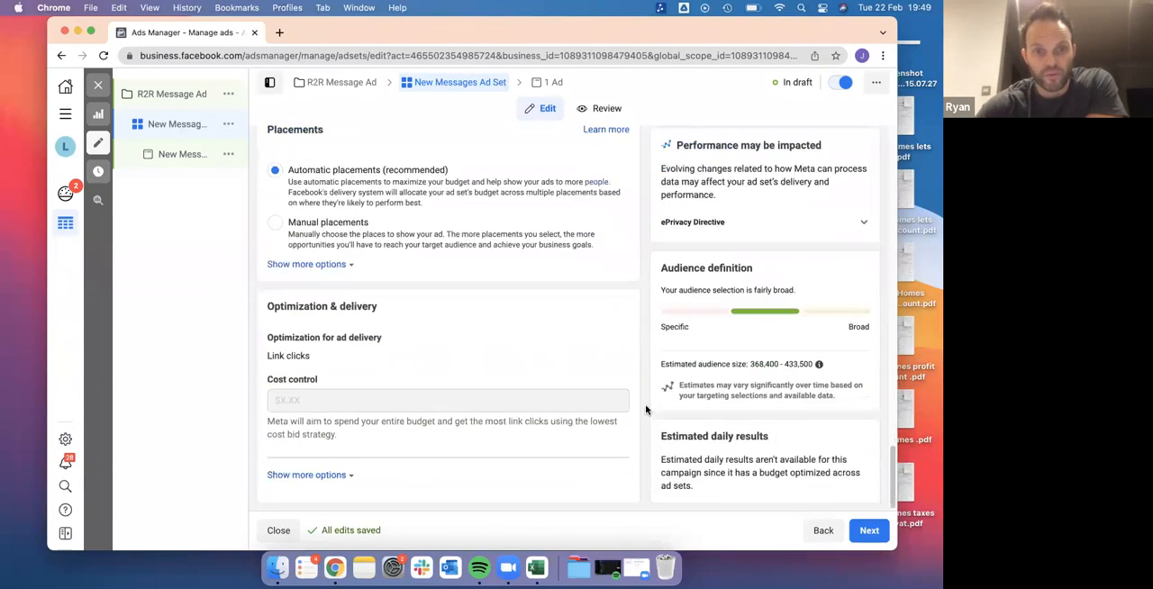
{"action": "left_click", "coordinate": [868, 533]}
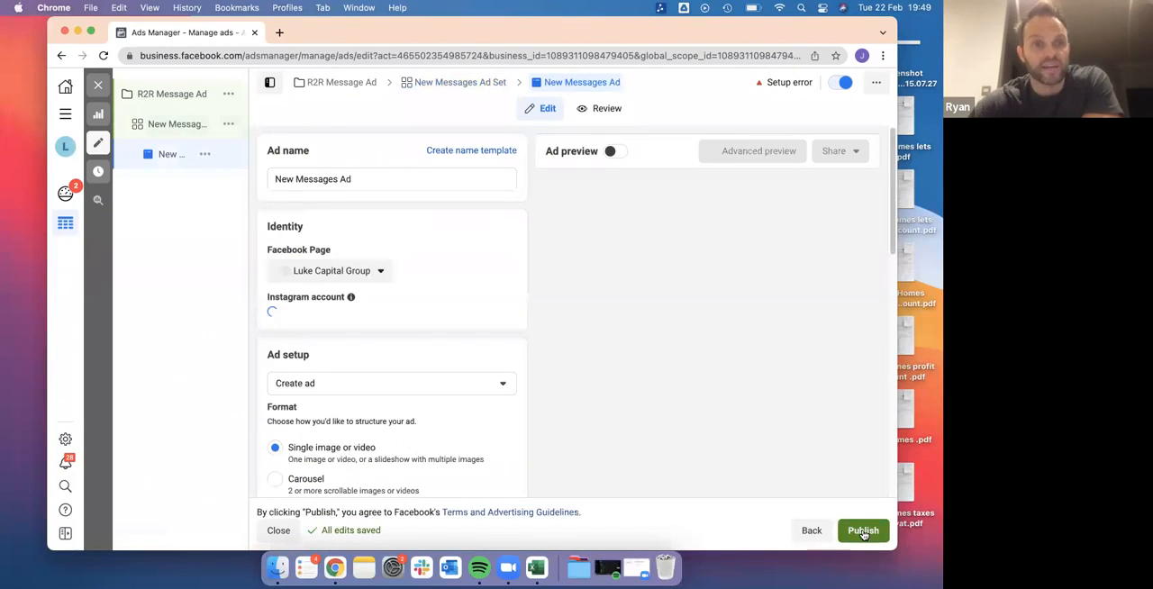
Rename the ad as "R2R New Messages Ad 1" and choose lukecapitalgroup as its Instagram account
{"action": "left_click", "coordinate": [360, 179]}
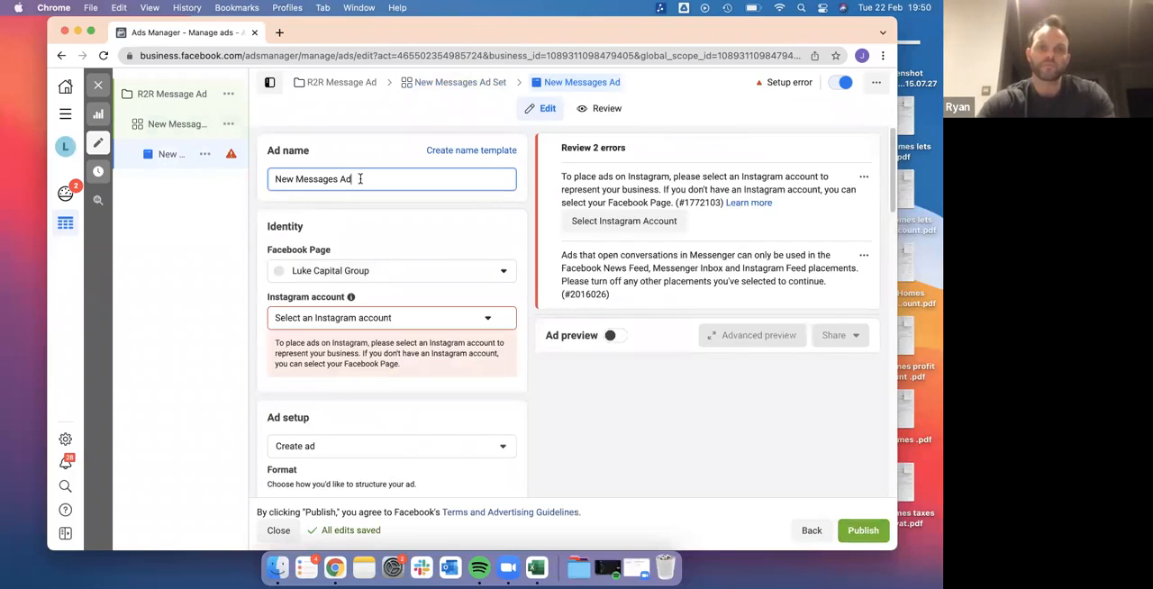
{"action": "key", "text": "super+Left"}
{"action": "type", "text": "R2R "}
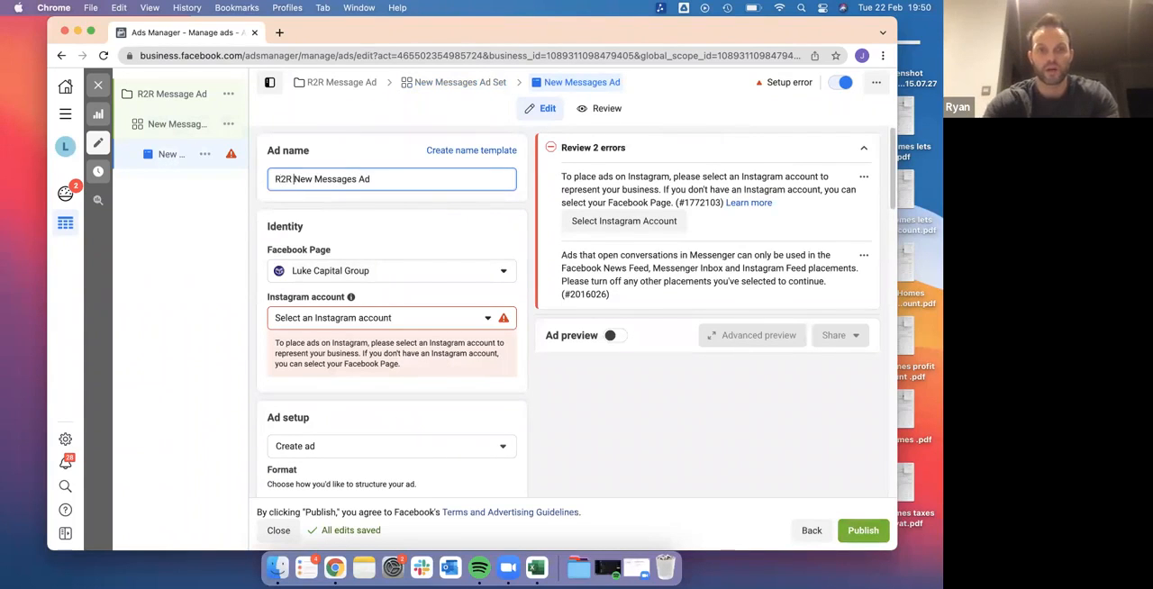
{"action": "type", "text": " 1"}
{"action": "left_click", "coordinate": [434, 231]}
{"action": "left_click", "coordinate": [406, 315]}
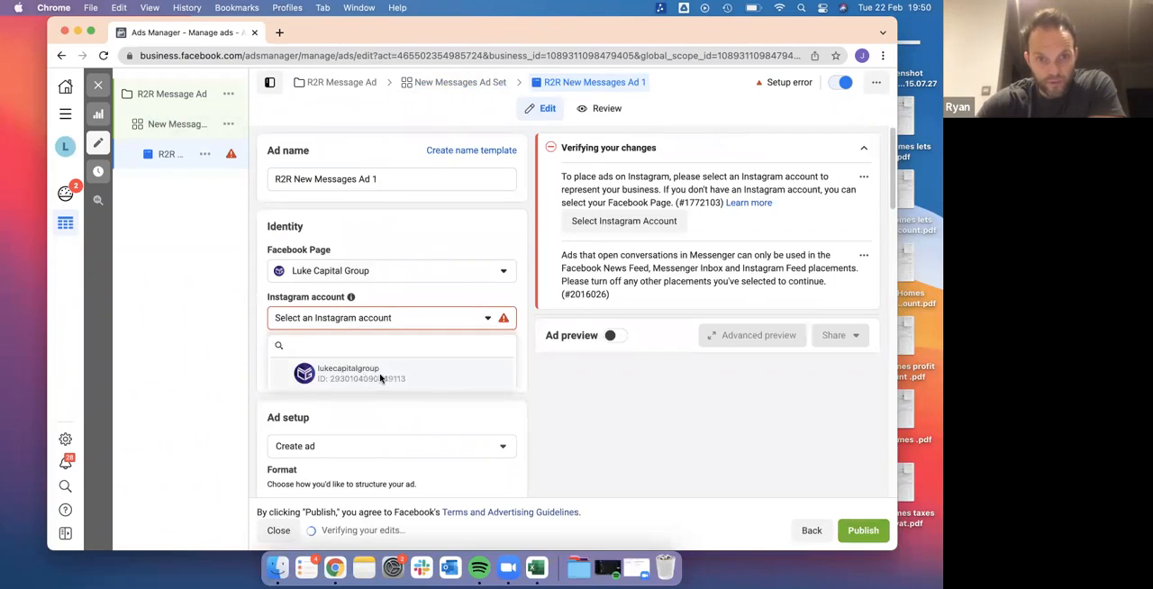
{"action": "left_click", "coordinate": [367, 376]}
Add the "Find A Better Tenant For Your Propperty" image from the account images to the ad, keeping the original crop for all placements
{"action": "scroll", "coordinate": [521, 374], "scroll_direction": "down", "scroll_amount": 5}
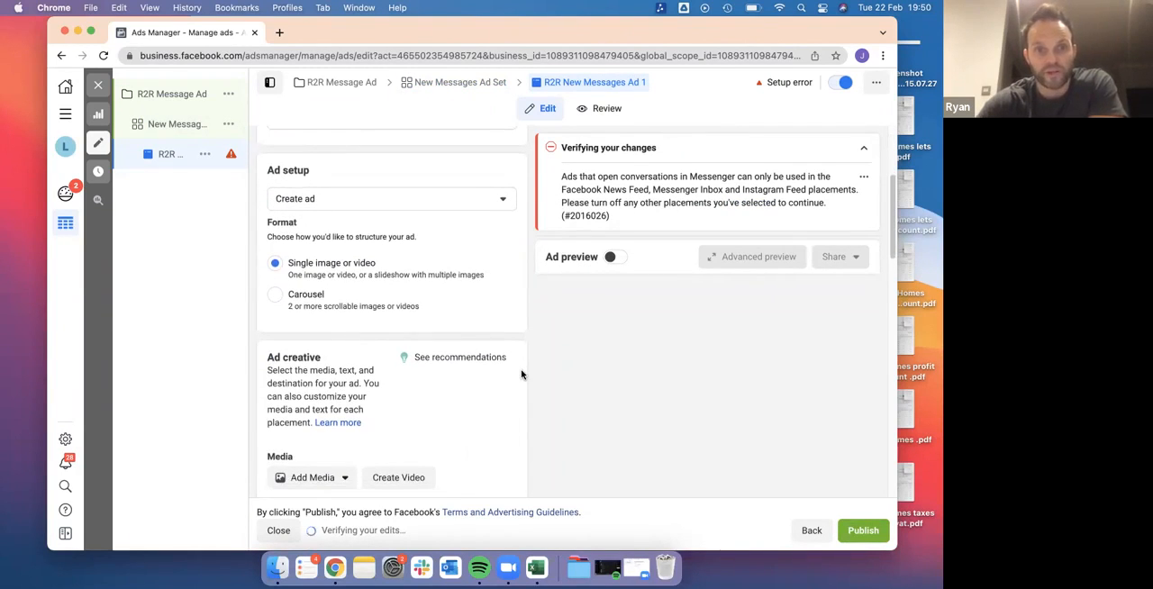
{"action": "scroll", "coordinate": [521, 374], "scroll_direction": "down", "scroll_amount": 2}
{"action": "scroll", "coordinate": [521, 374], "scroll_direction": "down", "scroll_amount": 3}
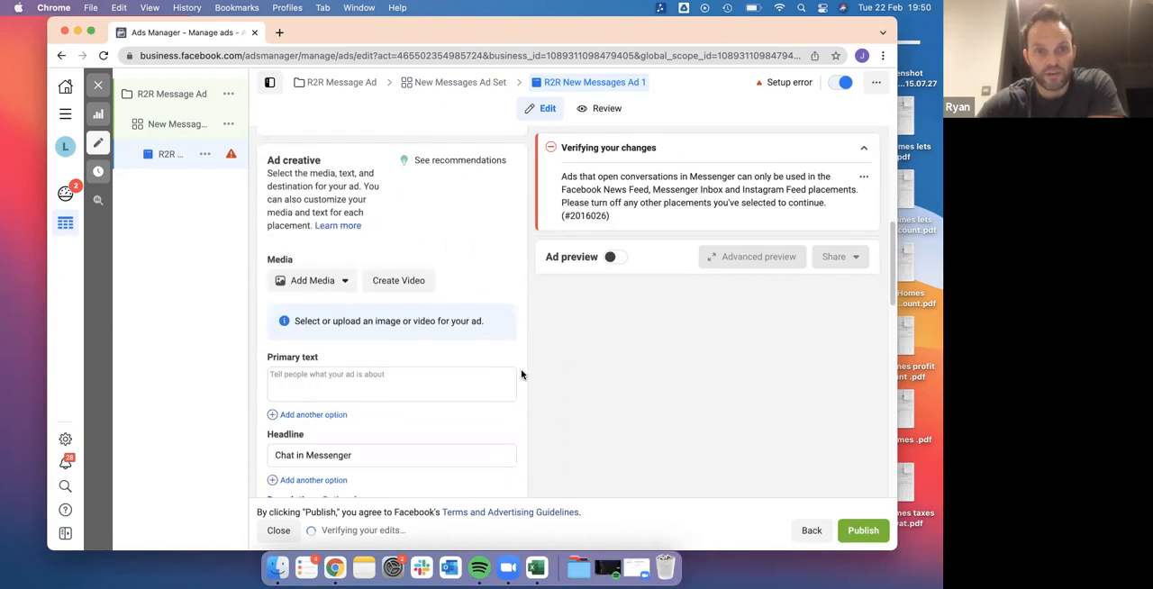
{"action": "left_click", "coordinate": [331, 282]}
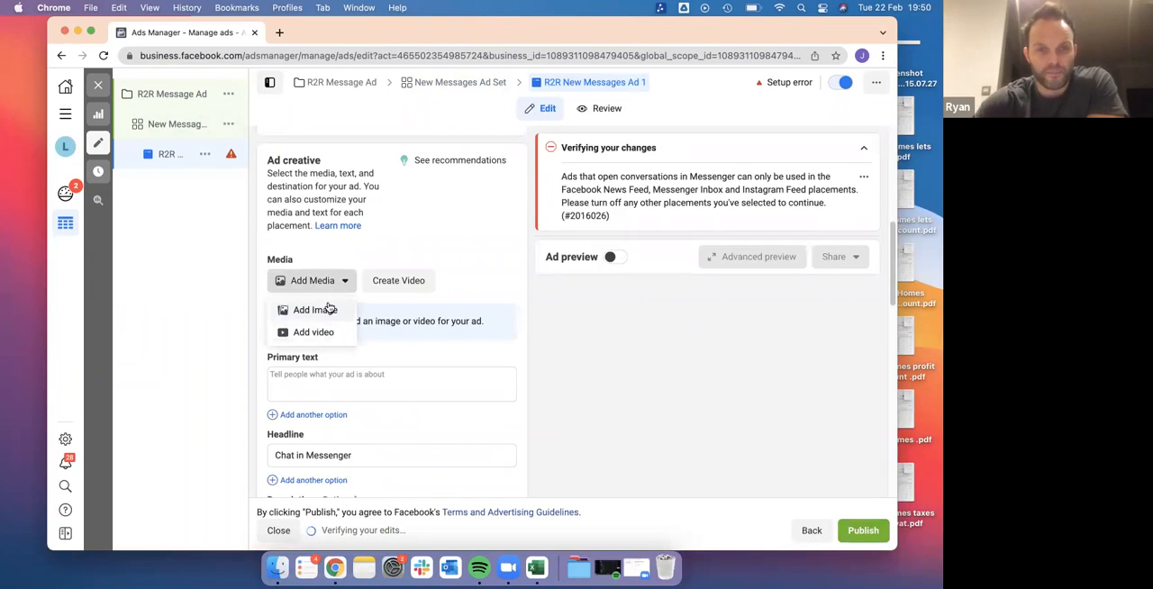
{"action": "left_click", "coordinate": [328, 309]}
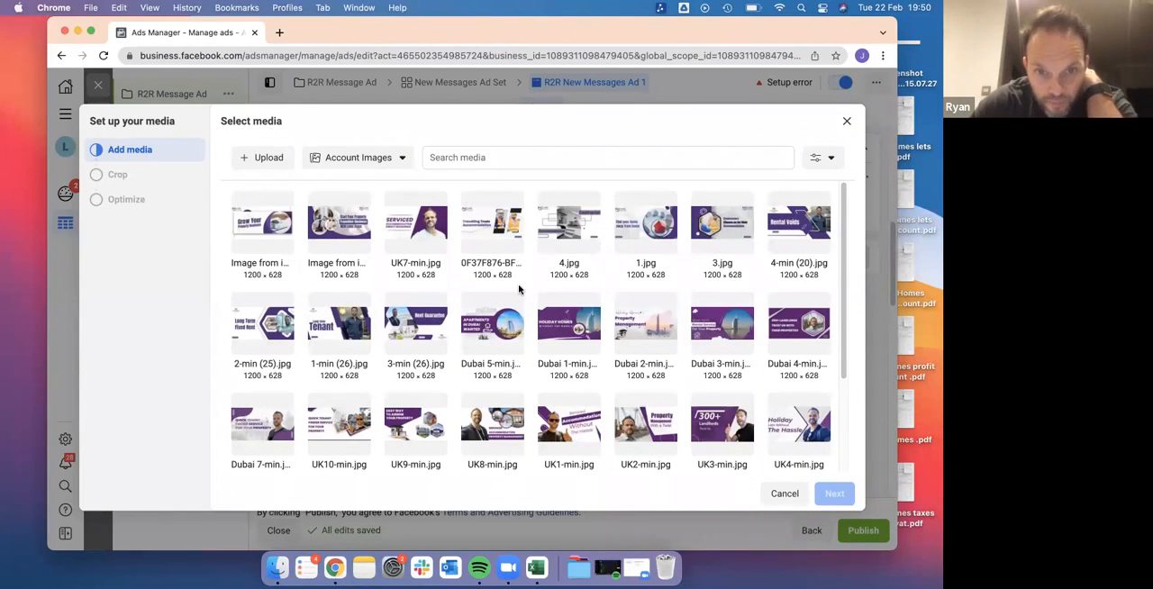
{"action": "scroll", "coordinate": [561, 369], "scroll_direction": "down", "scroll_amount": 2}
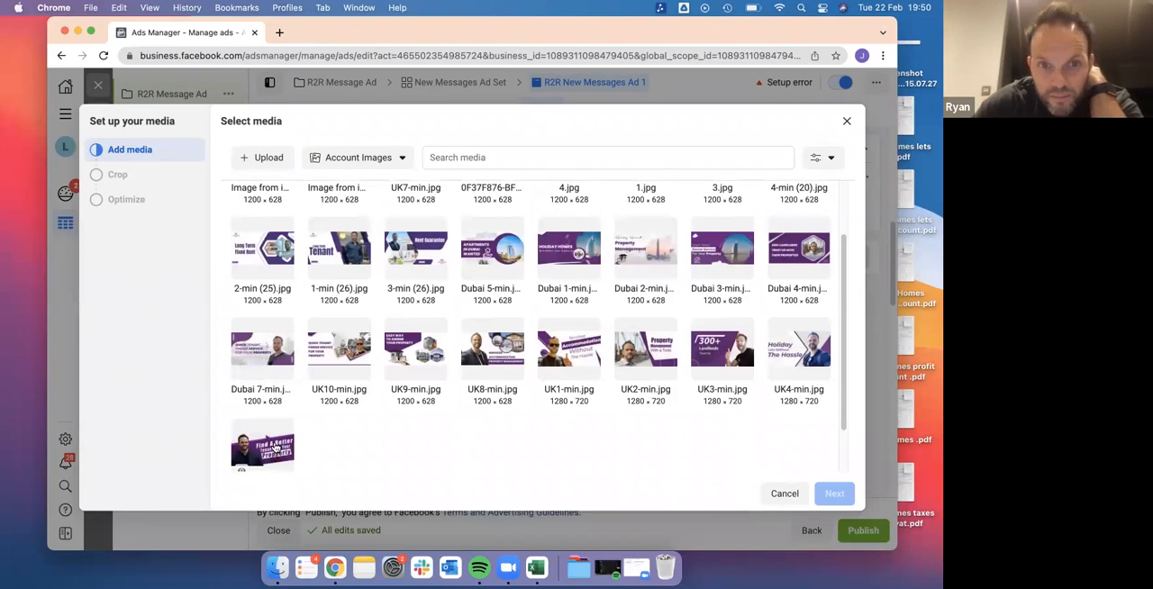
{"action": "left_click", "coordinate": [262, 448]}
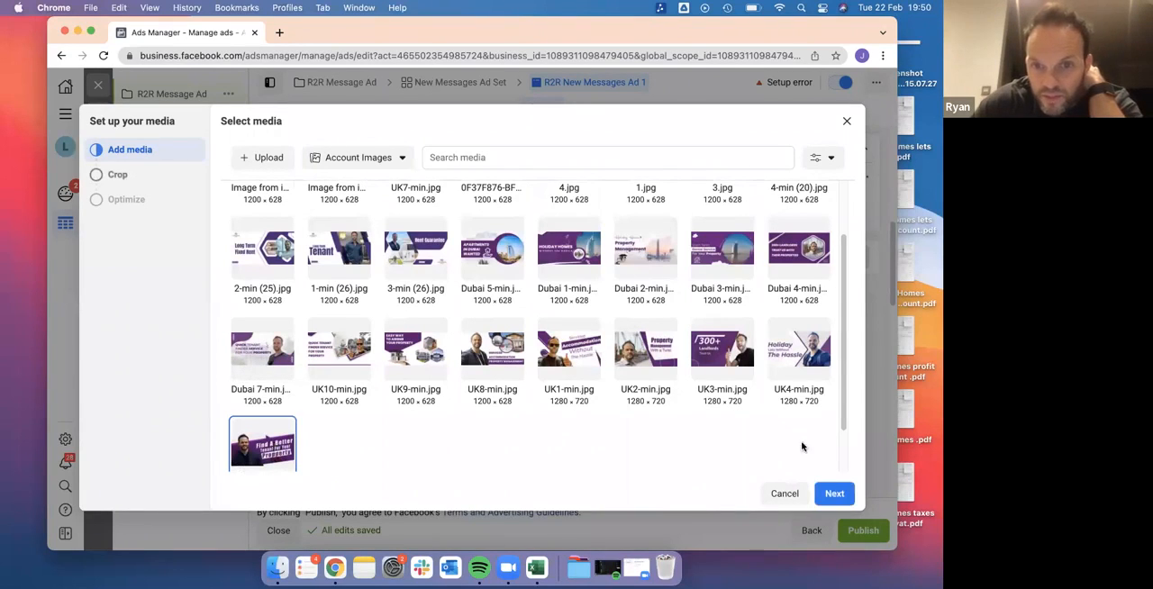
{"action": "left_click", "coordinate": [831, 492]}
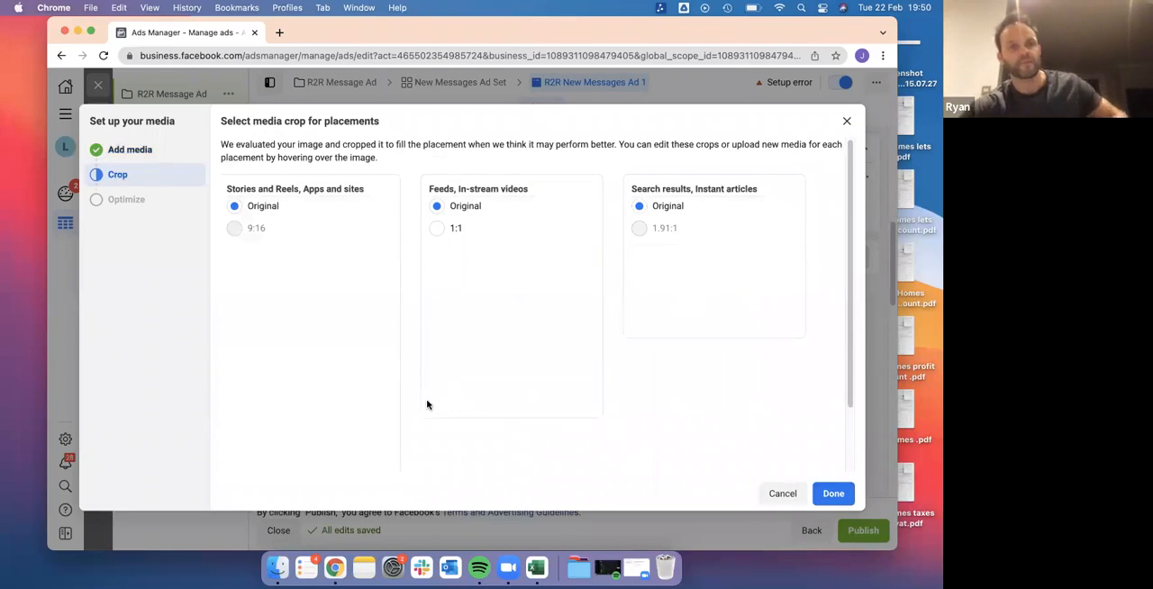
{"action": "left_click", "coordinate": [833, 502]}
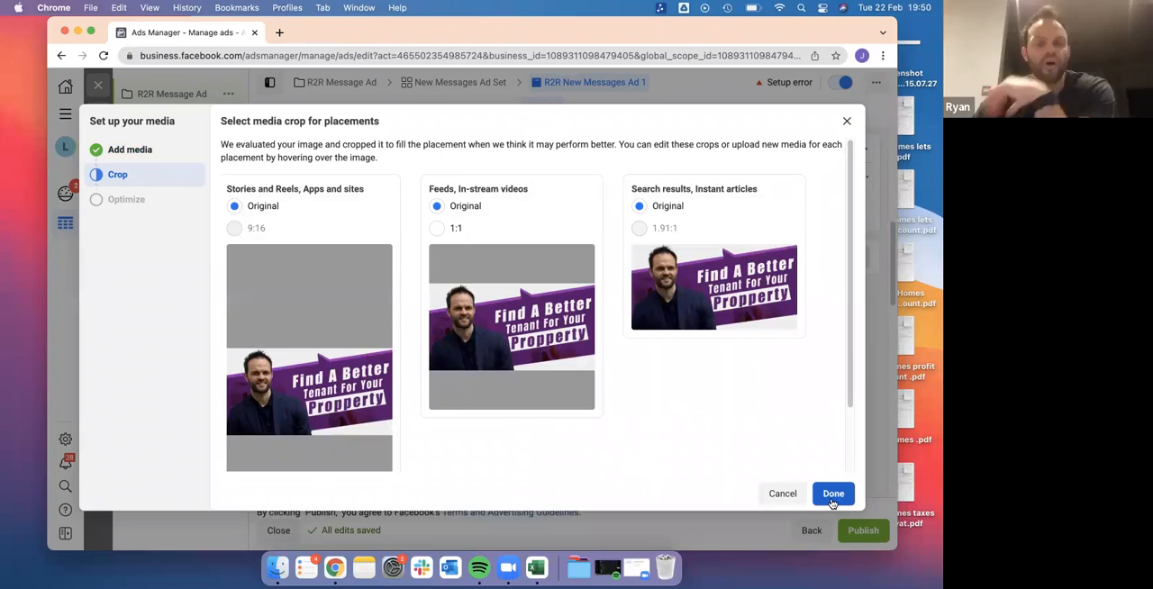
{"action": "left_click", "coordinate": [833, 494]}
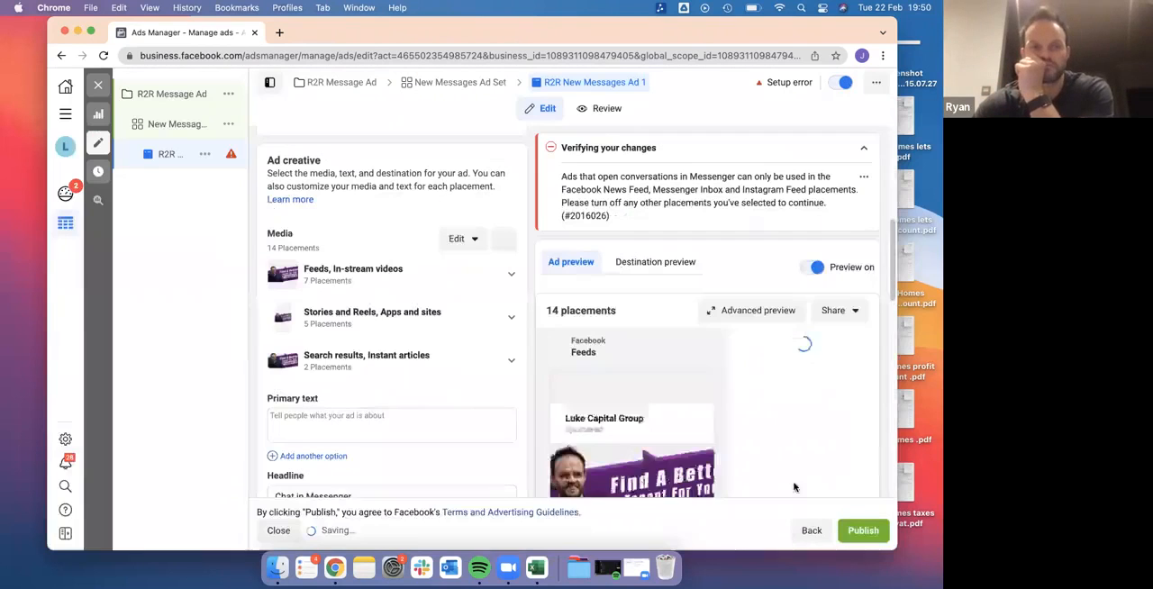
Enter "300+ Landlords Trust Us!!" as the opening line of the ad's primary text, followed by a blank line
{"action": "scroll", "coordinate": [428, 388], "scroll_direction": "down", "scroll_amount": 1}
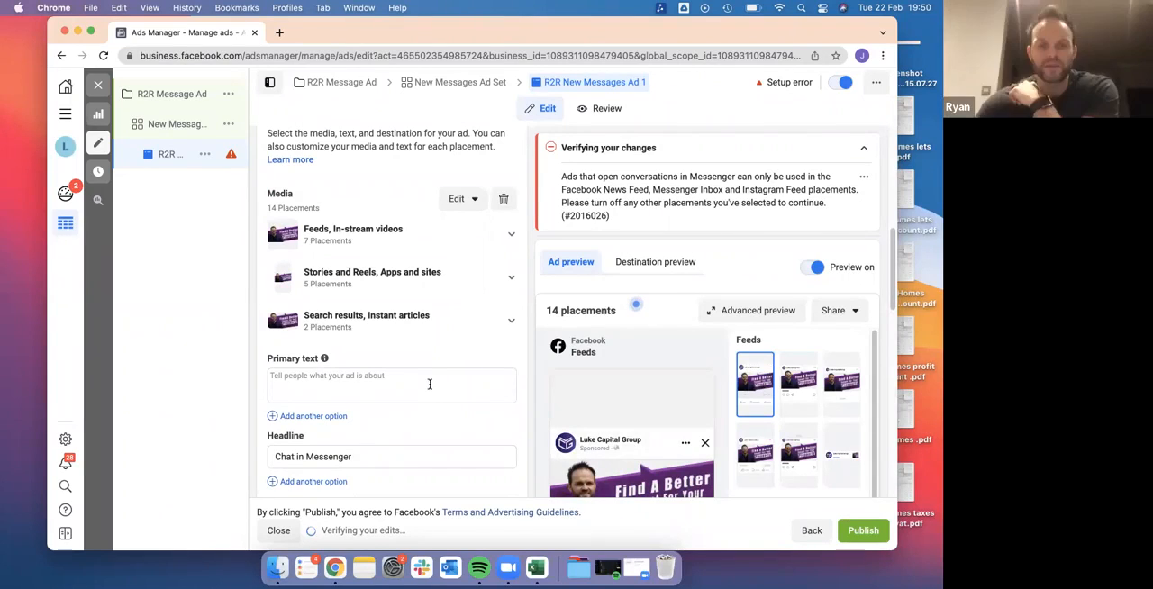
{"action": "left_click", "coordinate": [364, 377]}
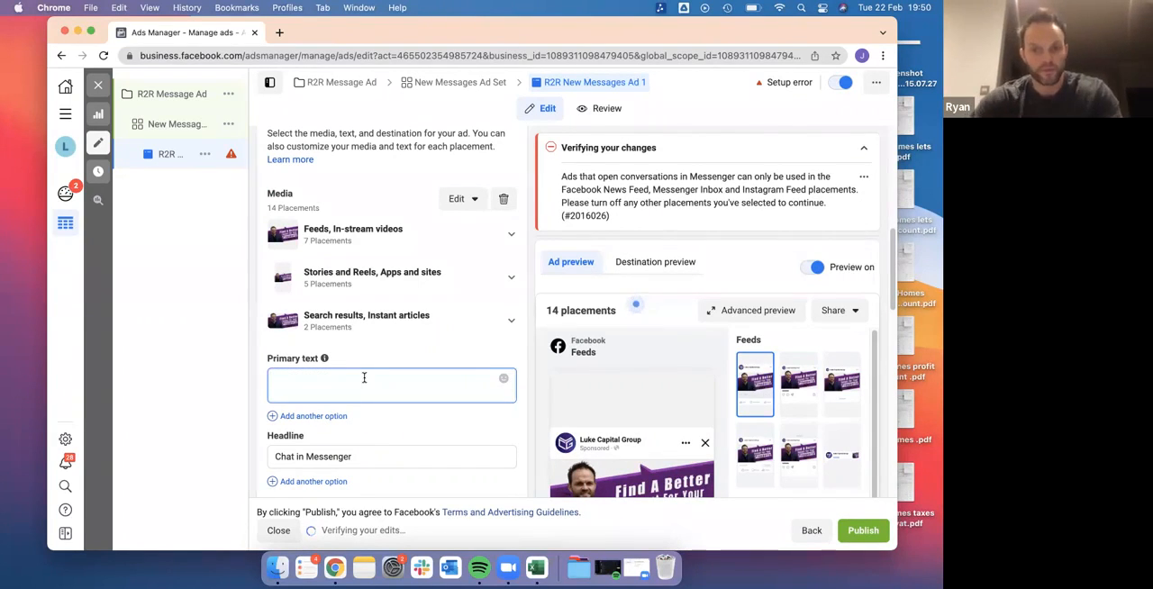
{"action": "scroll", "coordinate": [363, 378], "scroll_direction": "down", "scroll_amount": 1}
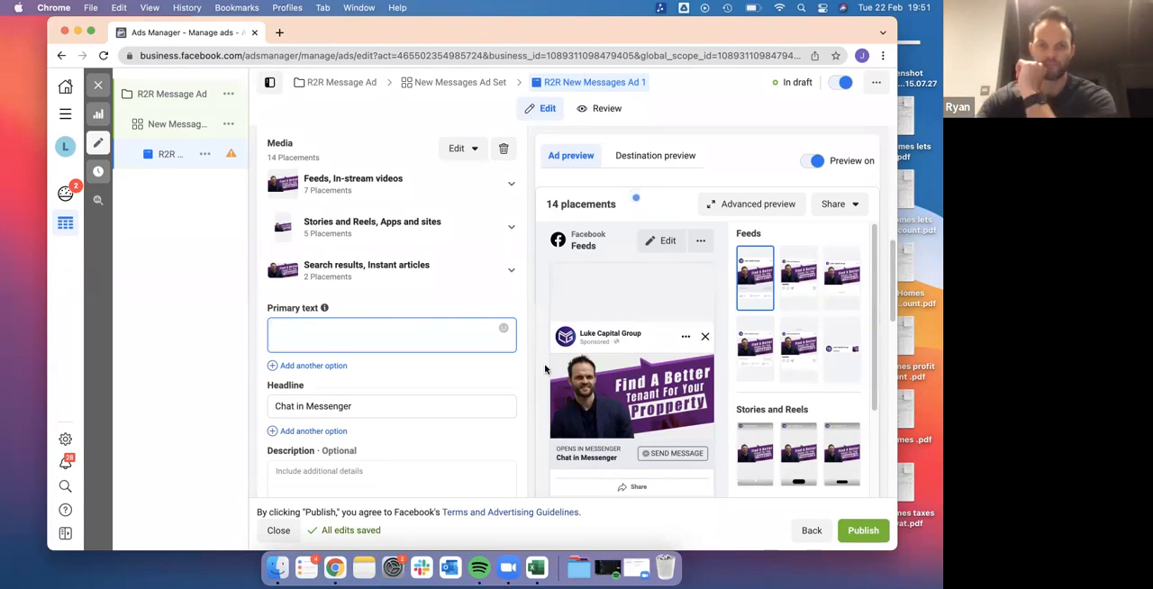
{"action": "scroll", "coordinate": [477, 361], "scroll_direction": "down", "scroll_amount": 1}
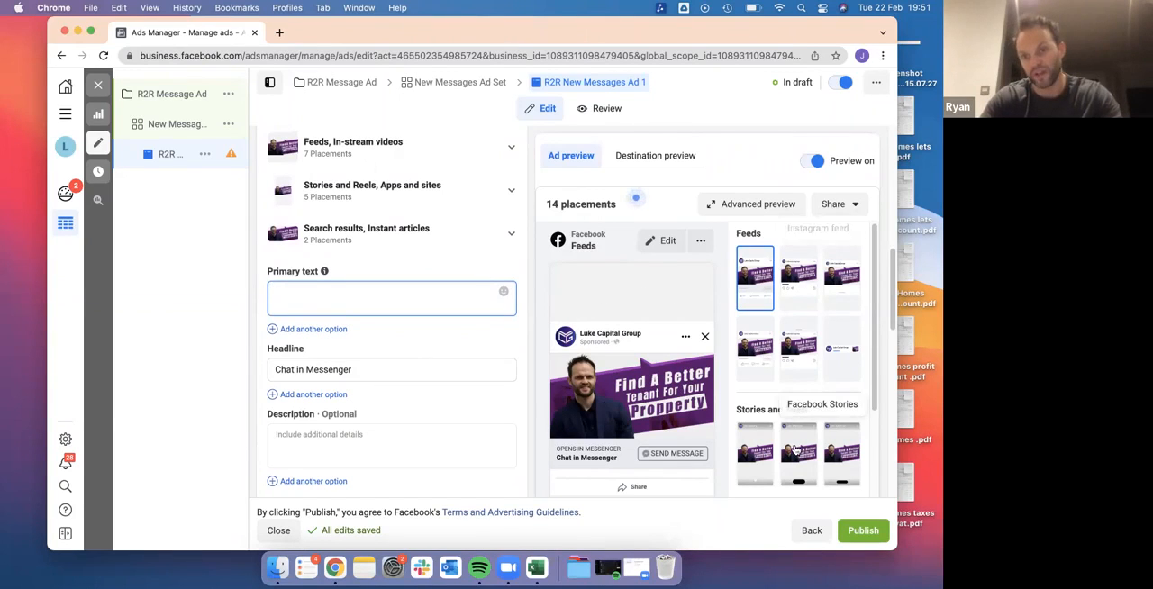
{"action": "left_click", "coordinate": [391, 303]}
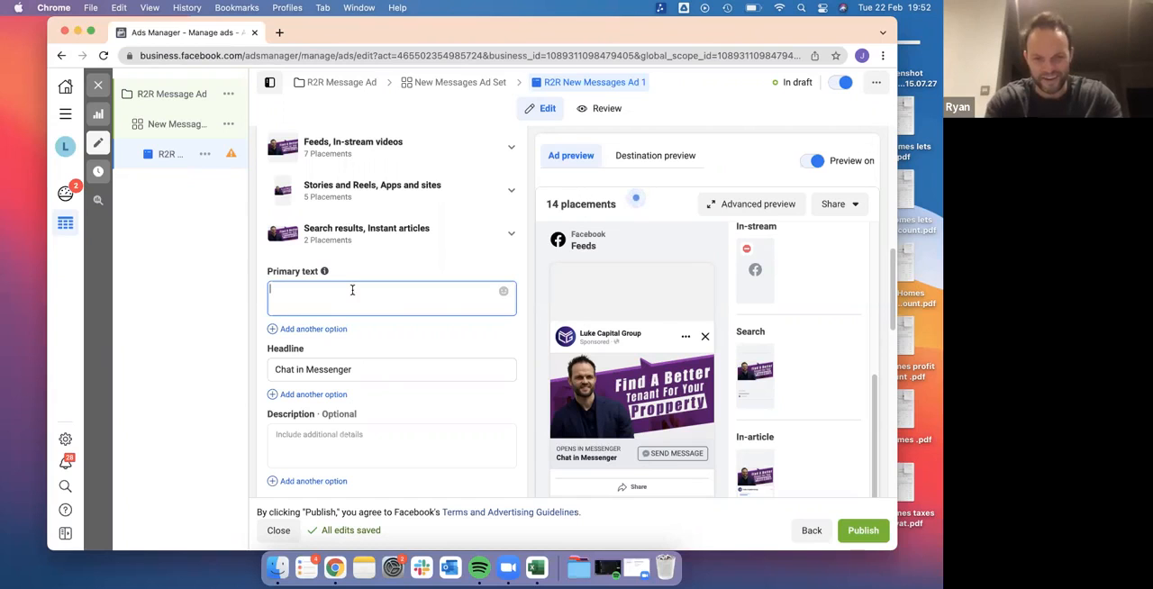
{"action": "type", "text": "300+"}
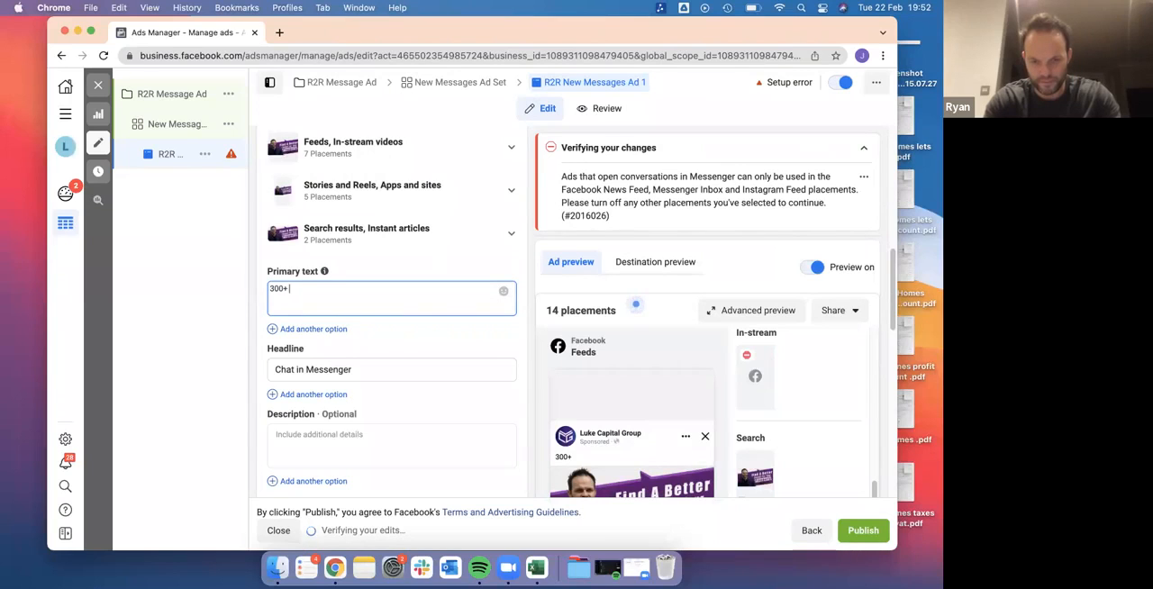
{"action": "type", "text": "Landlords"}
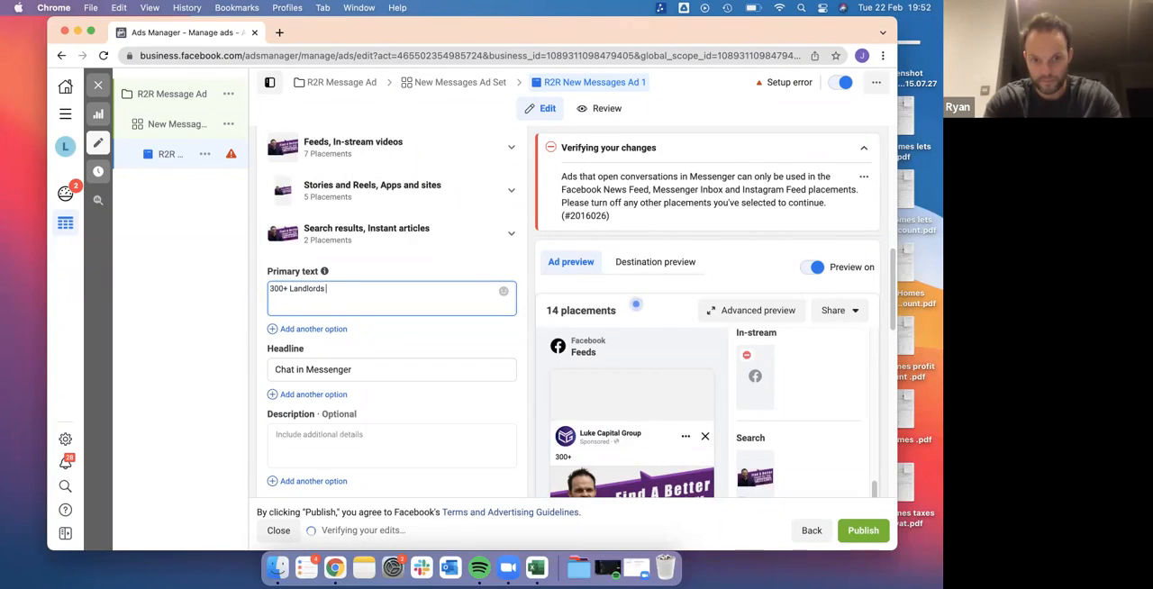
{"action": "type", "text": " Trust Us!!"}
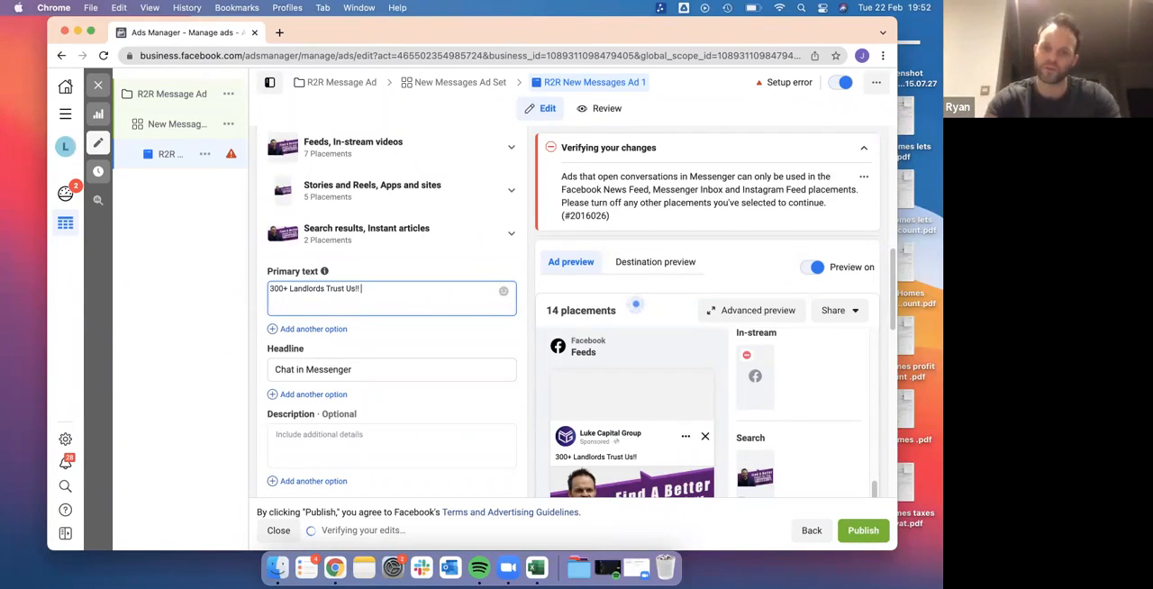
{"action": "key", "text": "Return"}
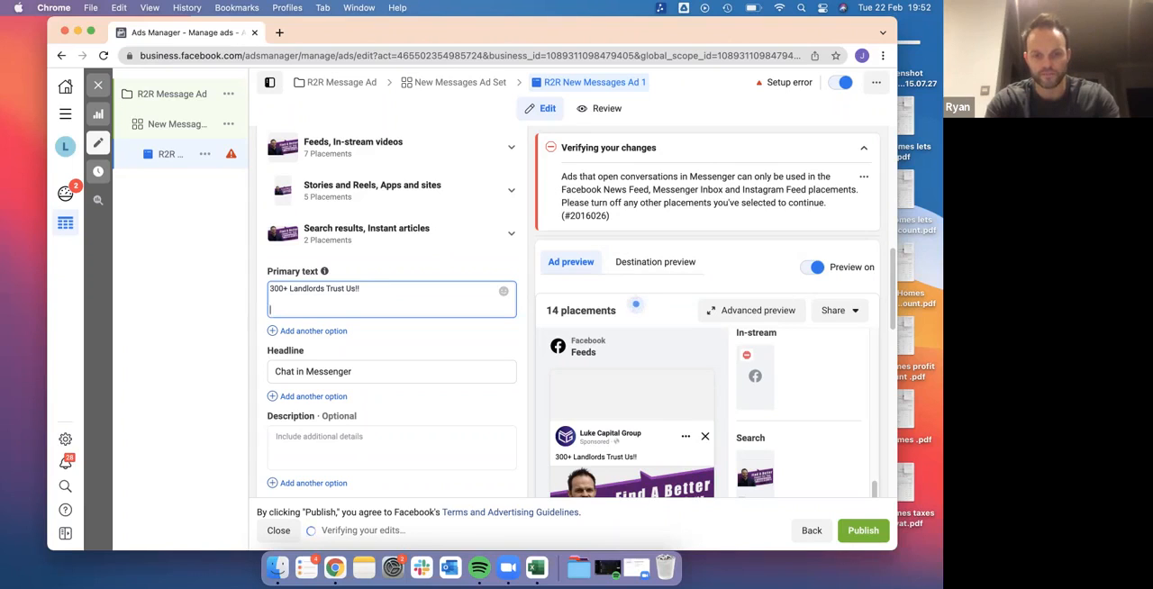
{"action": "type", "text": "We"}
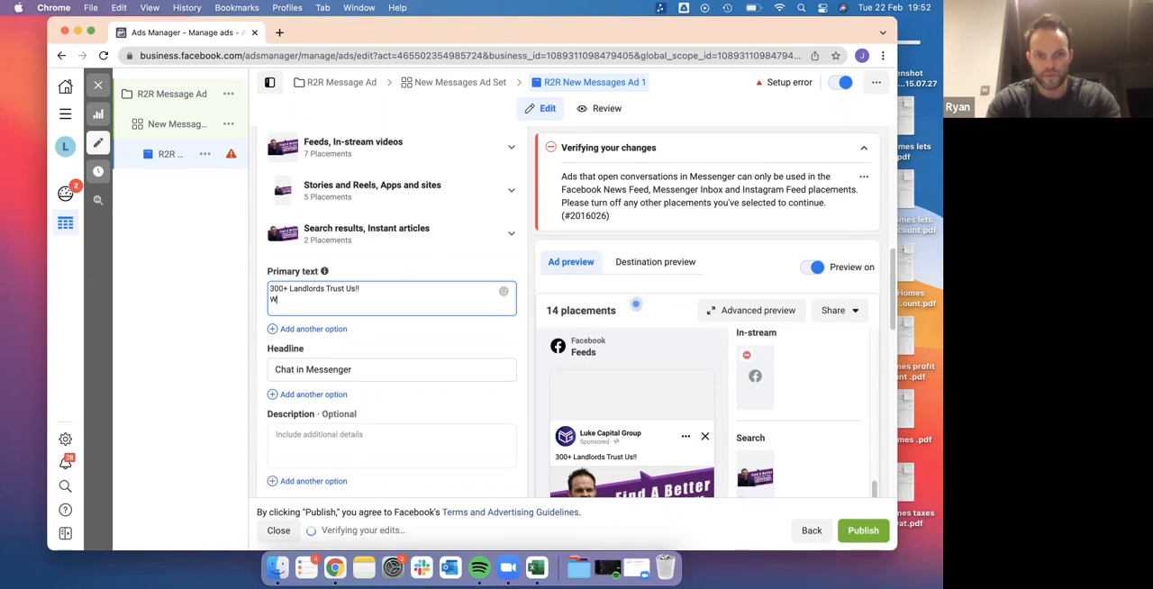
{"action": "key", "text": "BackSpace"}
{"action": "key", "text": "BackSpace"}
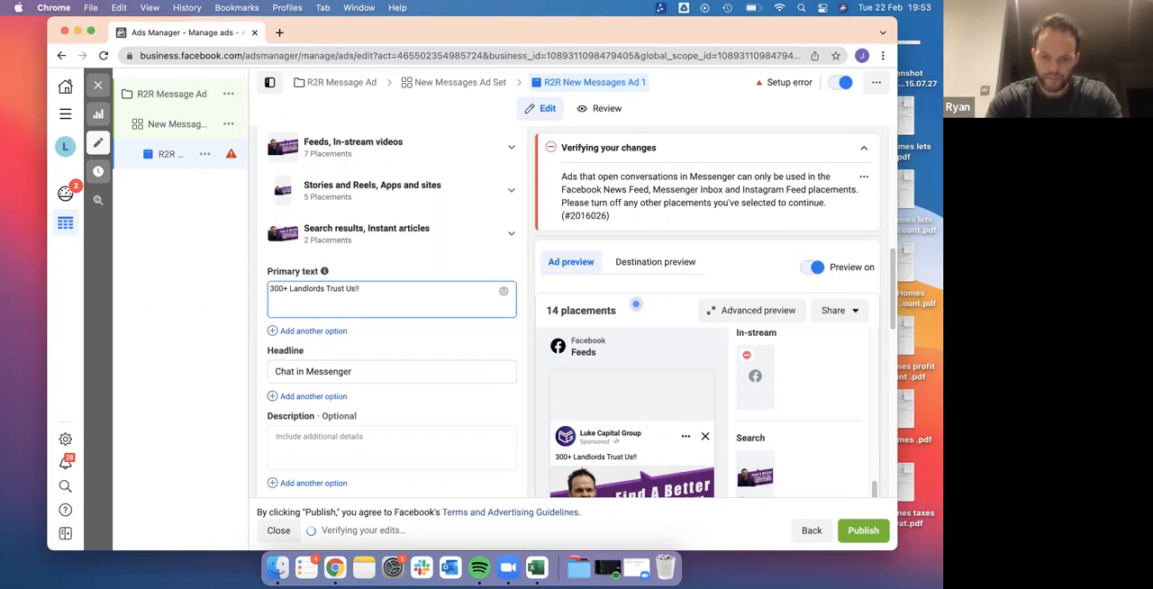
Add a sentence to the primary text introducing a landlord by first name, ending "was a struggling landlord who wanted a better solution for his property."
{"action": "type", "text": "Jihn was a str"}
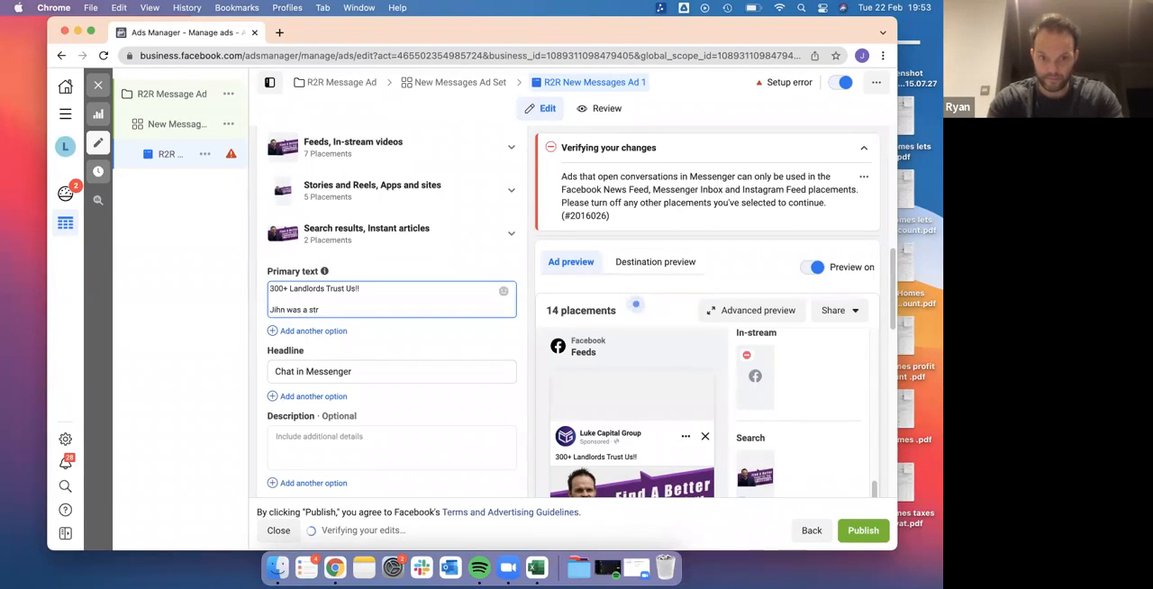
{"action": "type", "text": "uggling la"}
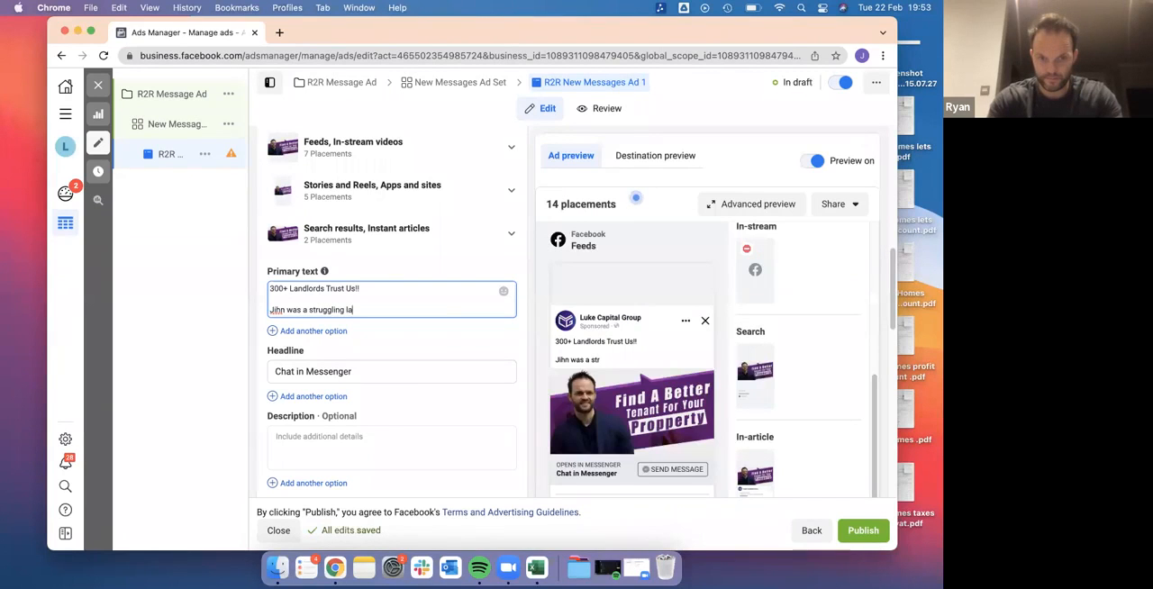
{"action": "type", "text": "ndlord"}
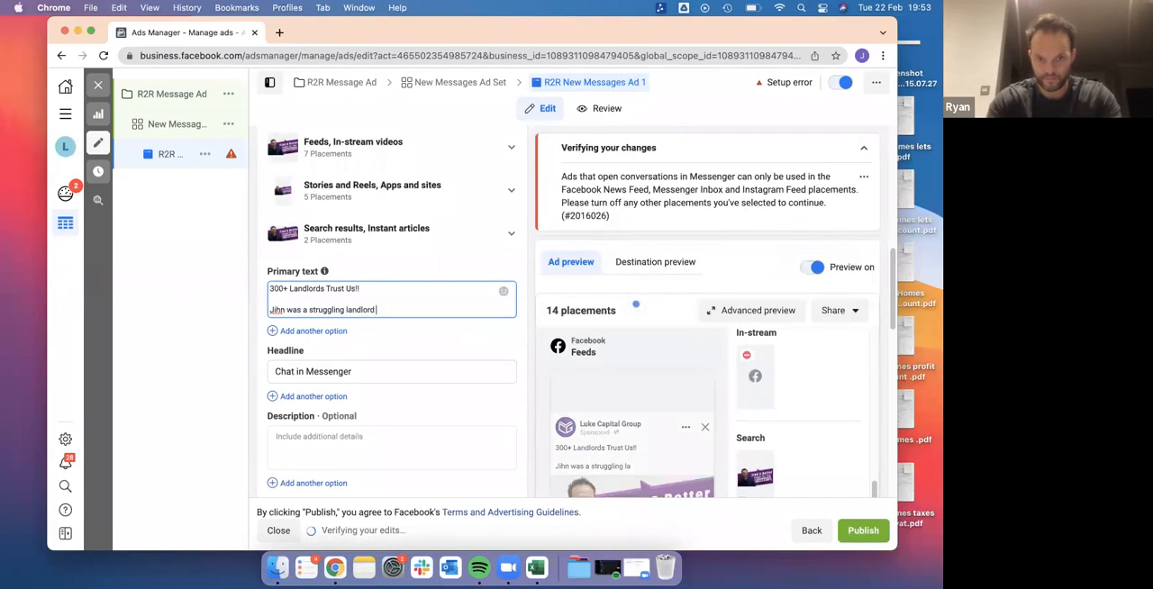
{"action": "type", "text": " who wanted a better solution f"}
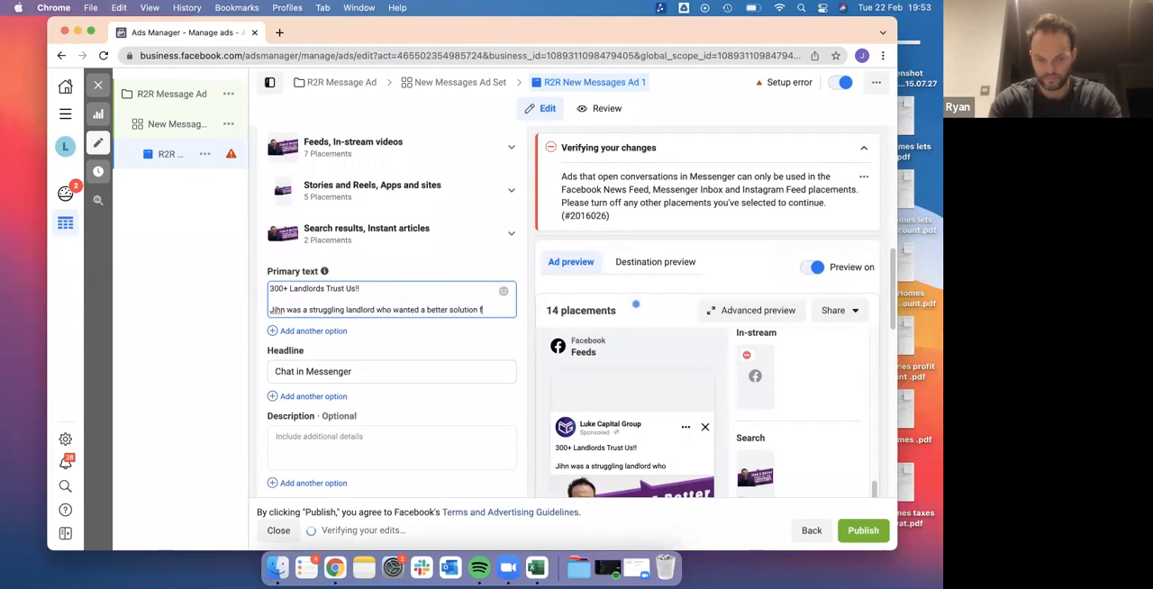
{"action": "type", "text": "or his prope"}
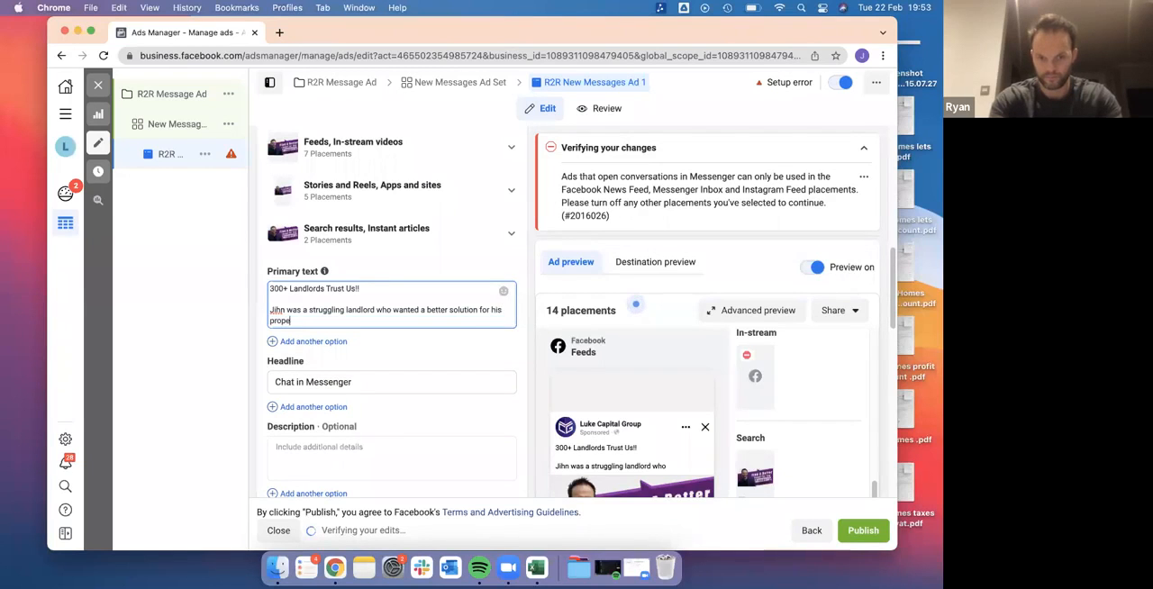
{"action": "type", "text": "rty."}
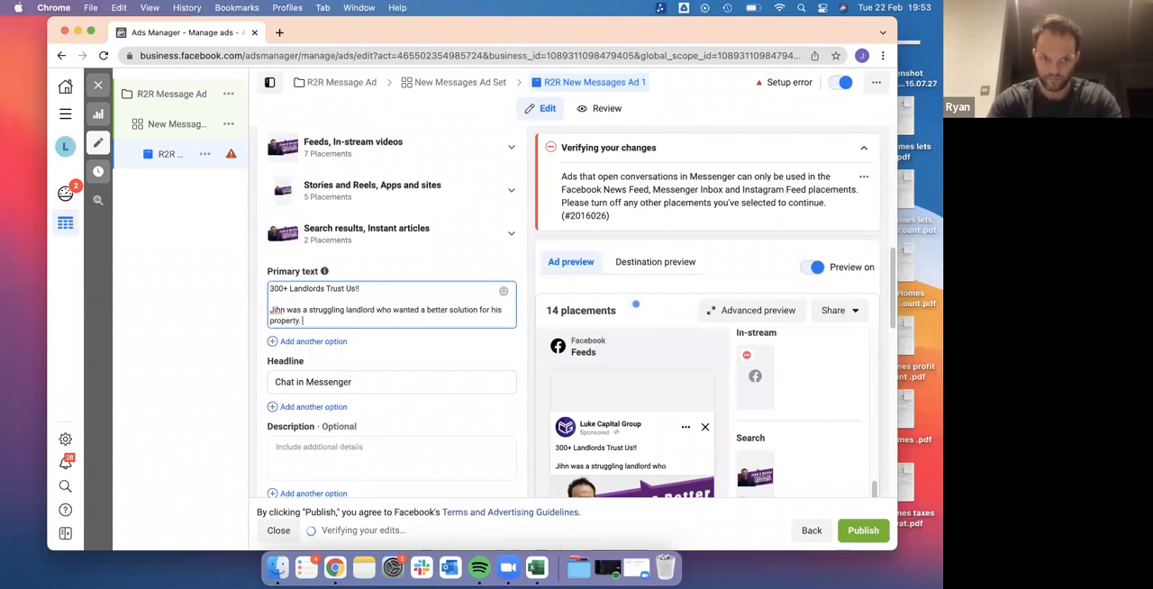
Correct the landlord's misspelled first name in the primary text and add the paragraph "Sick of the hassle he was getting from tenants..."
{"action": "double_click", "coordinate": [275, 309]}
{"action": "type", "text": "John"}
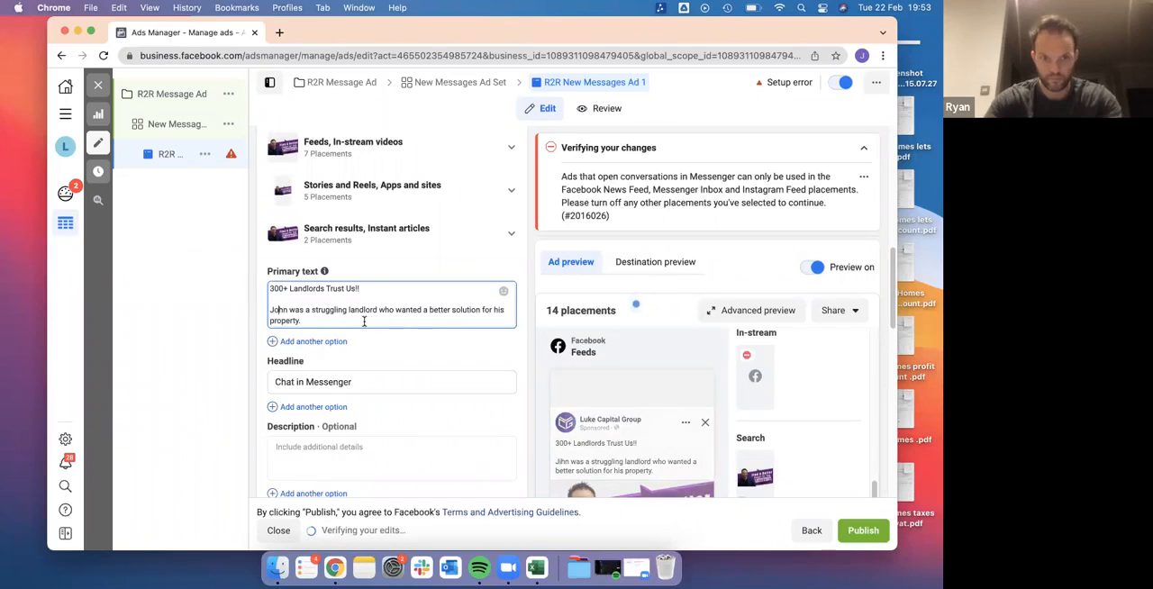
{"action": "left_click", "coordinate": [364, 320]}
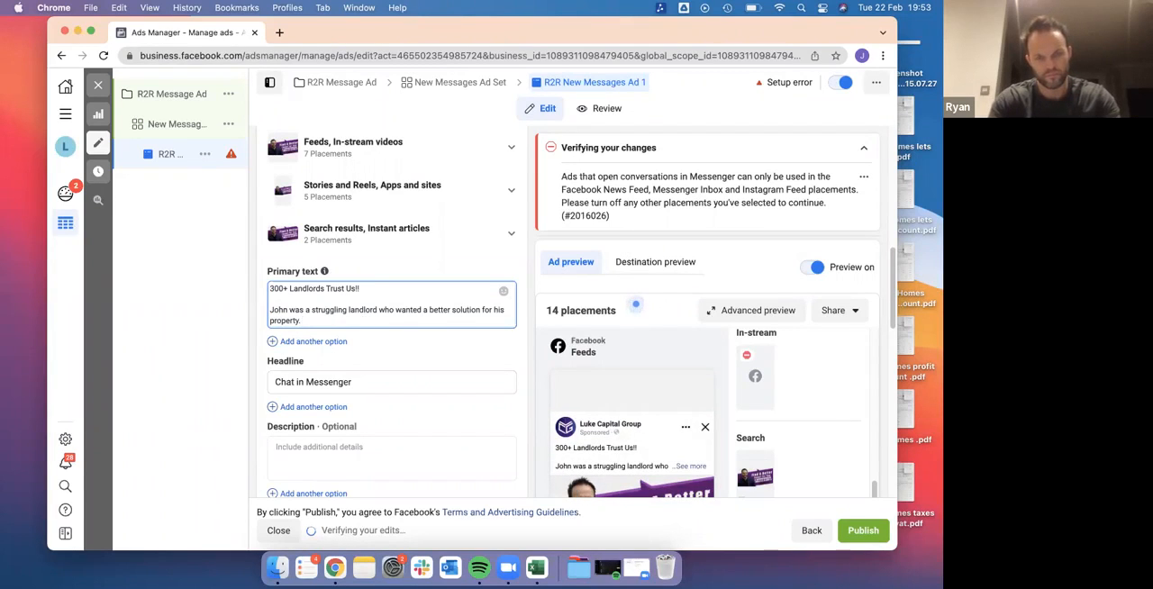
{"action": "key", "text": "Return"}
{"action": "key", "text": "Return"}
{"action": "type", "text": "Sick of "}
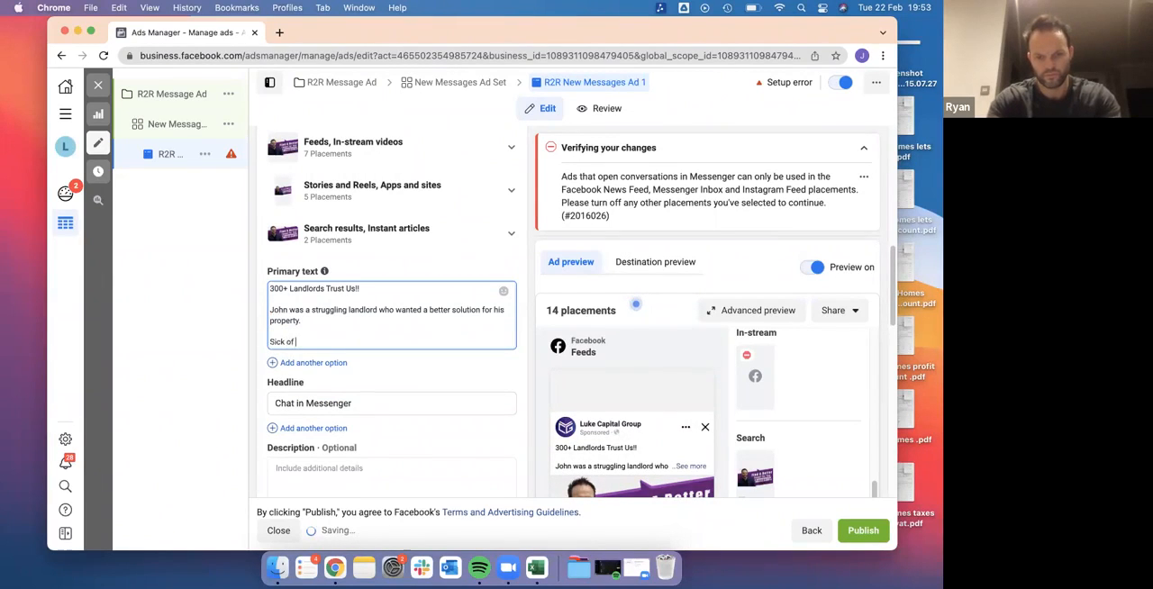
{"action": "type", "text": "the hassle he was getting from"}
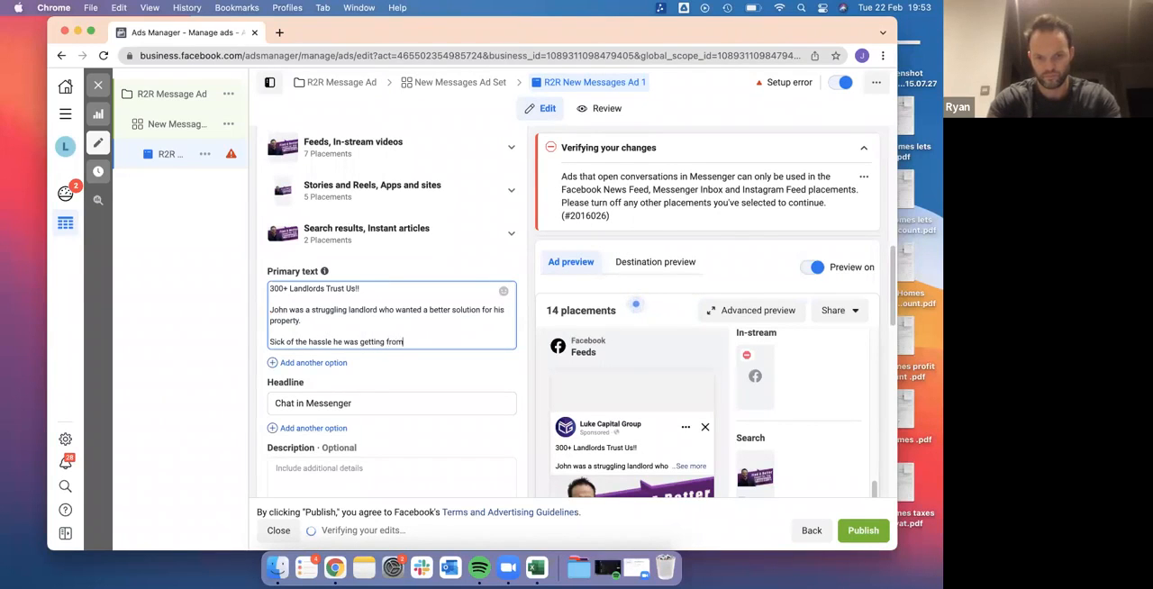
{"action": "type", "text": " tenants..."}
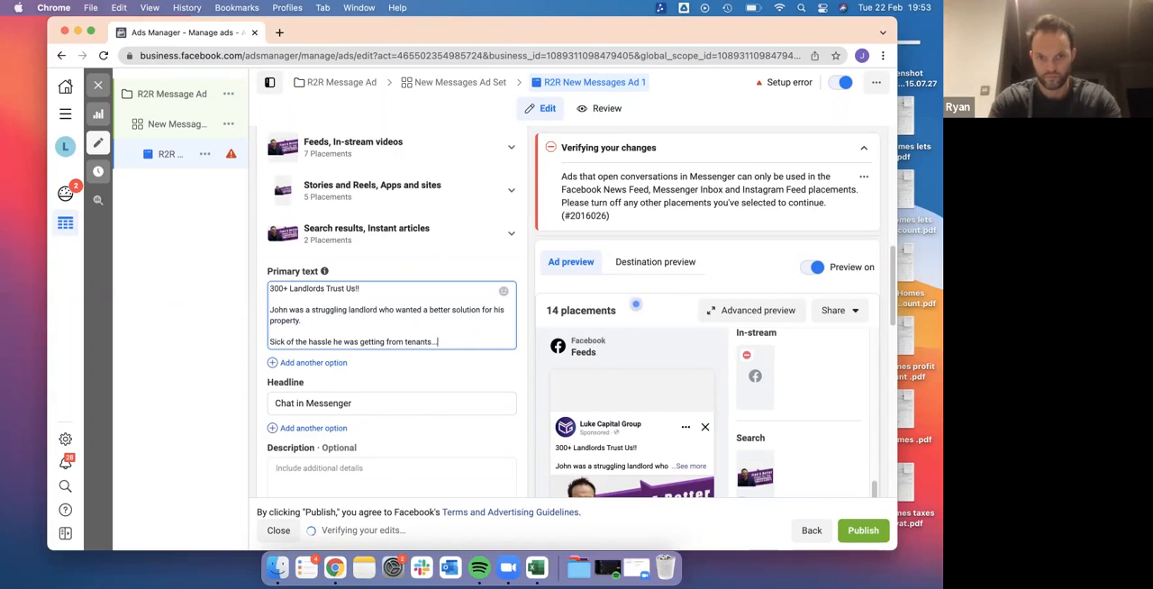
Start a new line in the primary text reading "Tired of the voids created by tenant"
{"action": "key", "text": "Return"}
{"action": "type", "text": "Tired o"}
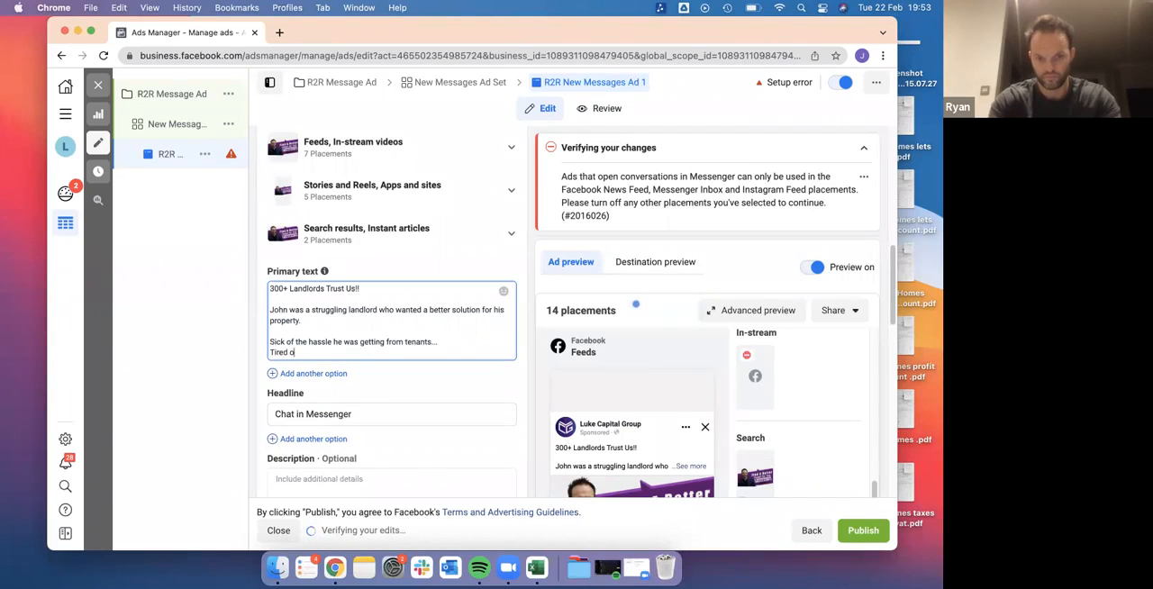
{"action": "type", "text": "f the voids created by tenant "}
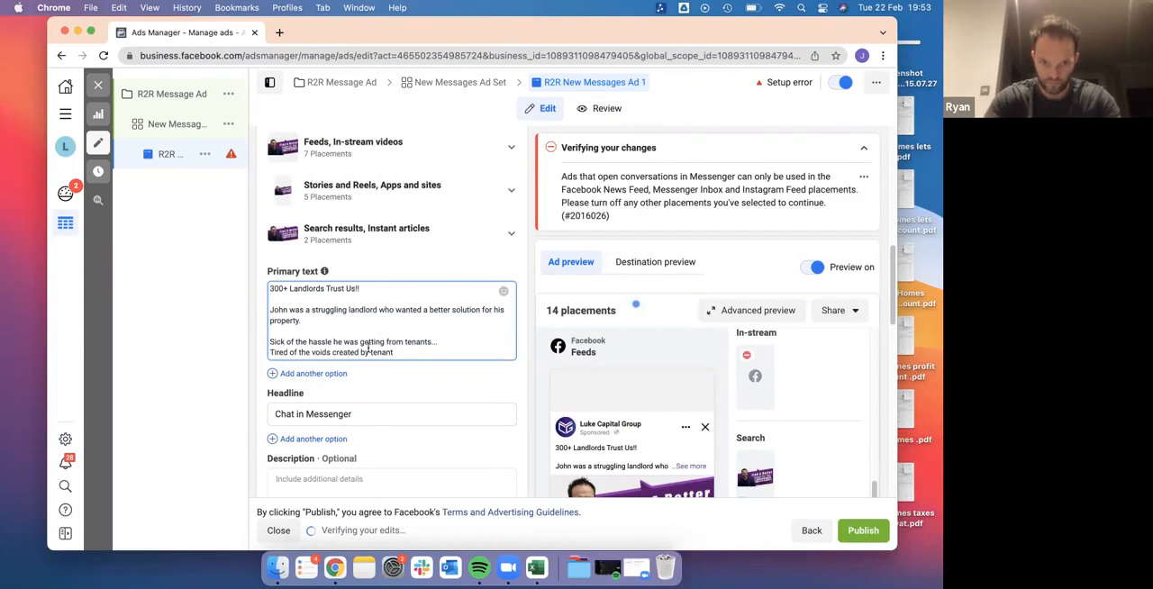
{"action": "type", "text": " constantly"}
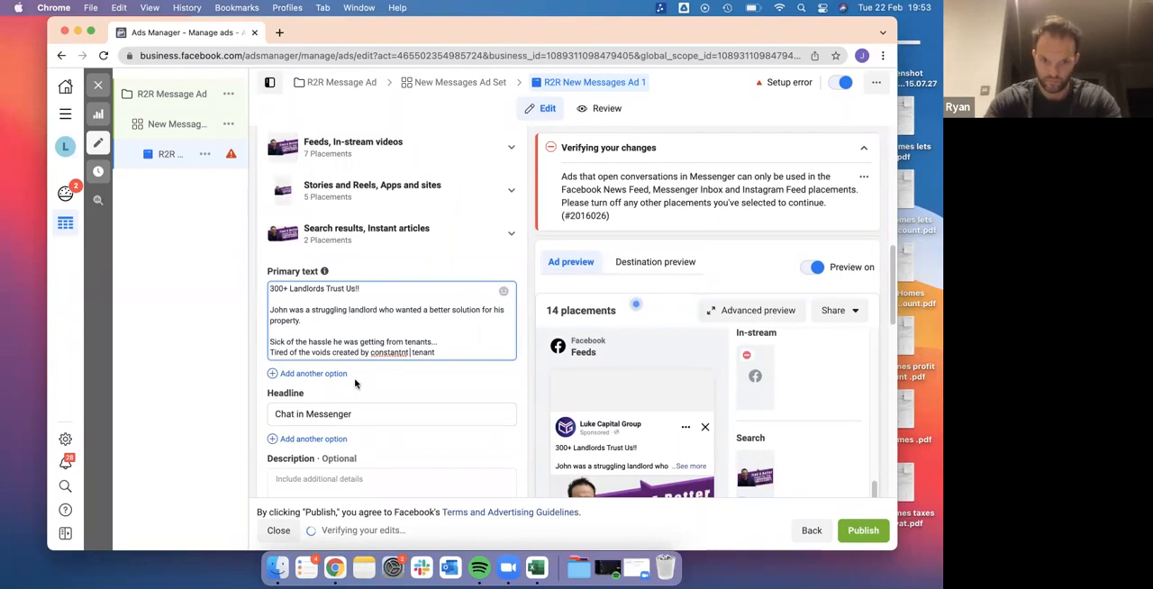
Insert the word "constant" before "tenant" in the line about voids, correcting its spelling
{"action": "right_click", "coordinate": [400, 354]}
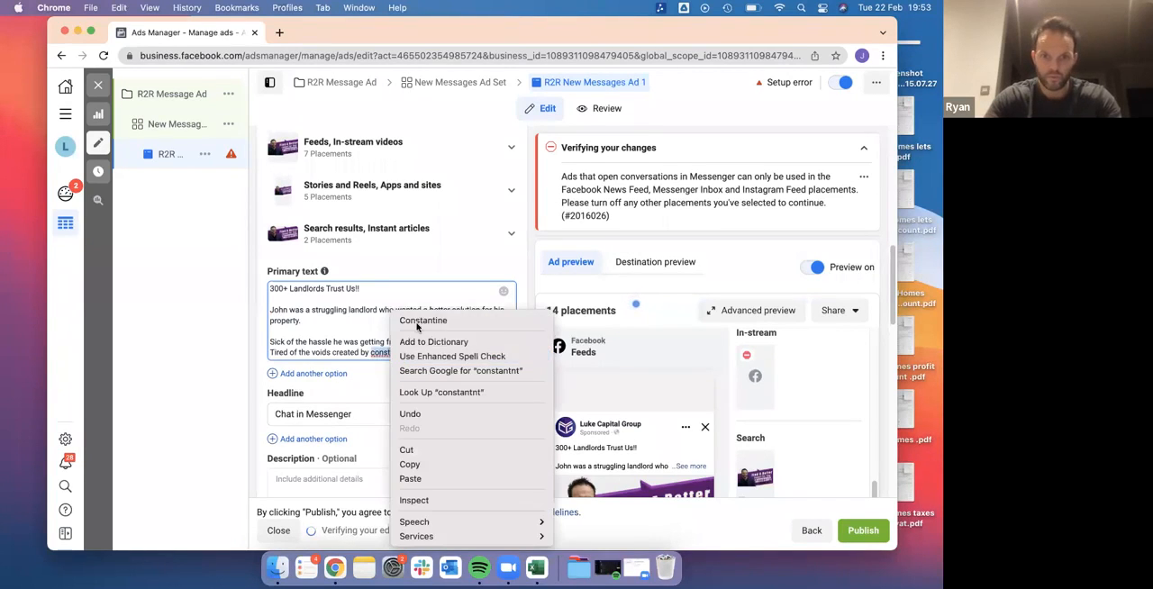
{"action": "left_click", "coordinate": [388, 352]}
{"action": "left_click", "coordinate": [406, 353]}
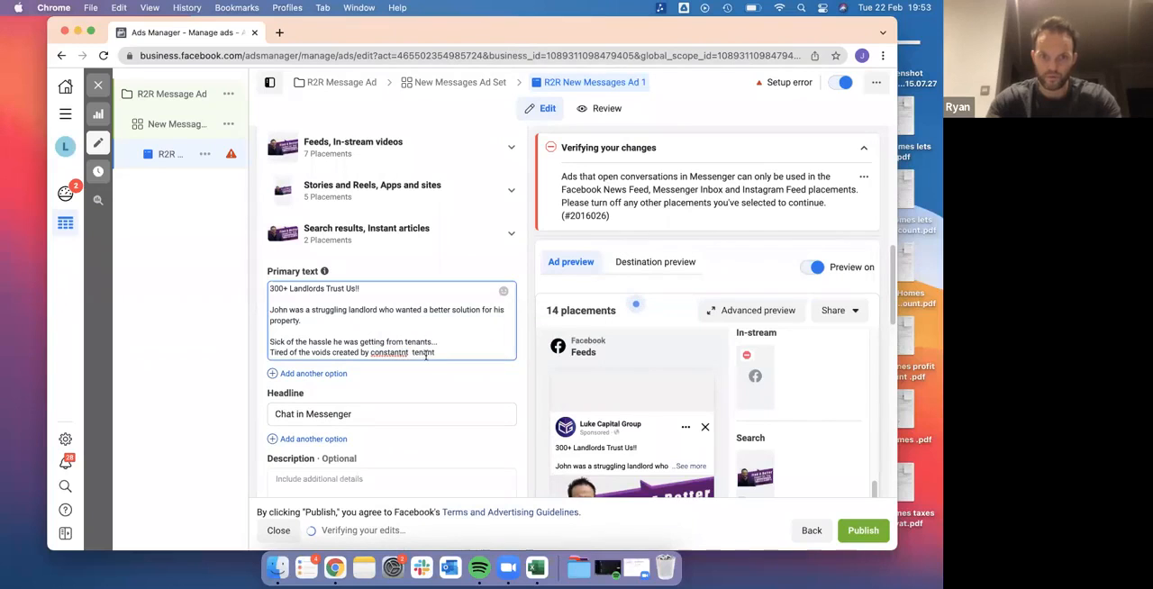
{"action": "key", "text": "BackSpace"}
{"action": "key", "text": "BackSpace"}
{"action": "key", "text": "BackSpace"}
{"action": "key", "text": "BackSpace"}
{"action": "key", "text": "BackSpace"}
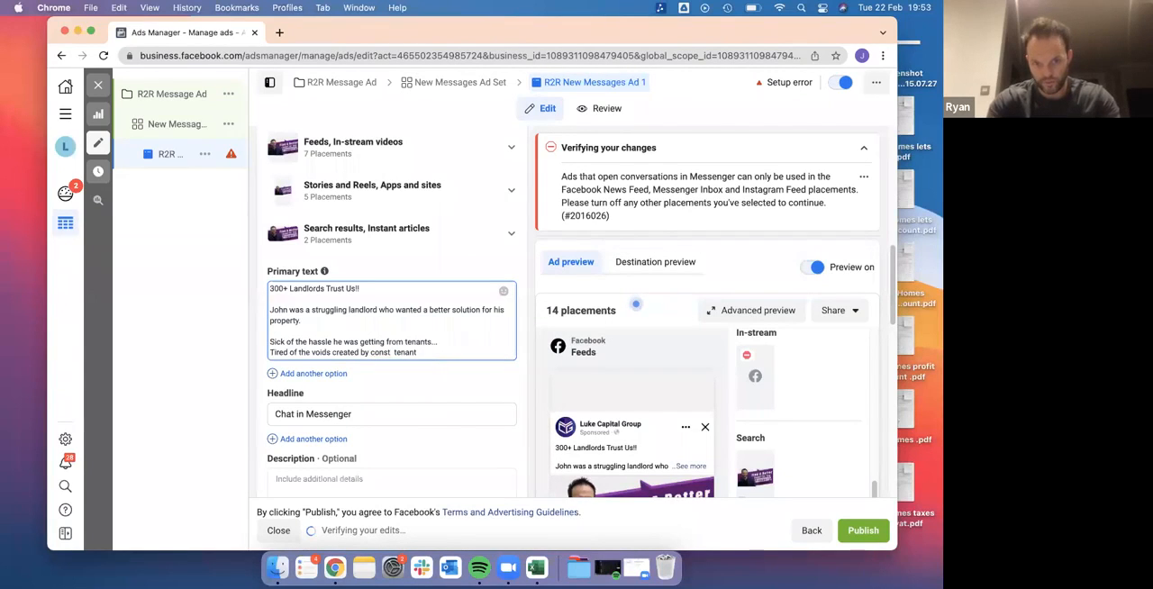
{"action": "type", "text": "ant"}
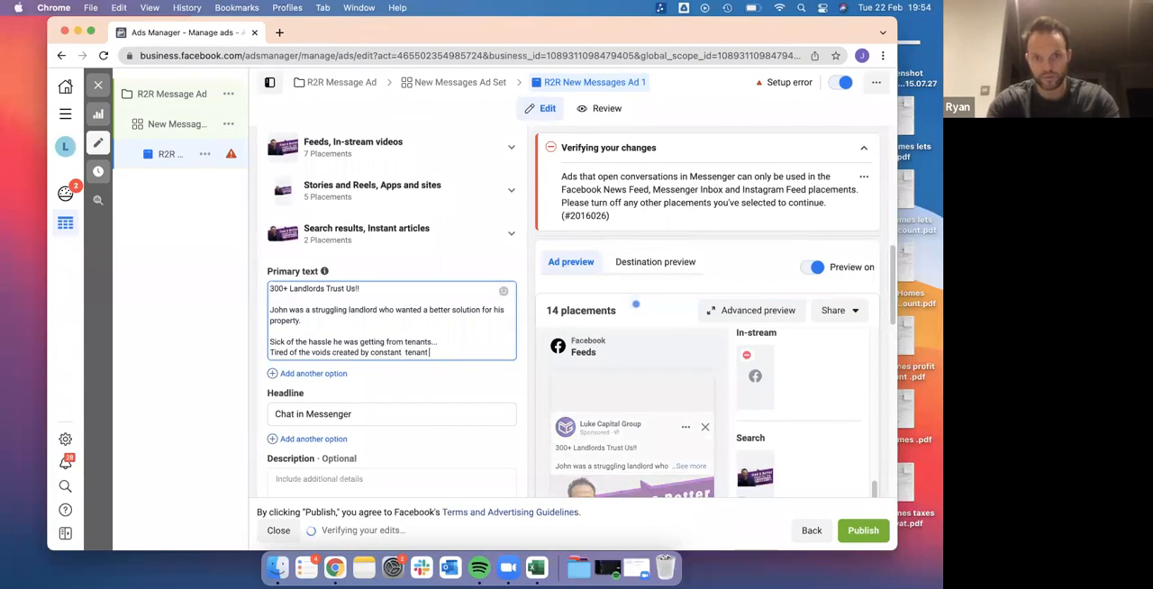
Finish the line about voids with "turnovers..."
{"action": "left_click", "coordinate": [448, 360]}
{"action": "type", "text": "turnovers"}
{"action": "key", "text": "BackSpace"}
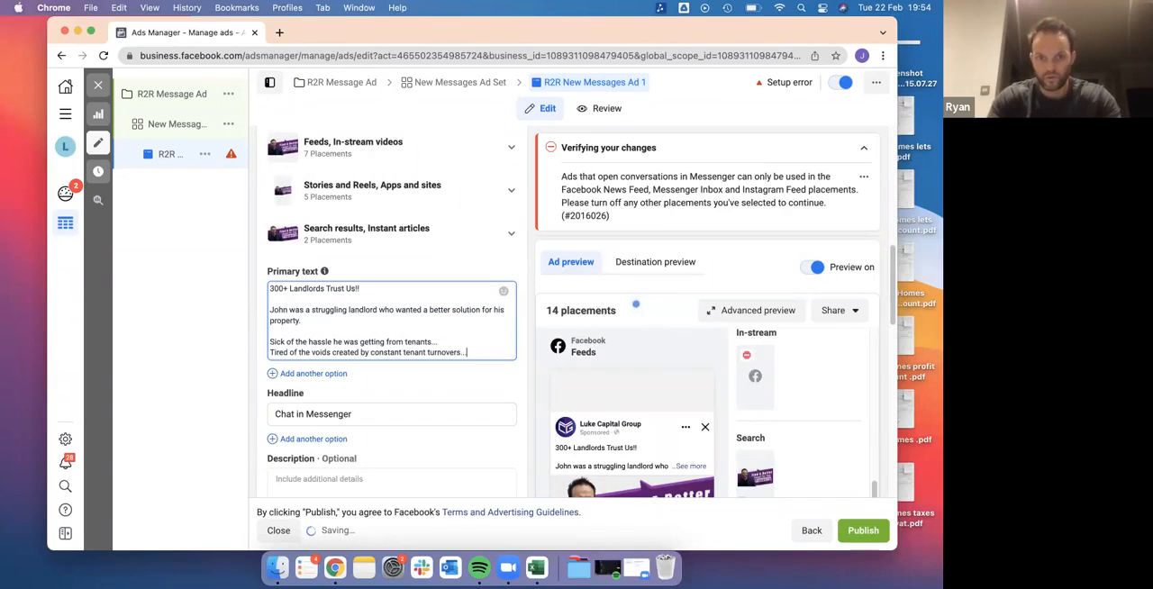
Add the line "He went in search of a better solution and stumbled across the Luke Capital Group." to the primary text
{"action": "key", "text": "Return"}
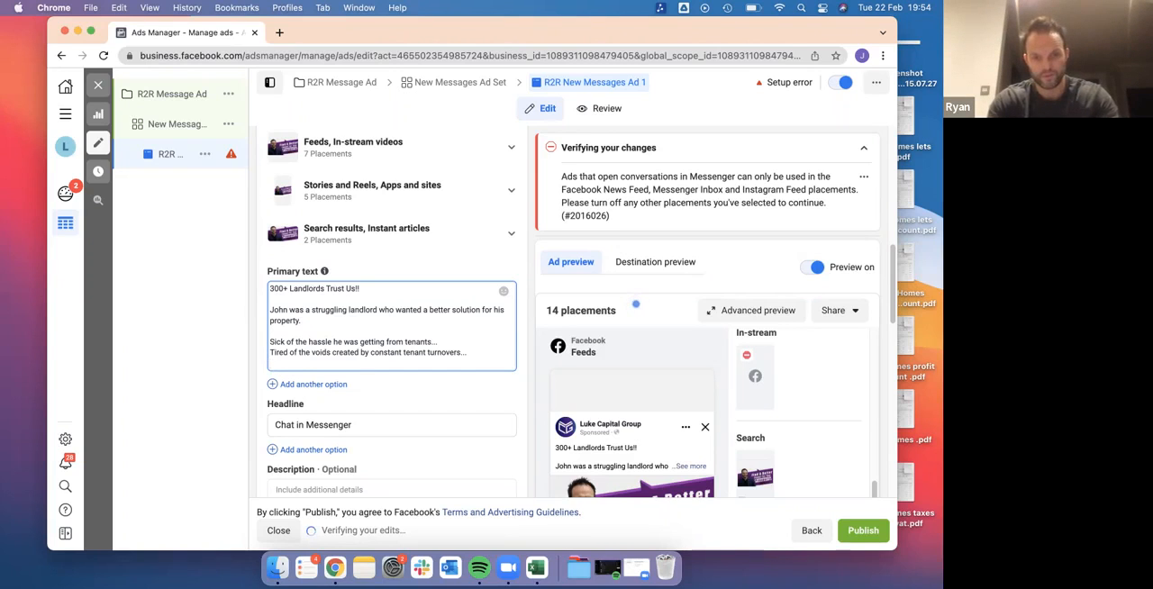
{"action": "type", "text": "He went in search"}
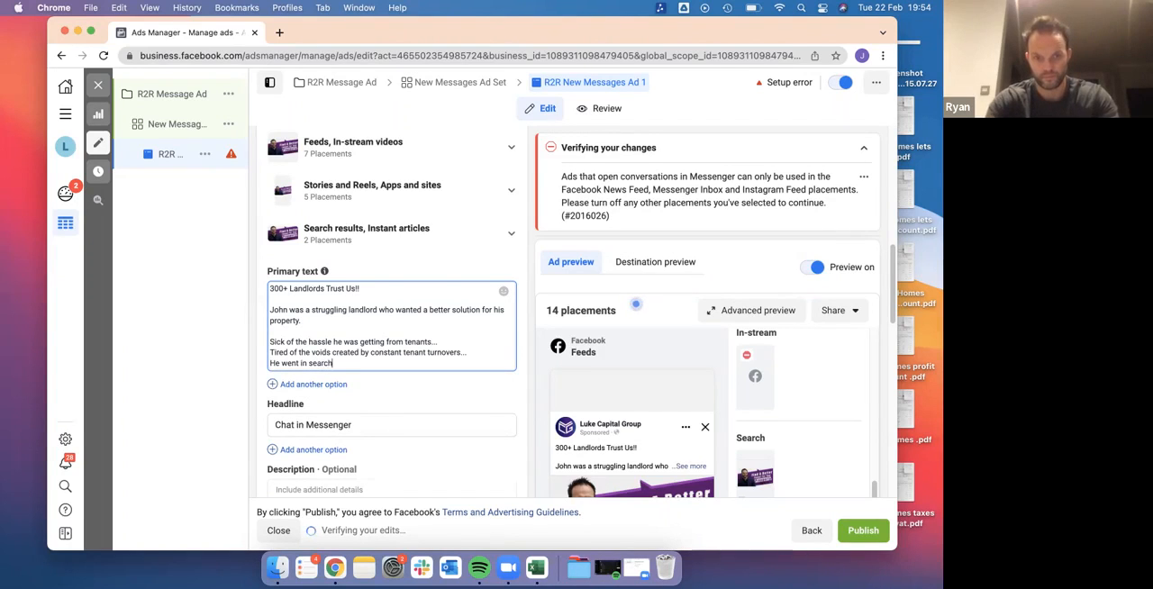
{"action": "type", "text": " of a bet"}
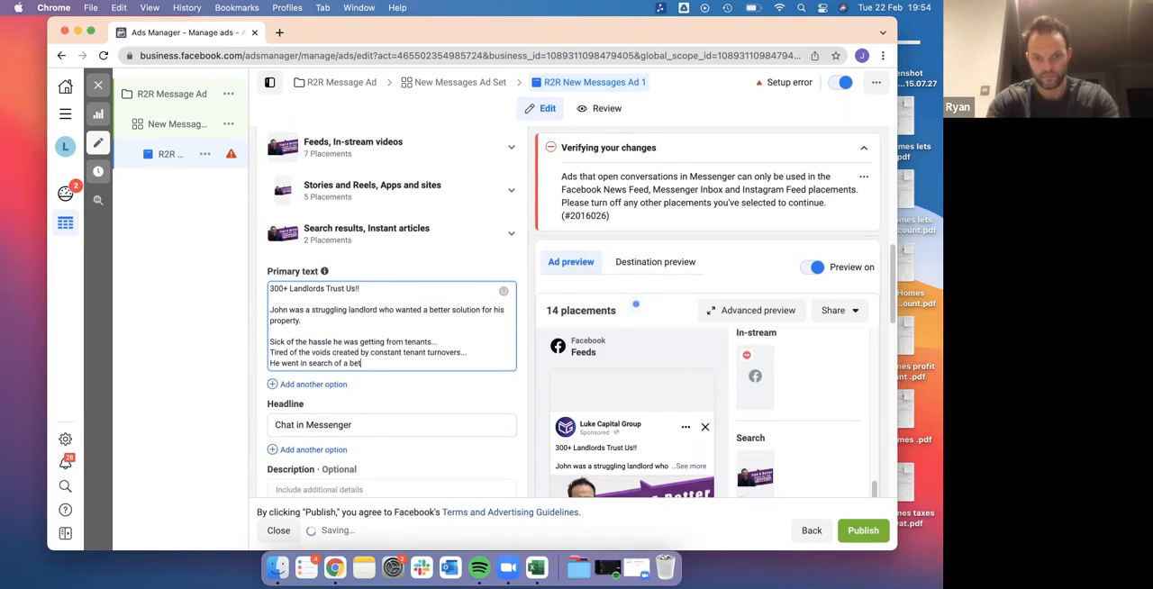
{"action": "type", "text": "ter solution and"}
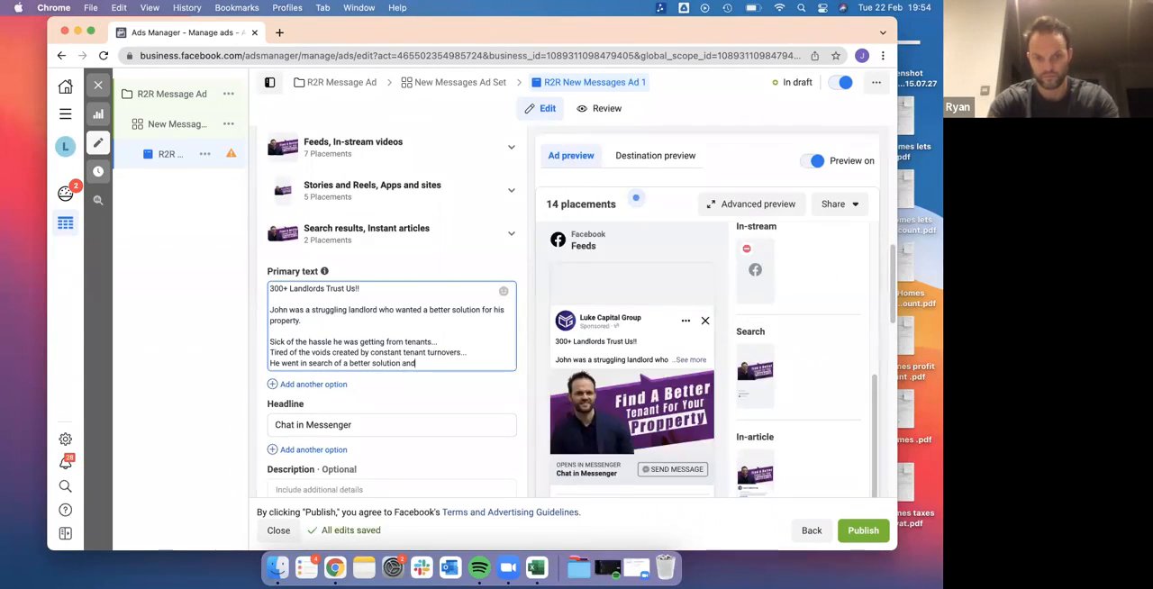
{"action": "type", "text": " stumbled across the Luke"}
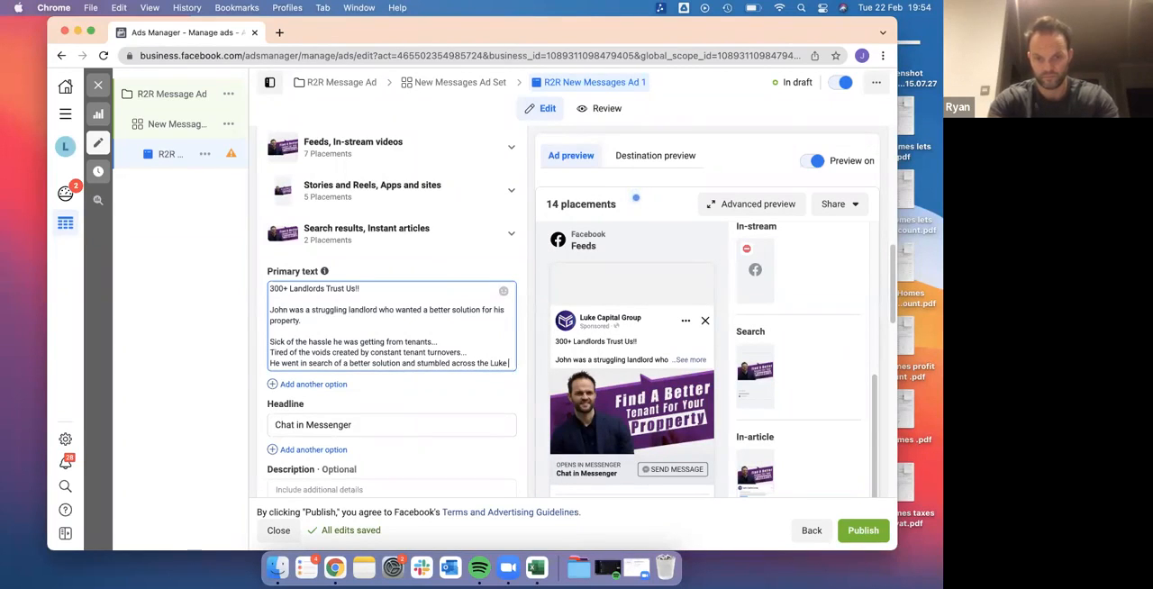
{"action": "type", "text": " Capital Group."}
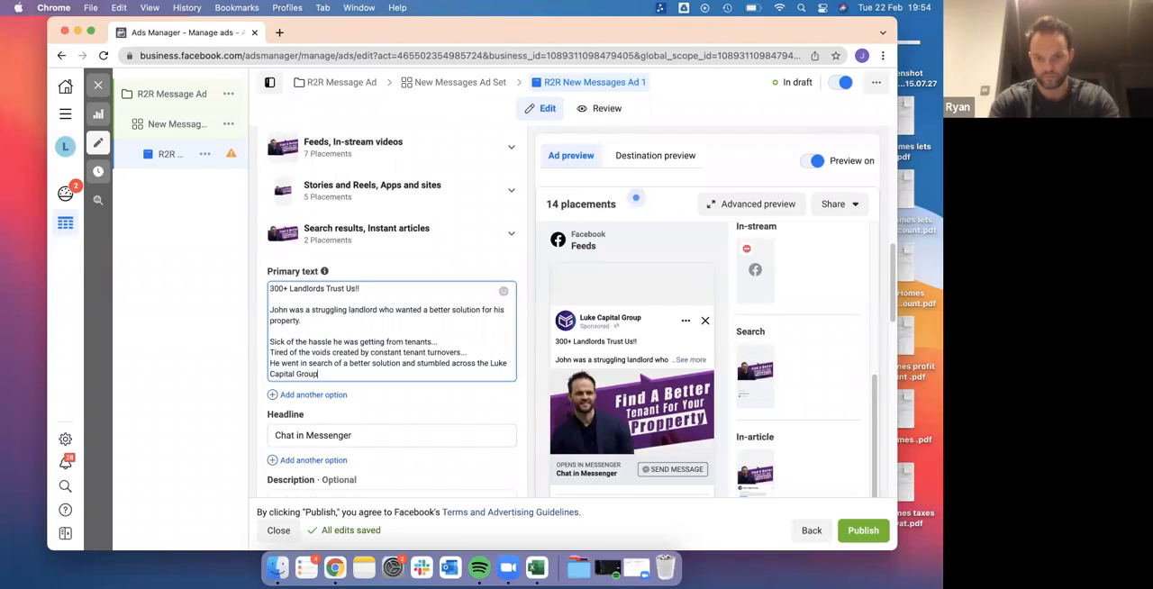
Begin a new paragraph in the primary text with "Here at the Luke Capital Group we help landlords", leaving a blank line above it
{"action": "key", "text": "Return"}
{"action": "key", "text": "Return"}
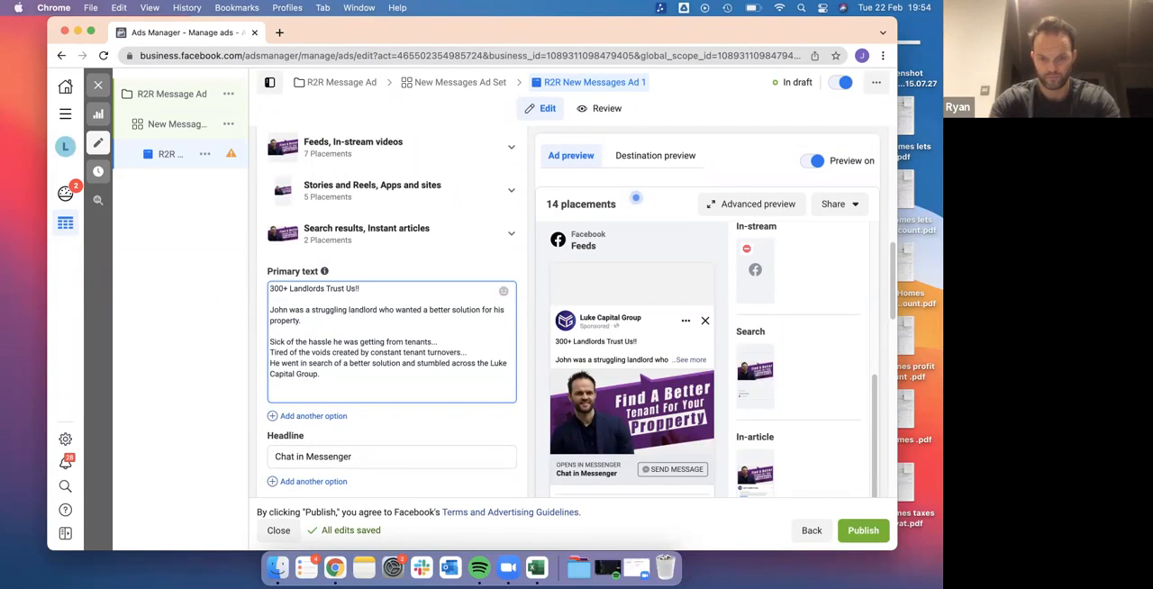
{"action": "type", "text": "Here at the L"}
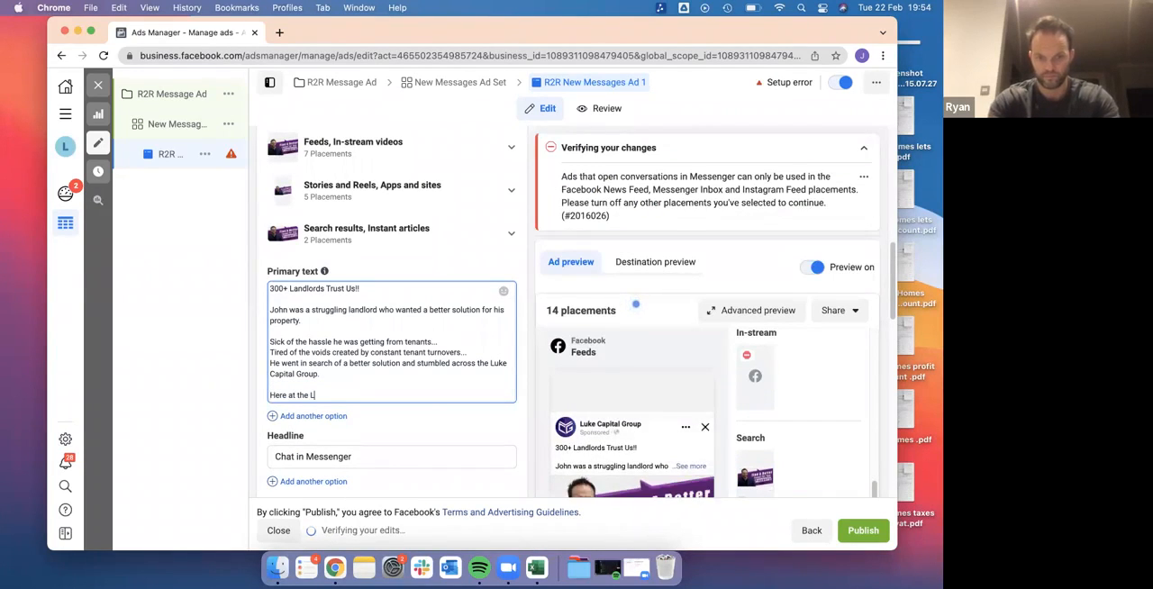
{"action": "type", "text": "uke Capoital"}
{"action": "key", "text": "BackSpace"}
{"action": "key", "text": "BackSpace"}
{"action": "key", "text": "BackSpace"}
{"action": "key", "text": "BackSpace"}
{"action": "key", "text": "BackSpace"}
{"action": "type", "text": "ital Group "}
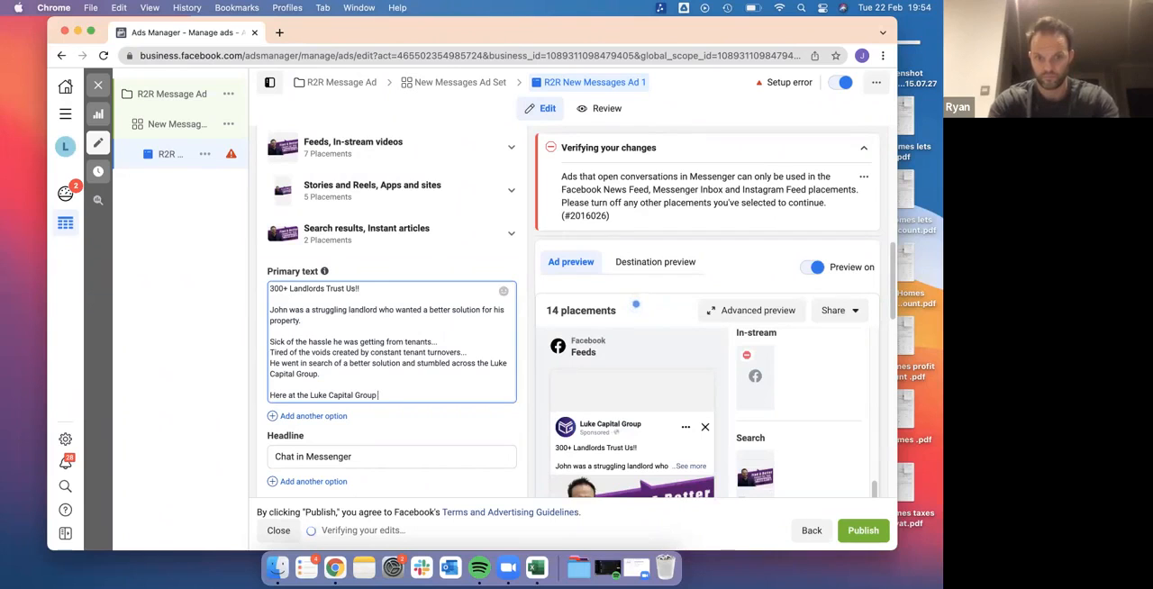
{"action": "type", "text": "we help"}
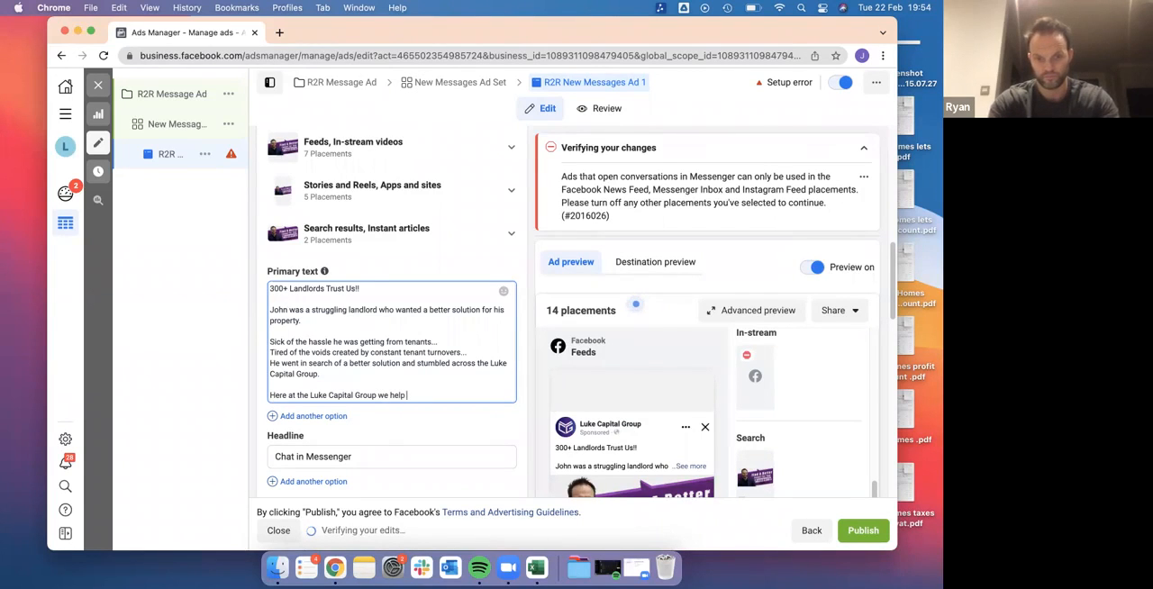
{"action": "type", "text": " landlords"}
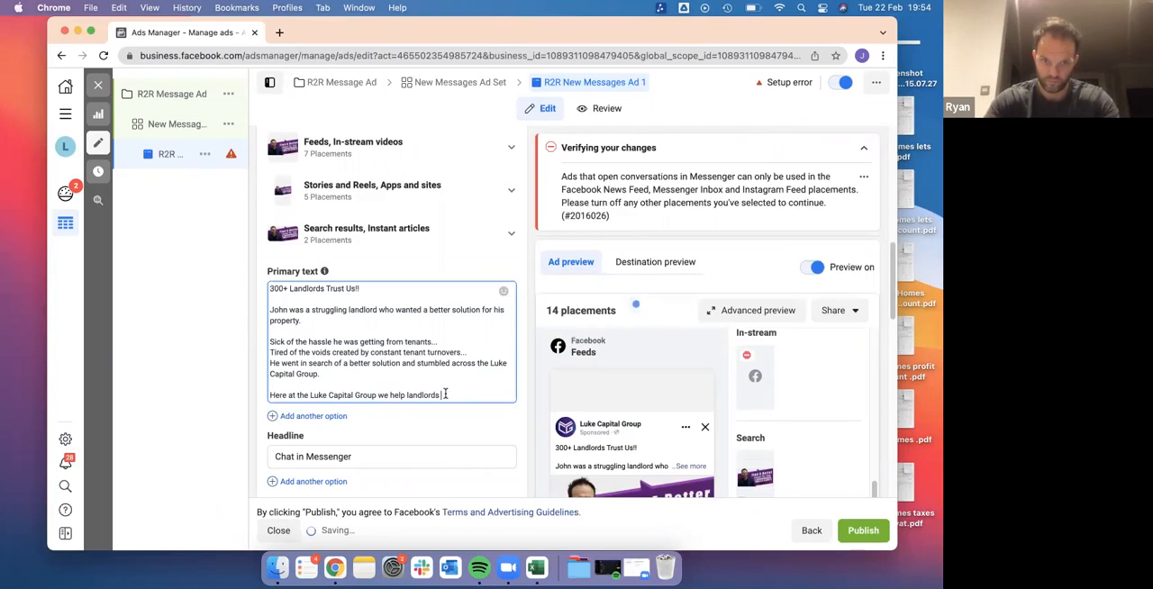
{"action": "type", "text": "."}
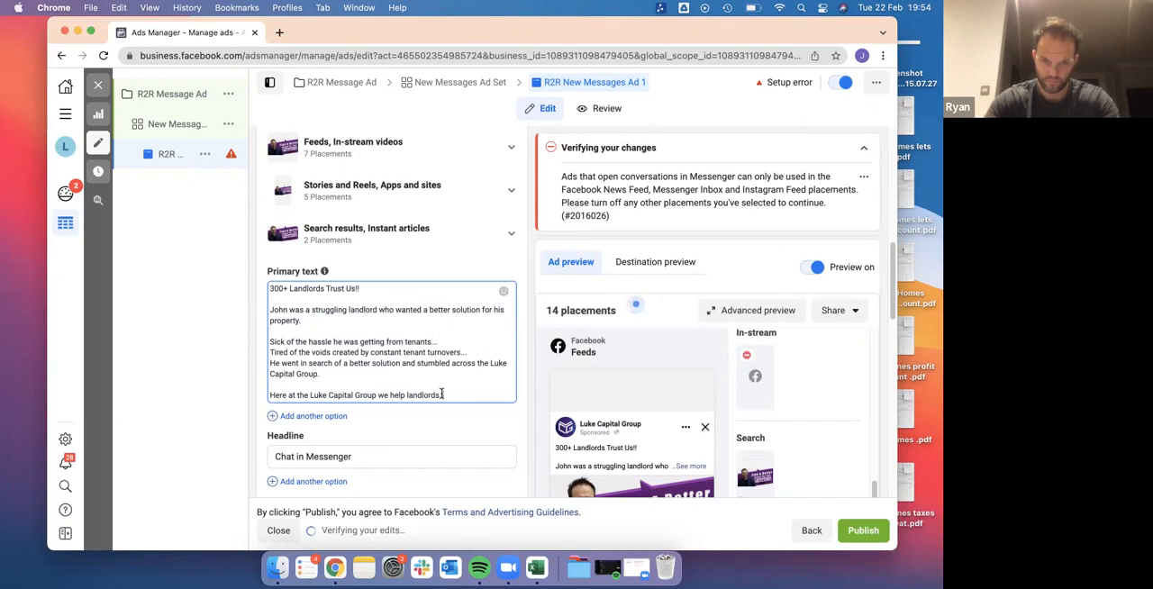
Continue the sentence with "like", the landlord's first name, and "free themselves from the day to day of managing tenants"
{"action": "key", "text": "BackSpace"}
{"action": "type", "text": "like John "}
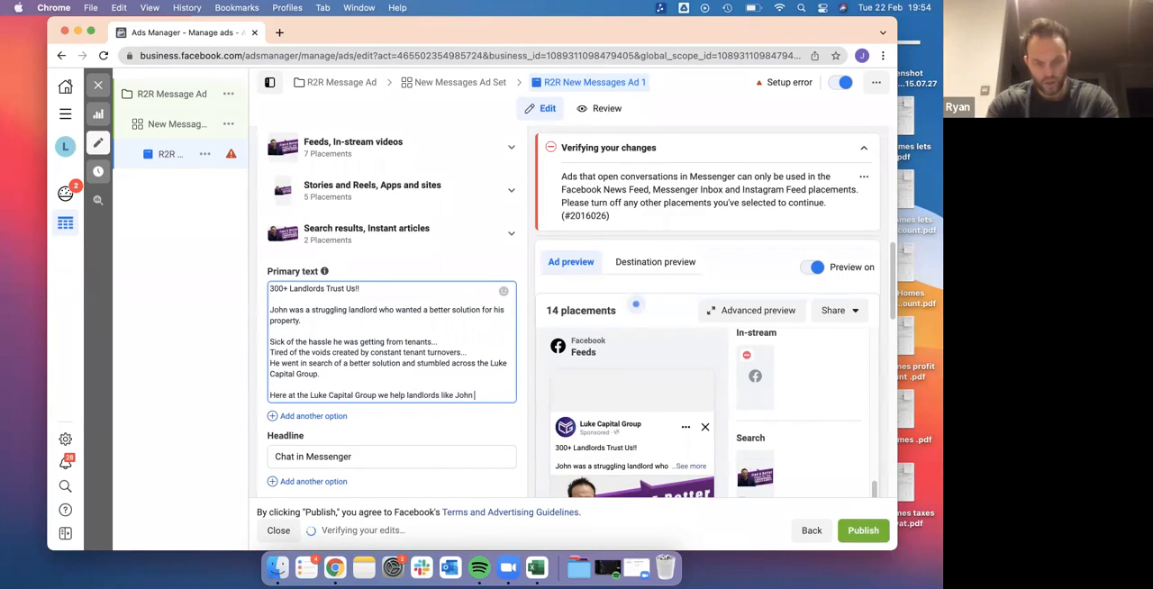
{"action": "type", "text": "free thems"}
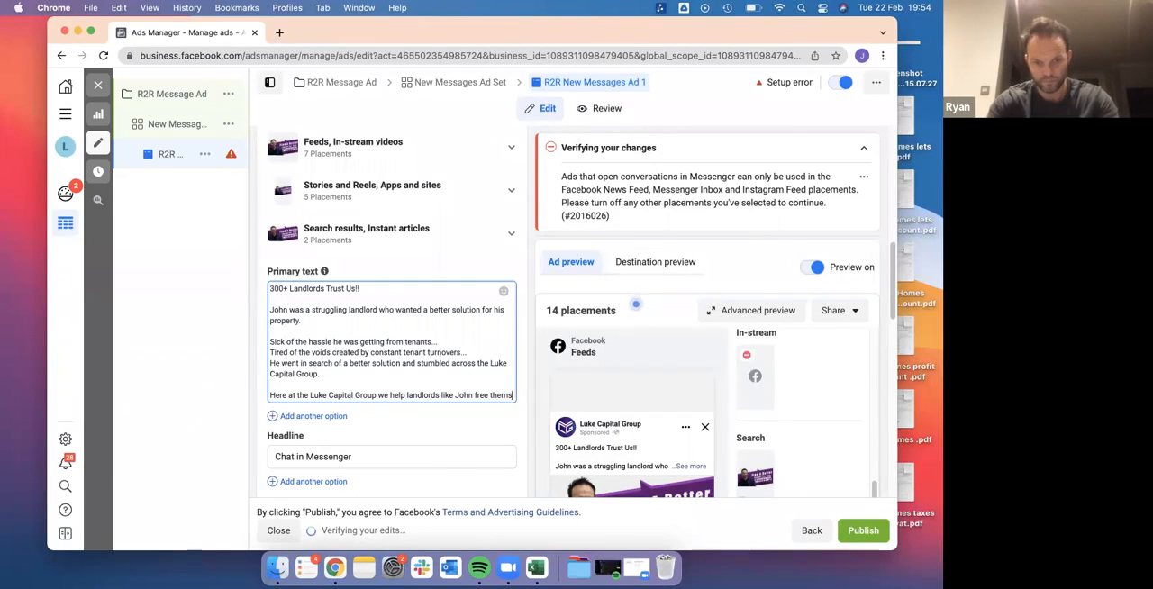
{"action": "type", "text": "elves from the"}
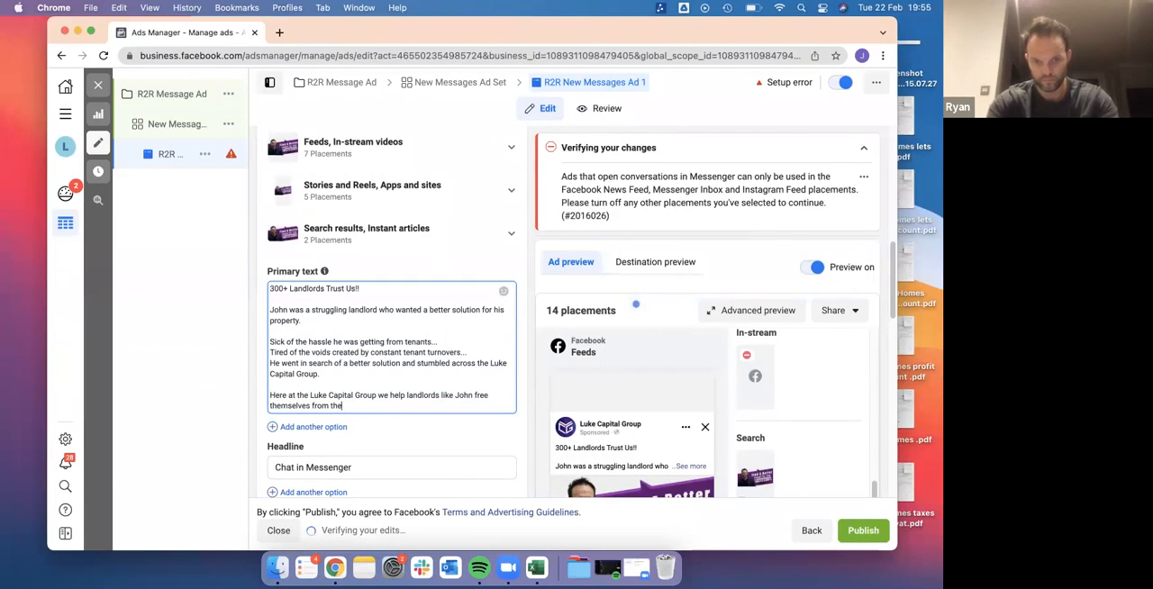
{"action": "type", "text": " day to day of"}
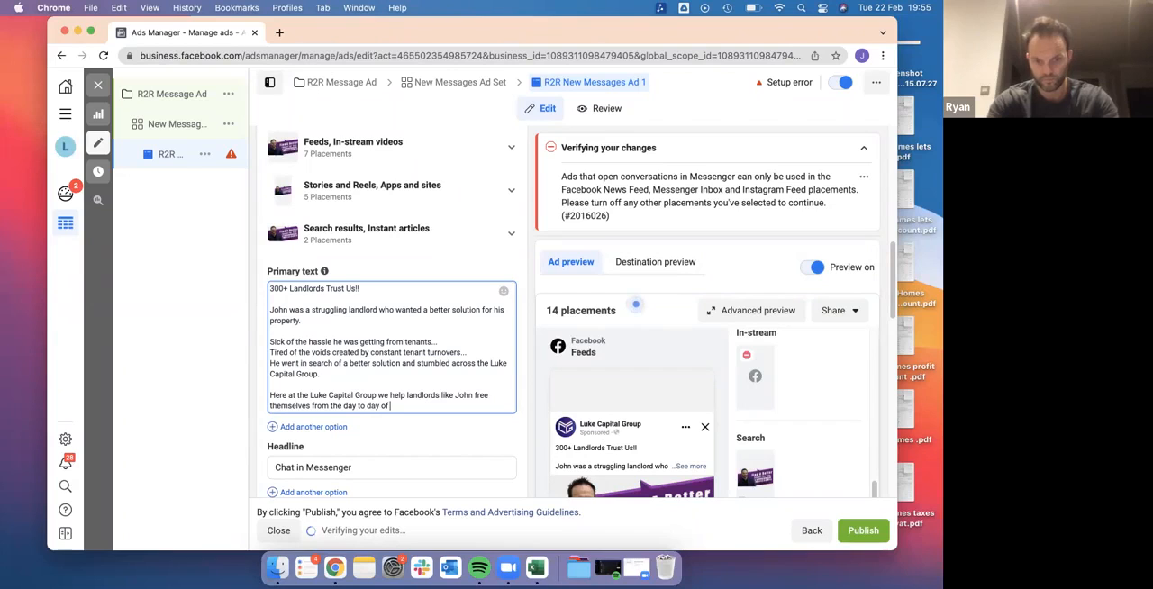
{"action": "type", "text": " managing t"}
{"action": "type", "text": "ts"}
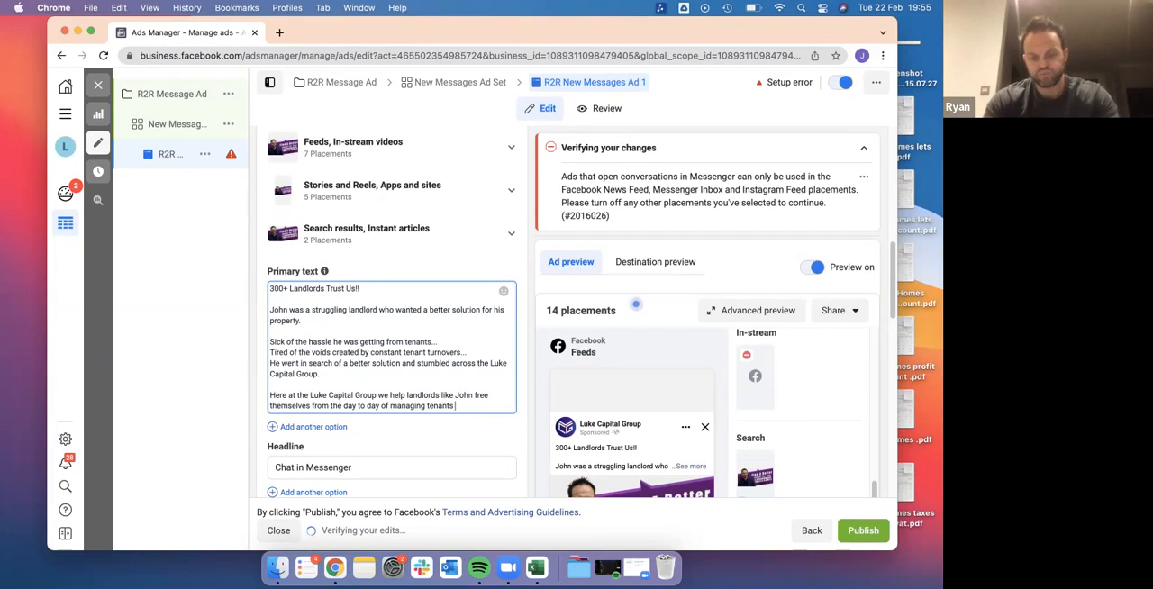
{"action": "type", "text": "with"}
{"action": "key", "text": "BackSpace"}
{"action": "key", "text": "BackSpace"}
{"action": "key", "text": "BackSpace"}
{"action": "key", "text": "BackSpace"}
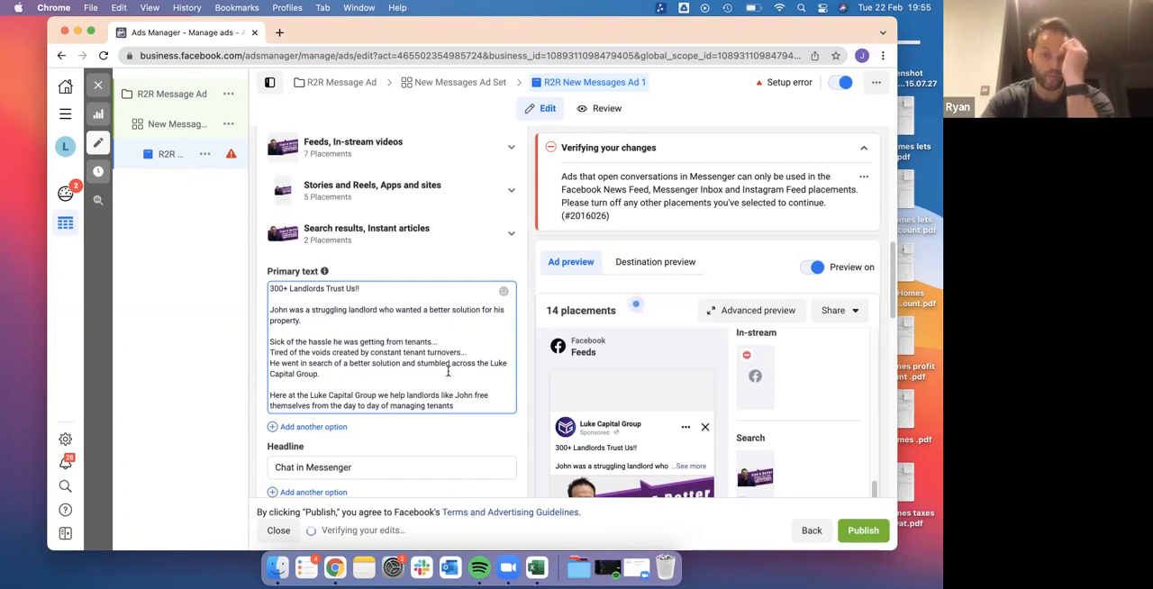
End the sentence about managing tenants with a full stop and leave a blank line below it
{"action": "scroll", "coordinate": [440, 368], "scroll_direction": "down", "scroll_amount": 1}
{"action": "scroll", "coordinate": [440, 368], "scroll_direction": "down", "scroll_amount": 1}
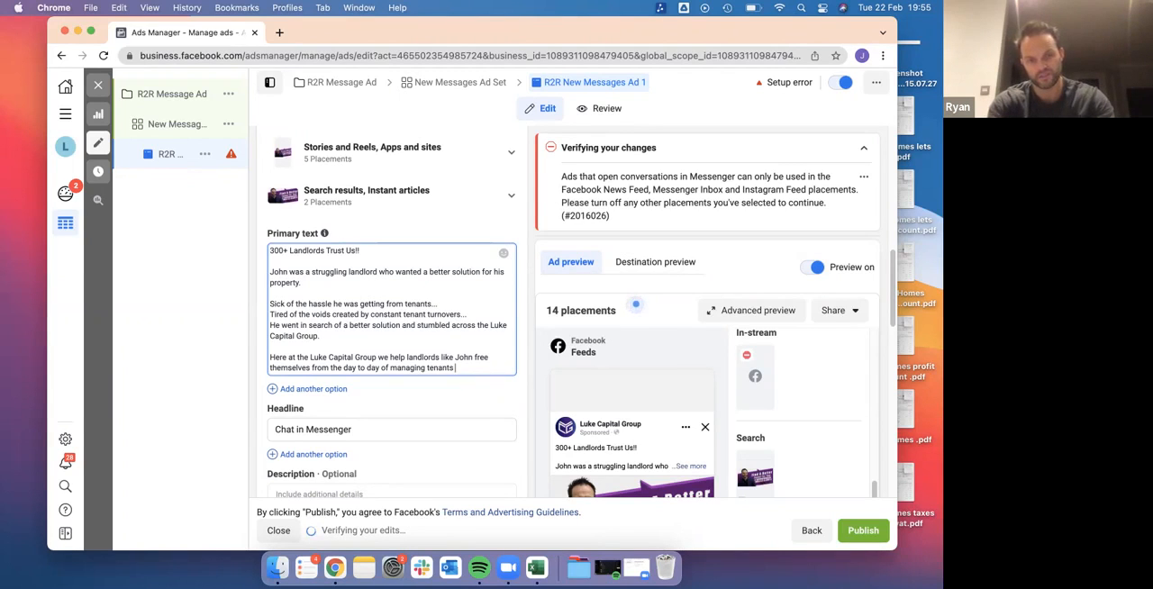
{"action": "key", "text": "Return"}
{"action": "key", "text": "Return"}
{"action": "type", "text": "We w"}
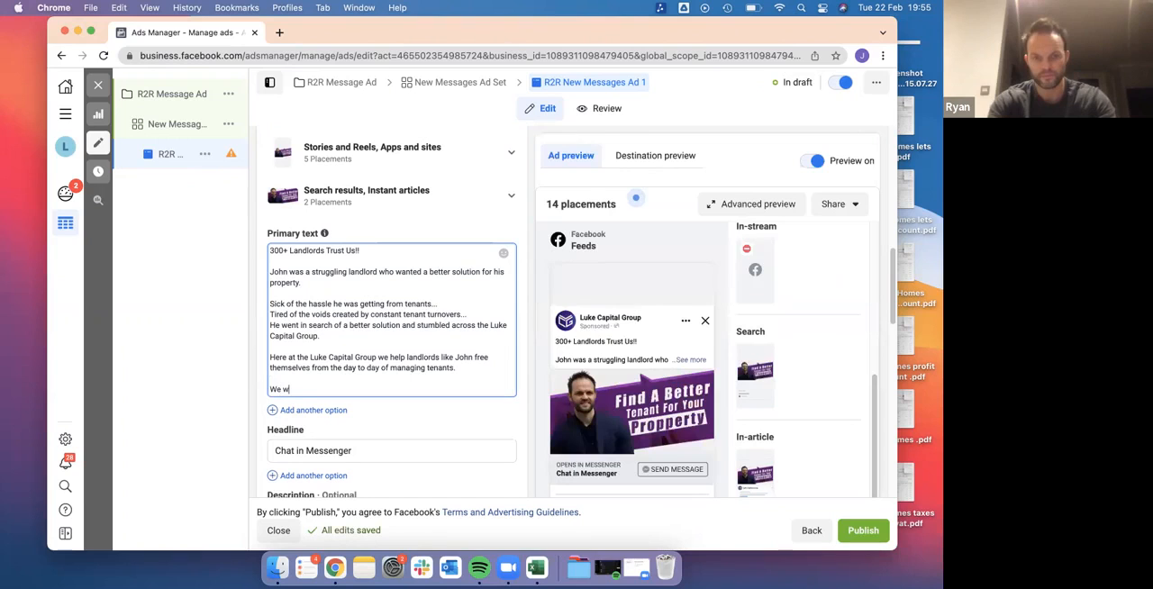
{"action": "key", "text": "BackSpace"}
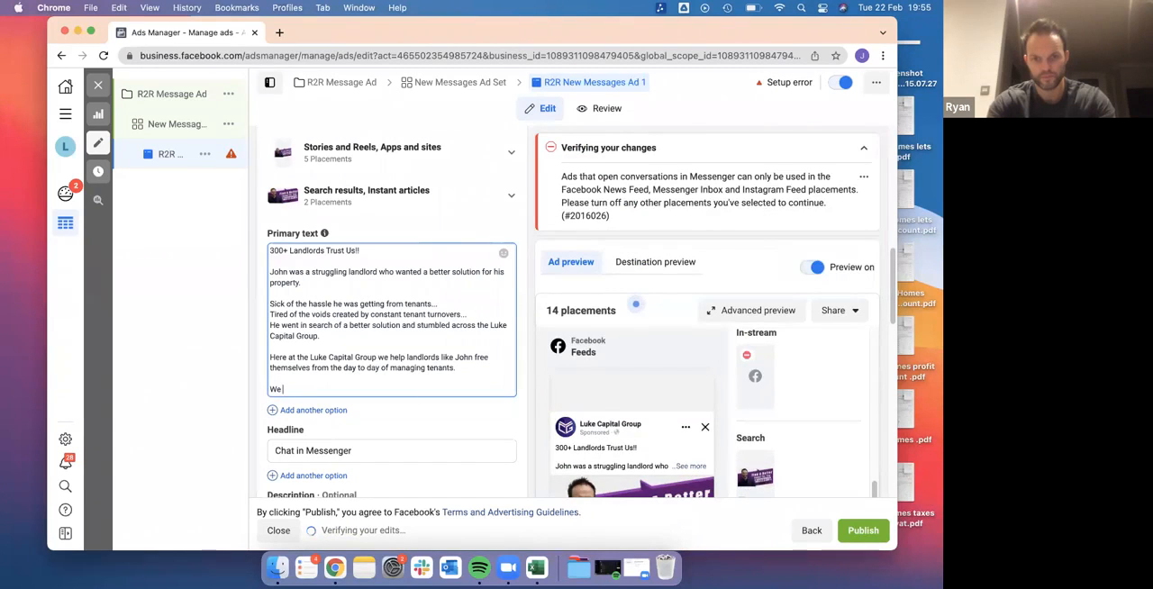
{"action": "key", "text": "BackSpace"}
{"action": "key", "text": "BackSpace"}
{"action": "key", "text": "BackSpace"}
Begin the last paragraph of the primary text with "Within 24 hours of meeting"
{"action": "type", "text": "Within 24 hours of meeting our fr"}
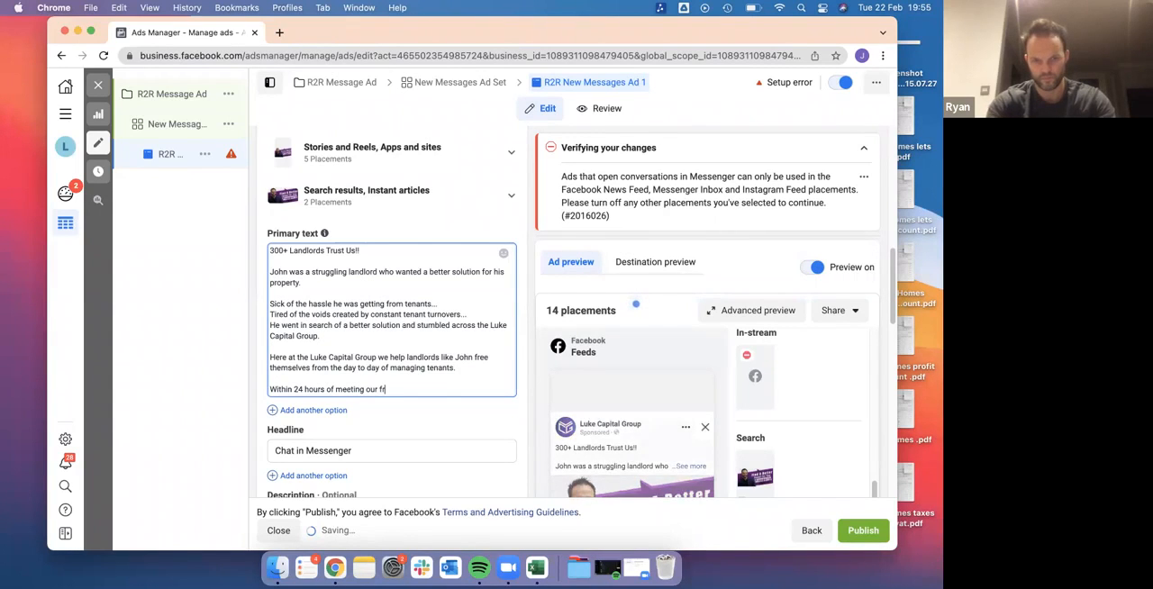
{"action": "key", "text": "BackSpace"}
{"action": "key", "text": "BackSpace"}
{"action": "key", "text": "BackSpace"}
{"action": "key", "text": "BackSpace"}
{"action": "key", "text": "BackSpace"}
{"action": "key", "text": "BackSpace"}
{"action": "key", "text": "BackSpace"}
Replace "meeting" in the last paragraph with "speaking to" followed by the colleague's first name
{"action": "left_click_drag", "start_coordinate": [336, 389], "coordinate": [396, 387]}
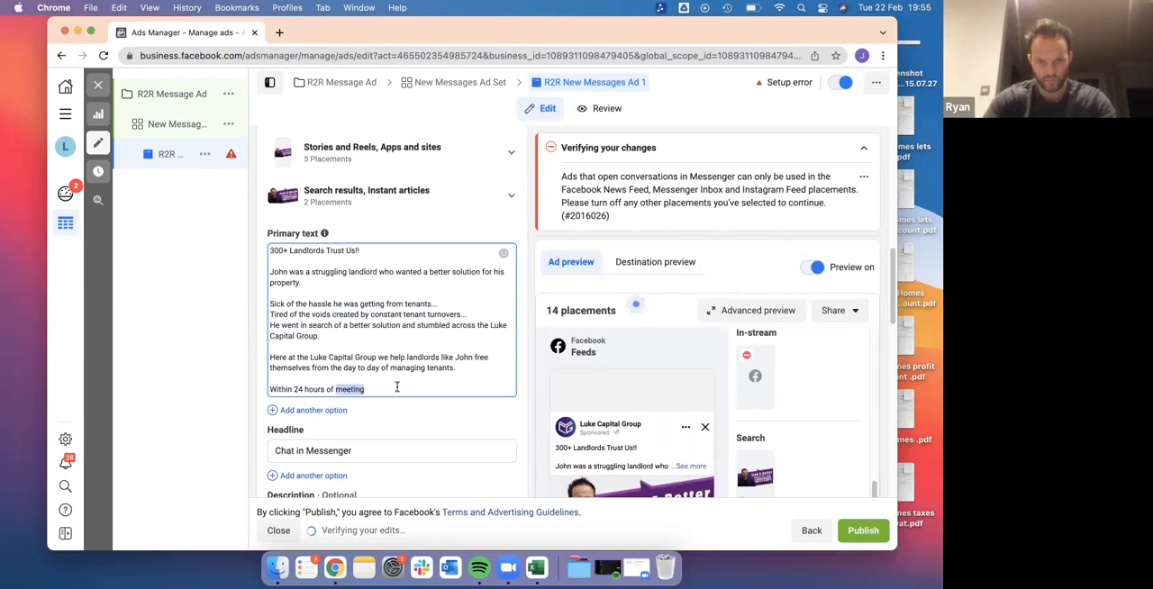
{"action": "type", "text": "speakingto"}
{"action": "key", "text": "BackSpace"}
{"action": "key", "text": "BackSpace"}
{"action": "key", "text": "BackSpace"}
{"action": "type", "text": "g to Joanne"}
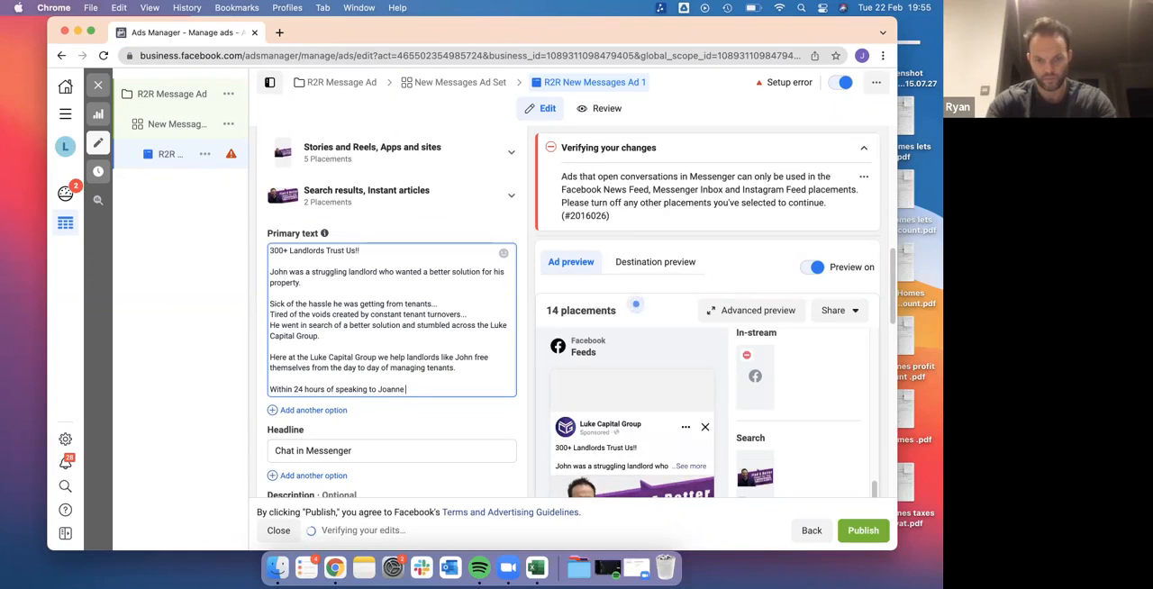
{"action": "type", "text": " who deals with our"}
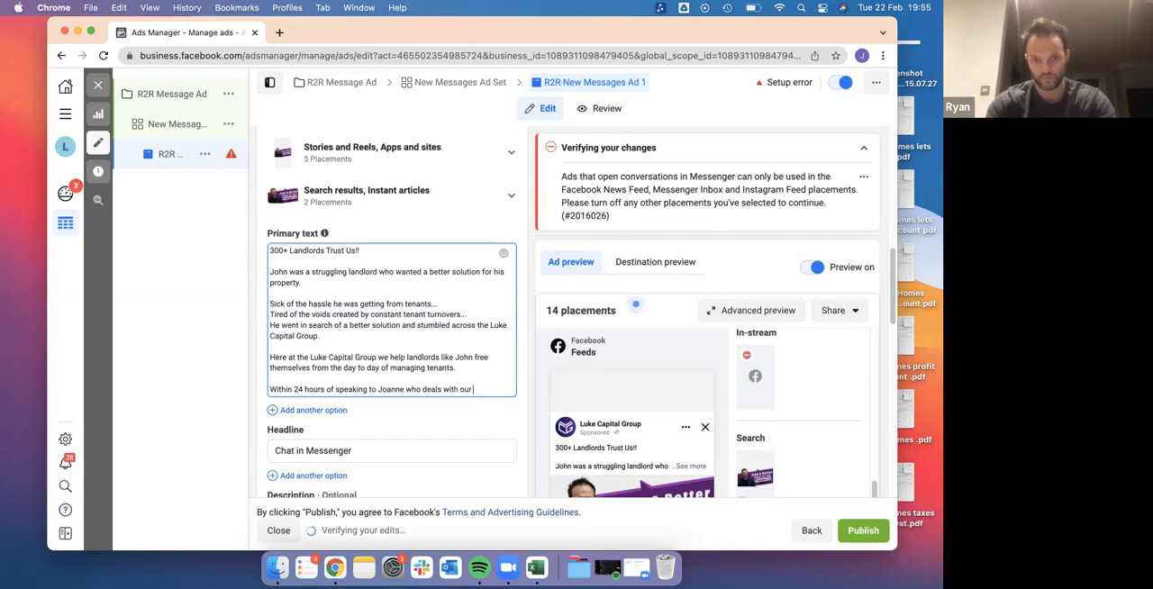
{"action": "key", "text": "BackSpace"}
{"action": "key", "text": "BackSpace"}
{"action": "key", "text": "BackSpace"}
{"action": "key", "text": "BackSpace"}
{"action": "key", "text": "BackSpace"}
{"action": "key", "text": "BackSpace"}
{"action": "key", "text": "BackSpace"}
{"action": "key", "text": "BackSpace"}
{"action": "key", "text": "BackSpace"}
{"action": "key", "text": "BackSpace"}
{"action": "key", "text": "BackSpace"}
{"action": "key", "text": "BackSpace"}
{"action": "key", "text": "BackSpace"}
{"action": "key", "text": "BackSpace"}
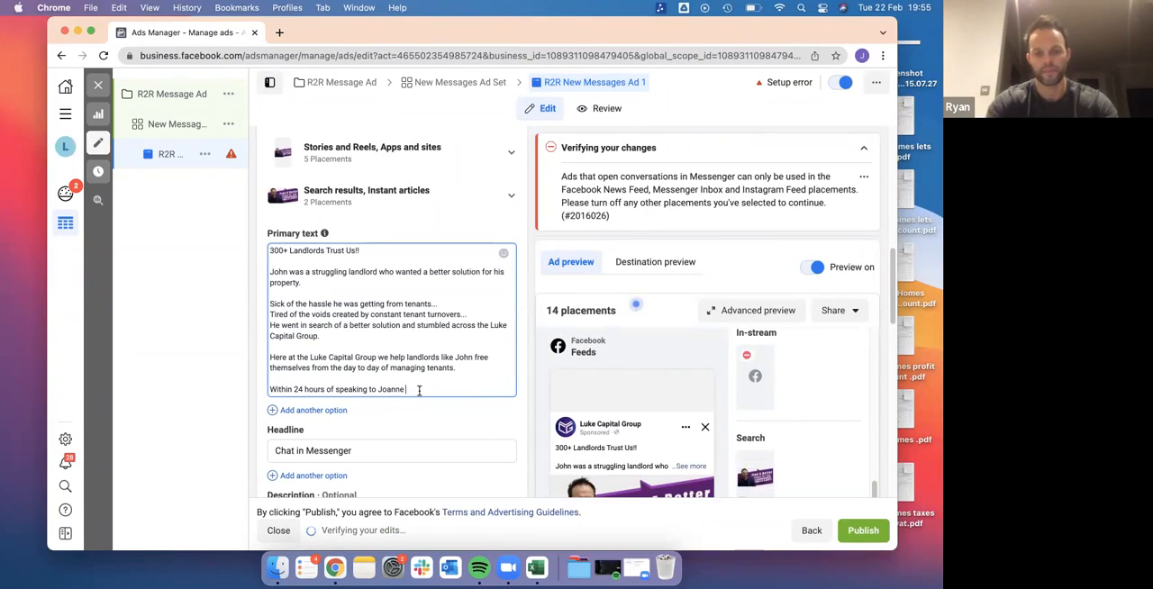
{"action": "type", "text": "she"}
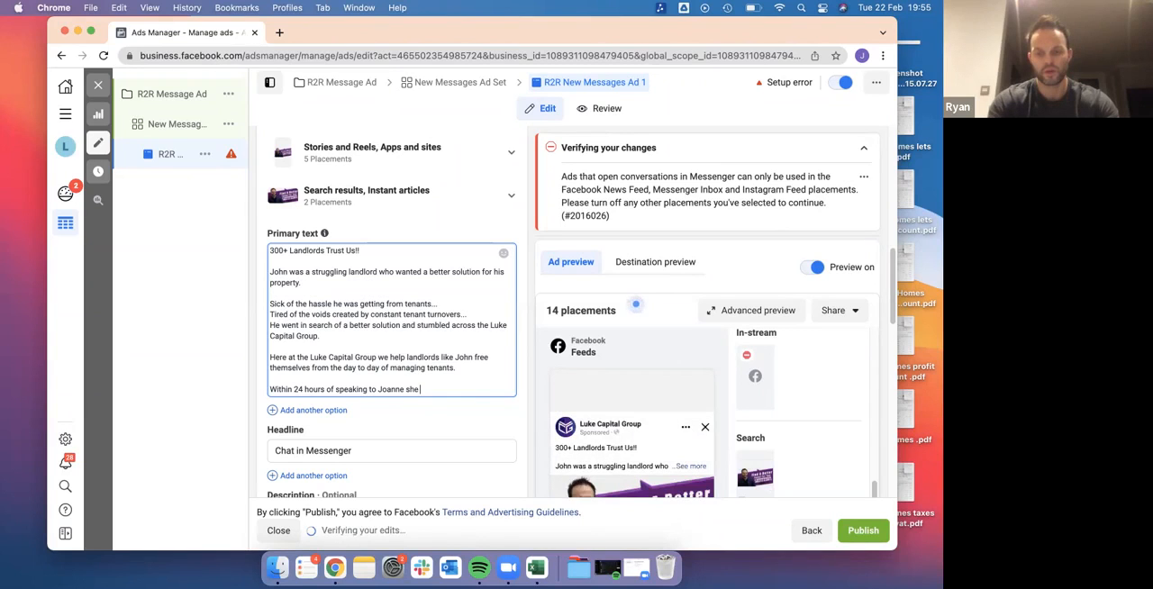
{"action": "key", "text": "BackSpace"}
{"action": "key", "text": "BackSpace"}
{"action": "key", "text": "BackSpace"}
{"action": "key", "text": "BackSpace"}
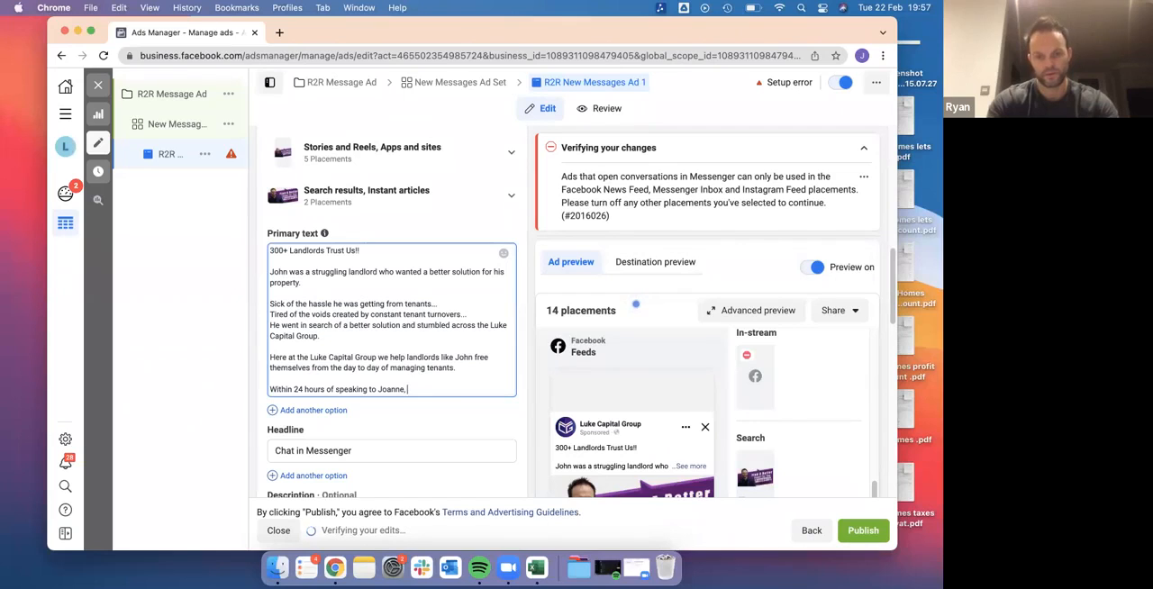
Continue the sentence with the landlord's first name and "had signed his property over for 5 years"
{"action": "type", "text": "John h"}
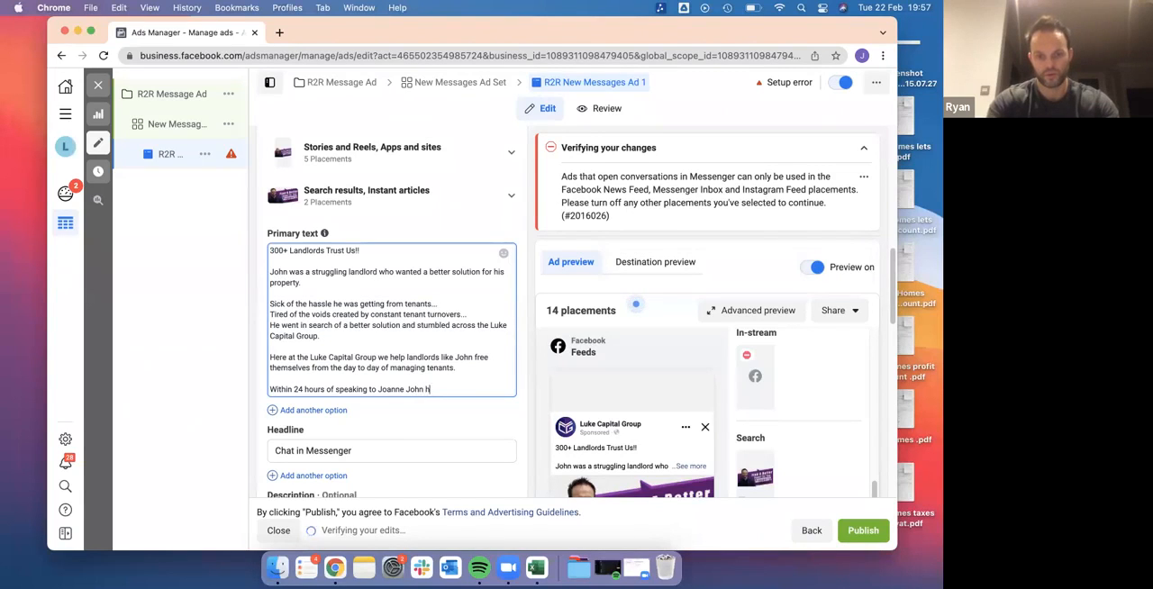
{"action": "type", "text": "ad signed his"}
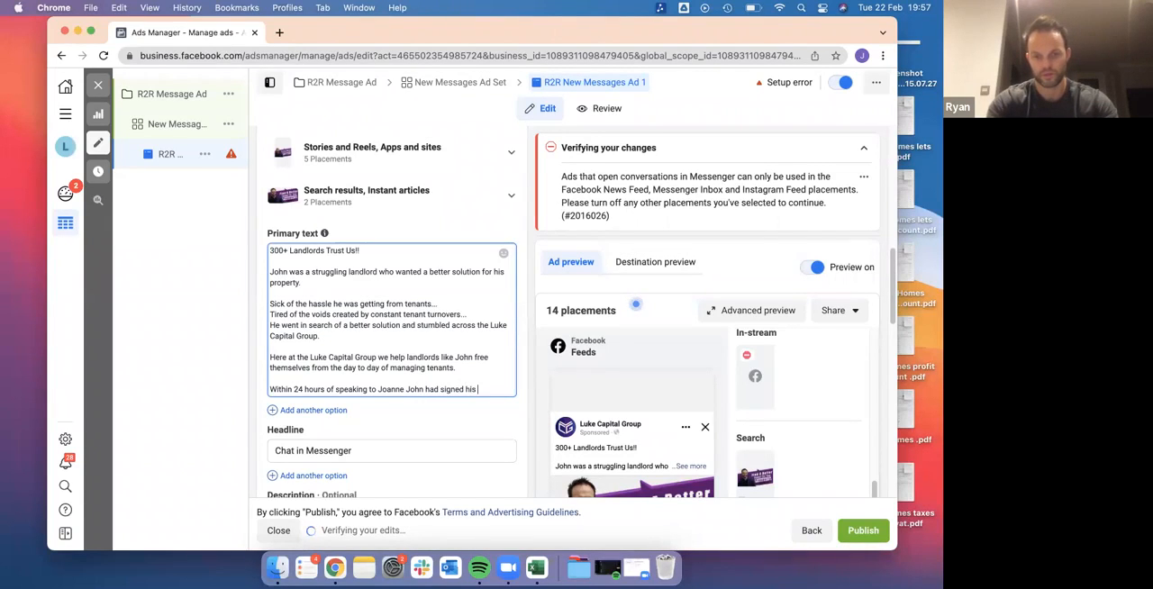
{"action": "type", "text": " property over and"}
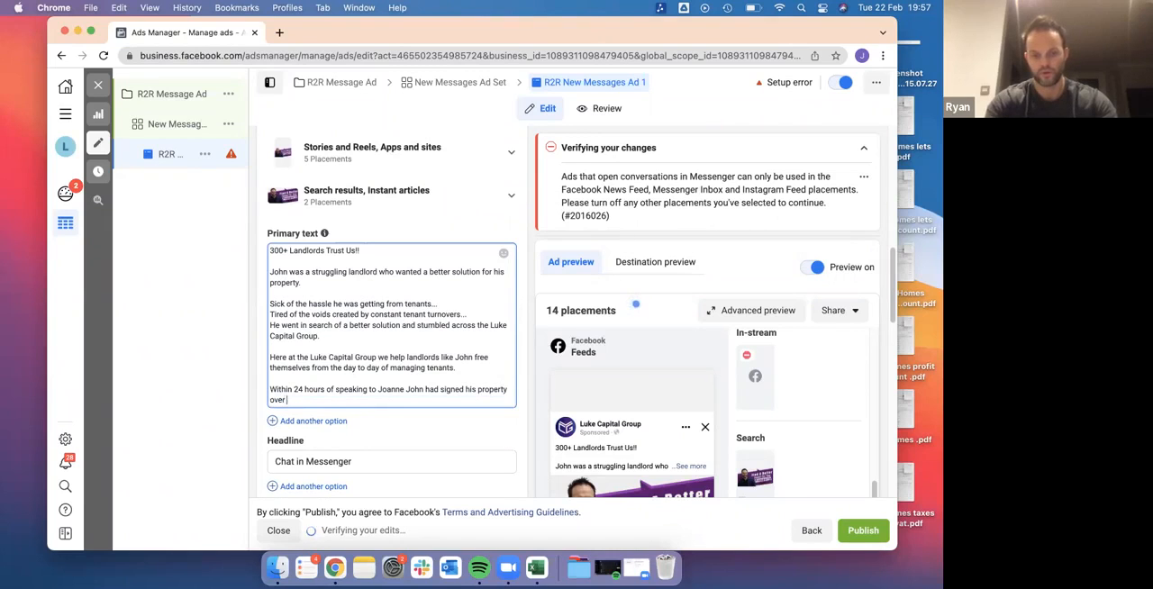
{"action": "key", "text": "BackSpace"}
{"action": "key", "text": "BackSpace"}
{"action": "key", "text": "BackSpace"}
{"action": "key", "text": "BackSpace"}
{"action": "type", "text": "for 5 years"}
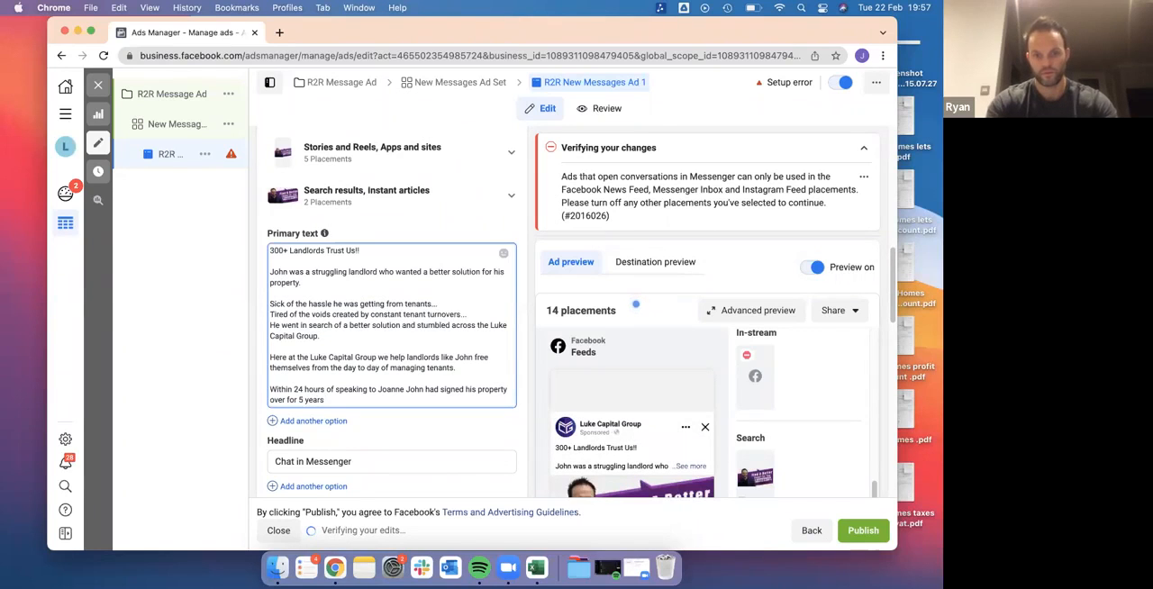
{"action": "type", "text": " of "}
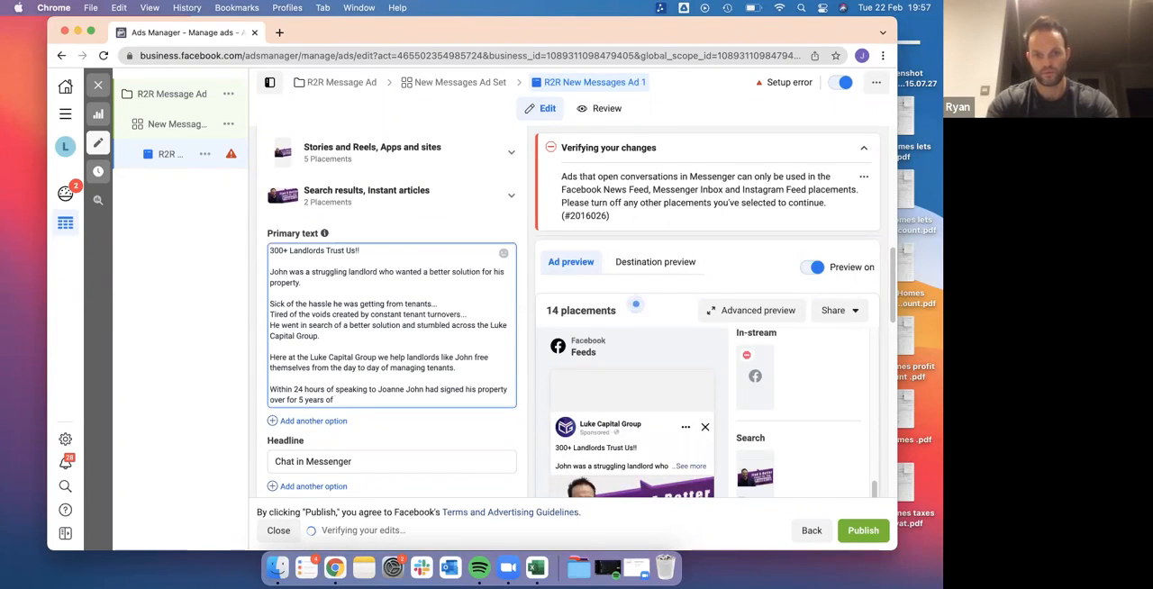
{"action": "type", "text": "guarantee"}
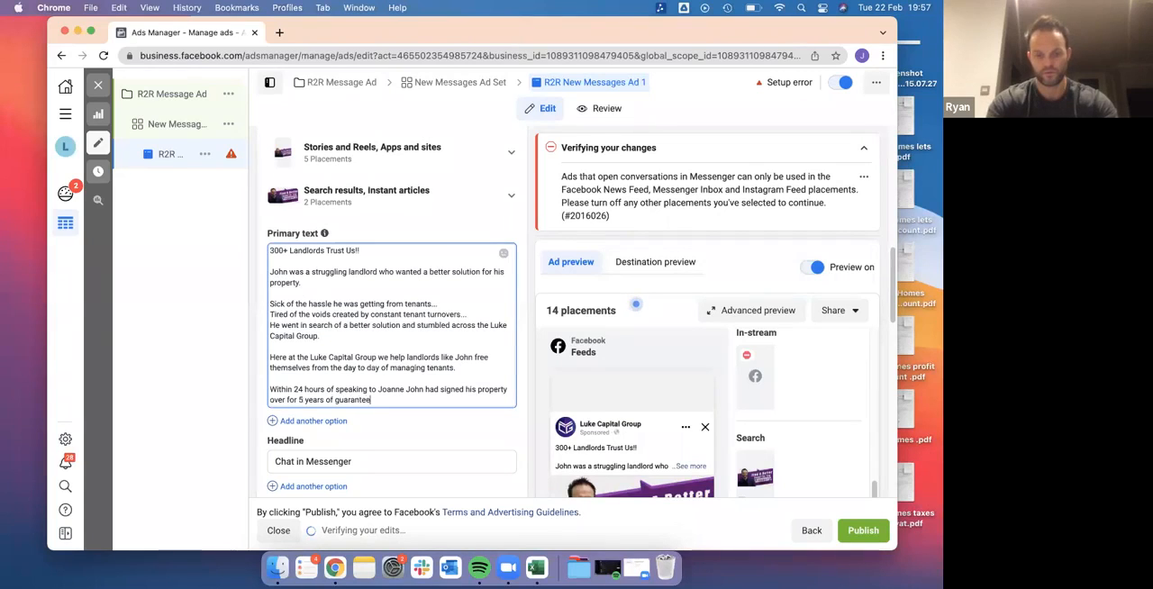
{"action": "type", "text": "d rent backe"}
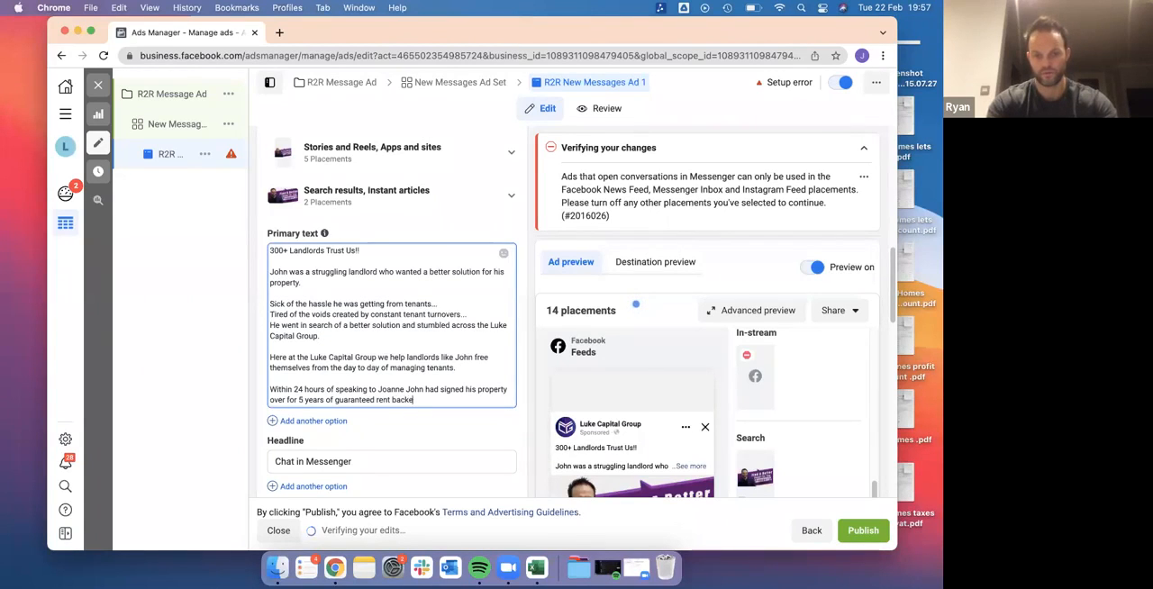
{"action": "type", "text": "d by a truste"}
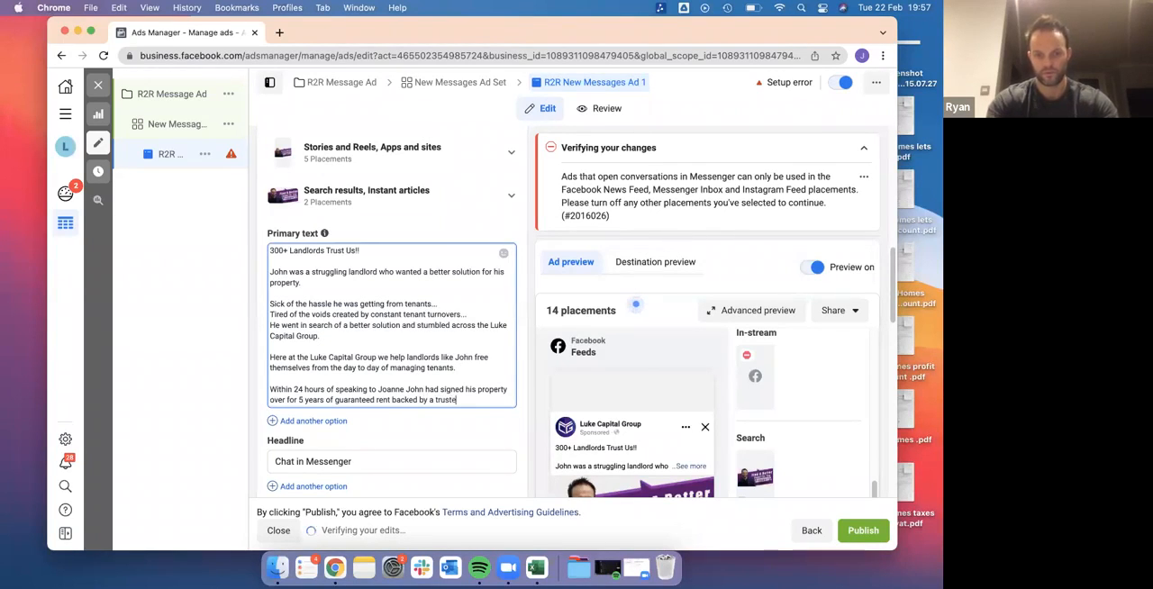
{"action": "type", "text": "d professional"}
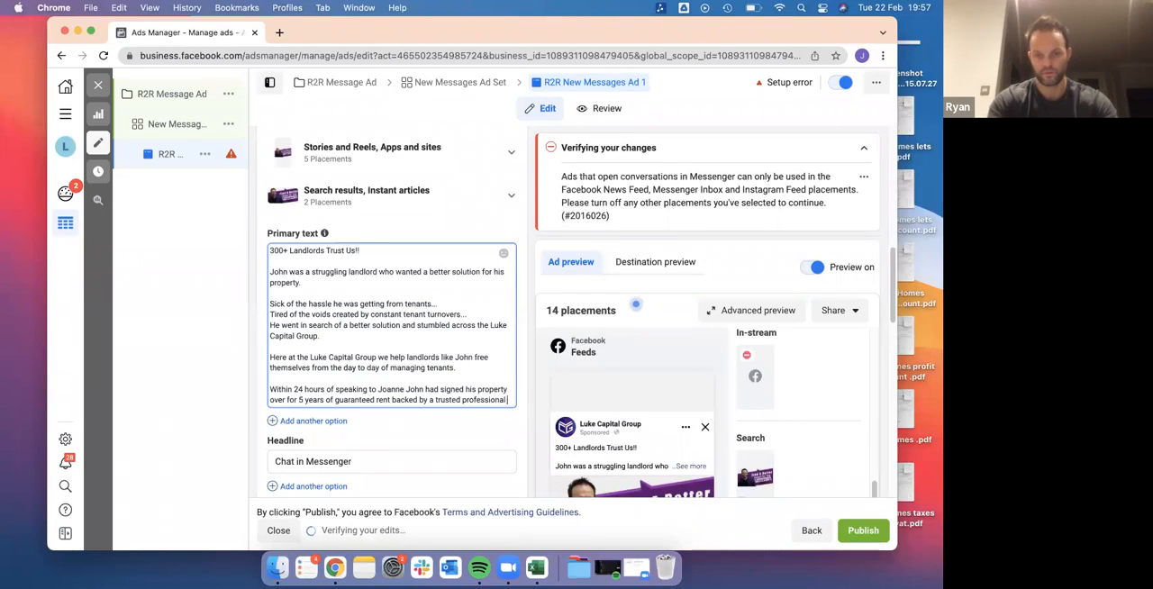
{"action": "type", "text": " operator."}
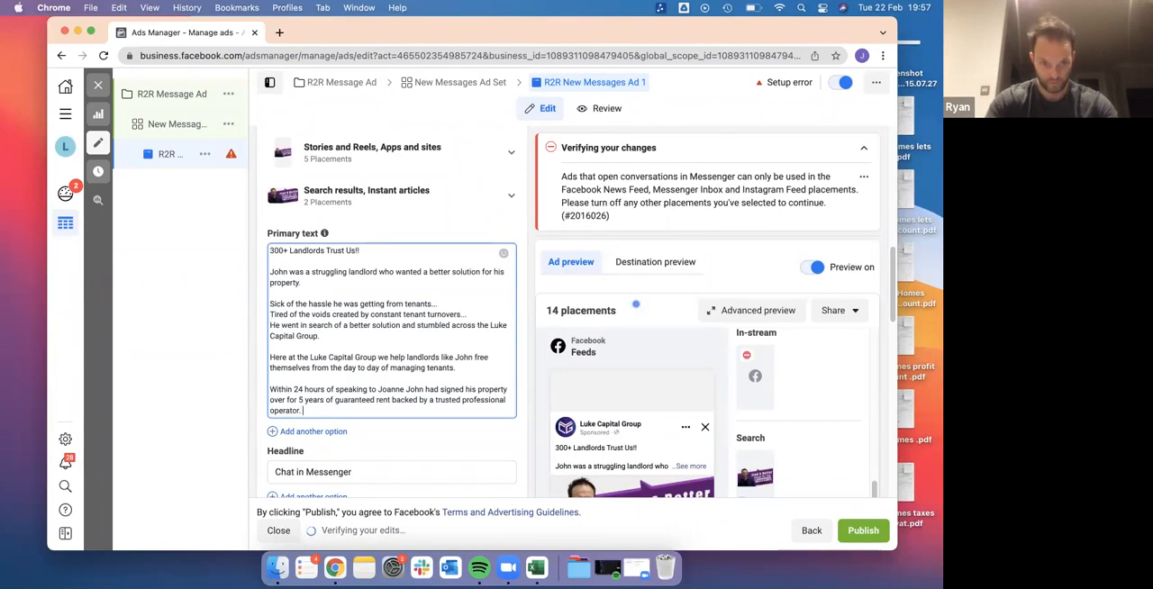
Finish the sentence with "of guaranteed rent backed by a trusted professional operator." and leave a blank line below it
{"action": "key", "text": "Return"}
{"action": "key", "text": "Return"}
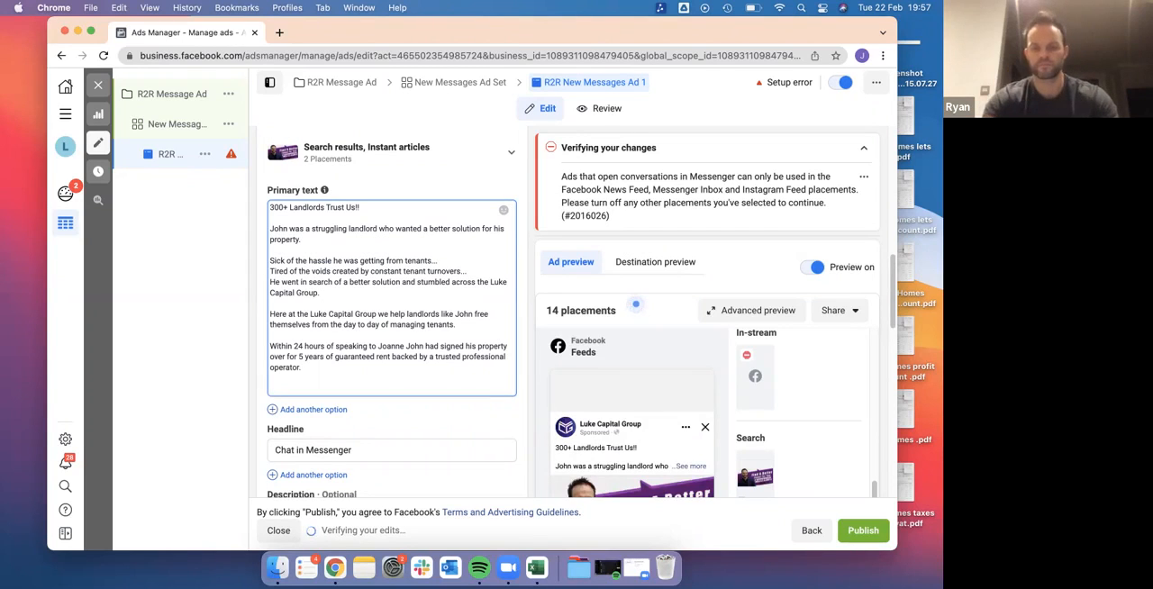
{"action": "type", "text": "If yo"}
{"action": "key", "text": "BackSpace"}
{"action": "key", "text": "BackSpace"}
{"action": "key", "text": "BackSpace"}
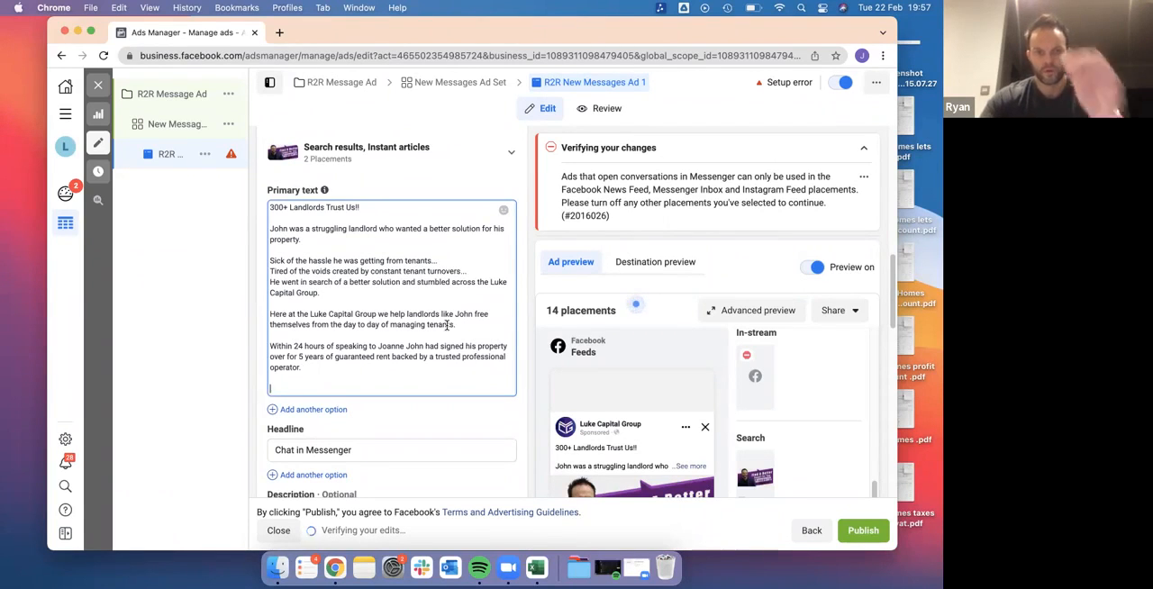
Insert a comma after the colleague's name in the "Within 24 hours" paragraph and return to the empty last line
{"action": "scroll", "coordinate": [447, 326], "scroll_direction": "up", "scroll_amount": 2}
{"action": "scroll", "coordinate": [447, 326], "scroll_direction": "down", "scroll_amount": 2}
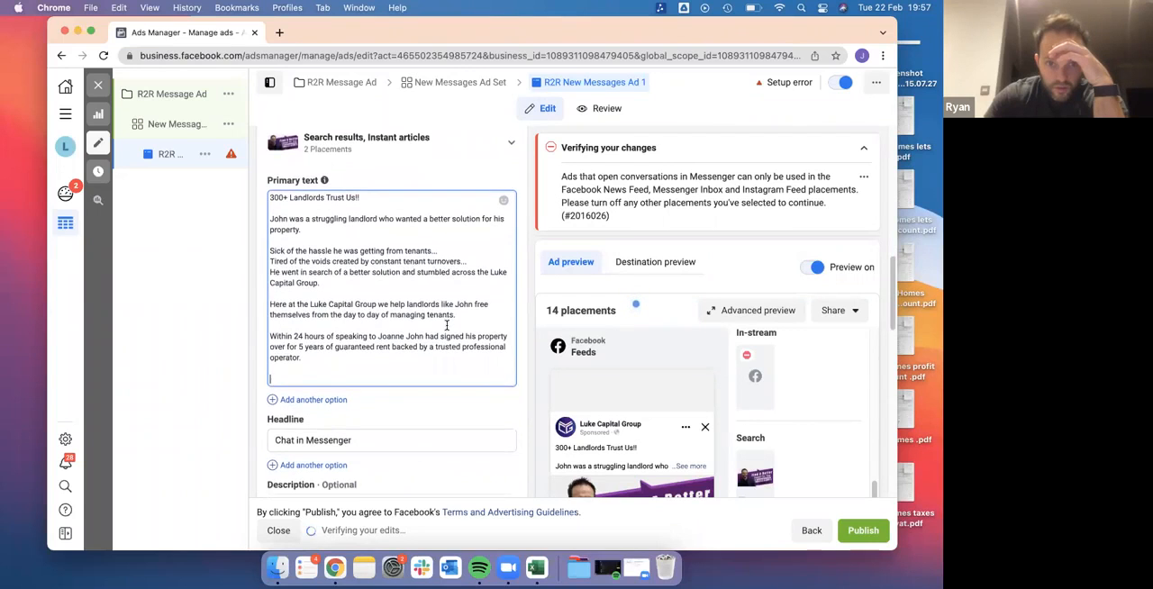
{"action": "scroll", "coordinate": [447, 327], "scroll_direction": "down", "scroll_amount": 1}
{"action": "scroll", "coordinate": [446, 326], "scroll_direction": "down", "scroll_amount": 1}
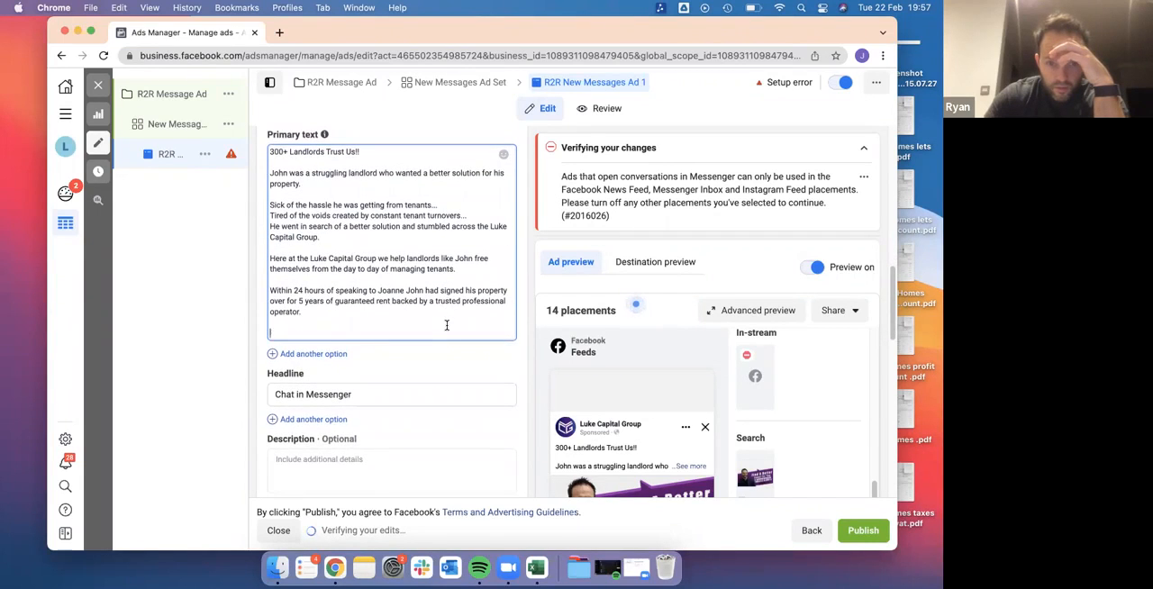
{"action": "left_click", "coordinate": [403, 290]}
{"action": "type", "text": ","}
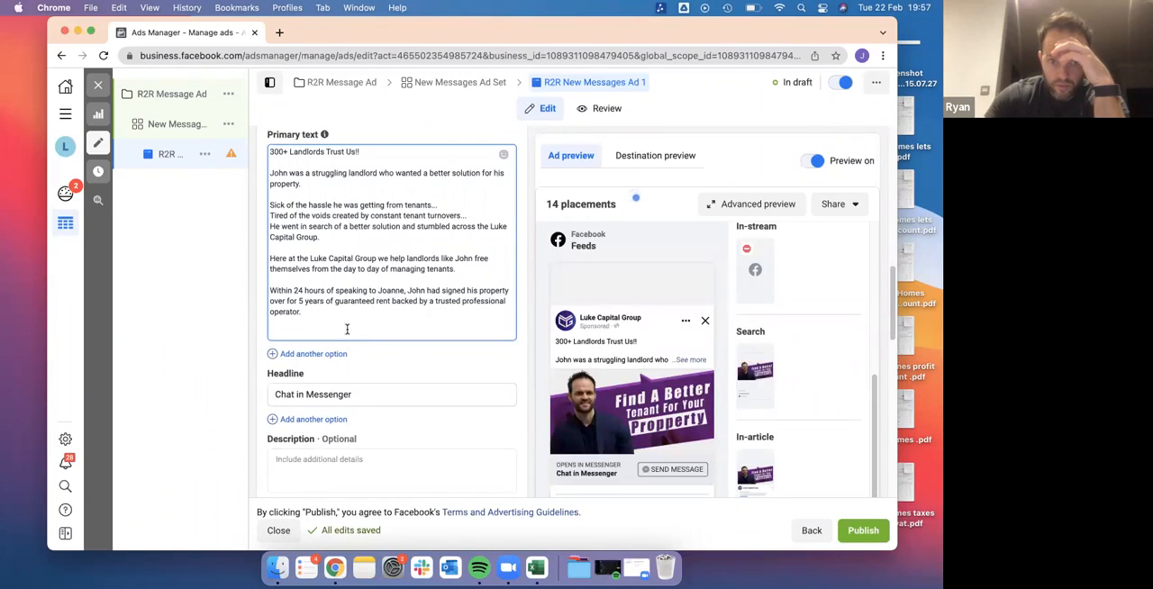
{"action": "left_click", "coordinate": [402, 335]}
{"action": "type", "text": "You"}
{"action": "key", "text": "BackSpace"}
{"action": "key", "text": "BackSpace"}
{"action": "key", "text": "BackSpace"}
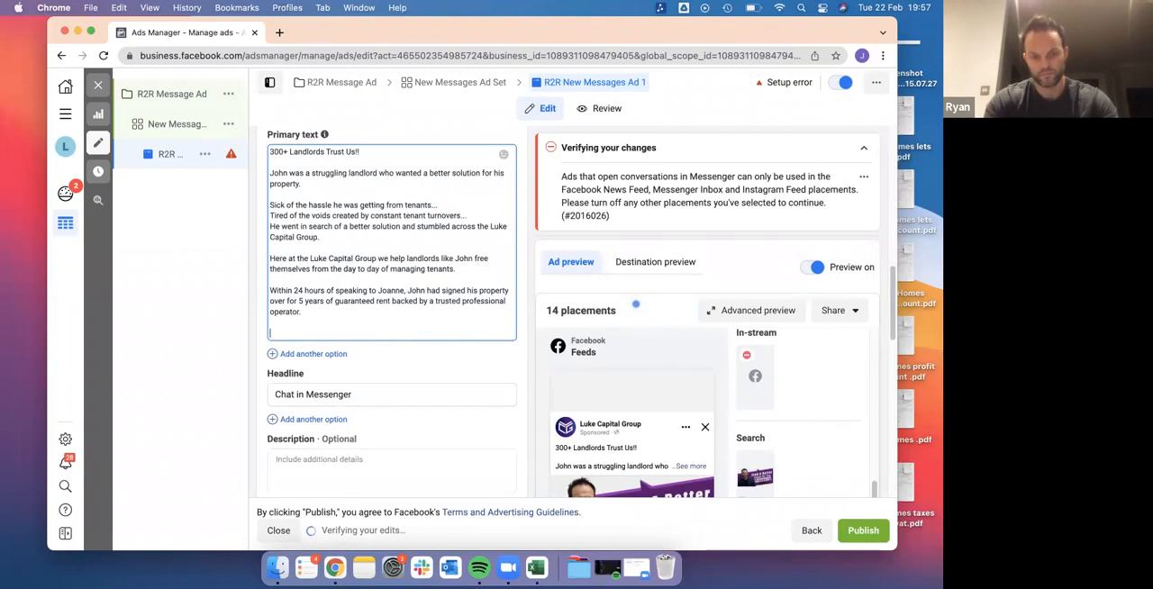
Add the line "Interested to learn more...?" at the end of the primary text, leaving a blank line below it
{"action": "type", "text": "Interested to learn mor"}
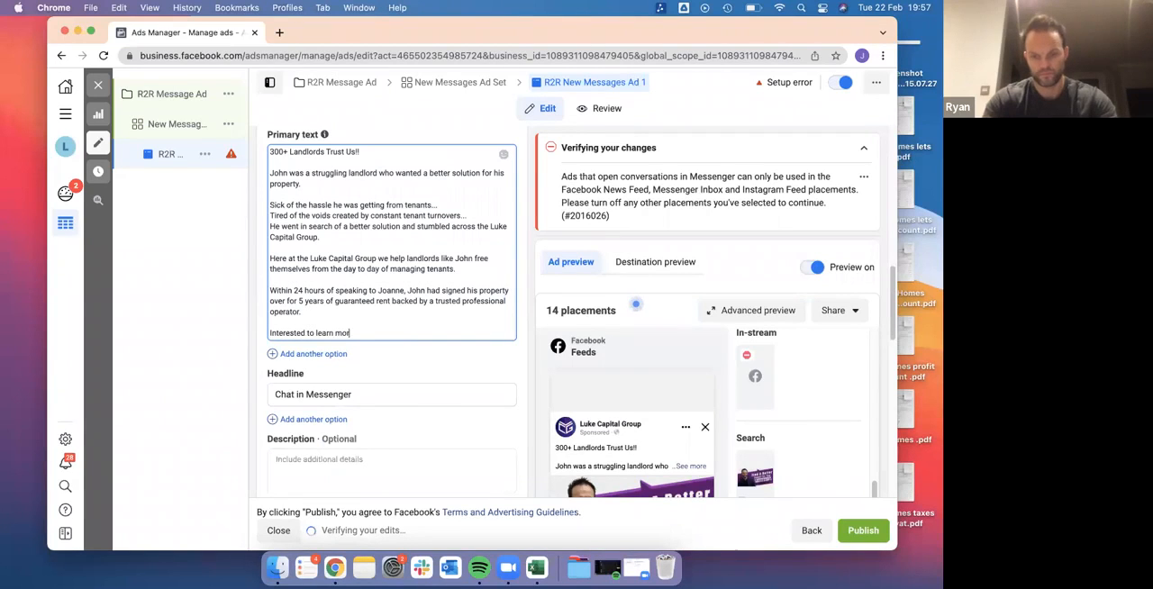
{"action": "type", "text": "e??"}
{"action": "key", "text": "Return"}
{"action": "key", "text": "Return"}
{"action": "type", "text": "Click"}
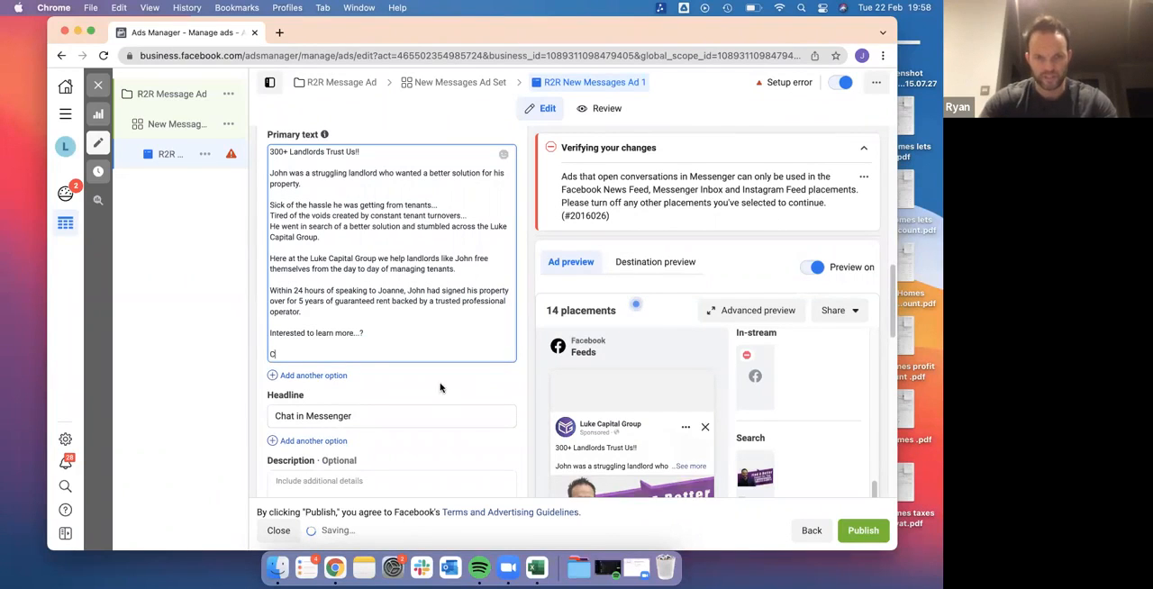
{"action": "key", "text": "BackSpace"}
{"action": "key", "text": "BackSpace"}
{"action": "key", "text": "BackSpace"}
{"action": "key", "text": "BackSpace"}
{"action": "key", "text": "BackSpace"}
{"action": "key", "text": "BackSpace"}
Write the closing line "Start a chat with", the colleague's first name, "or one of our other friendly team members today" and a pointing-down emoji
{"action": "type", "text": "Start a"}
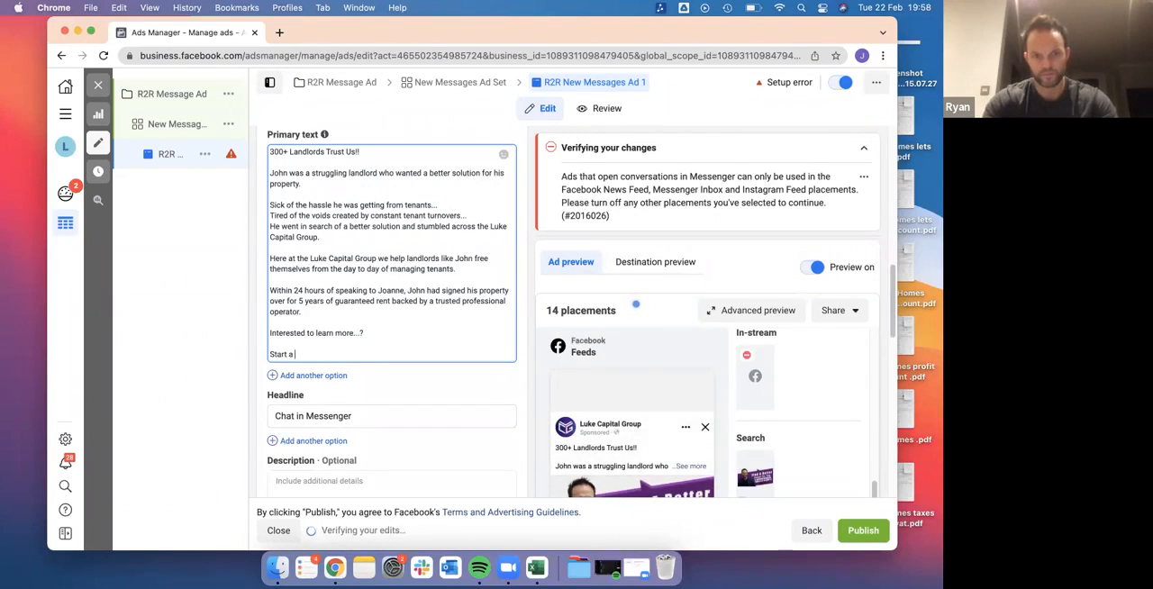
{"action": "type", "text": " chat with "}
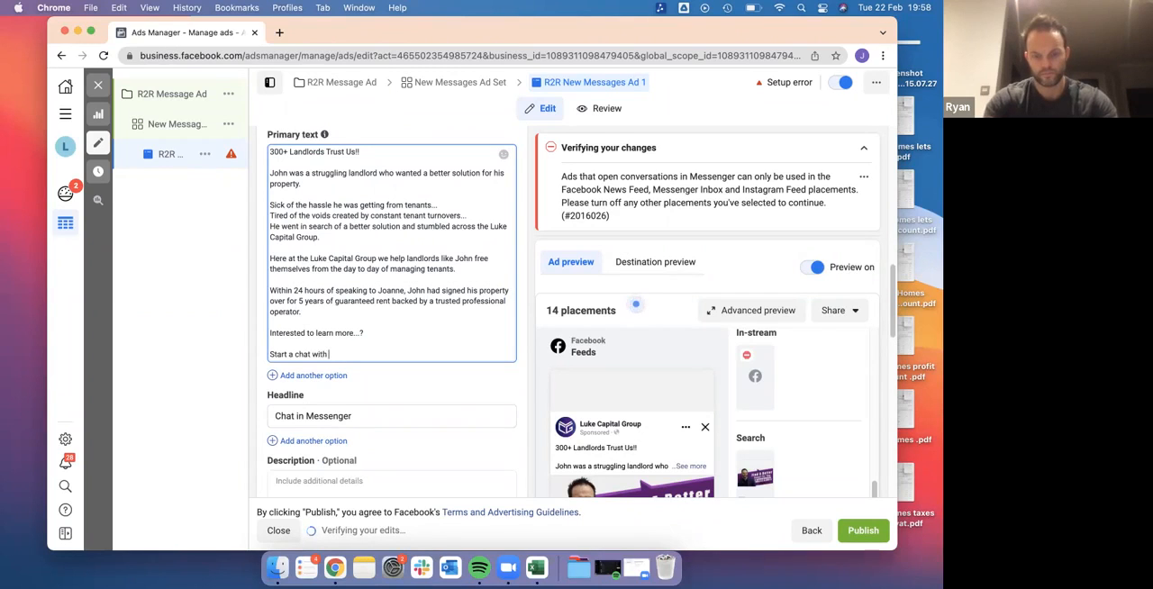
{"action": "type", "text": "Joanne or one"}
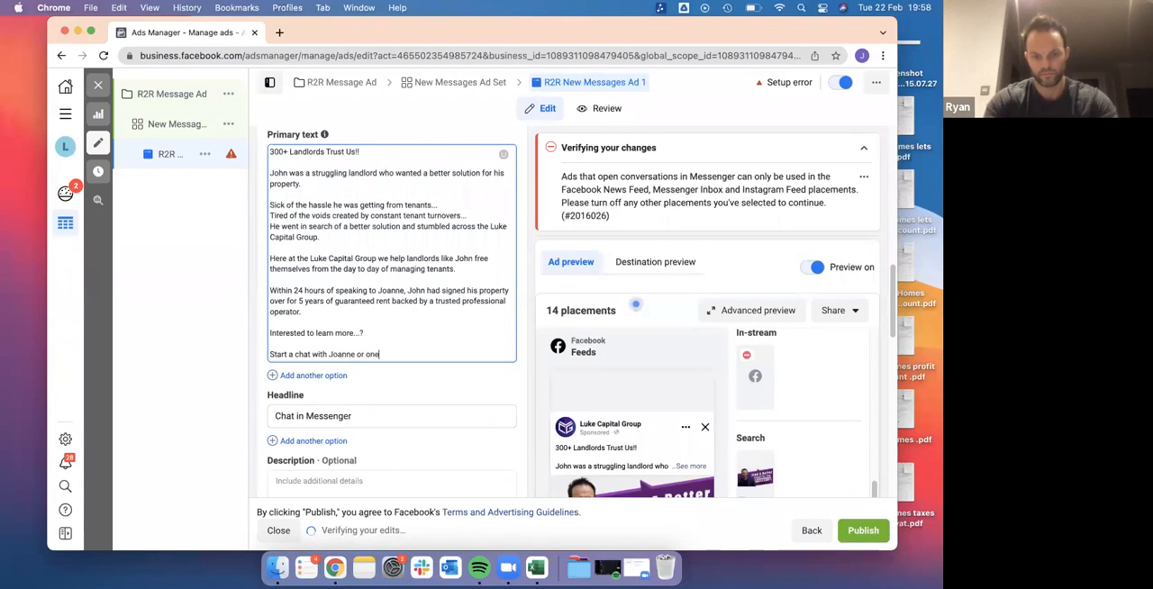
{"action": "type", "text": " of our other frinedly"}
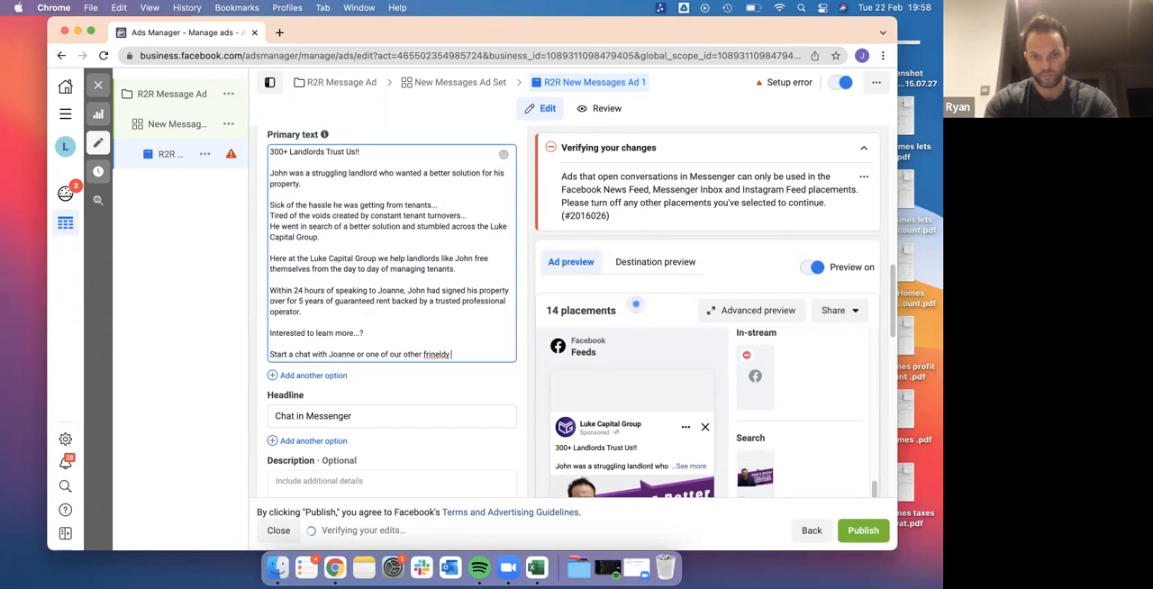
{"action": "key", "text": "BackSpace"}
{"action": "key", "text": "BackSpace"}
{"action": "key", "text": "BackSpace"}
{"action": "key", "text": "BackSpace"}
{"action": "type", "text": "iend"}
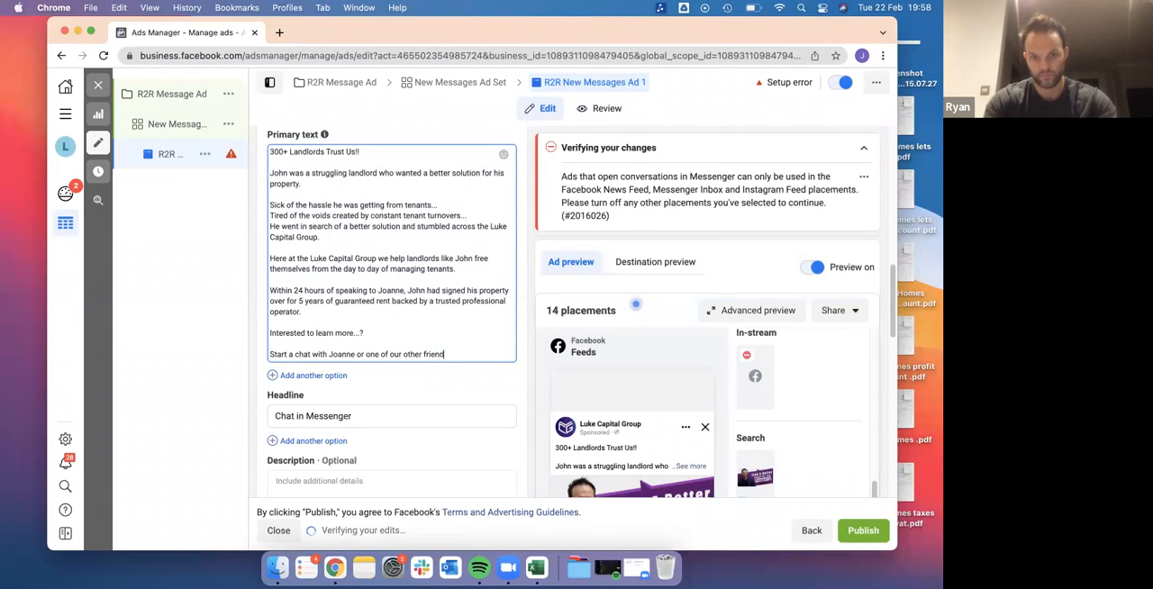
{"action": "type", "text": "ly team members today"}
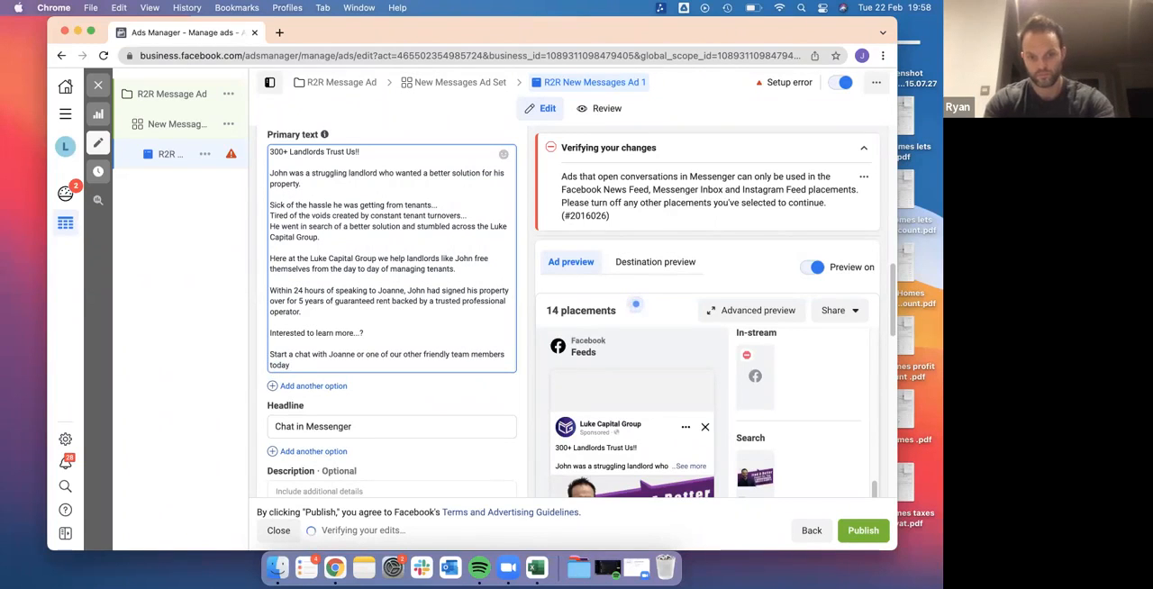
{"action": "type", "text": "👇🏻"}
Add an emoji after the opening line "300+ Landlords Trust Us!!" and review the whole primary text
{"action": "left_click", "coordinate": [420, 334]}
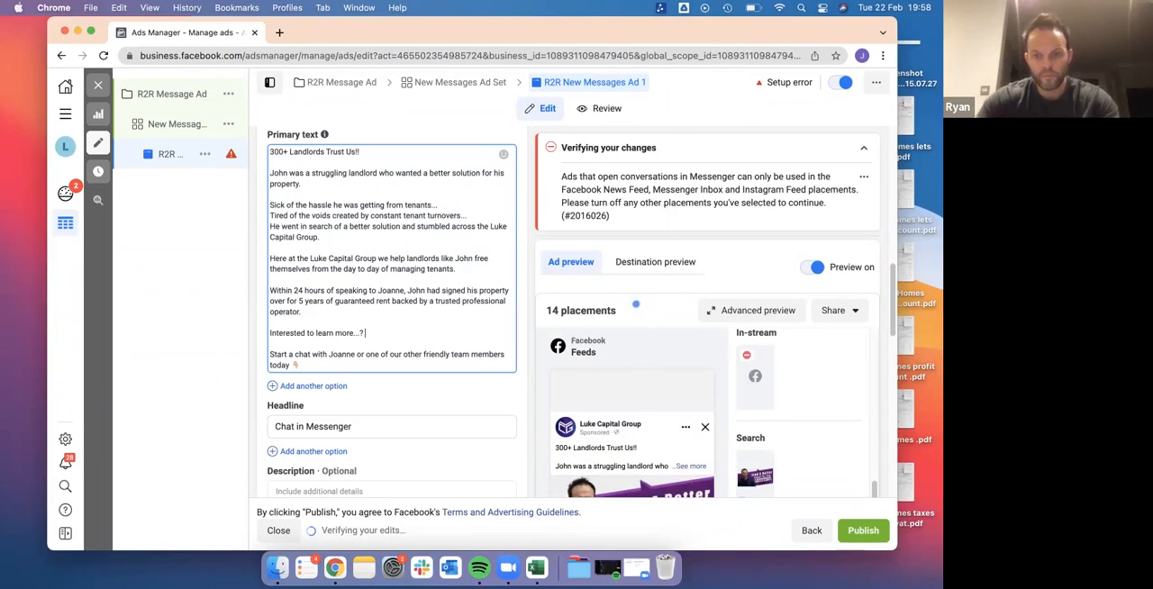
{"action": "scroll", "coordinate": [405, 159], "scroll_direction": "down", "scroll_amount": 1}
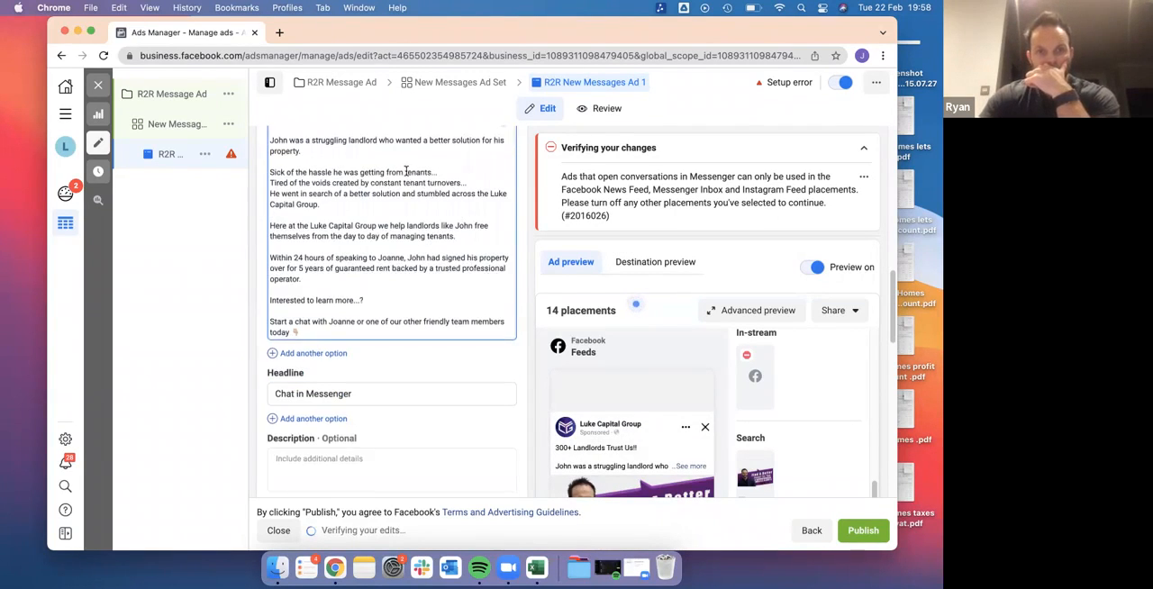
{"action": "scroll", "coordinate": [409, 176], "scroll_direction": "up", "scroll_amount": 1}
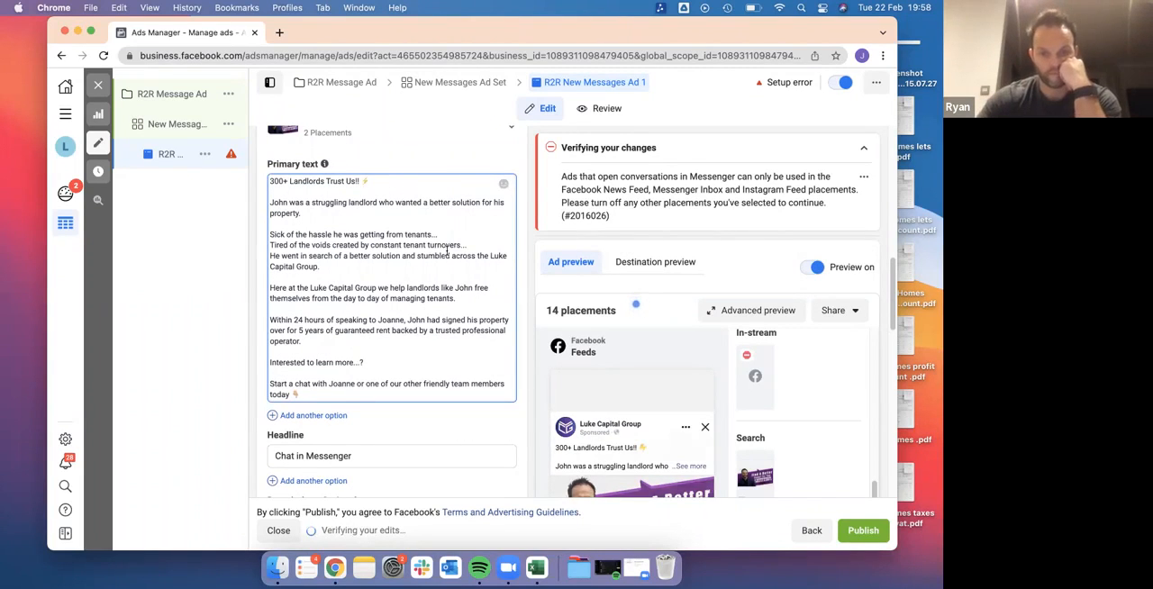
{"action": "scroll", "coordinate": [459, 291], "scroll_direction": "down", "scroll_amount": 5}
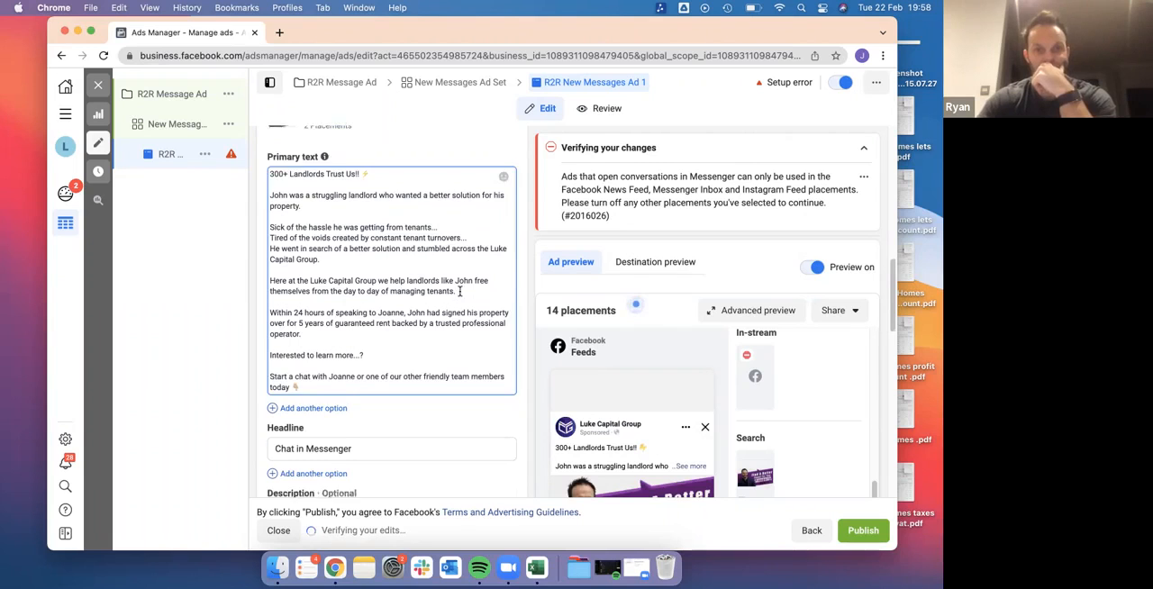
{"action": "left_click", "coordinate": [392, 365]}
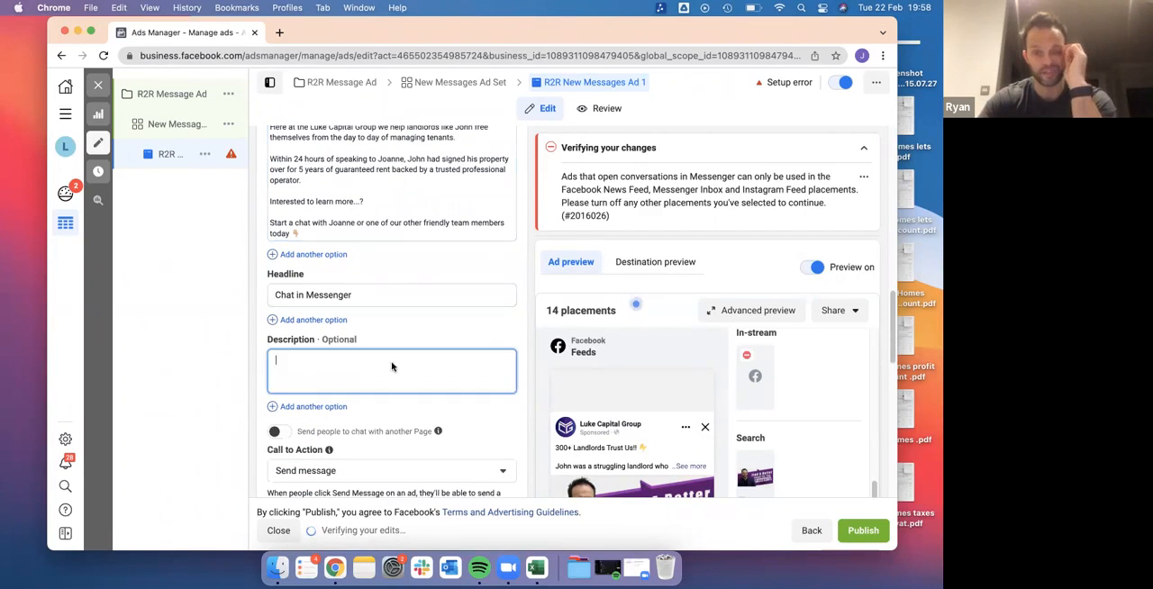
{"action": "scroll", "coordinate": [664, 347], "scroll_direction": "down", "scroll_amount": 8}
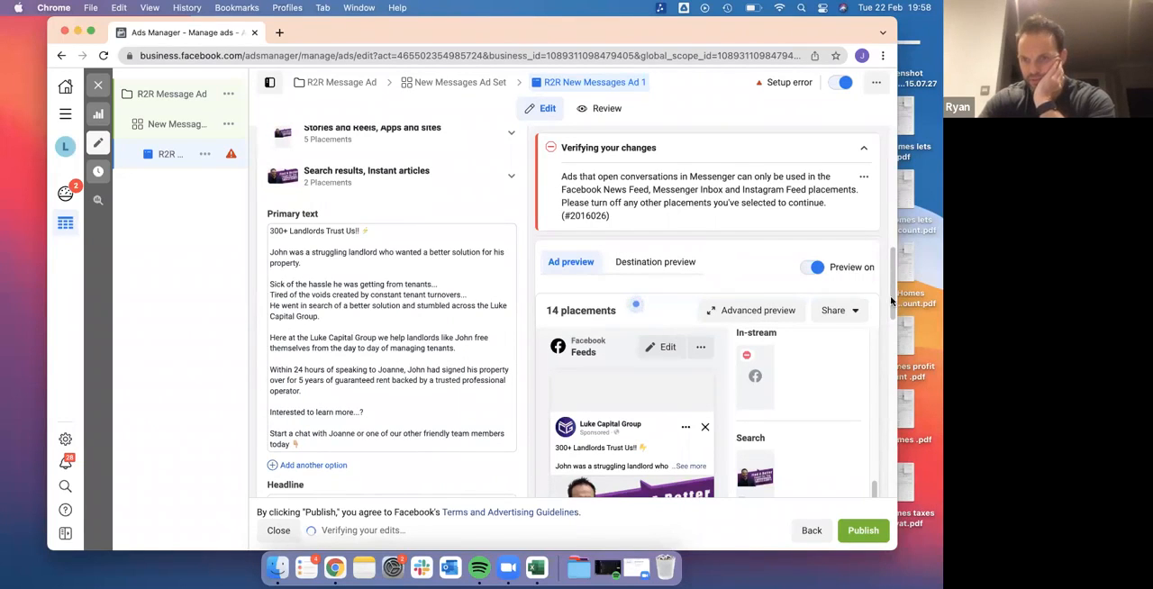
{"action": "scroll", "coordinate": [872, 492], "scroll_direction": "down", "scroll_amount": 2}
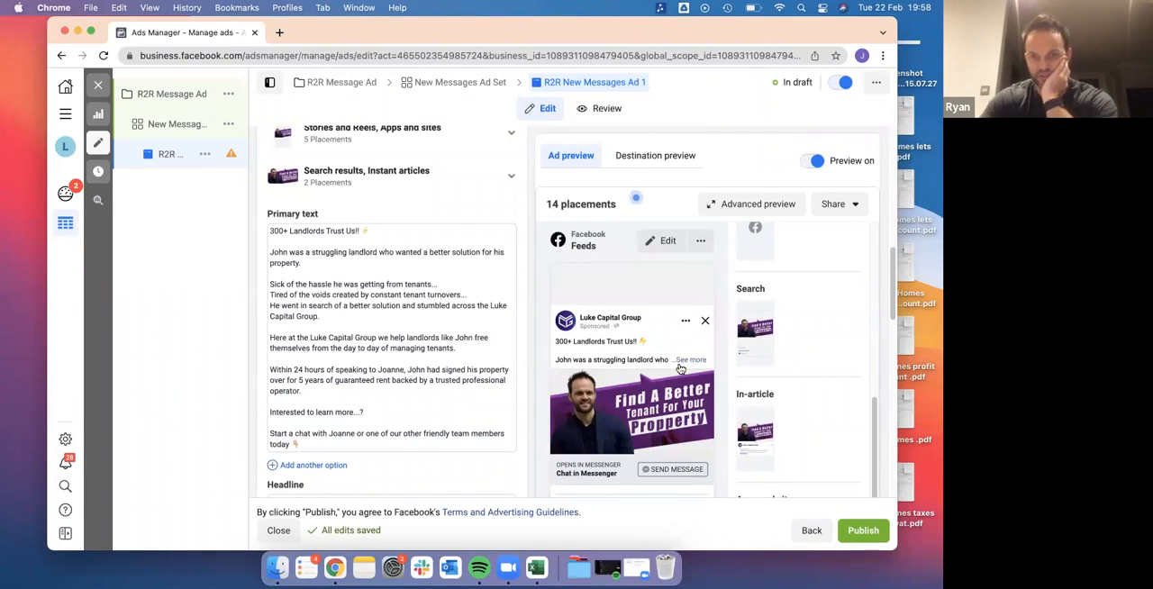
{"action": "scroll", "coordinate": [336, 367], "scroll_direction": "down", "scroll_amount": 5}
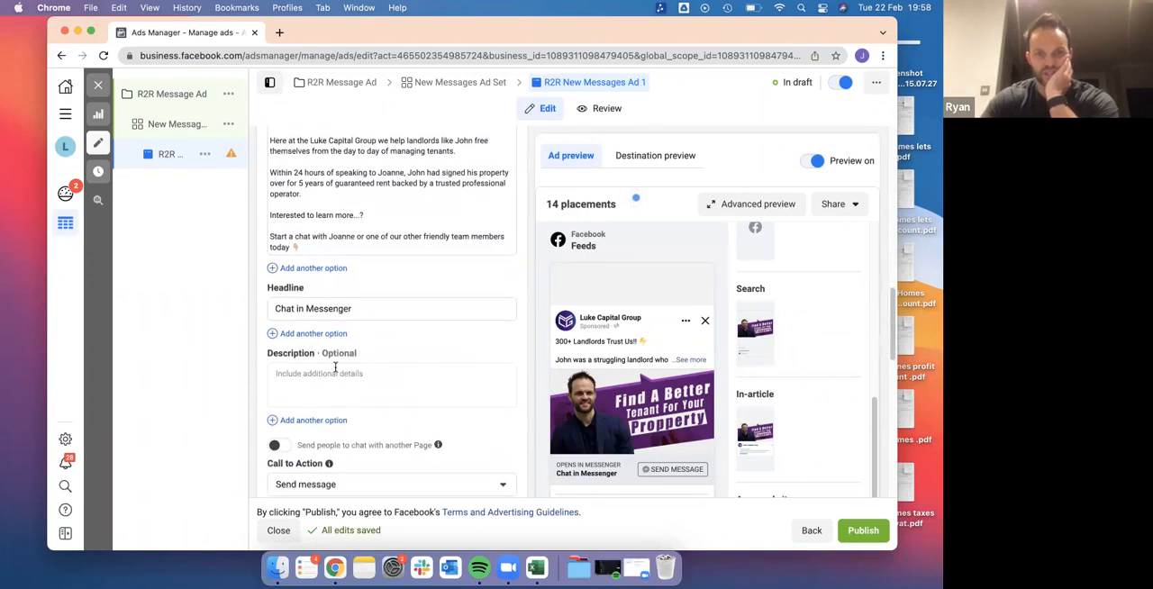
{"action": "left_click", "coordinate": [336, 376]}
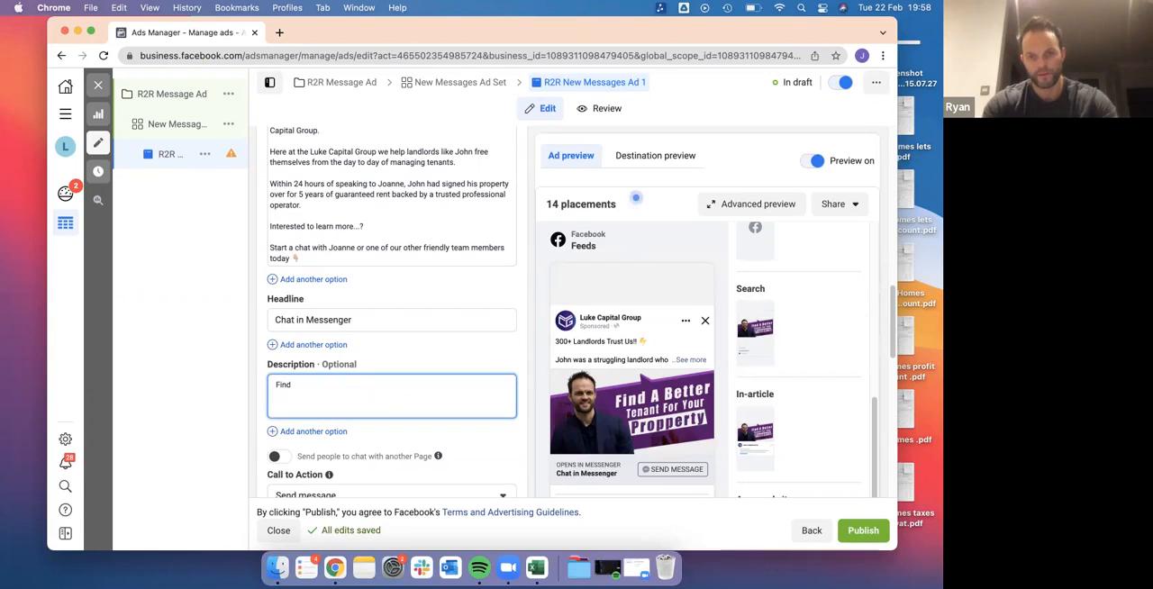
{"action": "key", "text": "BackSpace"}
{"action": "key", "text": "BackSpace"}
{"action": "key", "text": "BackSpace"}
{"action": "key", "text": "BackSpace"}
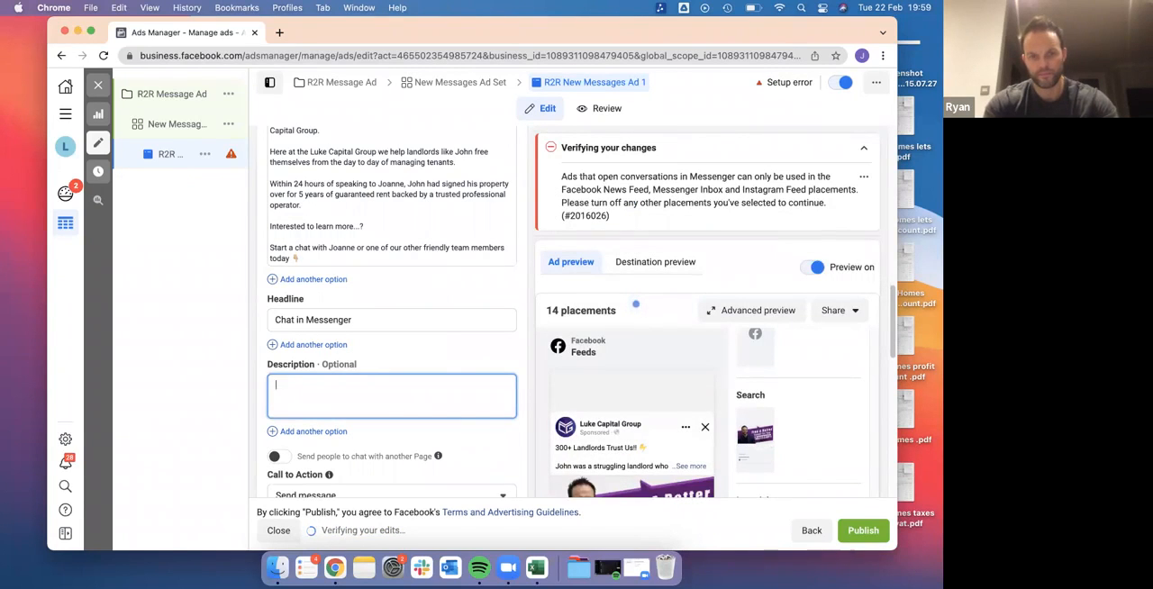
{"action": "scroll", "coordinate": [585, 400], "scroll_direction": "down", "scroll_amount": 2}
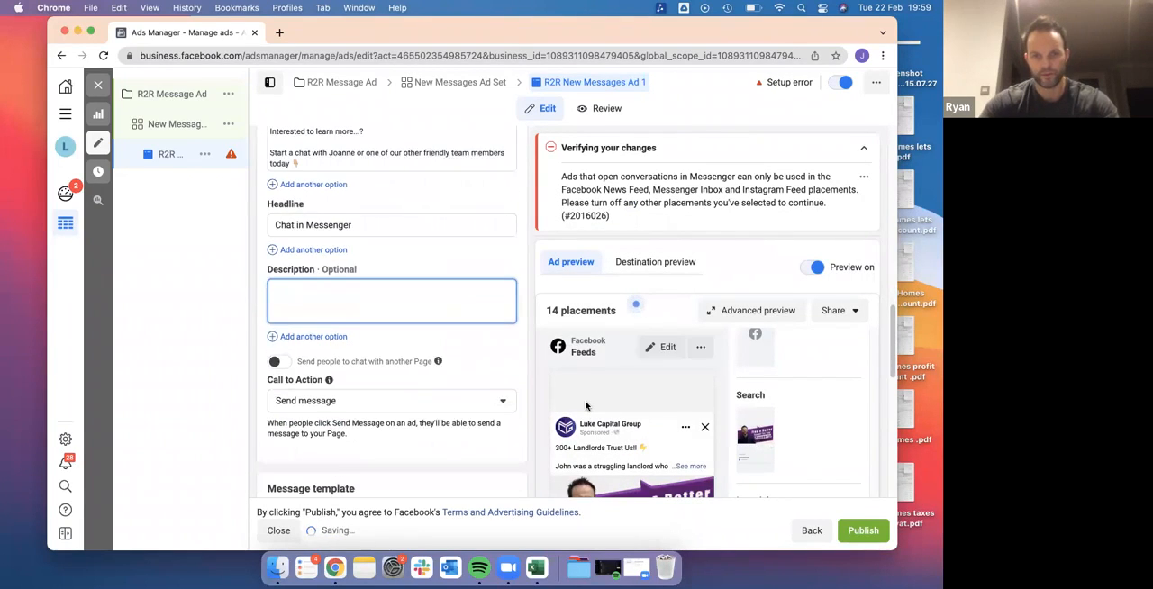
{"action": "type", "text": "Your"}
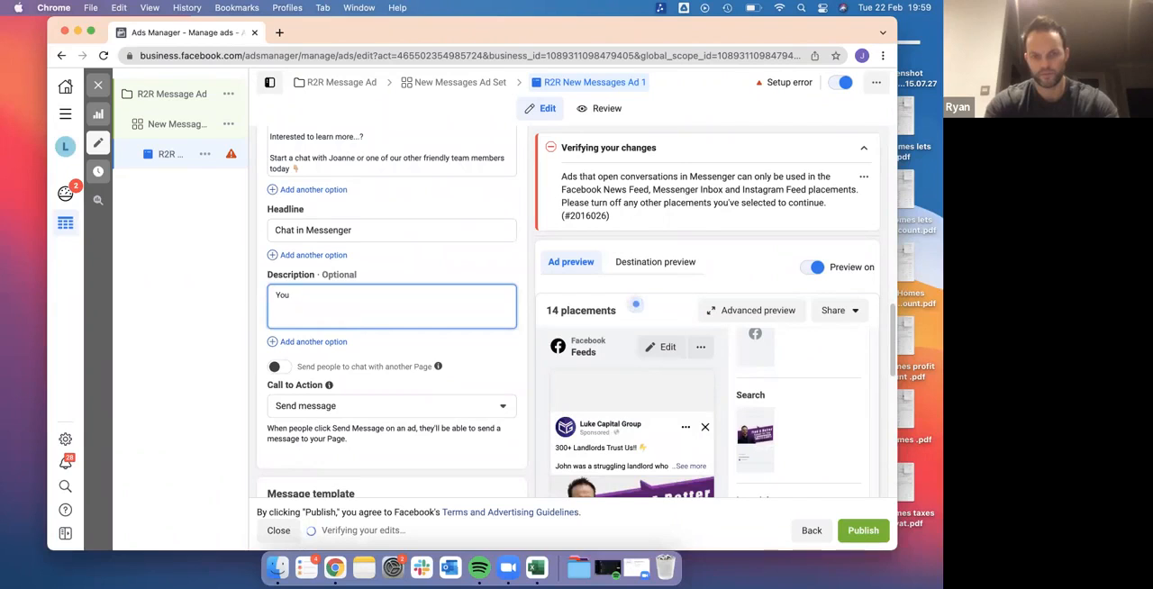
{"action": "type", "text": "Find t"}
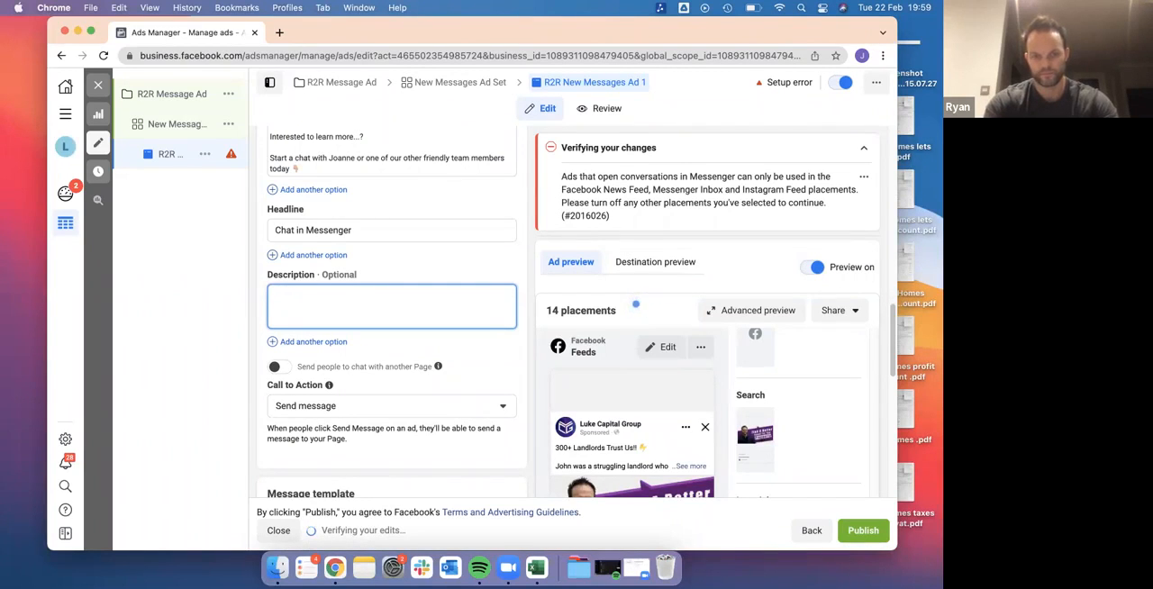
{"action": "type", "text": "Tenant"}
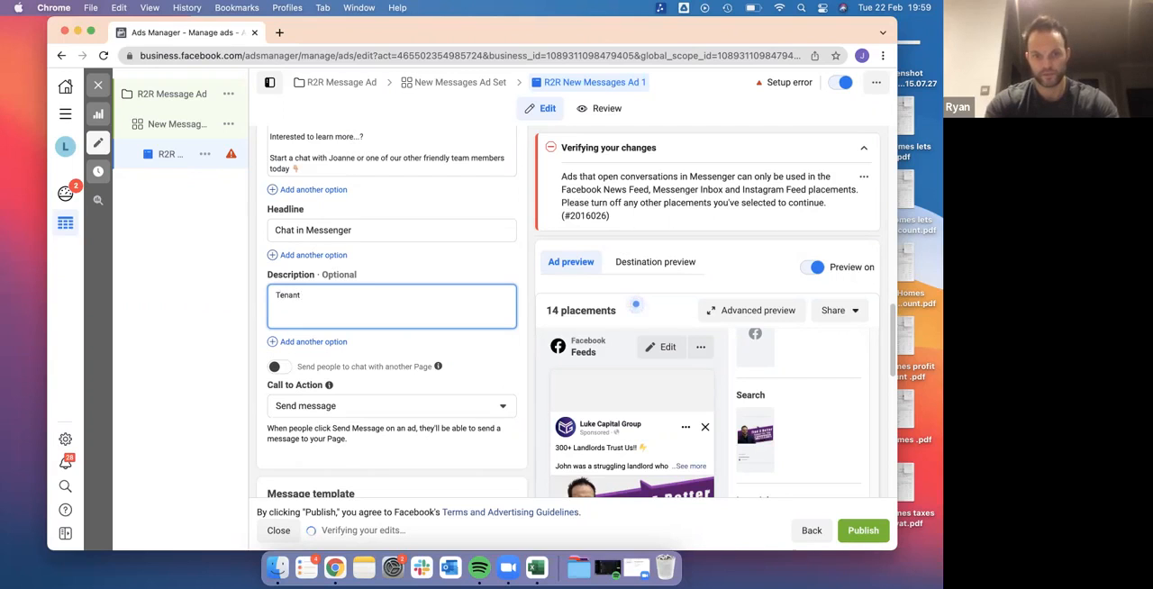
{"action": "type", "text": " Finder Service"}
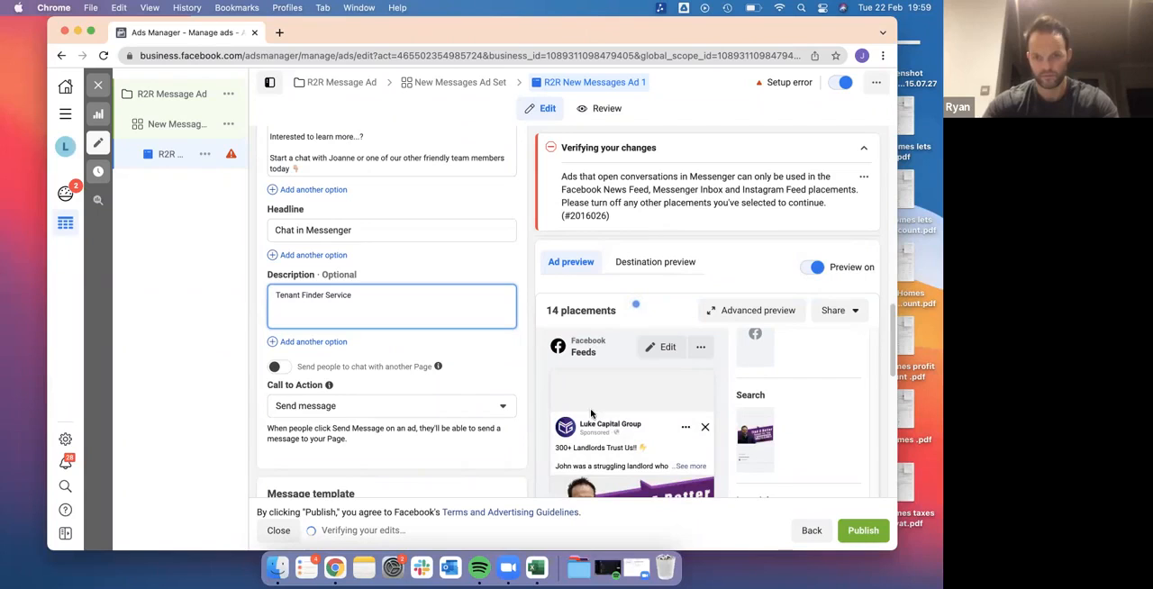
Enter "5 Year Tenant Finder Service" as the ad's optional description
{"action": "scroll", "coordinate": [438, 352], "scroll_direction": "down", "scroll_amount": 1}
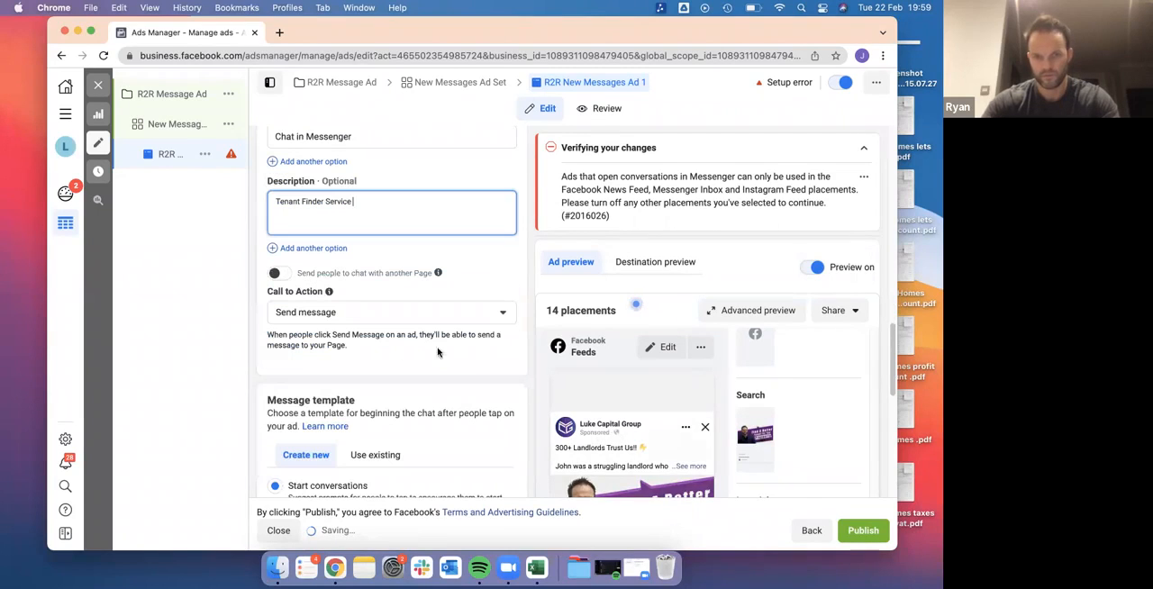
{"action": "left_click", "coordinate": [275, 205]}
{"action": "type", "text": "5 Year"}
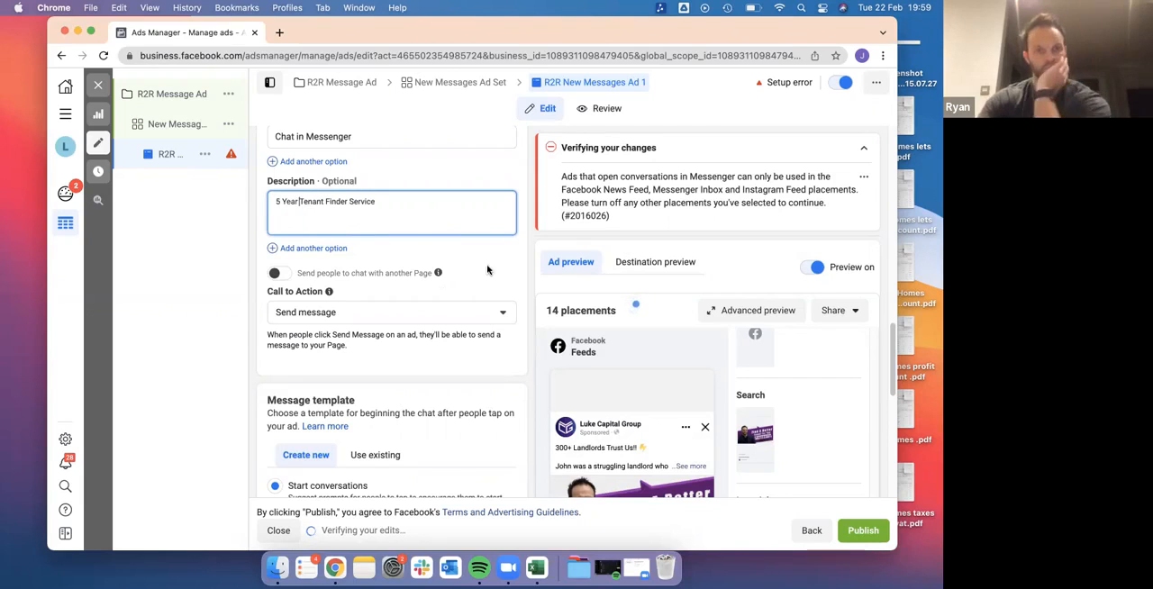
Review the ad's call to action, message template and tracking settings and publish the campaign with its ad set and ad
{"action": "scroll", "coordinate": [574, 417], "scroll_direction": "down", "scroll_amount": 2}
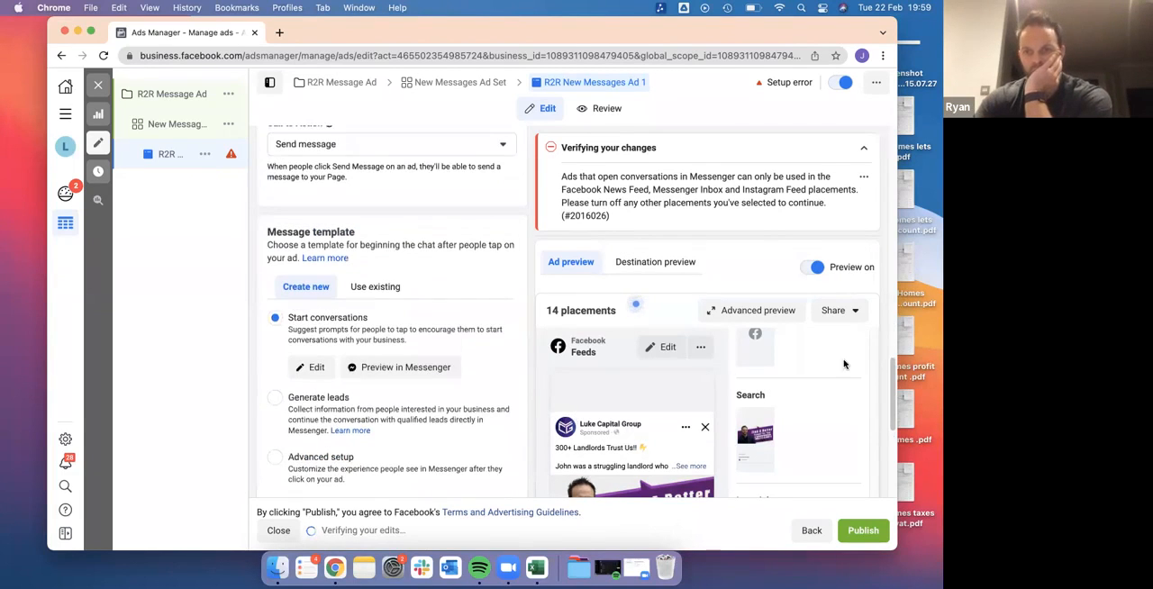
{"action": "left_click_drag", "start_coordinate": [894, 383], "coordinate": [892, 428]}
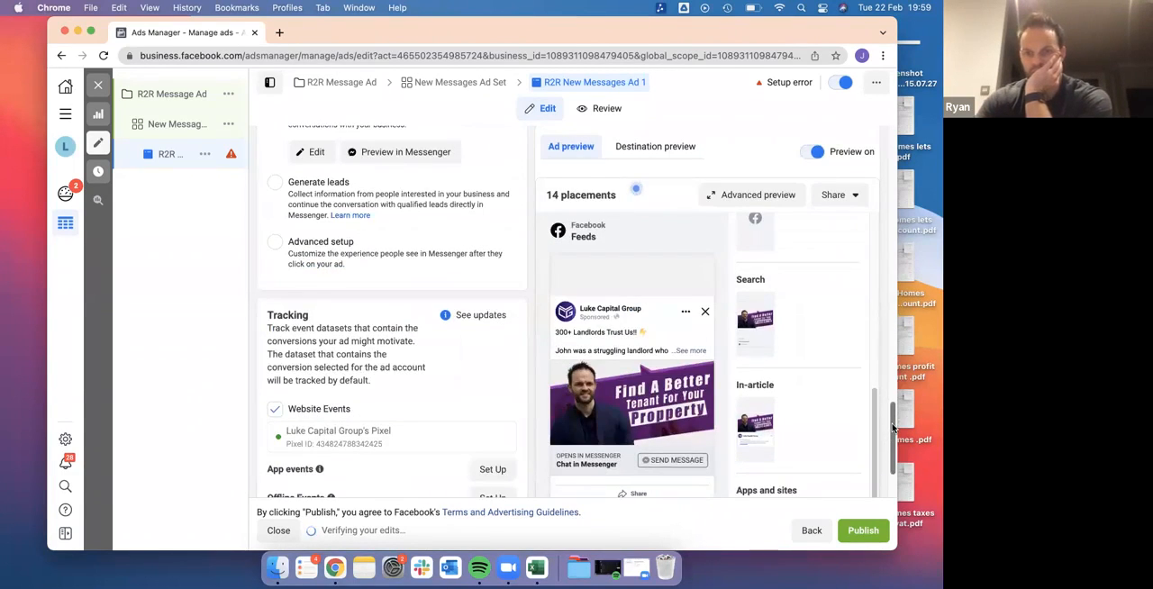
{"action": "scroll", "coordinate": [404, 262], "scroll_direction": "up", "scroll_amount": 2}
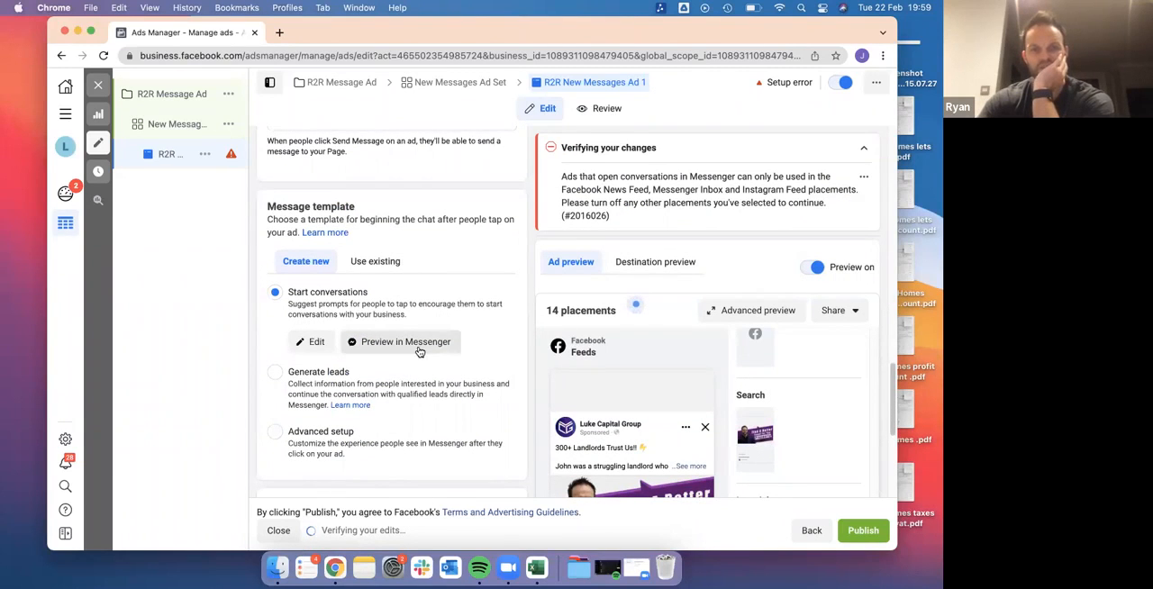
{"action": "scroll", "coordinate": [433, 342], "scroll_direction": "up", "scroll_amount": 3}
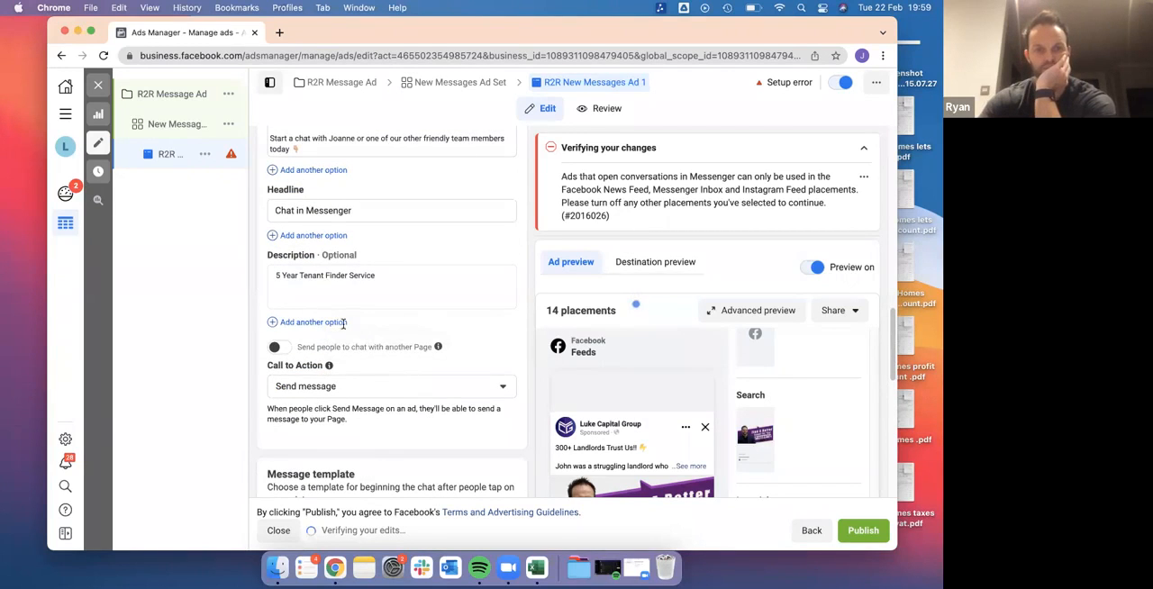
{"action": "mouse_move", "coordinate": [342, 322]}
{"action": "scroll", "coordinate": [432, 486], "scroll_direction": "down", "scroll_amount": 6}
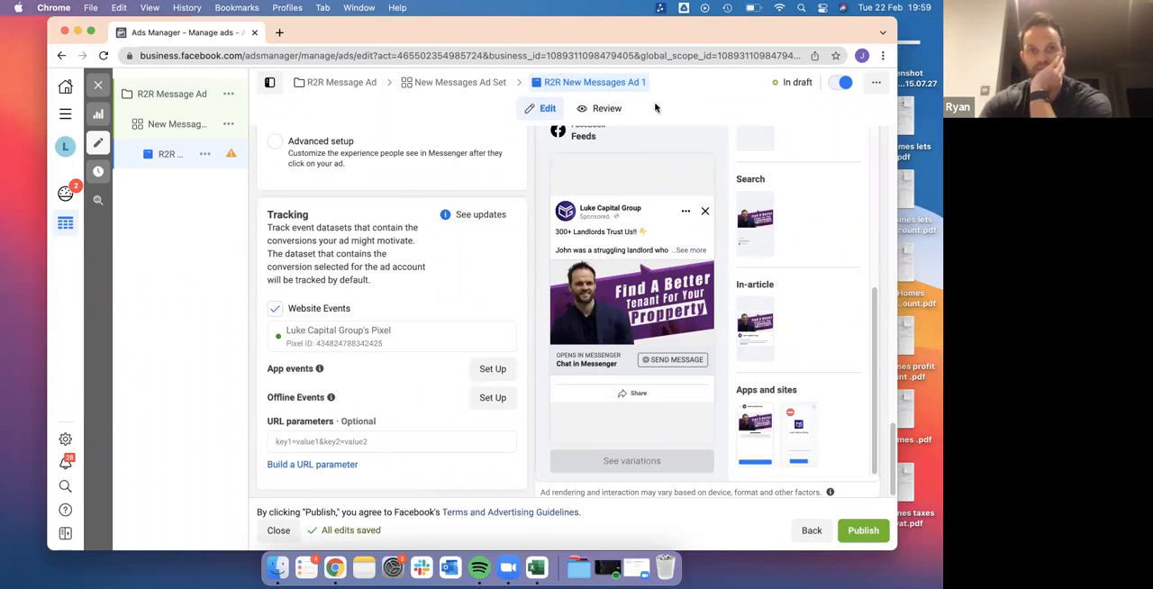
{"action": "scroll", "coordinate": [682, 353], "scroll_direction": "up", "scroll_amount": 5}
{"action": "scroll", "coordinate": [681, 353], "scroll_direction": "down", "scroll_amount": 5}
{"action": "left_click", "coordinate": [863, 531]}
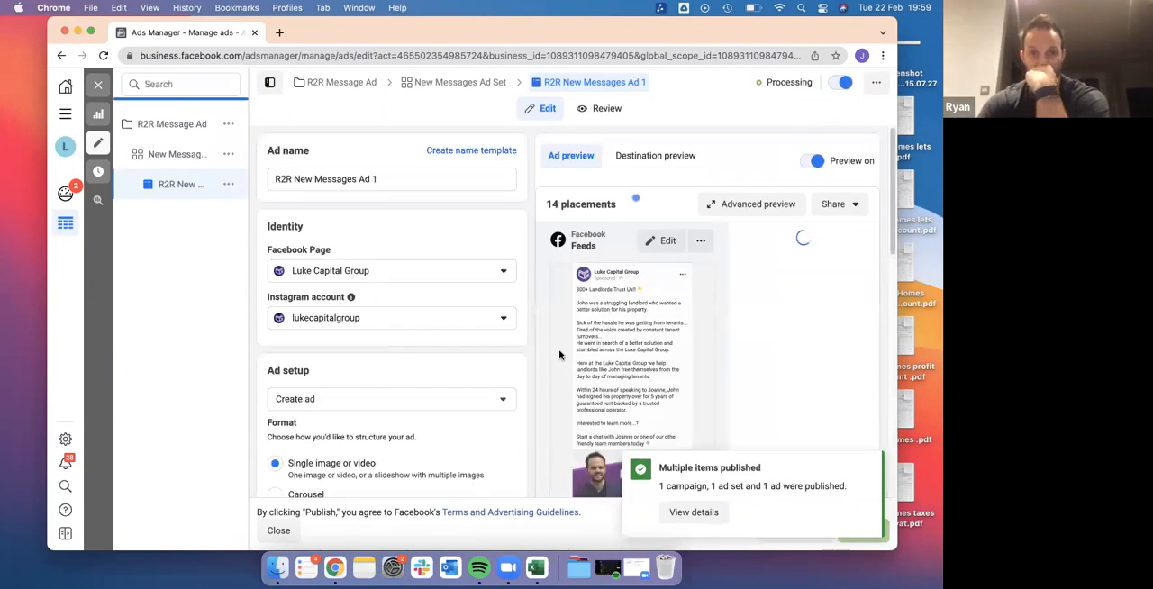
Quickly duplicate the published ad R2R New Messages Ad 1 and rename the copy "R2R New Messages Ad 2"
{"action": "left_click", "coordinate": [243, 186]}
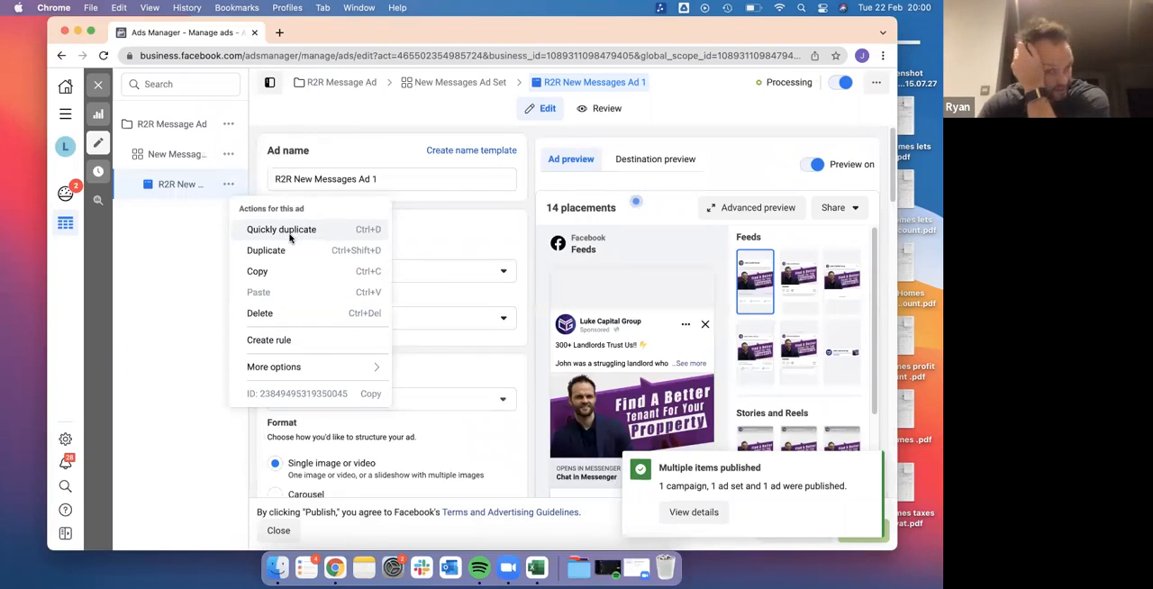
{"action": "left_click", "coordinate": [281, 230]}
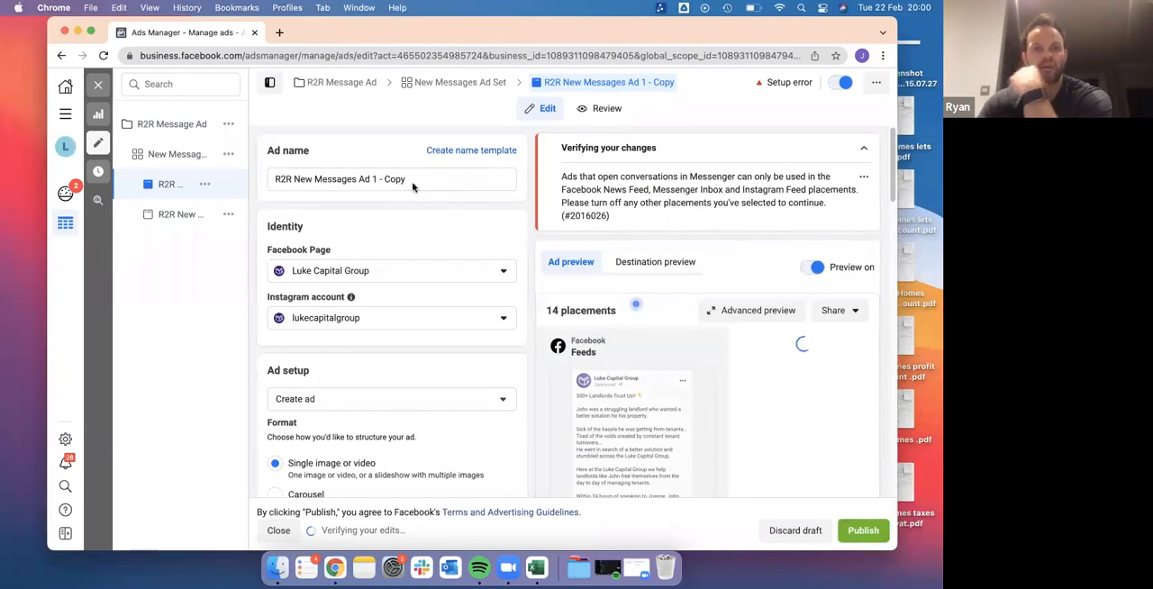
{"action": "left_click", "coordinate": [410, 180]}
{"action": "left_click_drag", "start_coordinate": [433, 179], "coordinate": [371, 179]}
{"action": "type", "text": "2"}
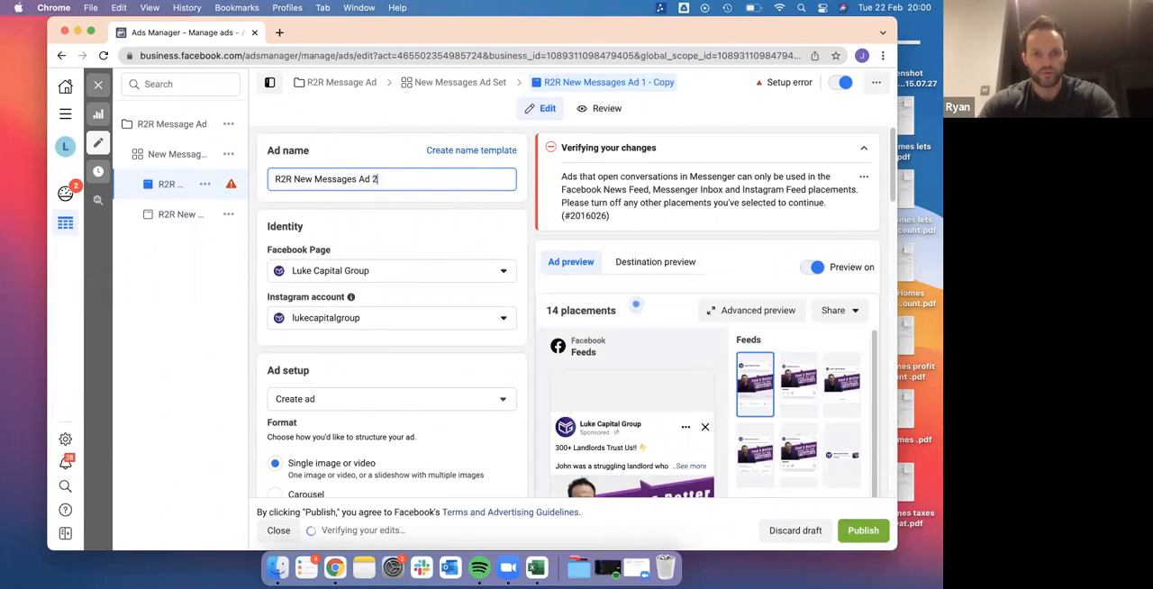
{"action": "left_click", "coordinate": [282, 231]}
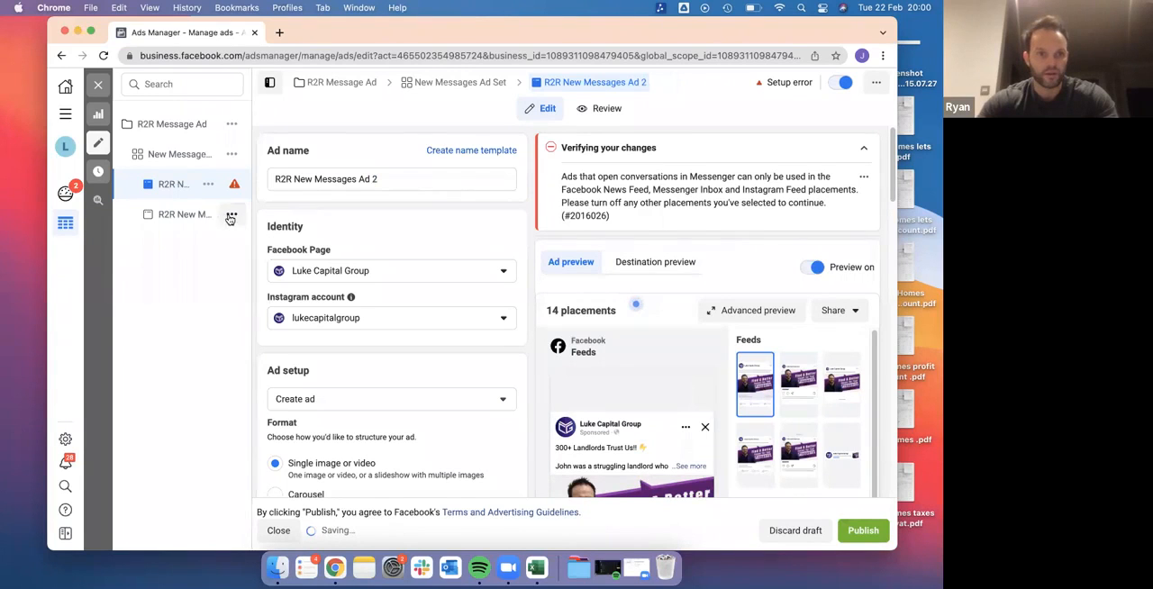
Remove all media from R2R New Messages Ad 2 and select the account image UK3-min.jpg in its place
{"action": "scroll", "coordinate": [394, 330], "scroll_direction": "down", "scroll_amount": 8}
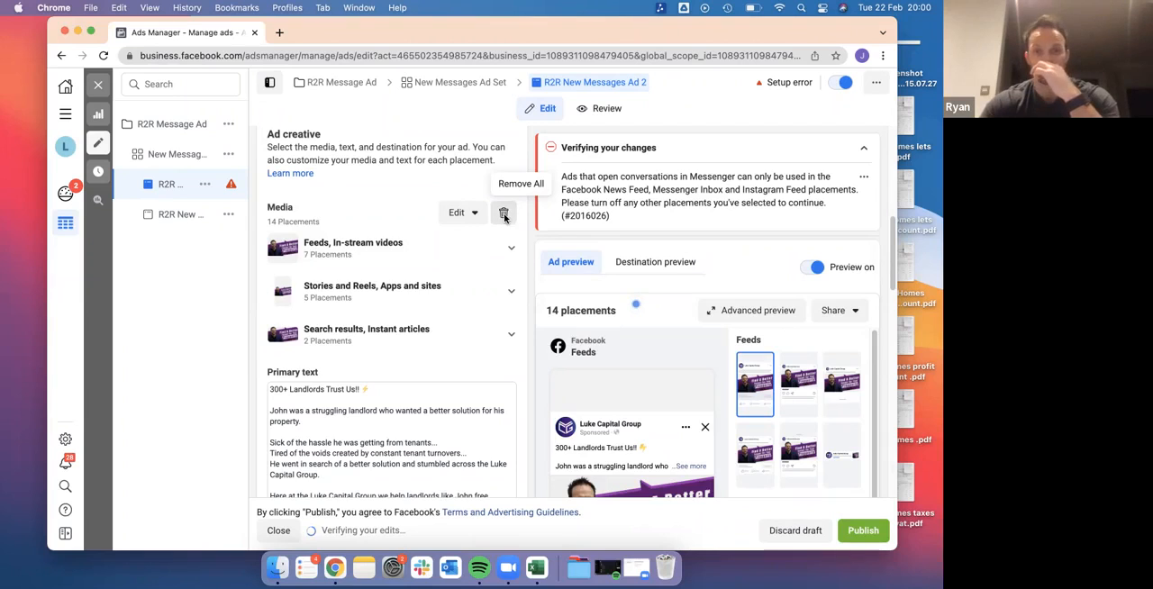
{"action": "left_click", "coordinate": [505, 214]}
{"action": "left_click", "coordinate": [311, 229]}
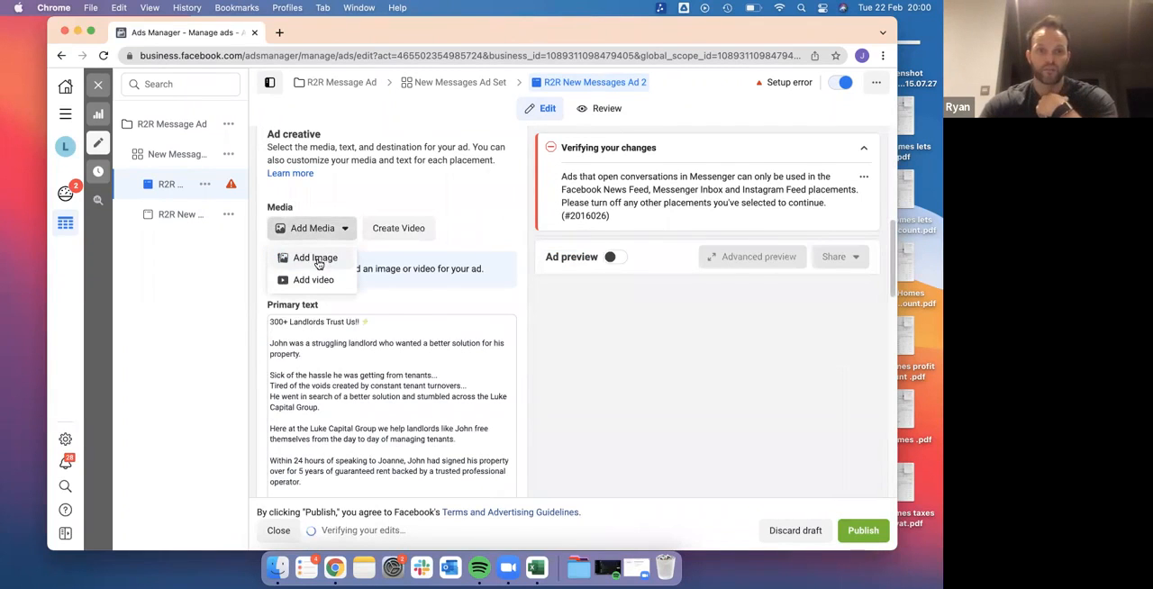
{"action": "left_click", "coordinate": [315, 259]}
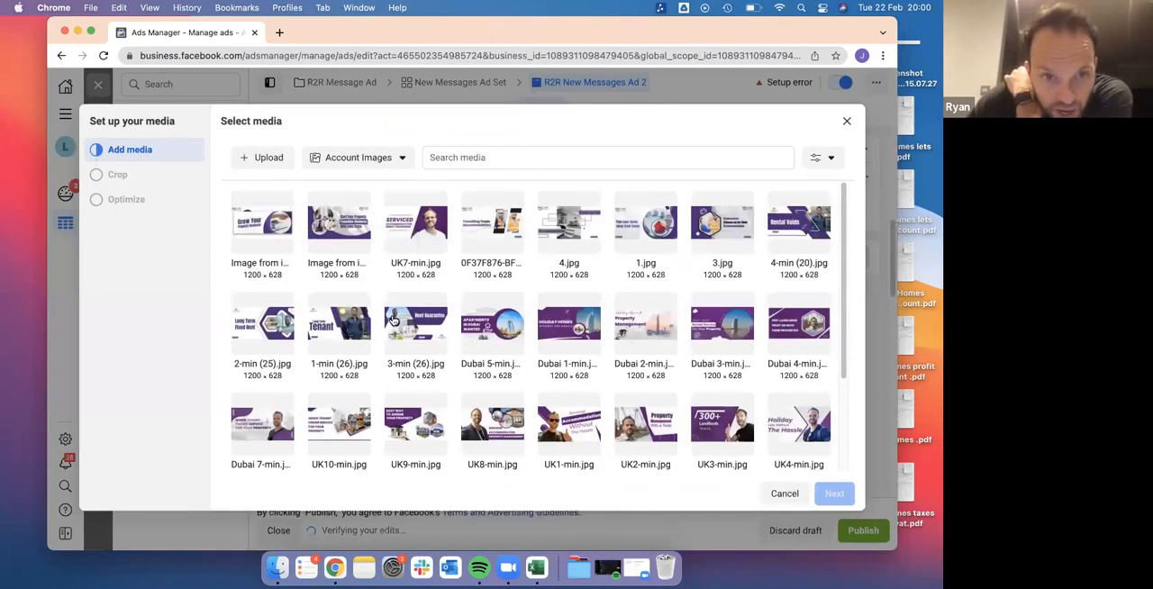
{"action": "left_click", "coordinate": [704, 439]}
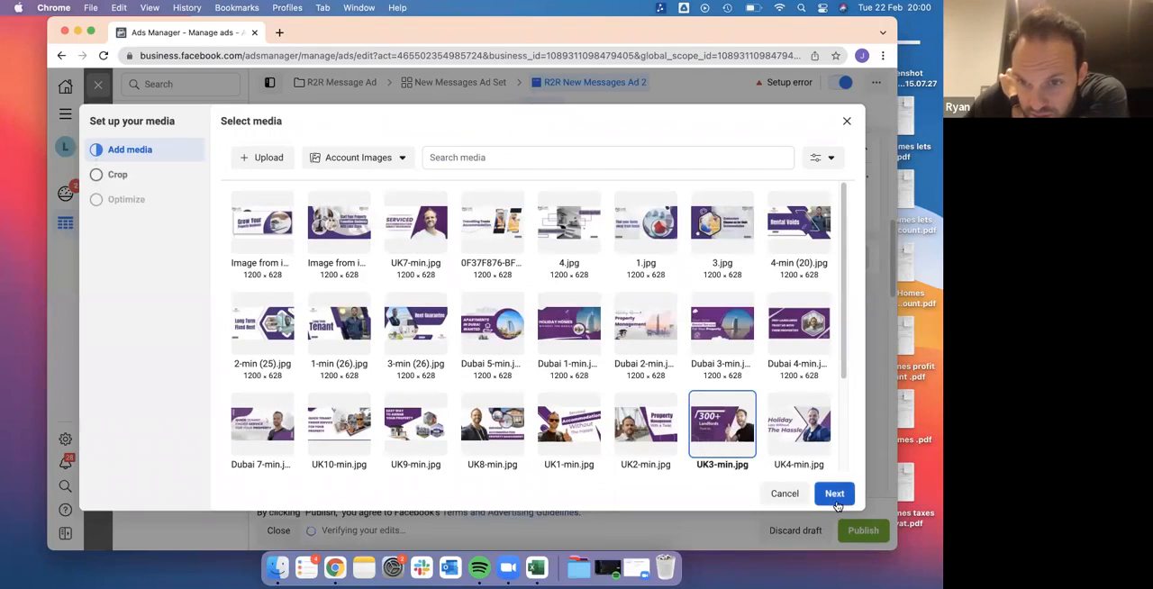
{"action": "left_click", "coordinate": [836, 504]}
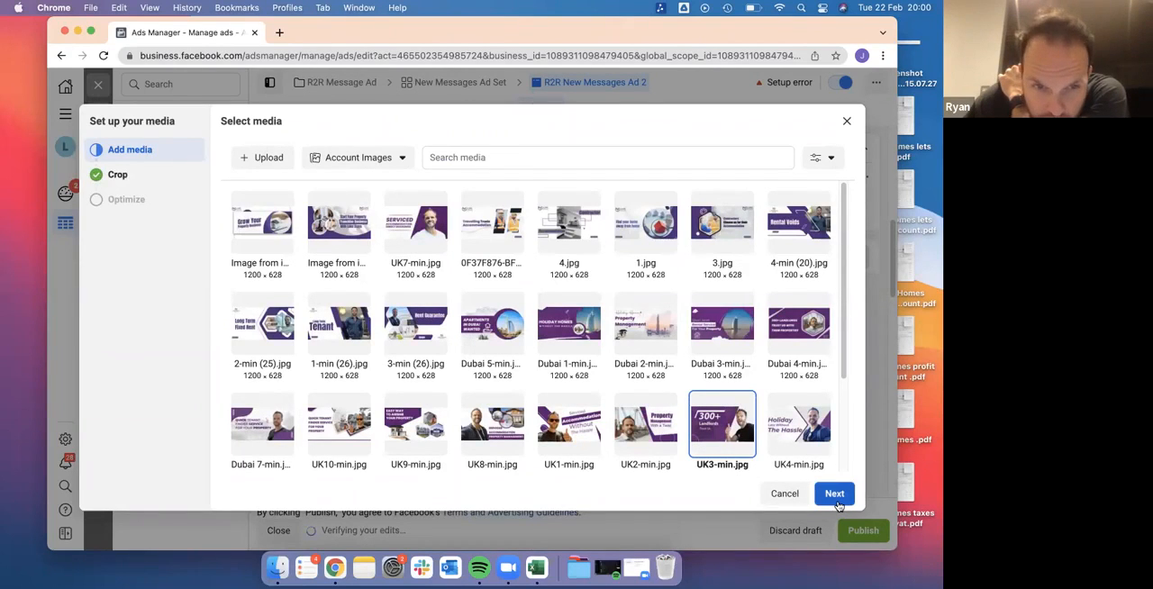
{"action": "left_click", "coordinate": [836, 495]}
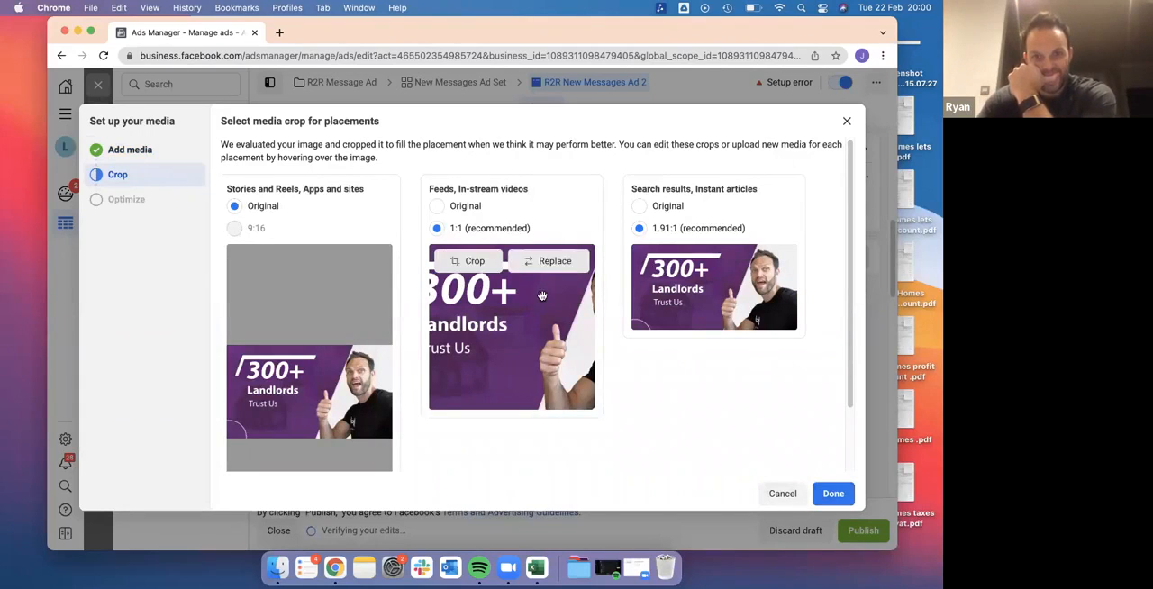
Set the Feeds, In-stream videos crop to Original, check the placement crops and finish the media setup
{"action": "left_click", "coordinate": [438, 206]}
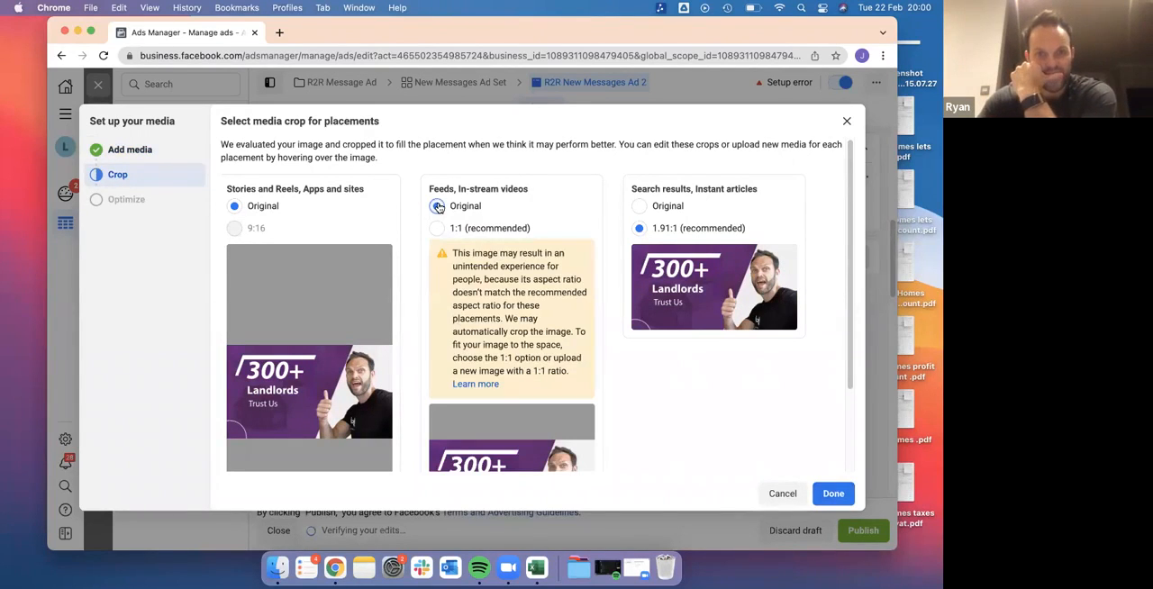
{"action": "scroll", "coordinate": [501, 327], "scroll_direction": "down", "scroll_amount": 3}
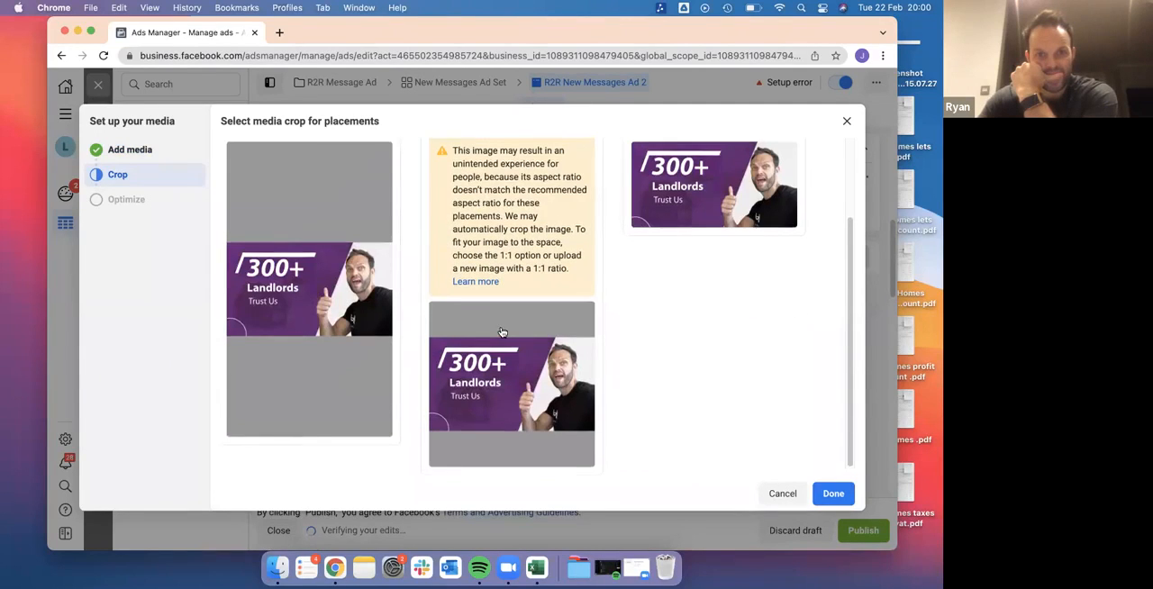
{"action": "scroll", "coordinate": [500, 327], "scroll_direction": "up", "scroll_amount": 3}
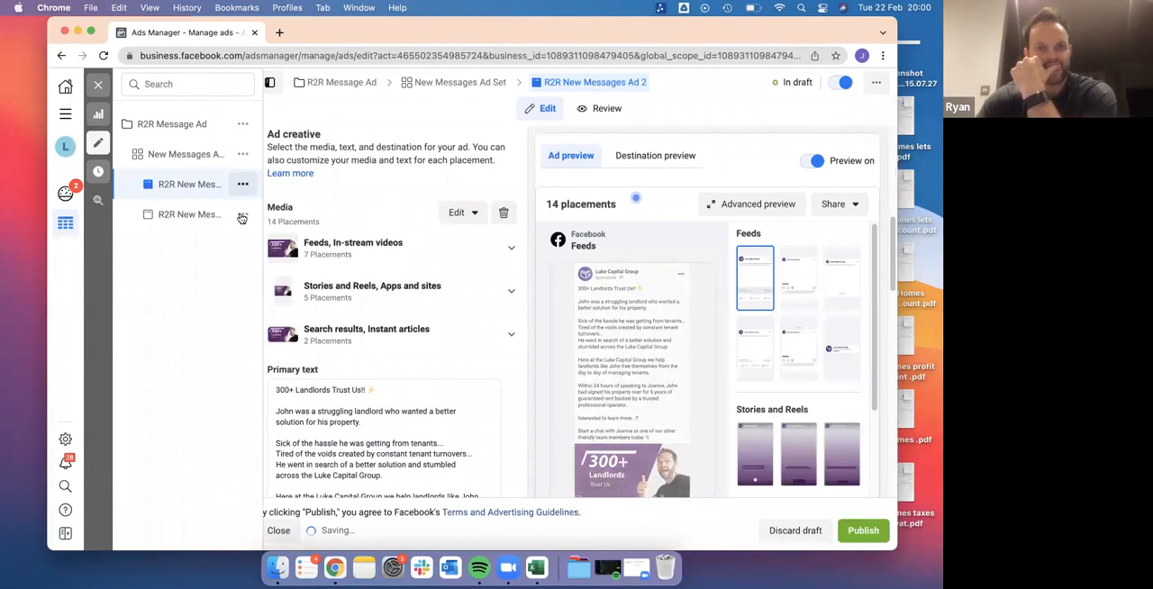
Quickly duplicate R2R New Messages Ad 1 once more within the same ad set to start a third ad
{"action": "left_click", "coordinate": [242, 218]}
{"action": "left_click", "coordinate": [242, 218]}
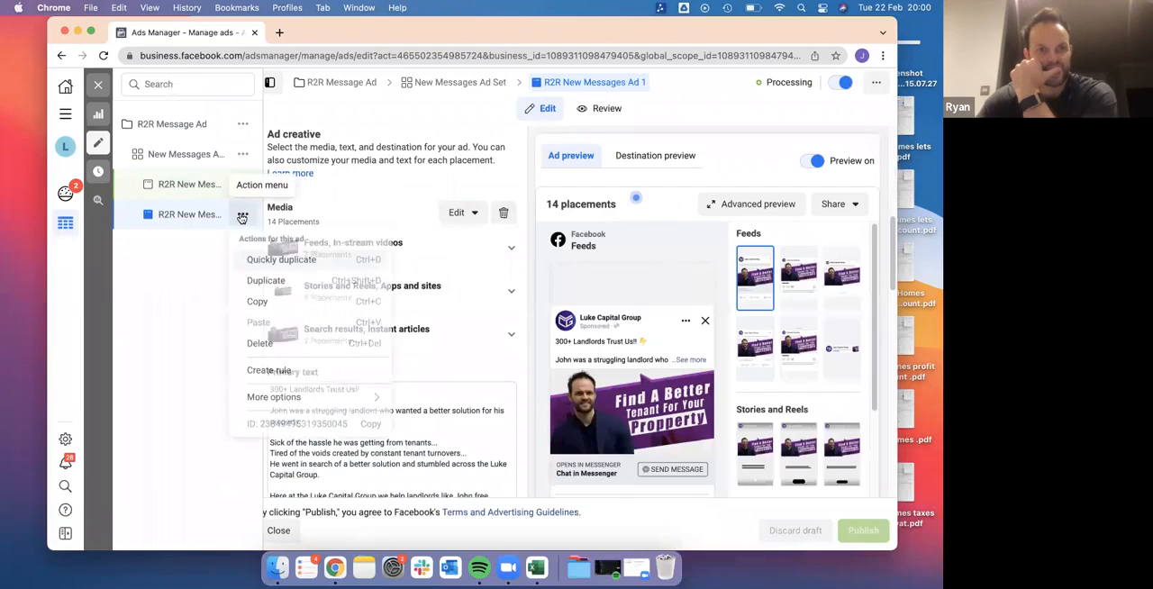
{"action": "left_click", "coordinate": [270, 260]}
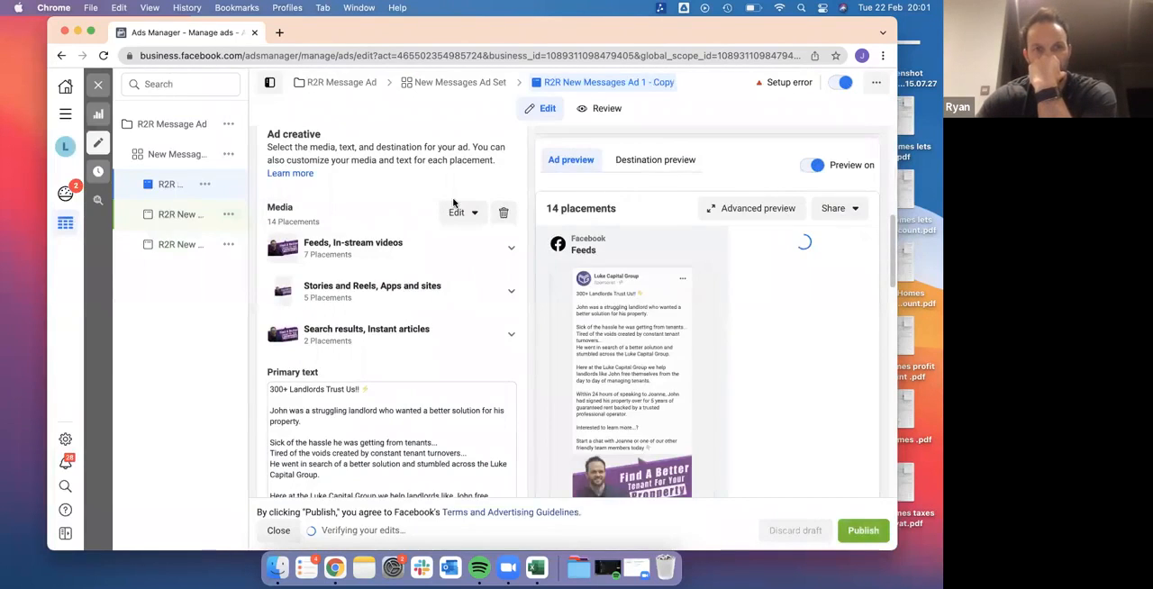
{"action": "scroll", "coordinate": [392, 228], "scroll_direction": "up", "scroll_amount": 5}
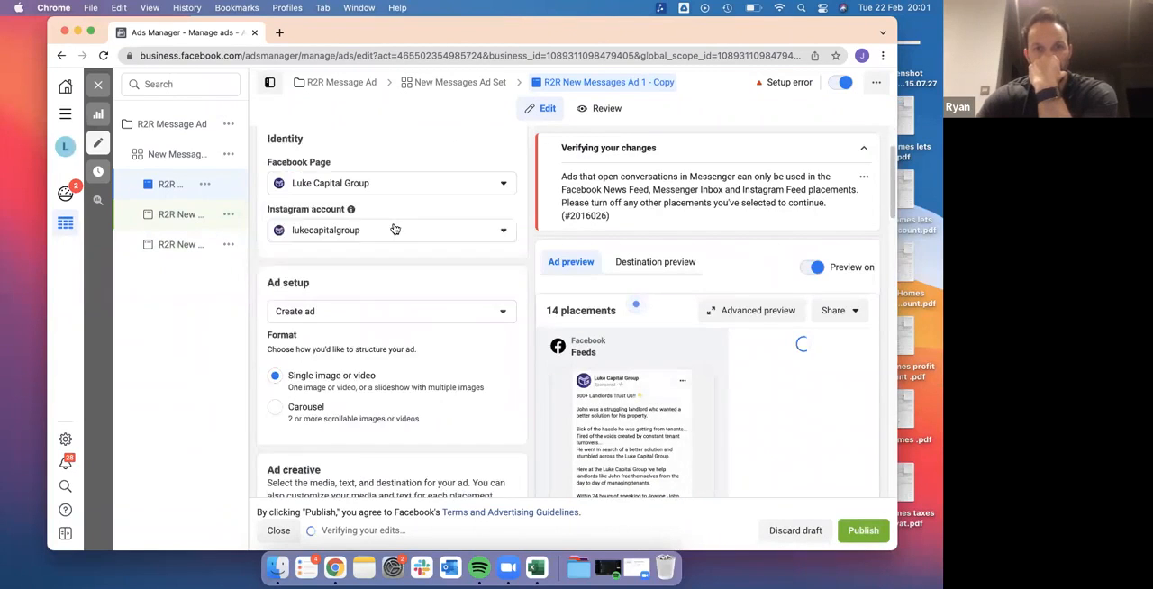
Rename the newly duplicated ad "R2R New Messages Ad 3"
{"action": "left_click", "coordinate": [373, 178]}
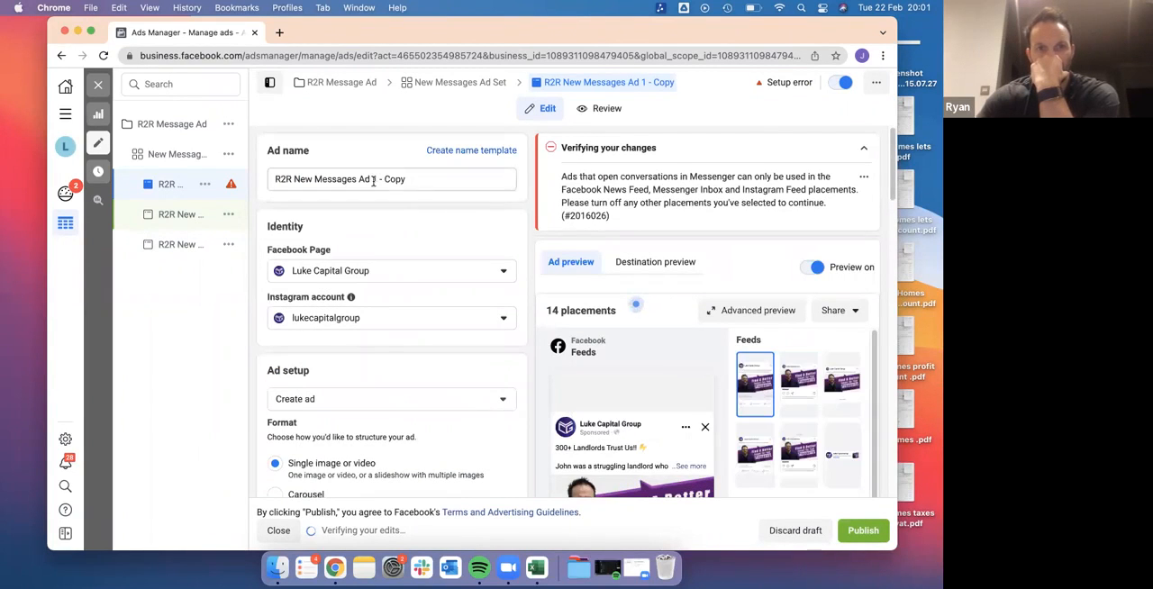
{"action": "left_click_drag", "start_coordinate": [406, 178], "coordinate": [372, 178]}
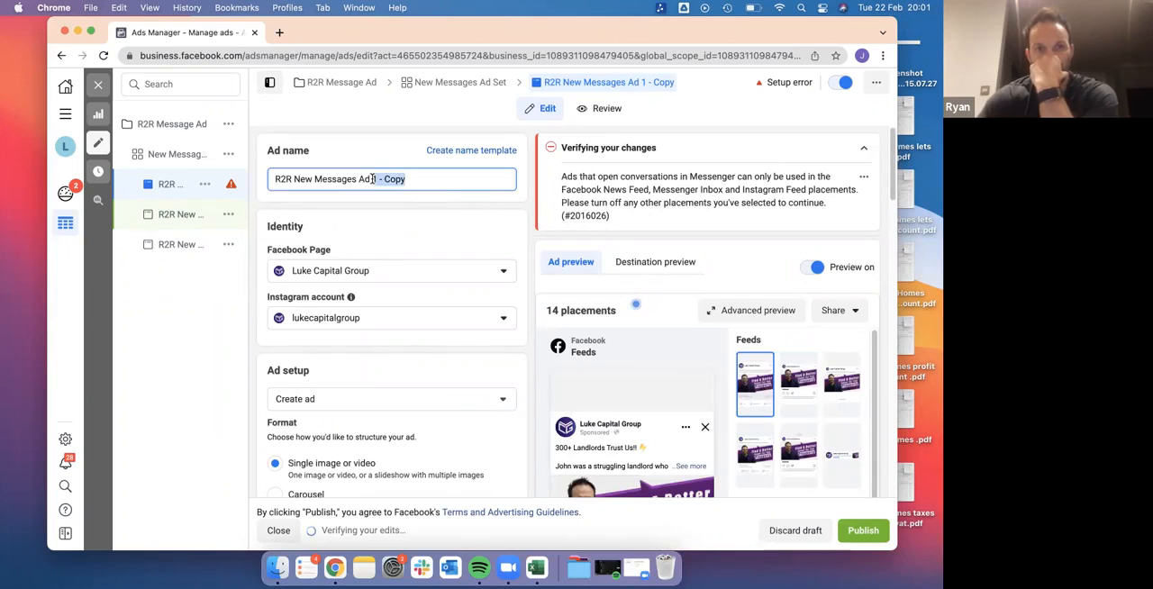
{"action": "type", "text": "3"}
{"action": "left_click", "coordinate": [438, 291]}
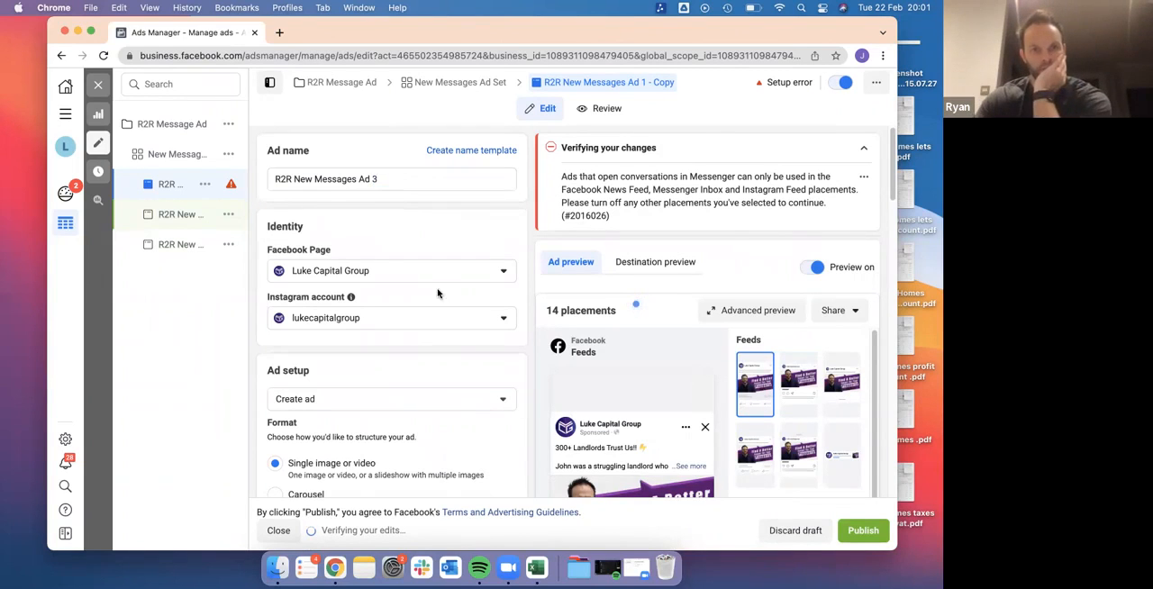
Remove all media from R2R New Messages Ad 3 and add the account image Dubai 7-min instead, keeping the Original crop for every placement
{"action": "scroll", "coordinate": [438, 291], "scroll_direction": "down", "scroll_amount": 5}
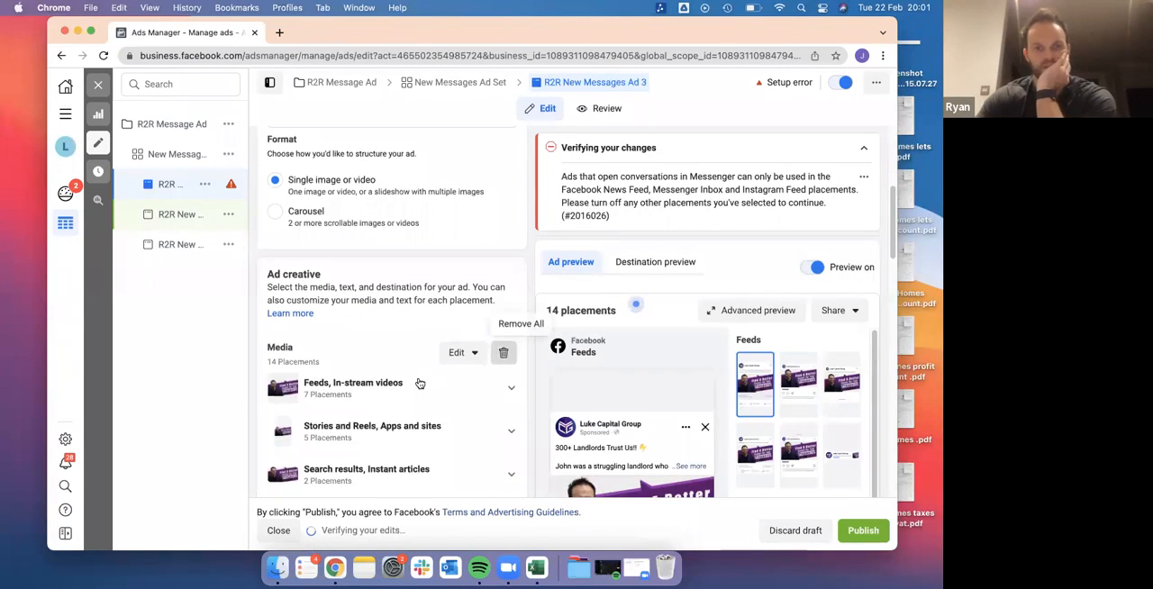
{"action": "left_click", "coordinate": [506, 352]}
{"action": "left_click", "coordinate": [337, 368]}
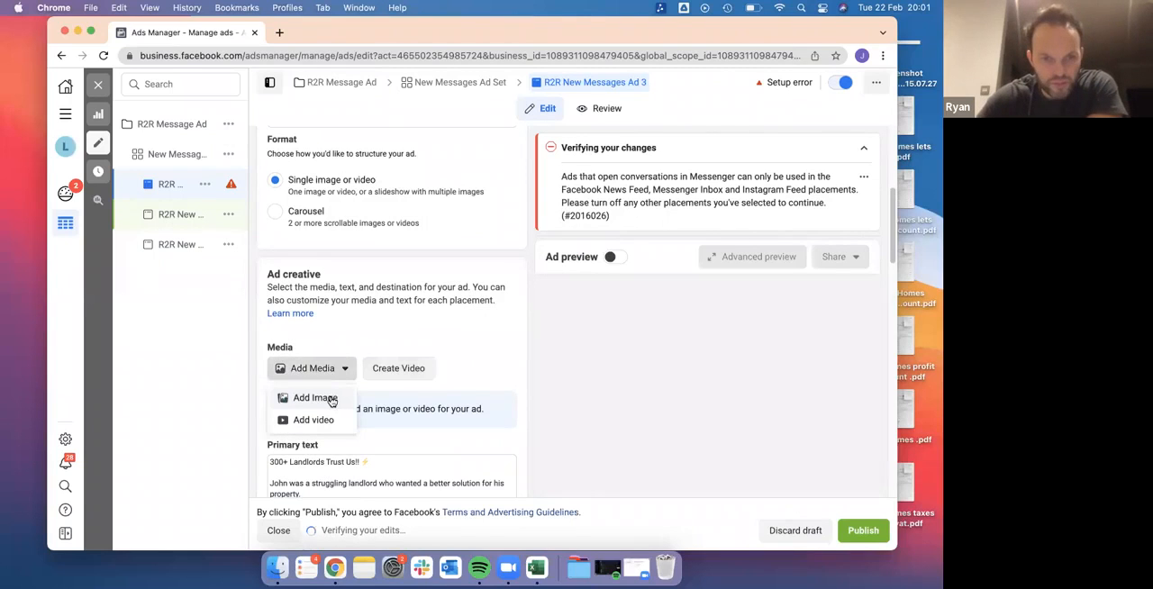
{"action": "left_click", "coordinate": [348, 398]}
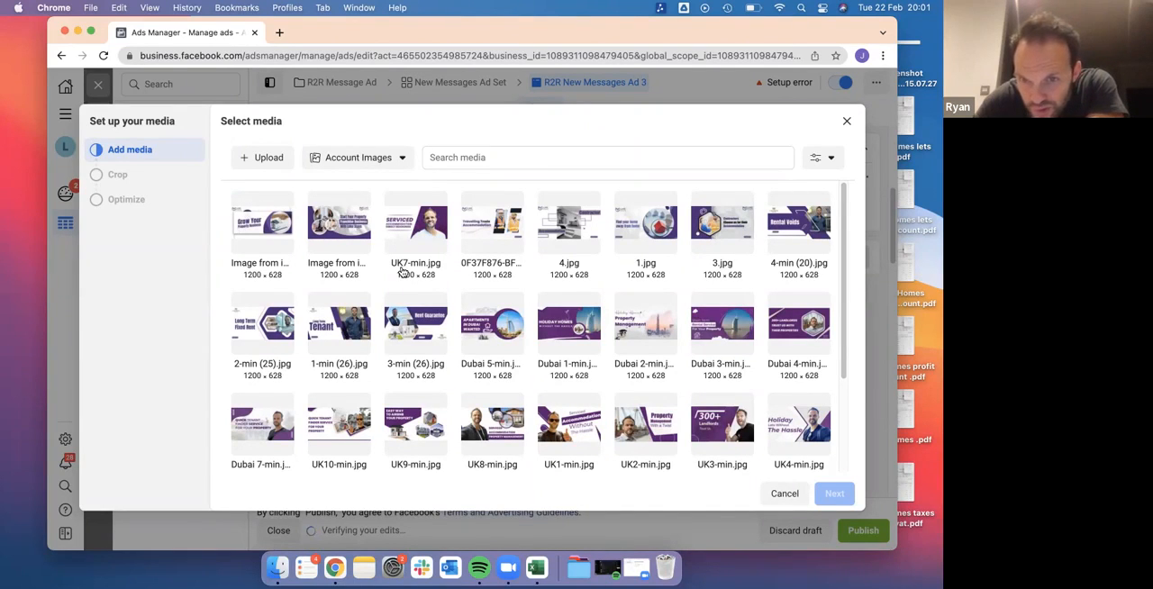
{"action": "scroll", "coordinate": [571, 461], "scroll_direction": "down", "scroll_amount": 2}
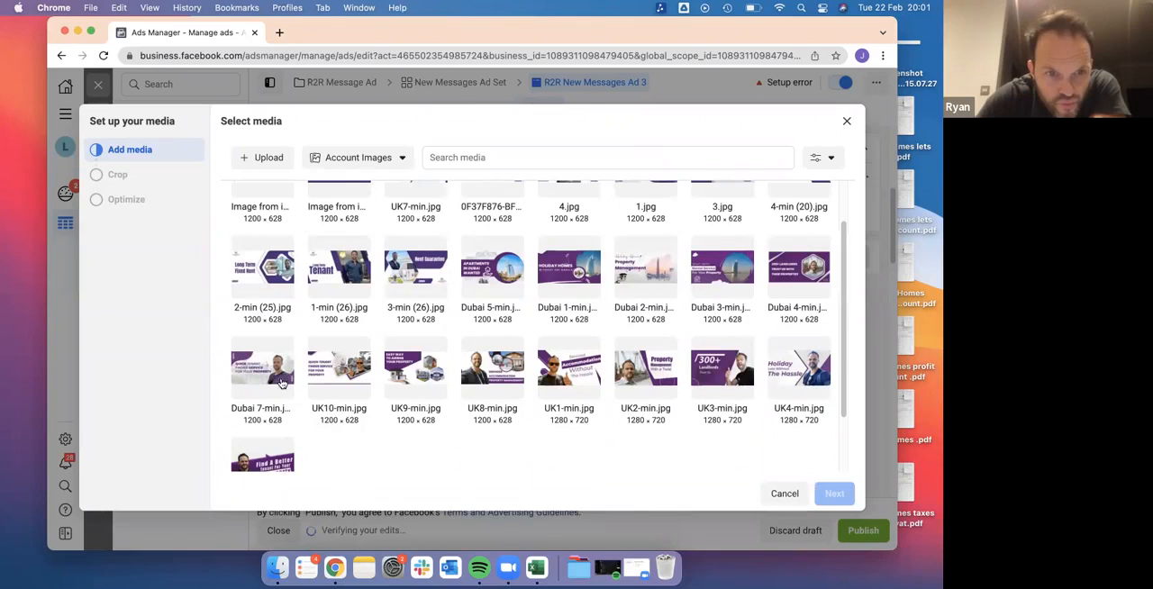
{"action": "left_click", "coordinate": [276, 378]}
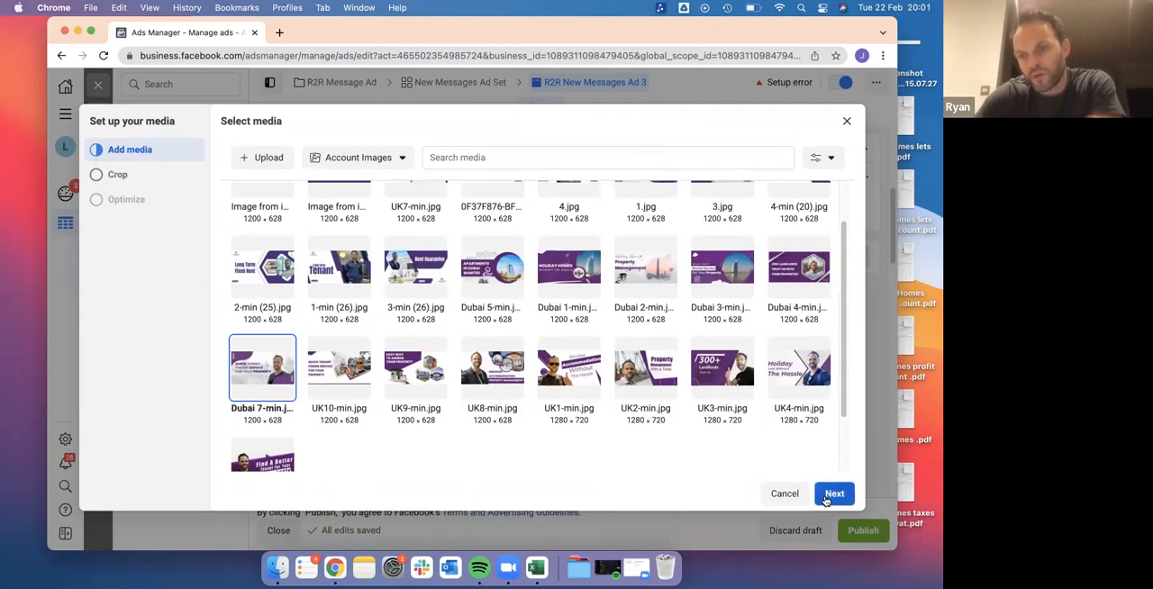
{"action": "left_click", "coordinate": [834, 493]}
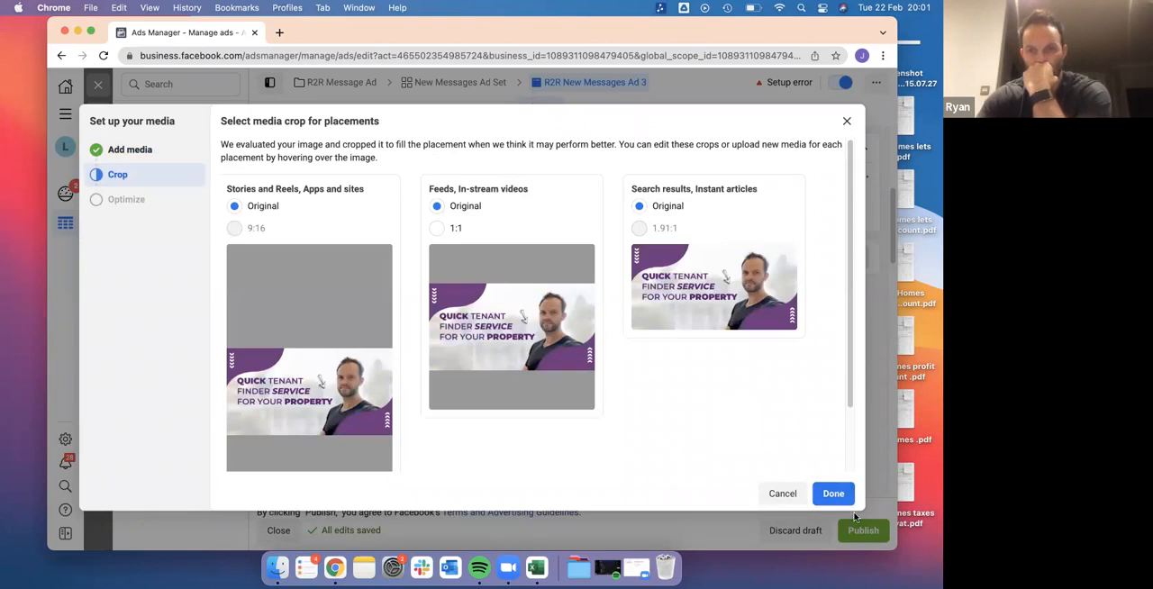
{"action": "left_click", "coordinate": [833, 495]}
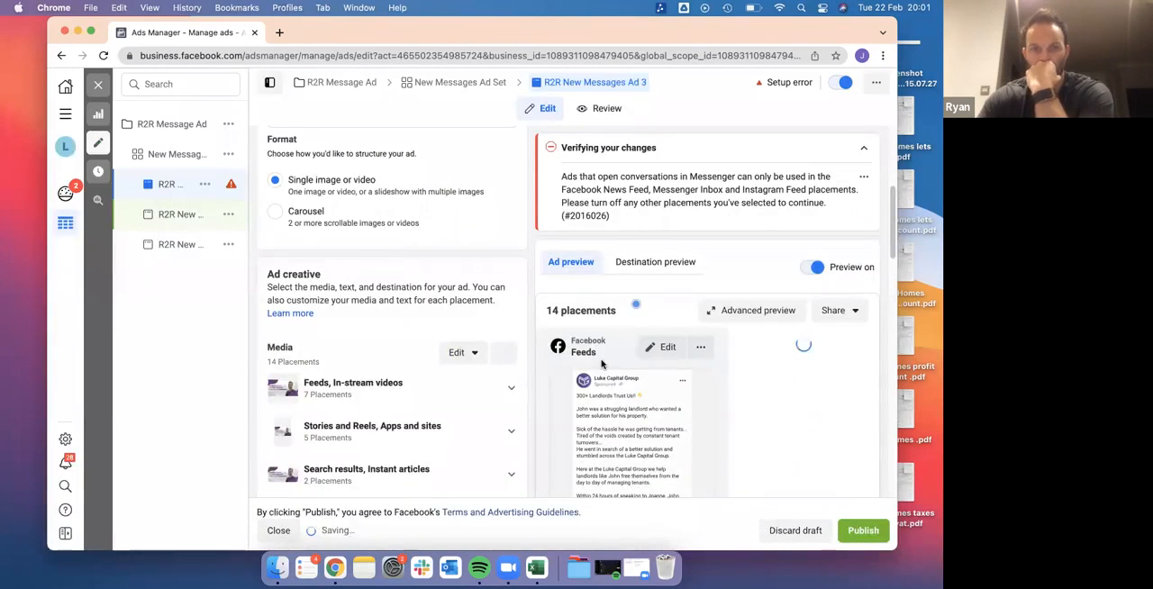
Check the remaining settings of R2R New Messages Ad 3, publish it and close the ad editor
{"action": "scroll", "coordinate": [455, 396], "scroll_direction": "down", "scroll_amount": 5}
{"action": "scroll", "coordinate": [455, 392], "scroll_direction": "down", "scroll_amount": 15}
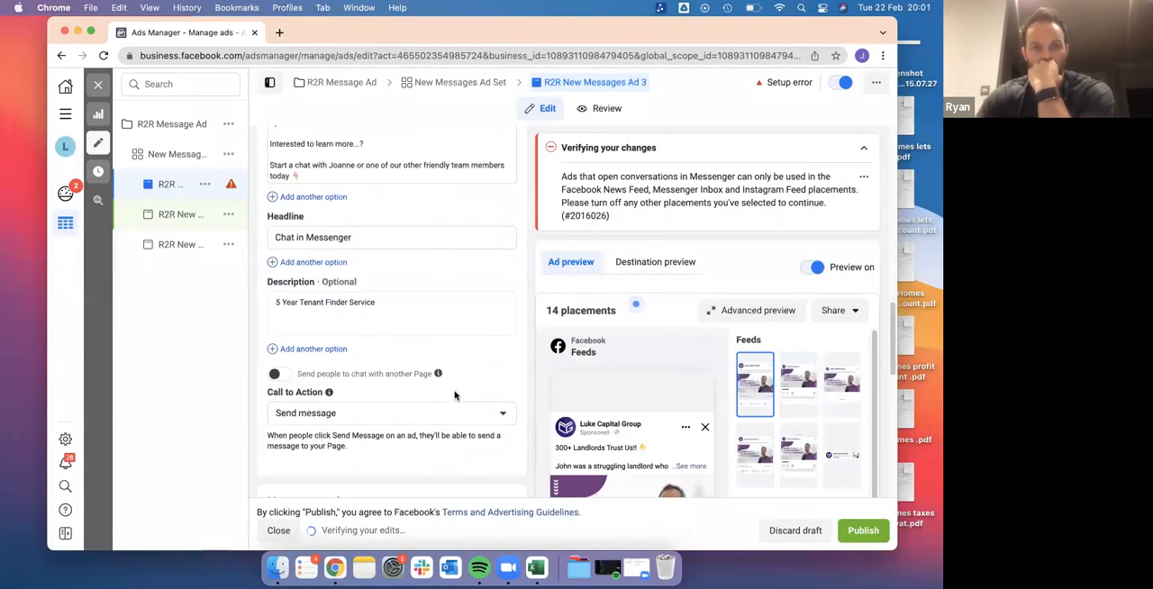
{"action": "scroll", "coordinate": [455, 395], "scroll_direction": "down", "scroll_amount": 1}
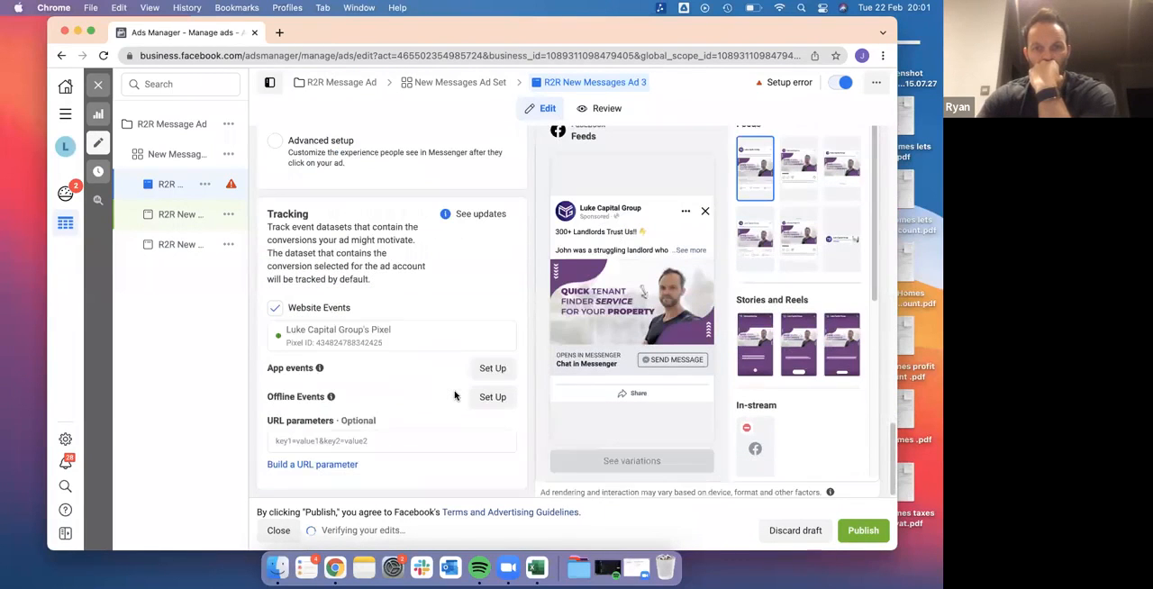
{"action": "left_click", "coordinate": [866, 536]}
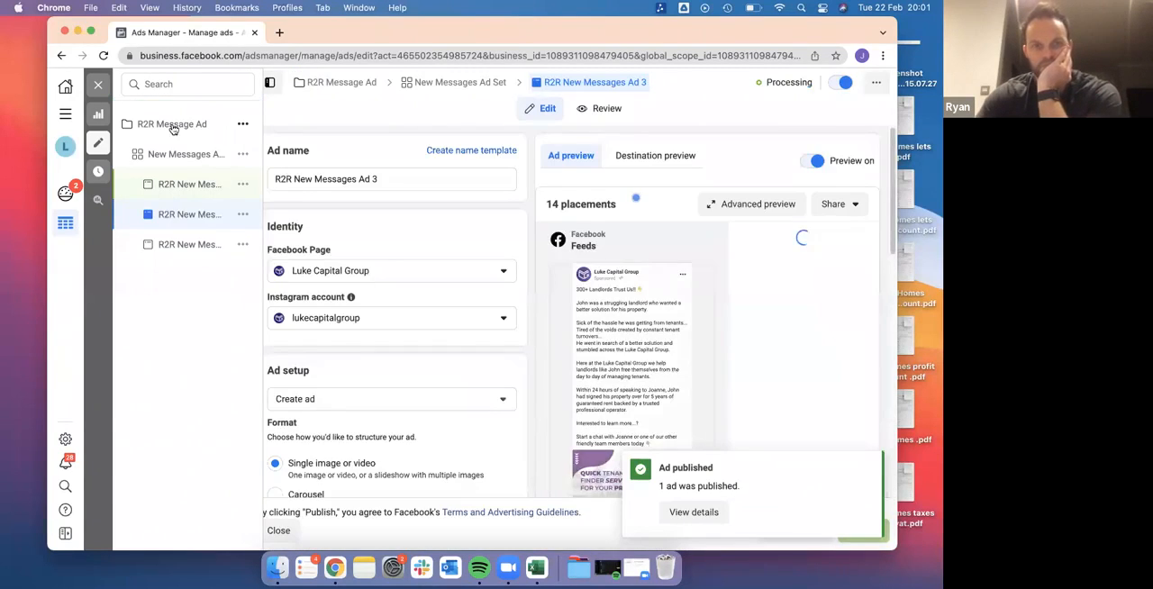
{"action": "left_click", "coordinate": [94, 90]}
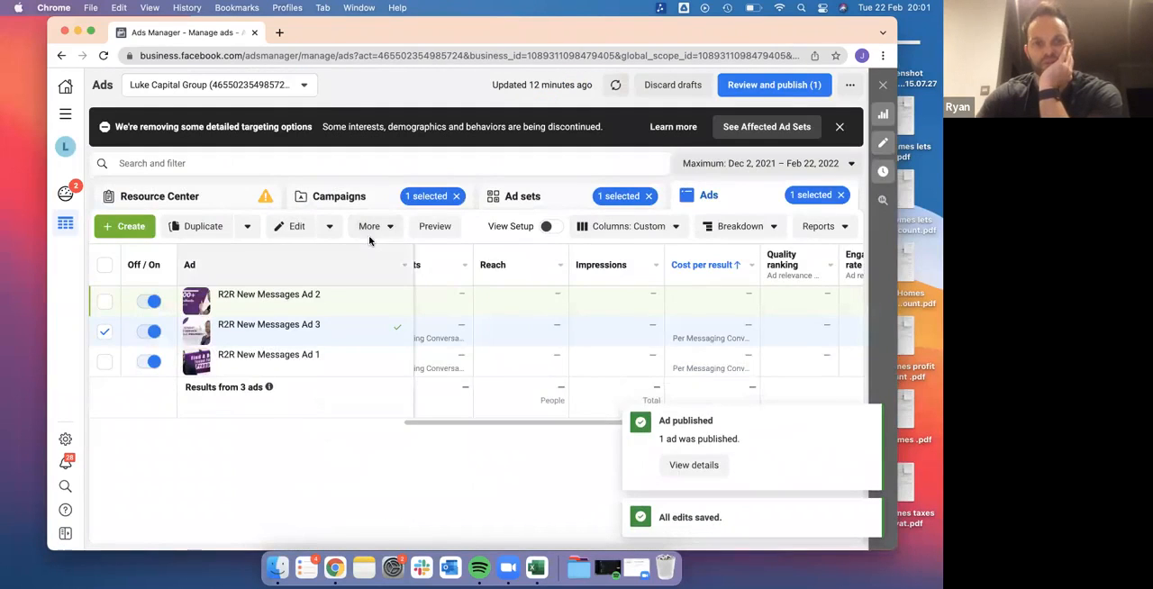
Review the remaining draft, R2R New Messages Ad 2, and publish it
{"action": "scroll", "coordinate": [504, 375], "scroll_direction": "left", "scroll_amount": 10}
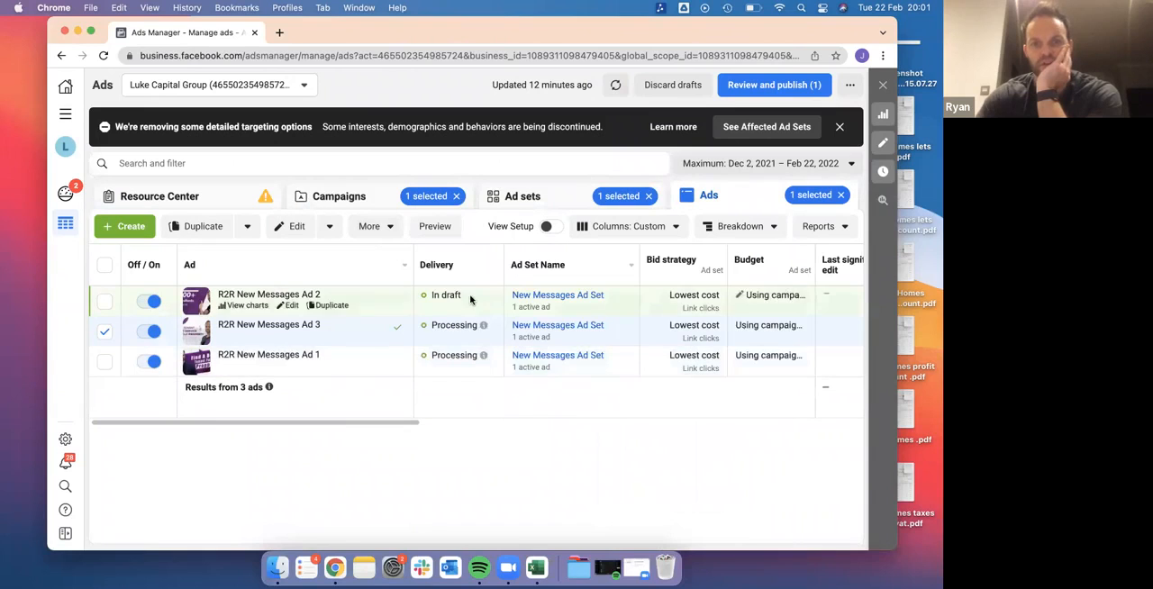
{"action": "left_click", "coordinate": [755, 87]}
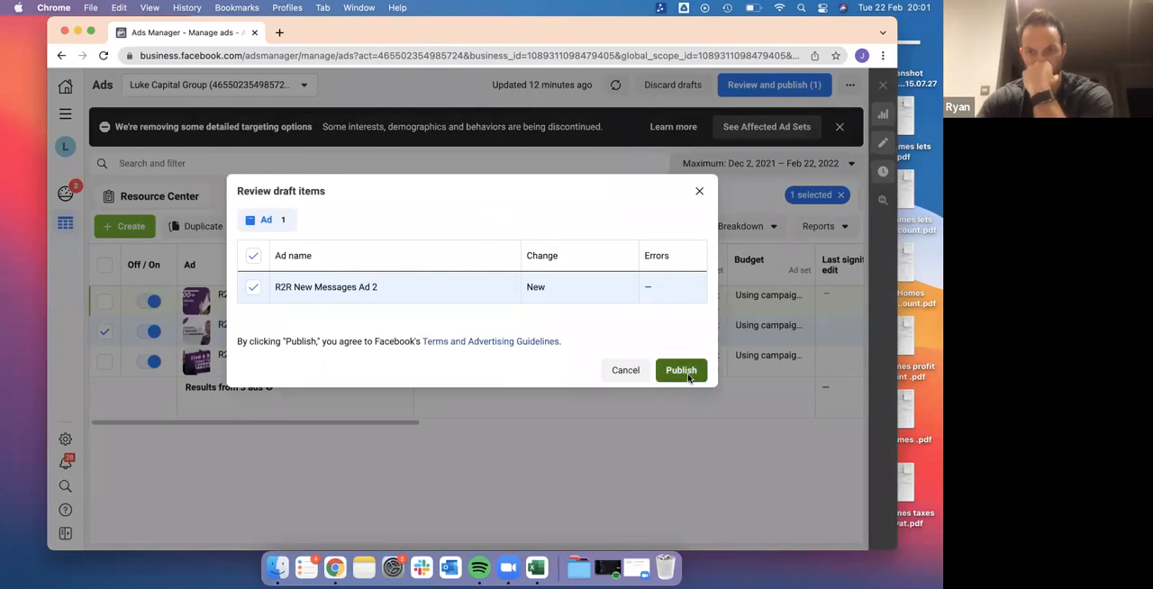
{"action": "left_click", "coordinate": [681, 371]}
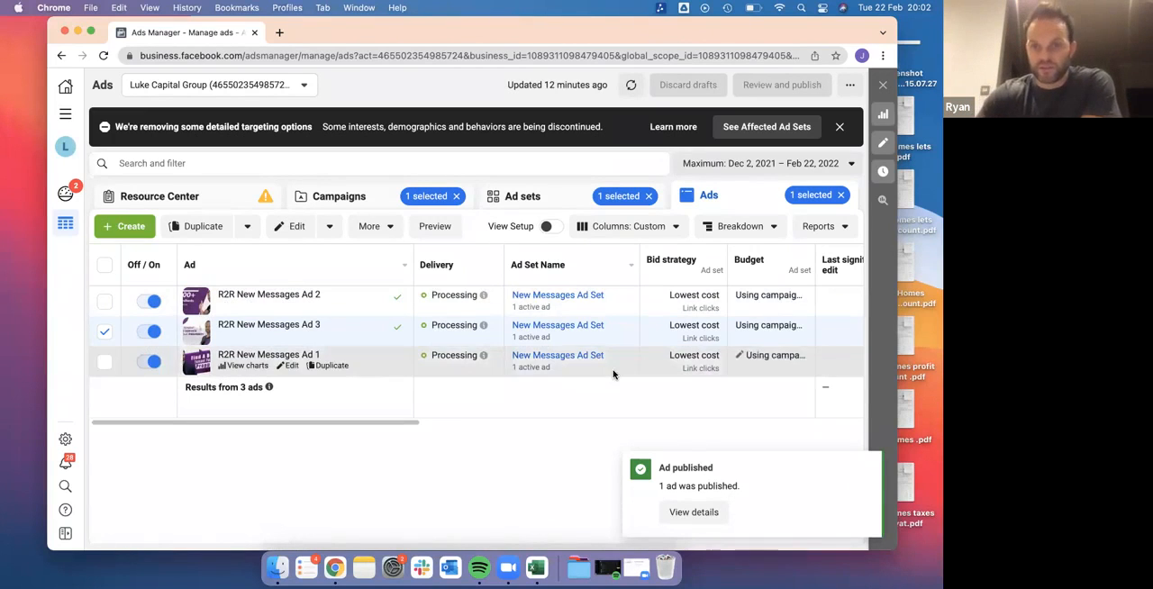
{"action": "scroll", "coordinate": [613, 374], "scroll_direction": "right", "scroll_amount": 6}
{"action": "scroll", "coordinate": [612, 374], "scroll_direction": "left", "scroll_amount": 6}
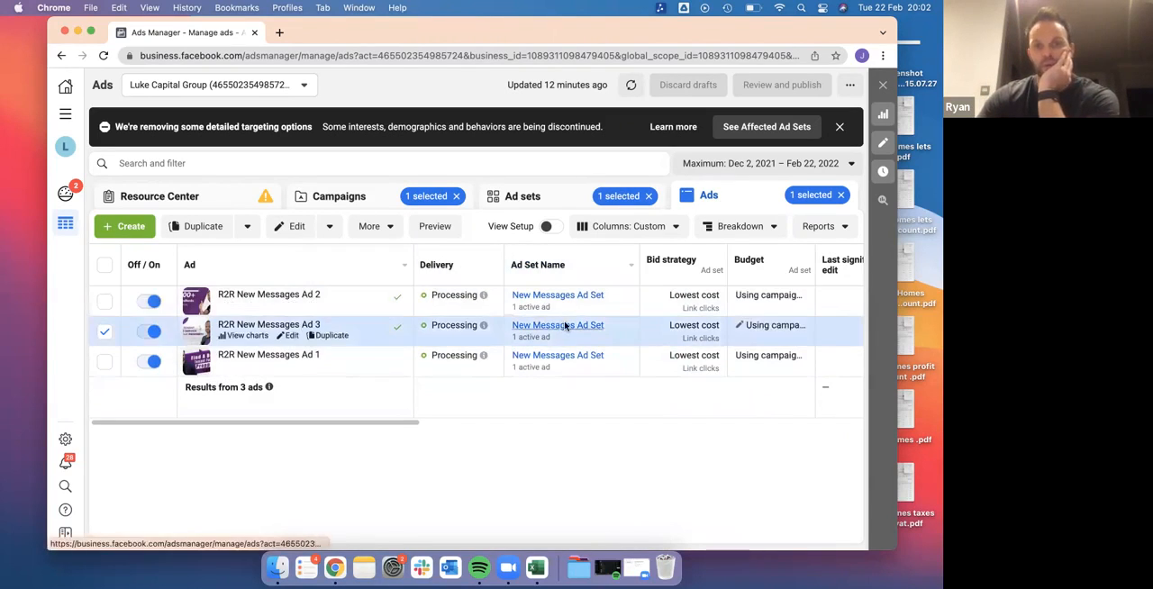
{"action": "scroll", "coordinate": [566, 326], "scroll_direction": "right", "scroll_amount": 5}
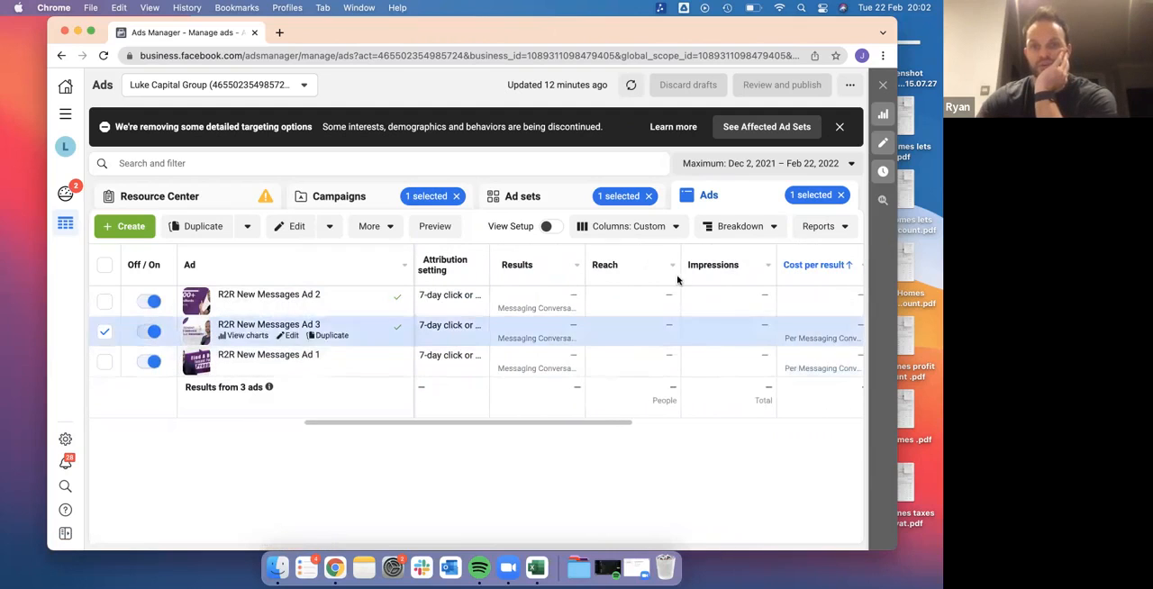
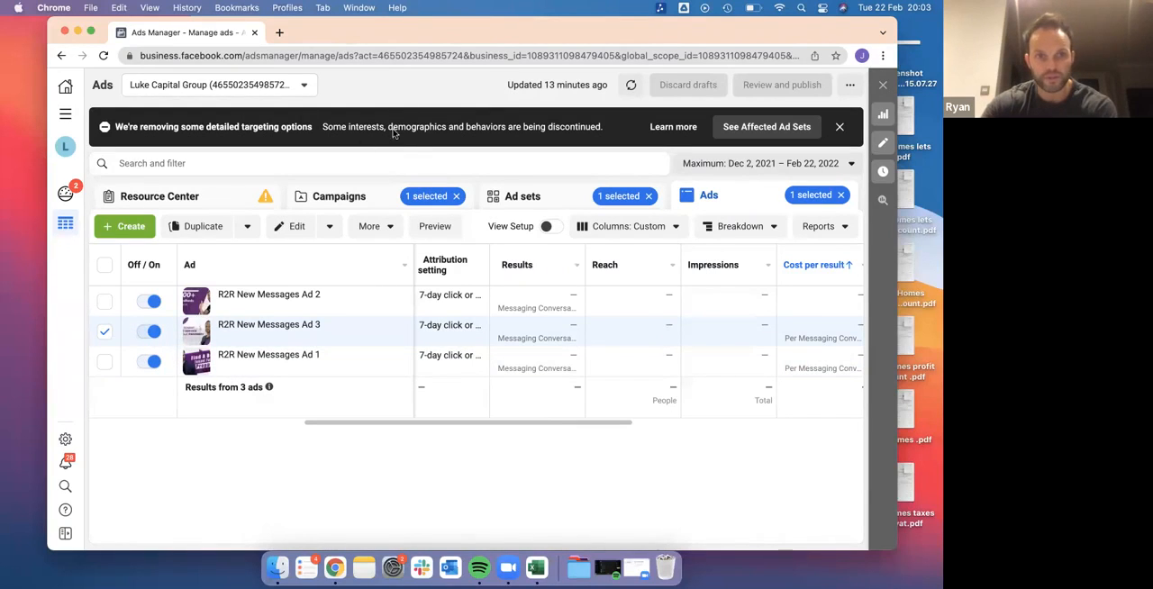
Add the Rent 2 Rent UK campaign to the selection, select only its Rent to Rent ad set, and list that ad set's ads
{"action": "left_click", "coordinate": [351, 200]}
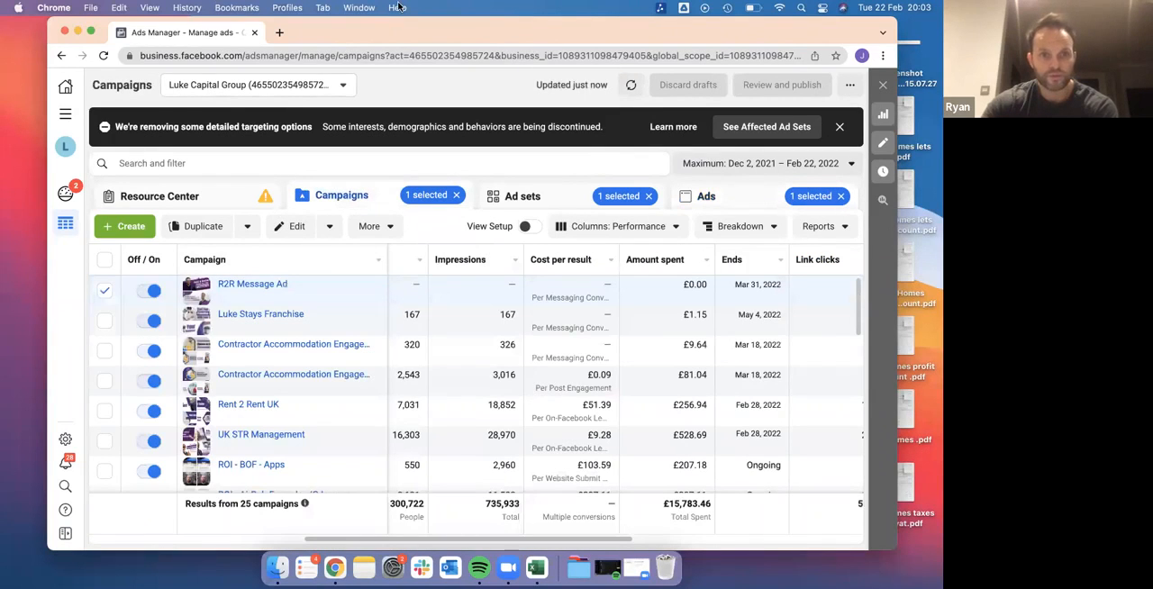
{"action": "left_click", "coordinate": [105, 411]}
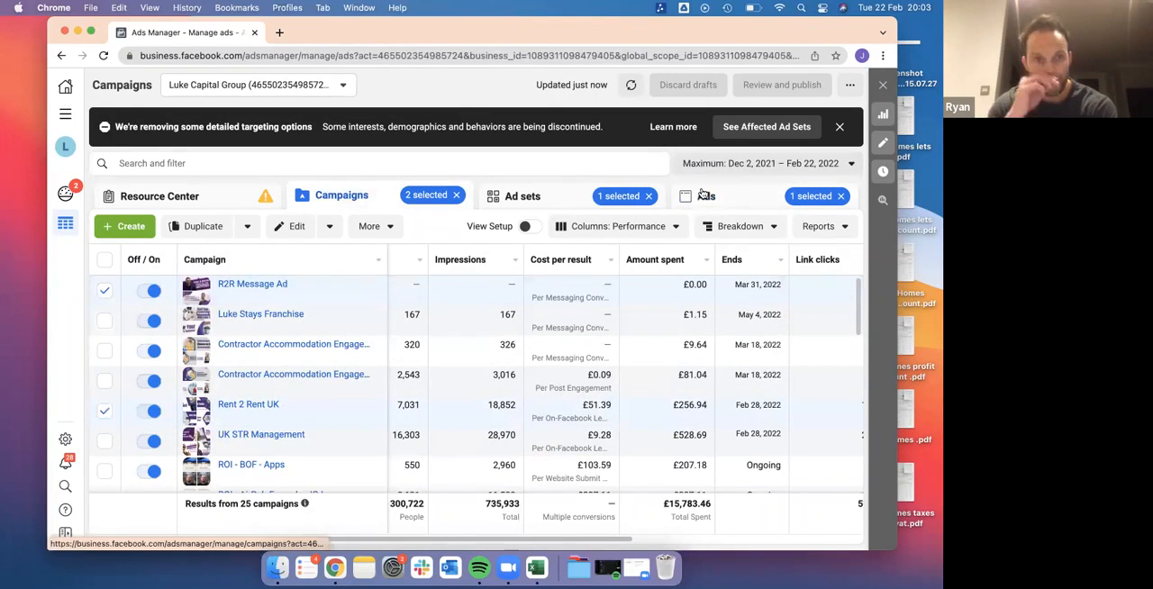
{"action": "left_click", "coordinate": [706, 196]}
{"action": "left_click", "coordinate": [530, 197]}
{"action": "left_click", "coordinate": [105, 321]}
{"action": "left_click", "coordinate": [104, 290]}
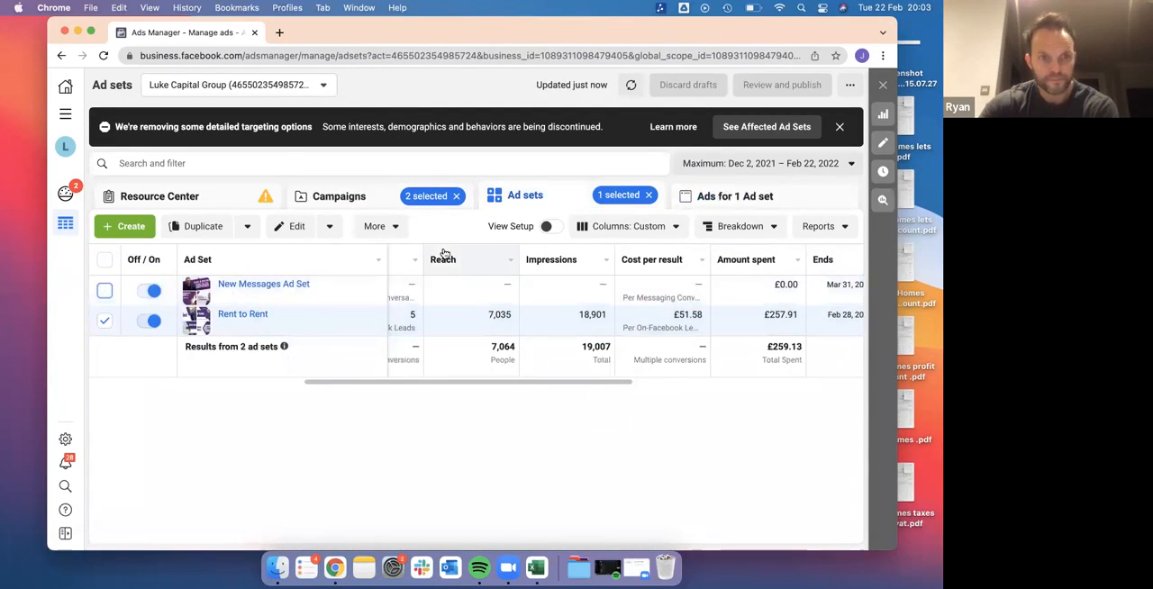
{"action": "left_click", "coordinate": [698, 198]}
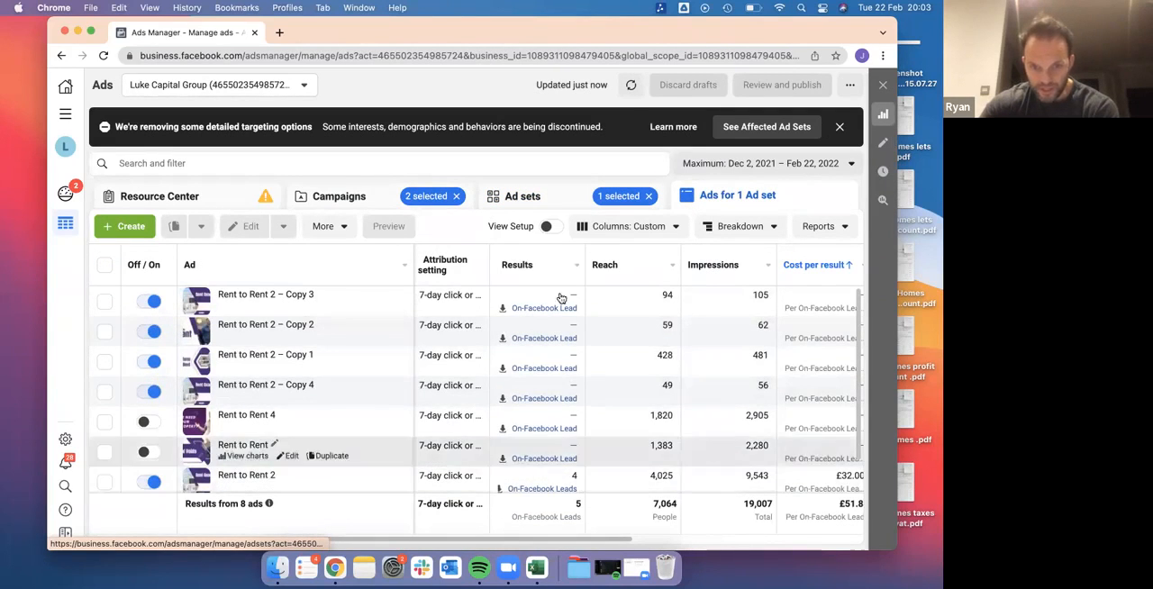
{"action": "scroll", "coordinate": [356, 470], "scroll_direction": "down", "scroll_amount": 1}
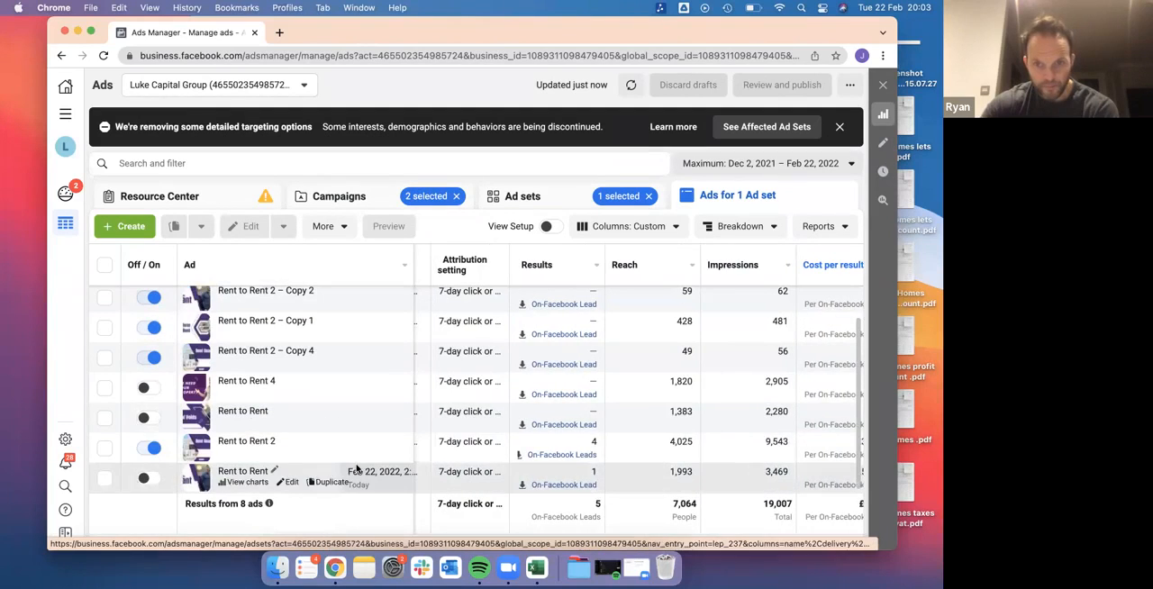
Open the active ad Rent to Rent 2 and examine its creative, instant form selection and form preview
{"action": "left_click", "coordinate": [291, 453]}
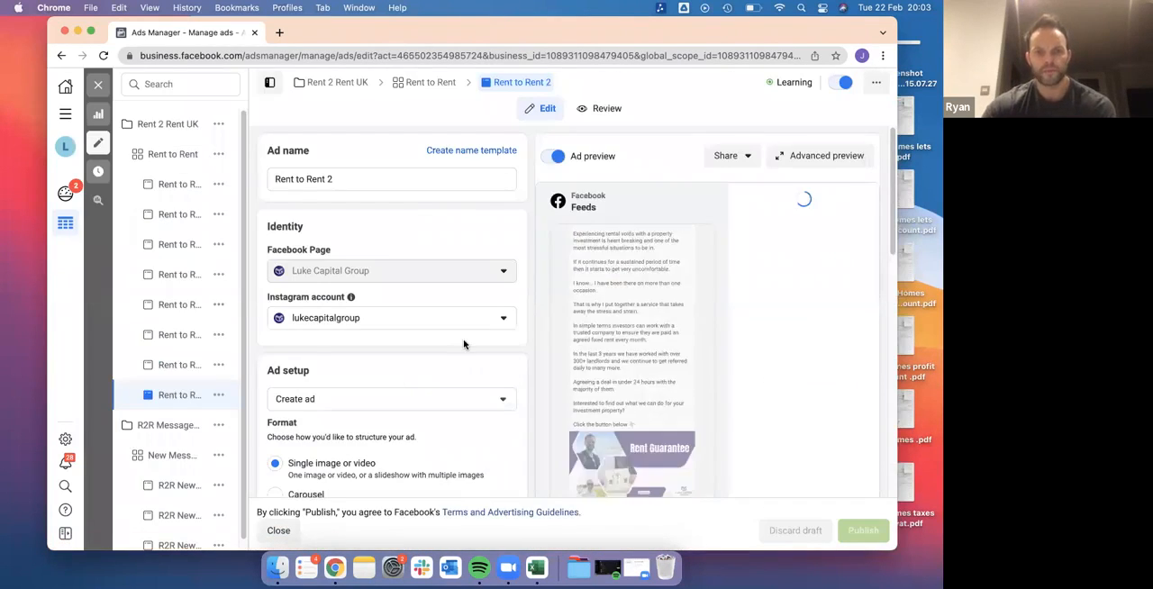
{"action": "scroll", "coordinate": [463, 344], "scroll_direction": "down", "scroll_amount": 8}
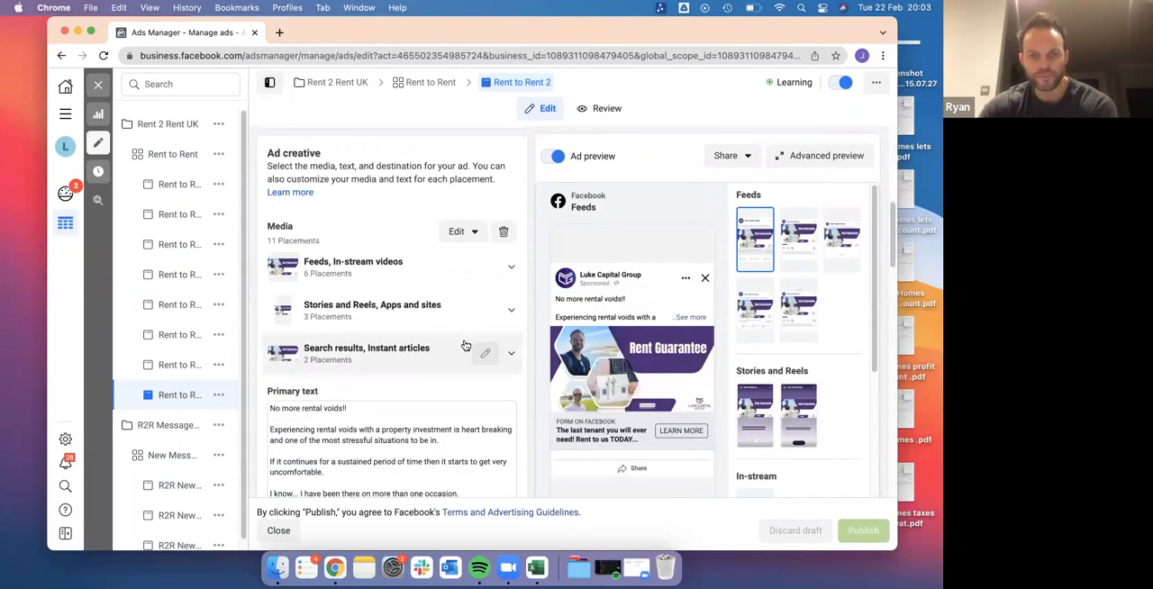
{"action": "scroll", "coordinate": [464, 344], "scroll_direction": "down", "scroll_amount": 15}
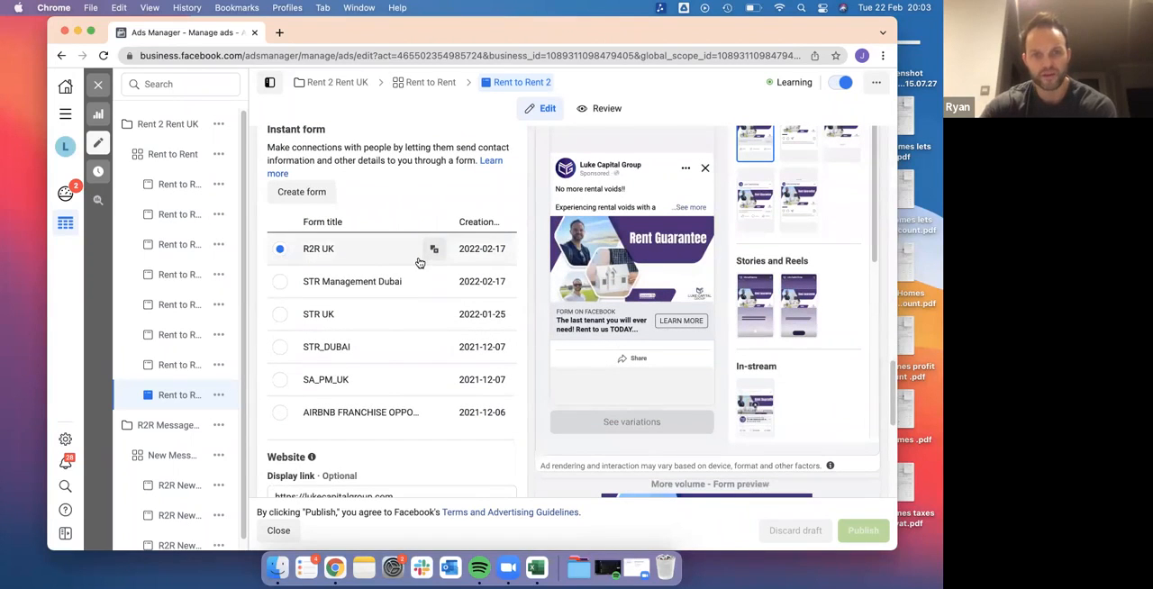
{"action": "scroll", "coordinate": [727, 388], "scroll_direction": "down", "scroll_amount": 4}
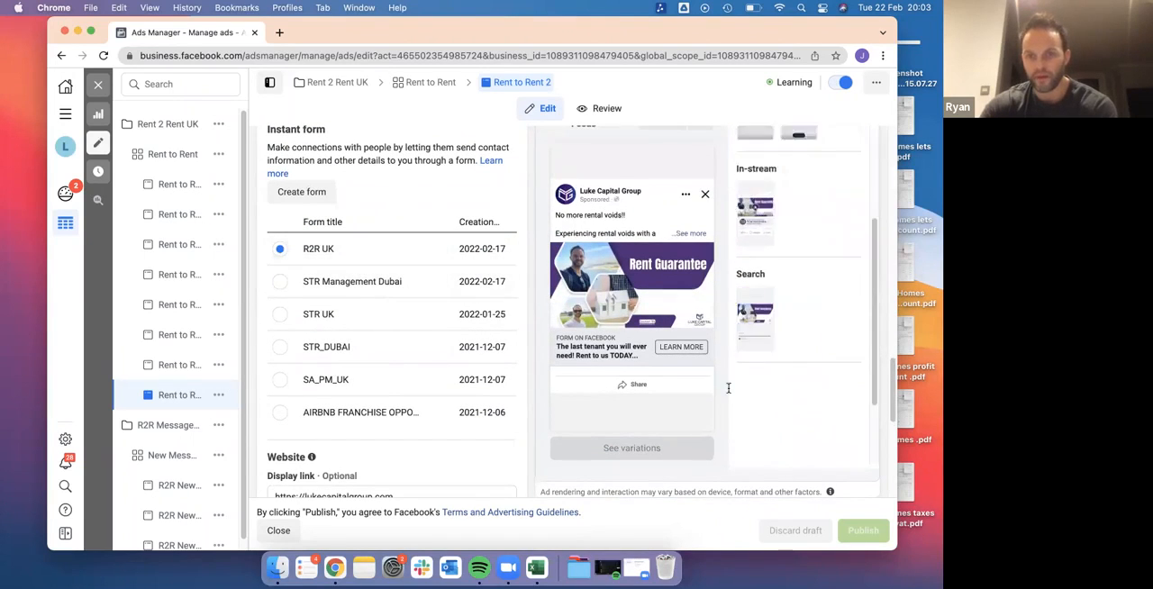
{"action": "scroll", "coordinate": [727, 388], "scroll_direction": "down", "scroll_amount": 10}
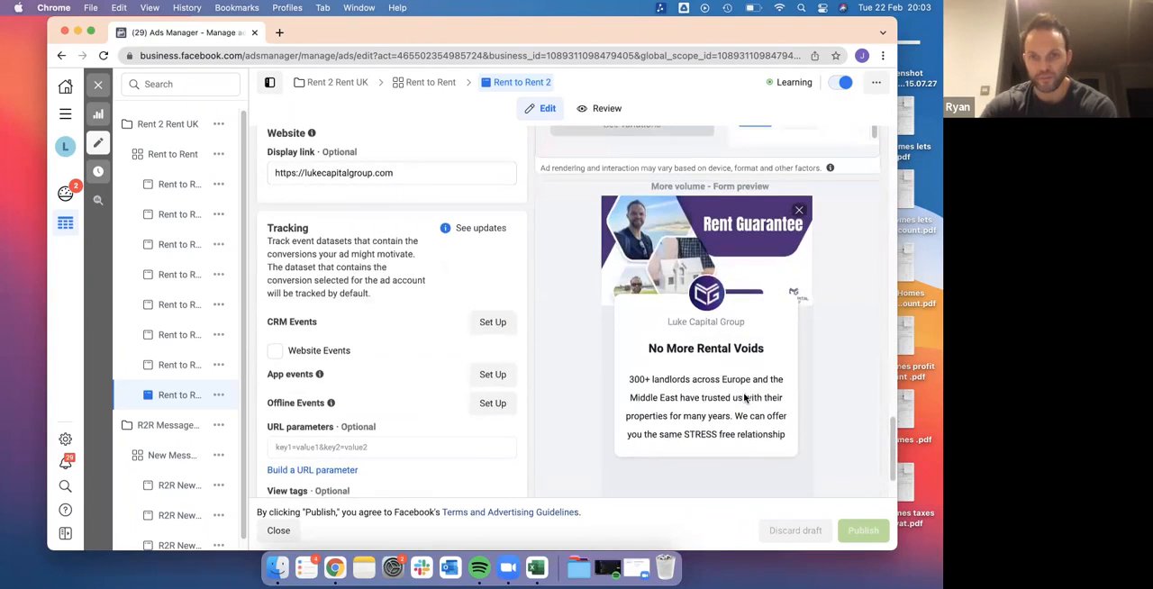
{"action": "scroll", "coordinate": [660, 433], "scroll_direction": "down", "scroll_amount": 1}
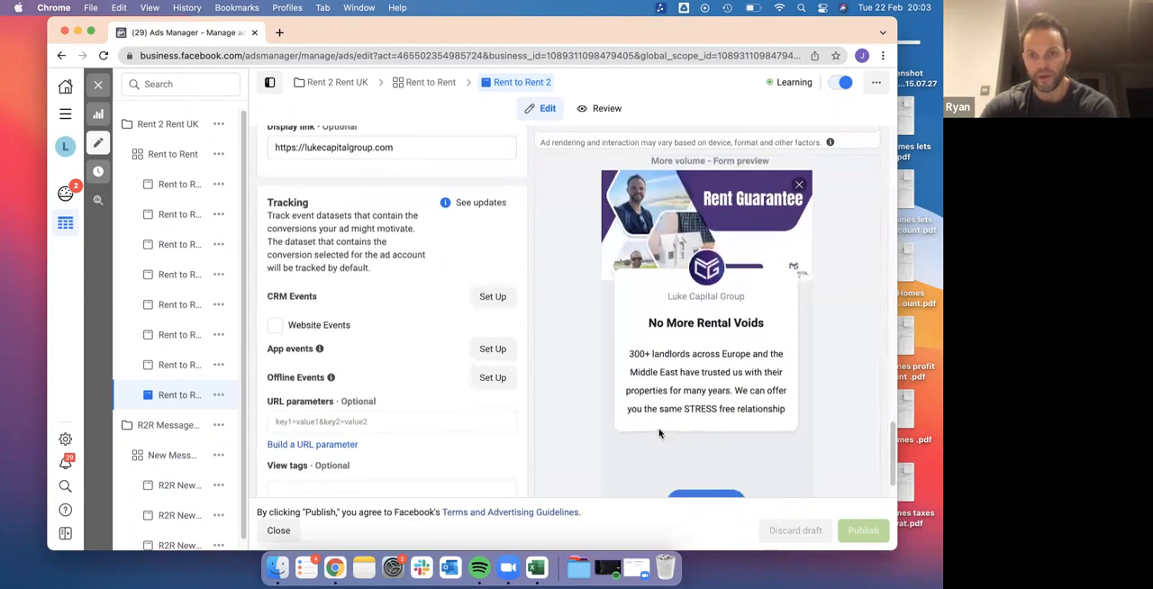
Go through the R2R UK form preview from the intro page to the closing message for leads
{"action": "scroll", "coordinate": [557, 294], "scroll_direction": "up", "scroll_amount": 5}
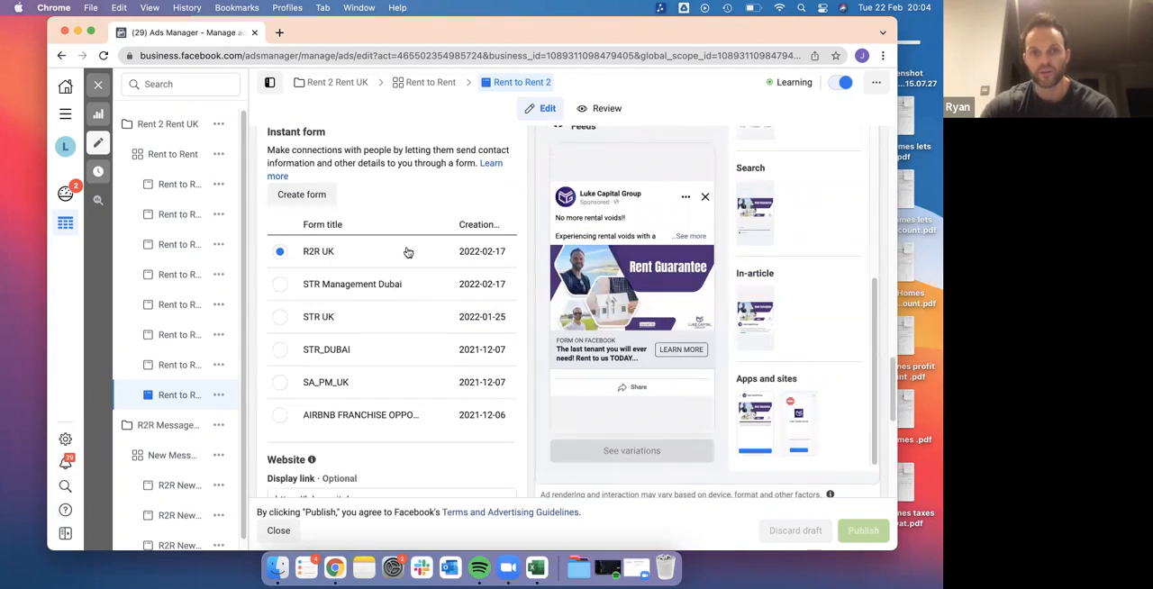
{"action": "scroll", "coordinate": [678, 330], "scroll_direction": "down", "scroll_amount": 1}
{"action": "scroll", "coordinate": [678, 330], "scroll_direction": "down", "scroll_amount": 5}
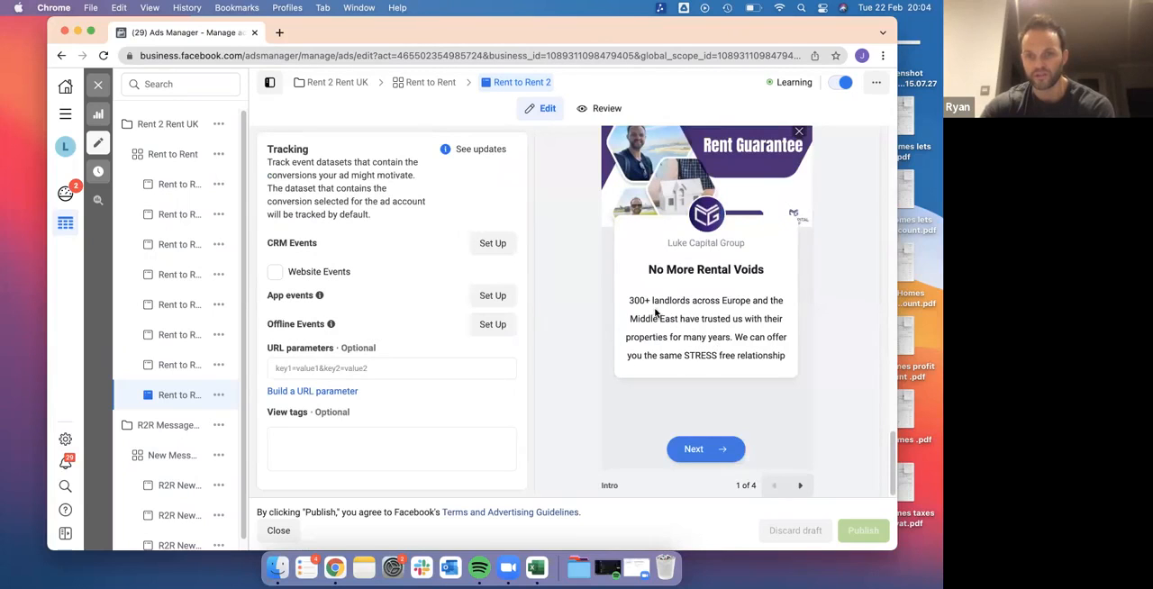
{"action": "left_click", "coordinate": [800, 485]}
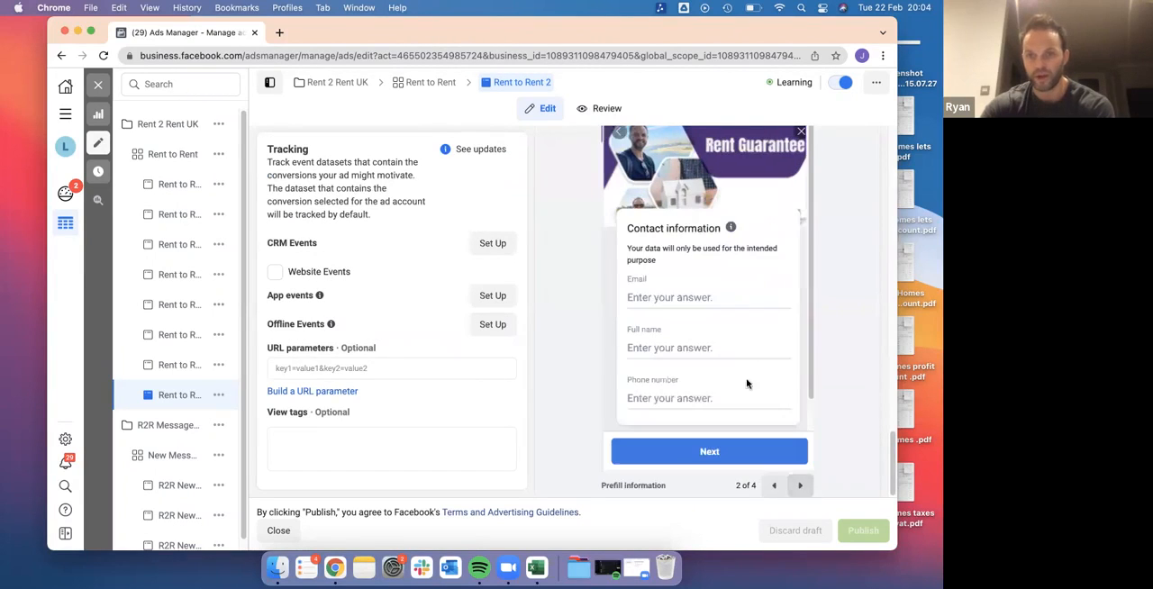
{"action": "left_click", "coordinate": [800, 485]}
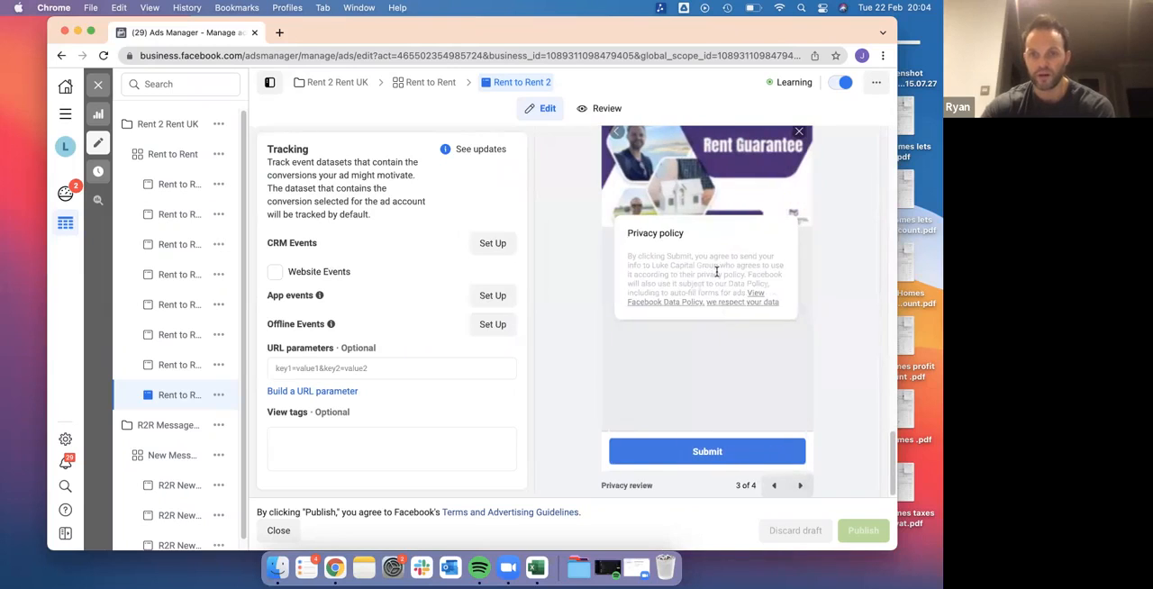
{"action": "left_click", "coordinate": [799, 485]}
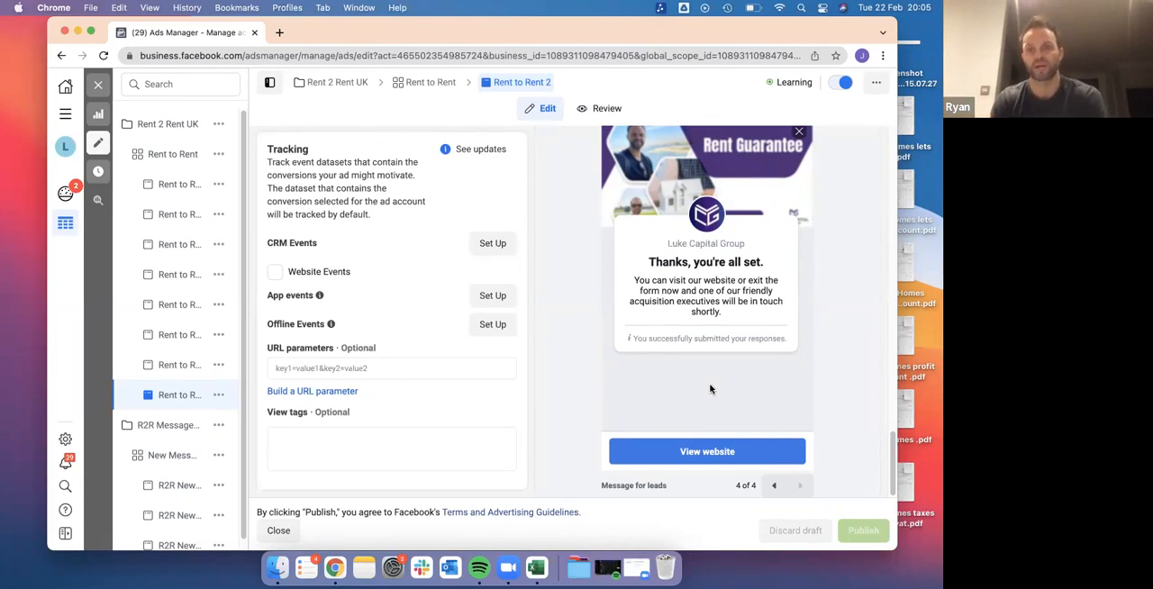
Check the call-to-action options of Rent to Rent 2 without changing the choice, and close the ad editor
{"action": "scroll", "coordinate": [549, 263], "scroll_direction": "up", "scroll_amount": 6}
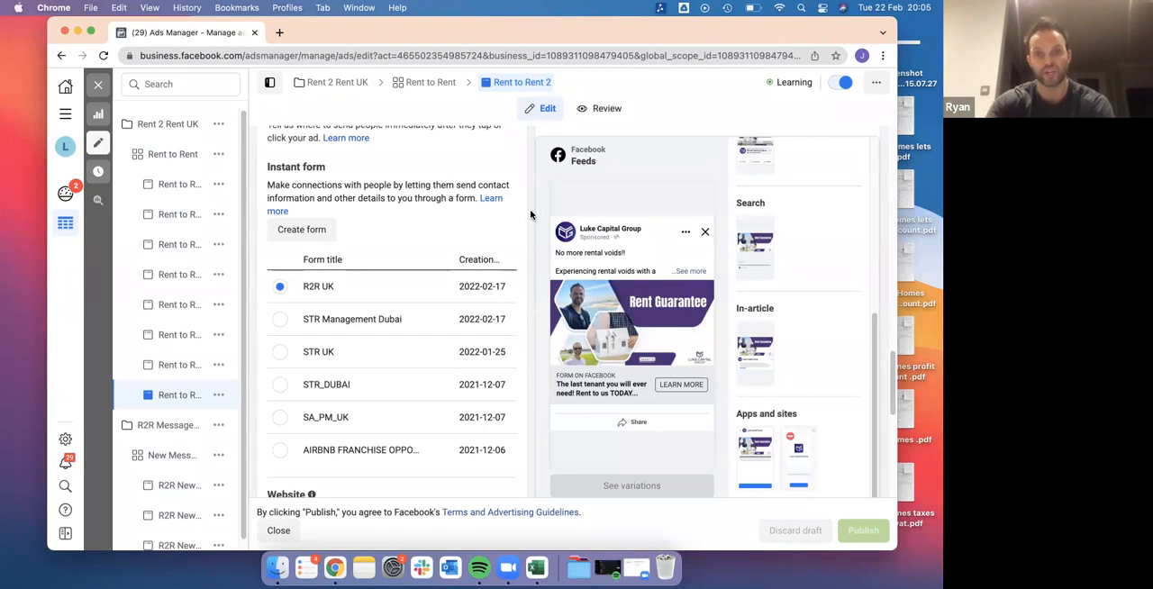
{"action": "scroll", "coordinate": [530, 214], "scroll_direction": "up", "scroll_amount": 2}
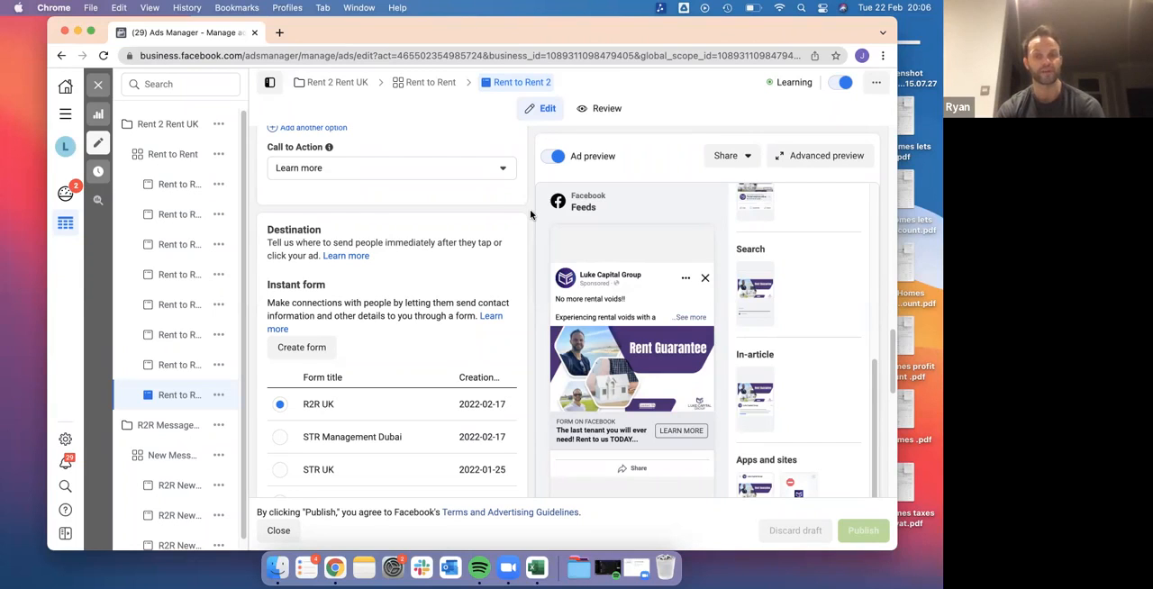
{"action": "left_click", "coordinate": [502, 170]}
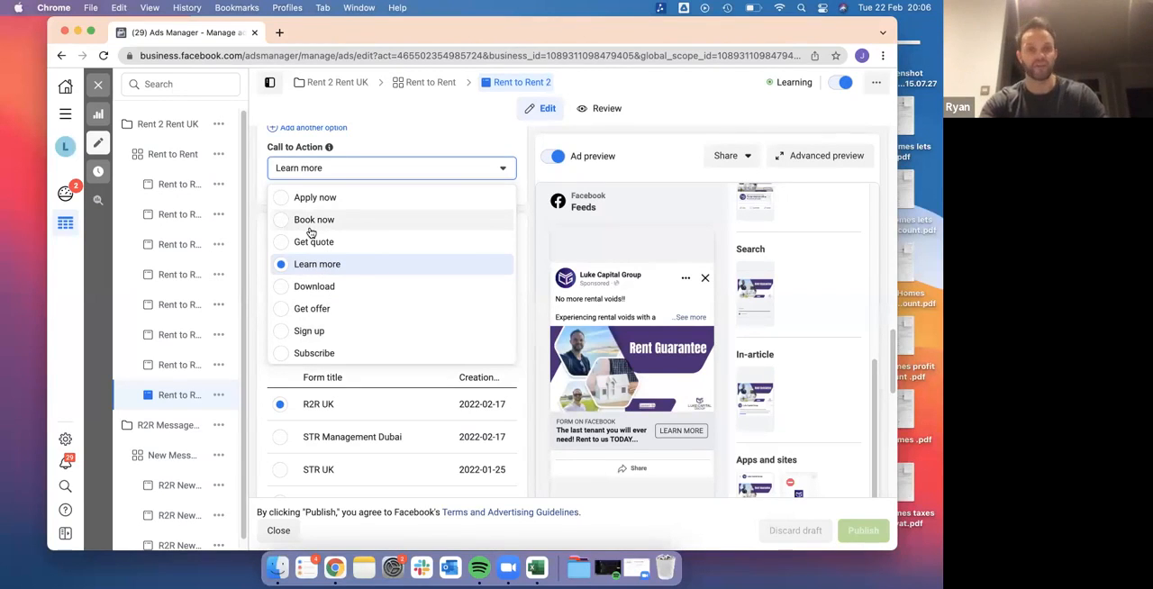
{"action": "left_click", "coordinate": [527, 180]}
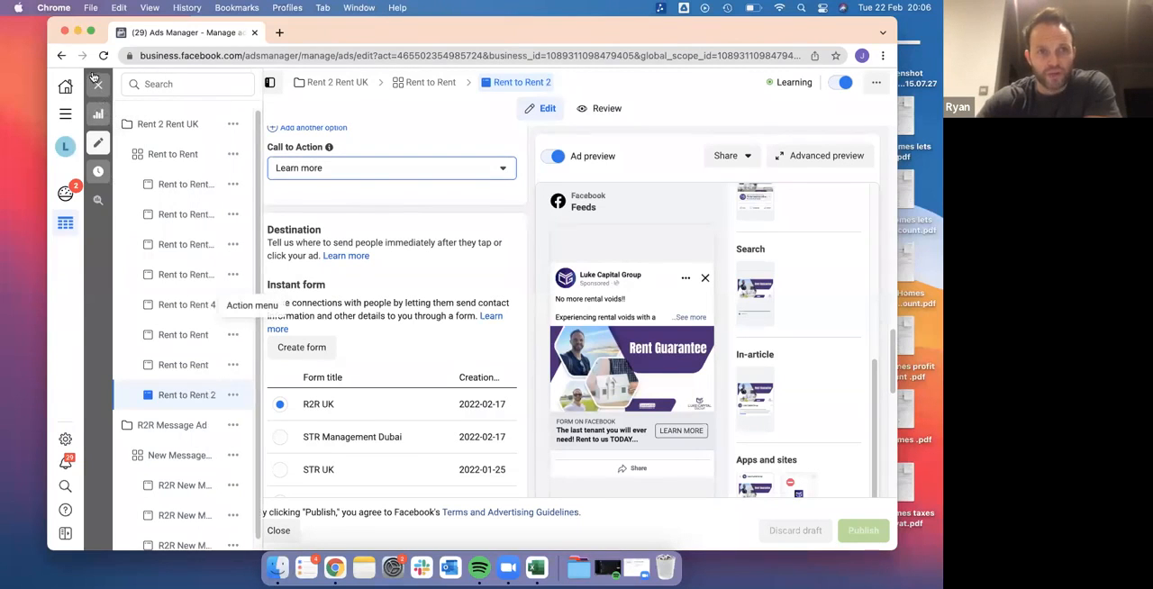
{"action": "left_click", "coordinate": [98, 84]}
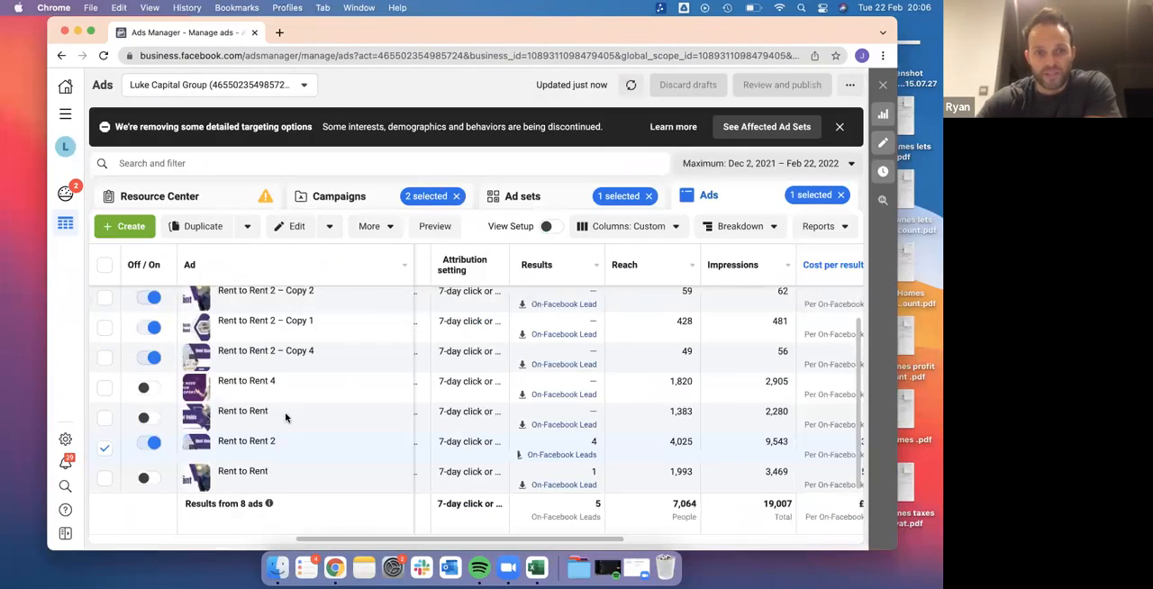
Replace the campaign selection with UK STR Management and Dubai STR Management, and list their ad sets
{"action": "left_click", "coordinate": [528, 197]}
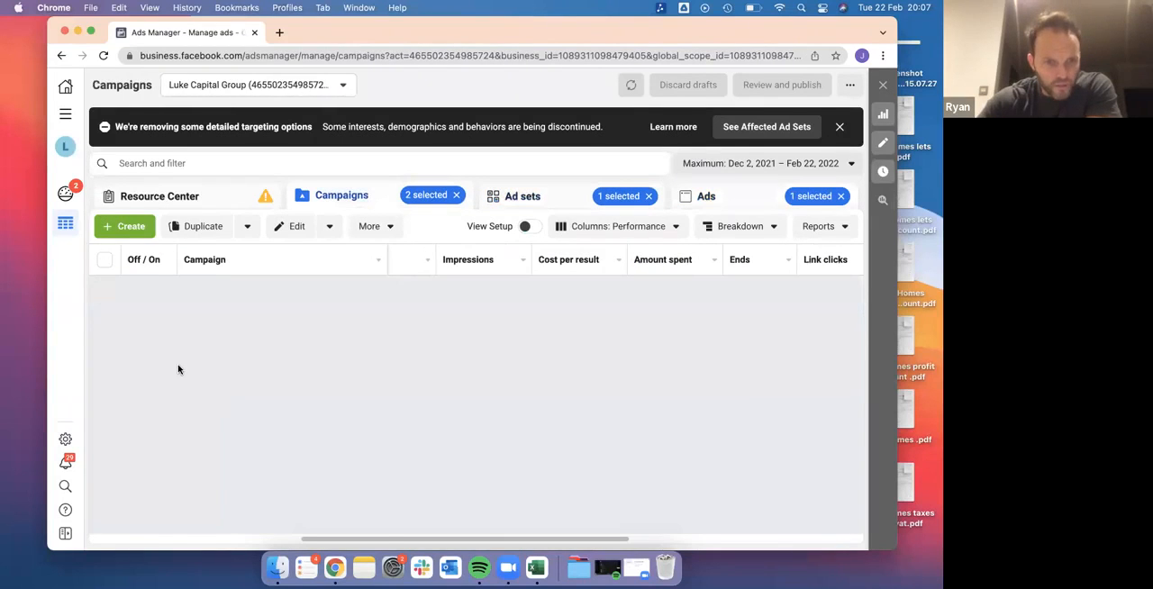
{"action": "left_click", "coordinate": [103, 291]}
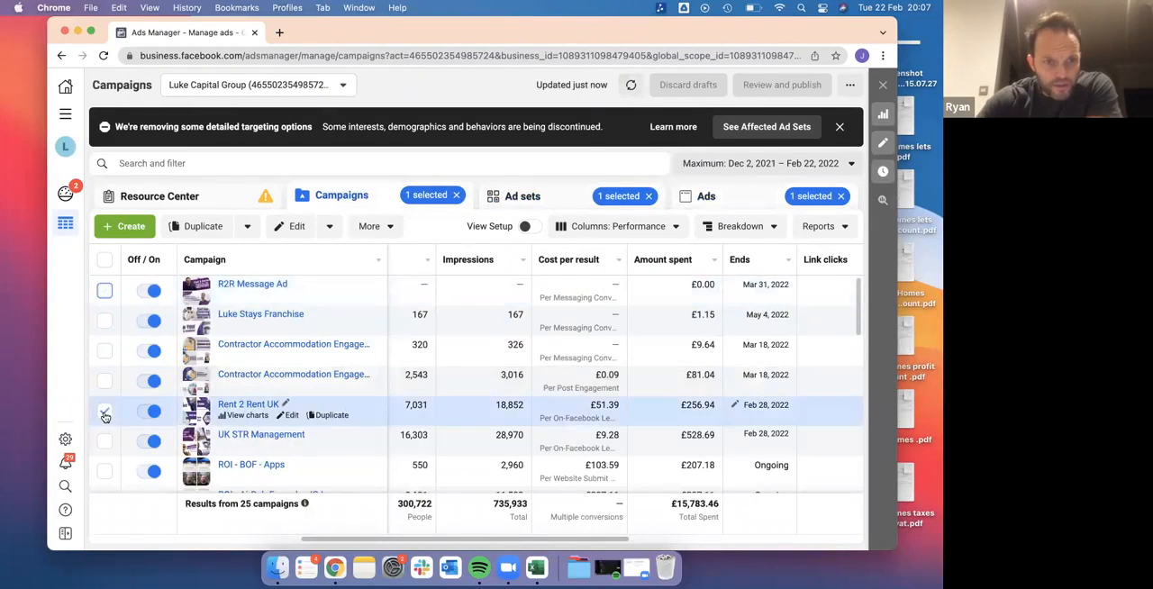
{"action": "left_click", "coordinate": [104, 411]}
{"action": "scroll", "coordinate": [122, 439], "scroll_direction": "down", "scroll_amount": 5}
{"action": "scroll", "coordinate": [112, 397], "scroll_direction": "up", "scroll_amount": 3}
{"action": "left_click", "coordinate": [105, 380]}
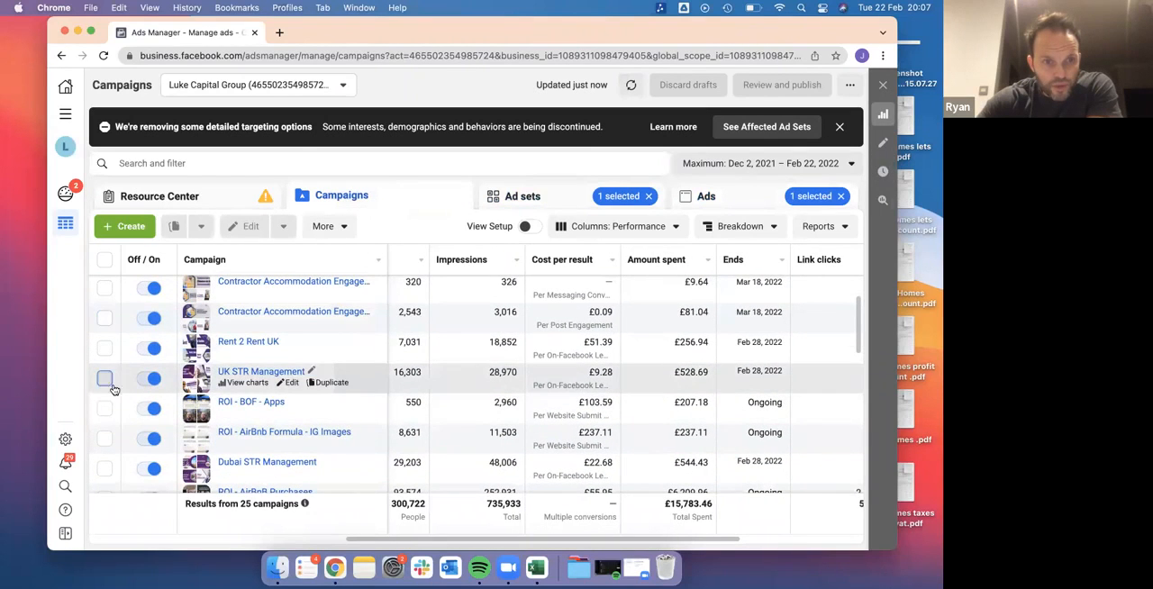
{"action": "scroll", "coordinate": [104, 376], "scroll_direction": "down", "scroll_amount": 3}
{"action": "left_click", "coordinate": [104, 369]}
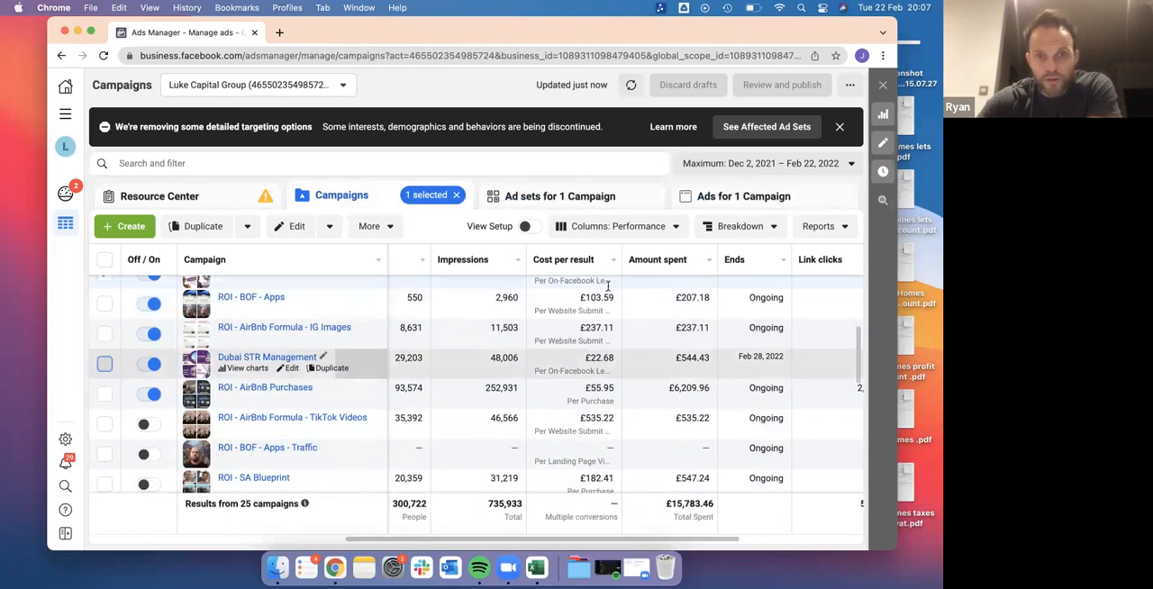
{"action": "left_click", "coordinate": [565, 200]}
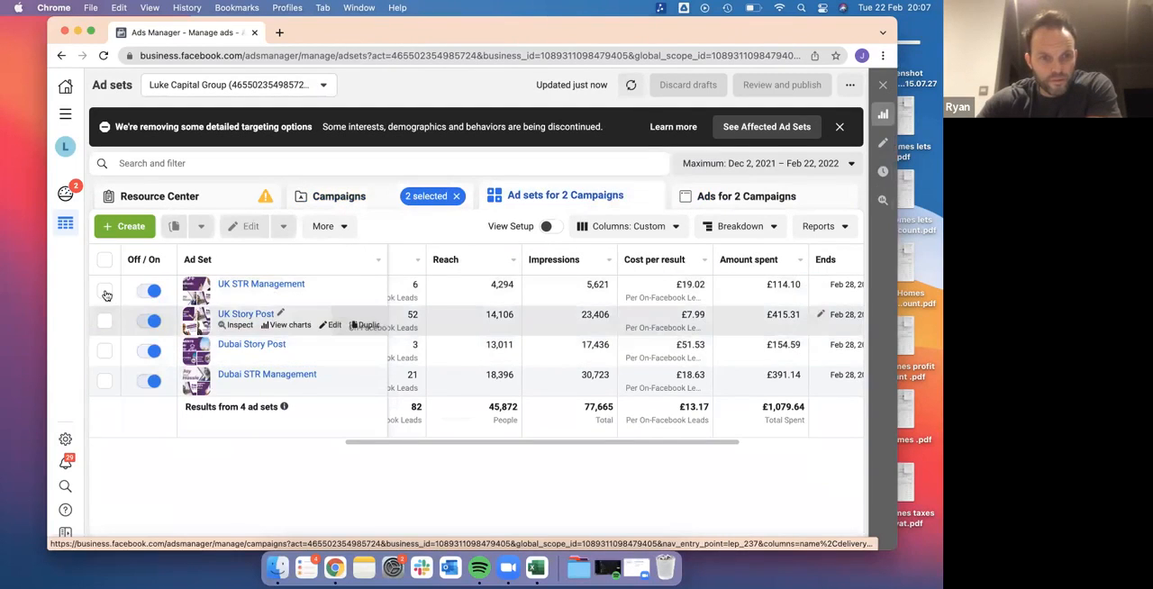
Select the UK STR Management and Dubai STR Management ad sets and compare their ads' results, cost per result and quality ranking
{"action": "left_click", "coordinate": [106, 290]}
{"action": "left_click", "coordinate": [106, 380]}
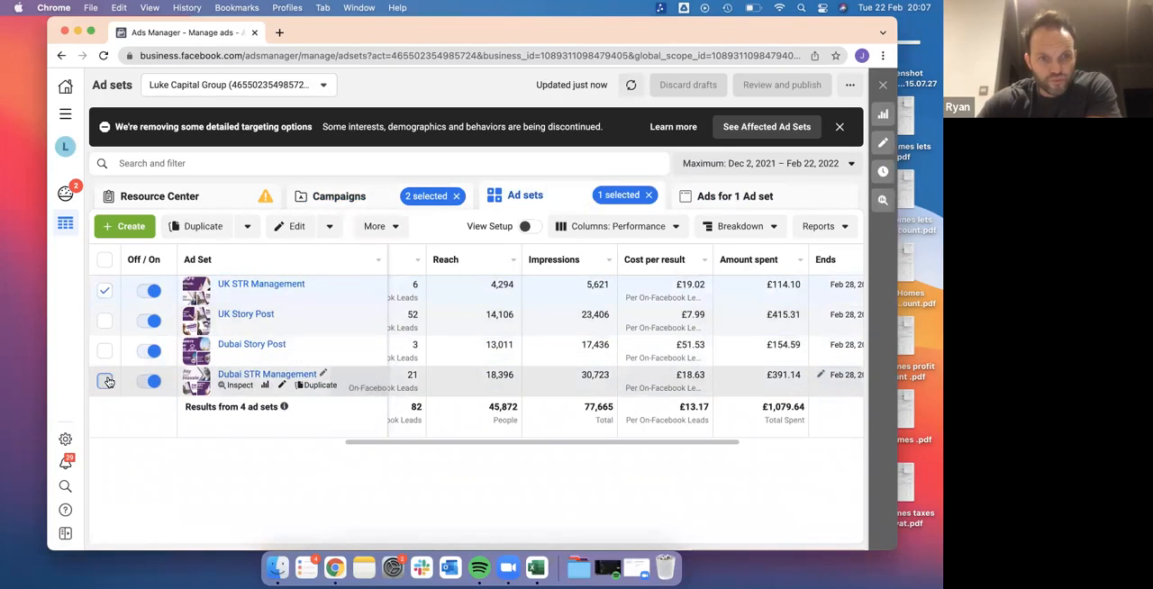
{"action": "left_click", "coordinate": [721, 195]}
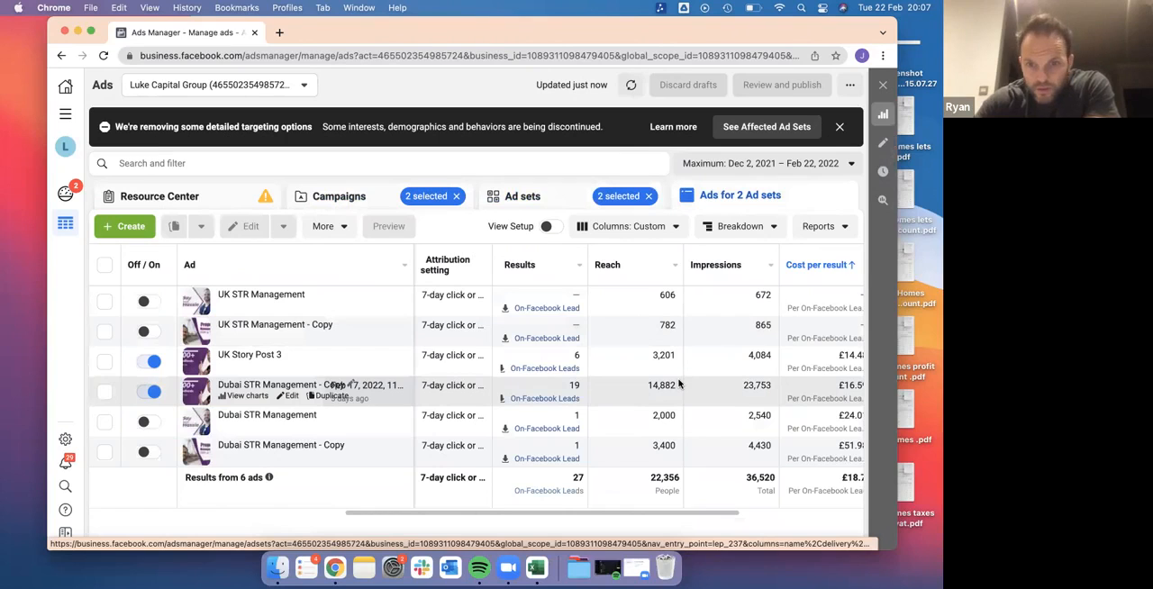
{"action": "scroll", "coordinate": [567, 395], "scroll_direction": "right", "scroll_amount": 2}
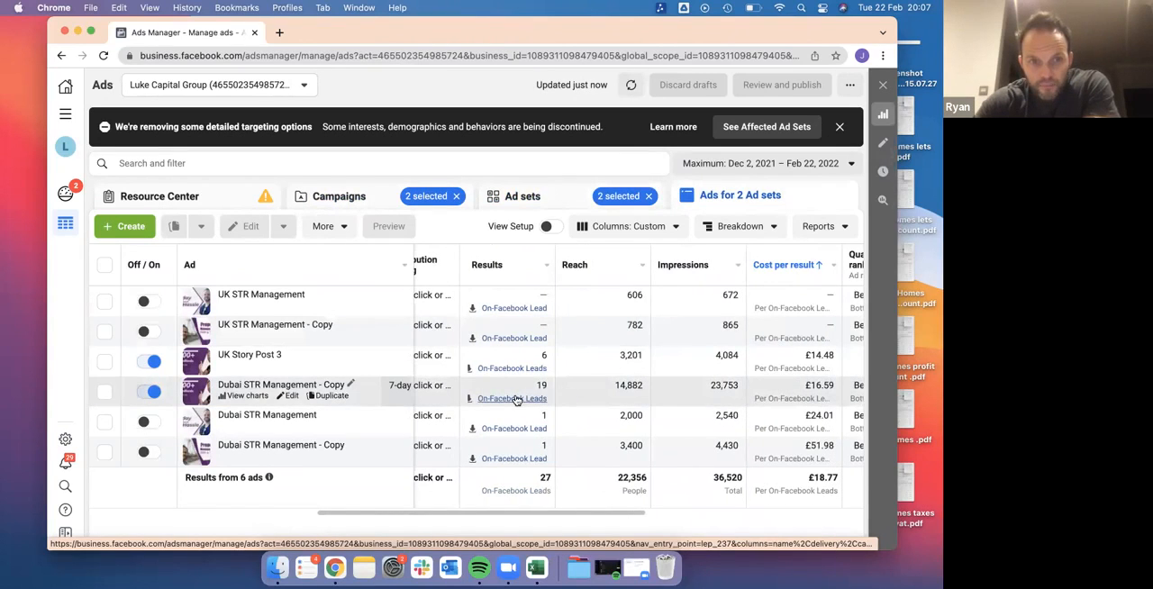
{"action": "scroll", "coordinate": [703, 394], "scroll_direction": "right", "scroll_amount": 3}
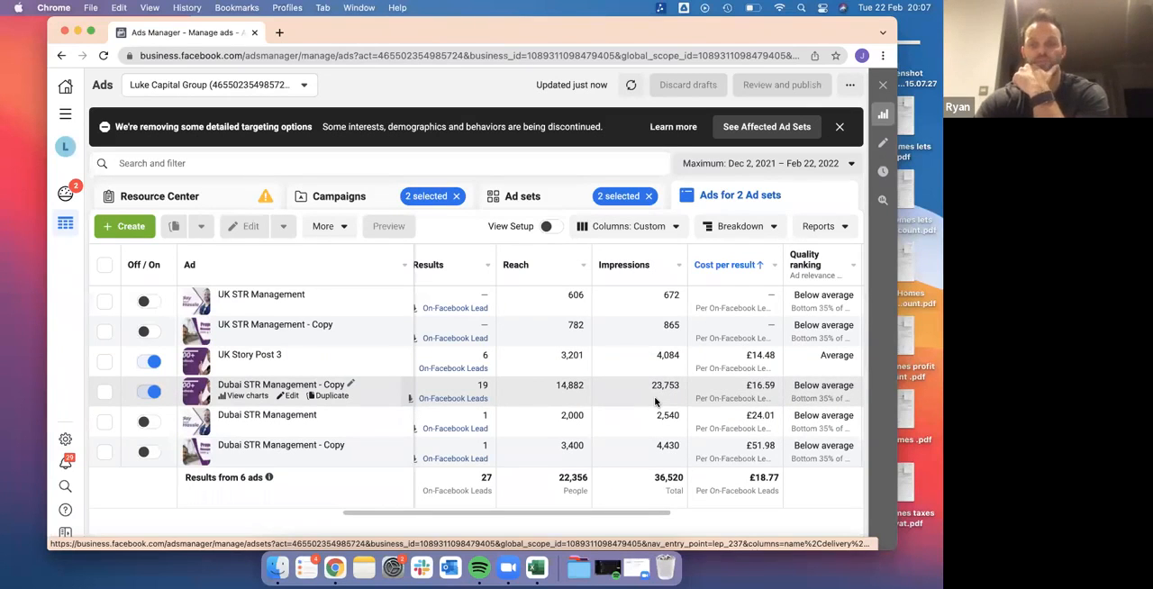
{"action": "scroll", "coordinate": [296, 386], "scroll_direction": "left", "scroll_amount": 2}
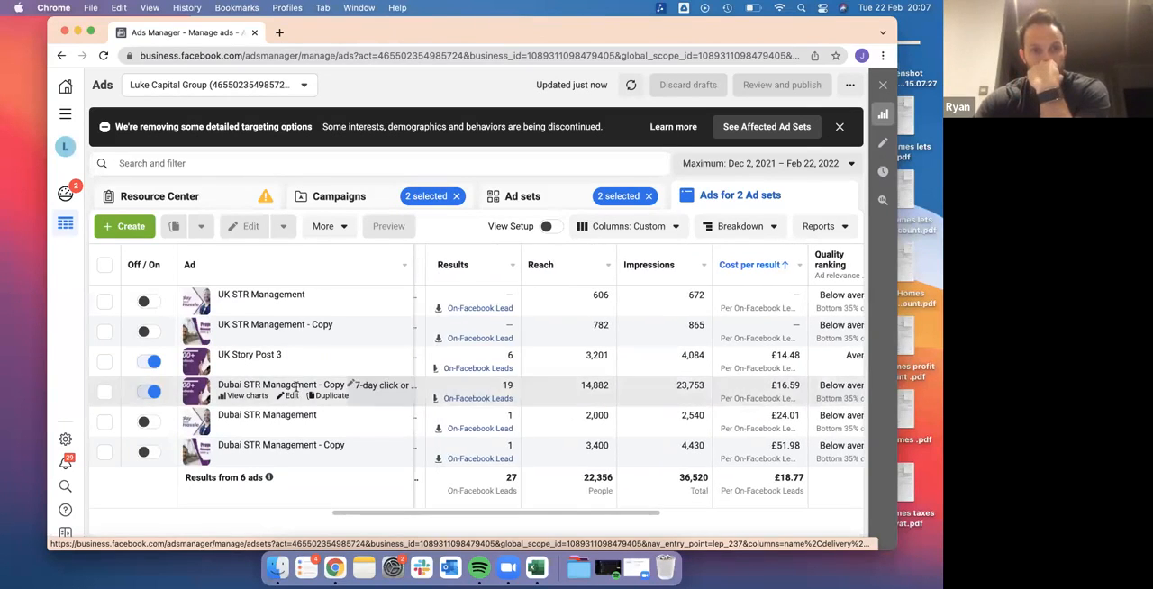
Return to the ad sets of the two STR campaigns and add UK Story Post and Dubai Story Post to the selection
{"action": "left_click", "coordinate": [331, 197]}
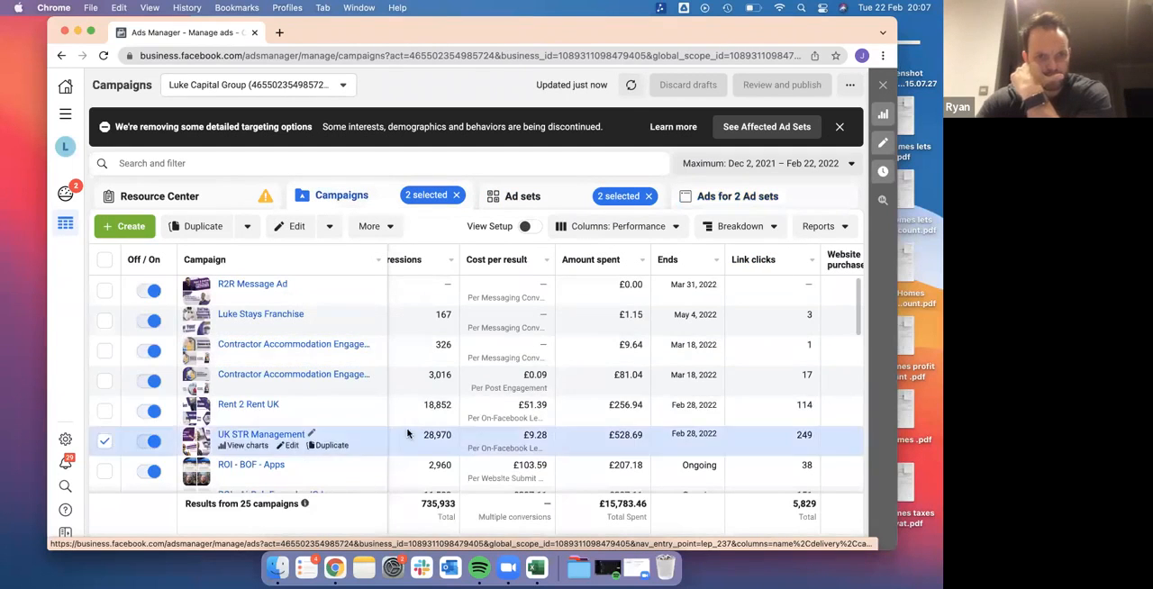
{"action": "left_click", "coordinate": [548, 197]}
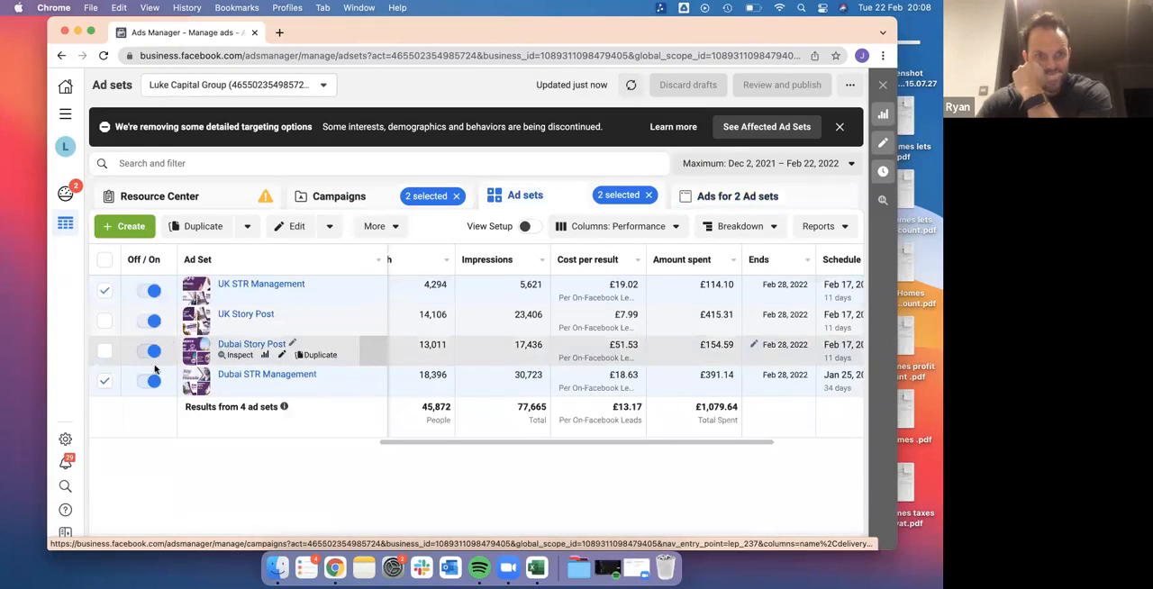
{"action": "left_click", "coordinate": [104, 322]}
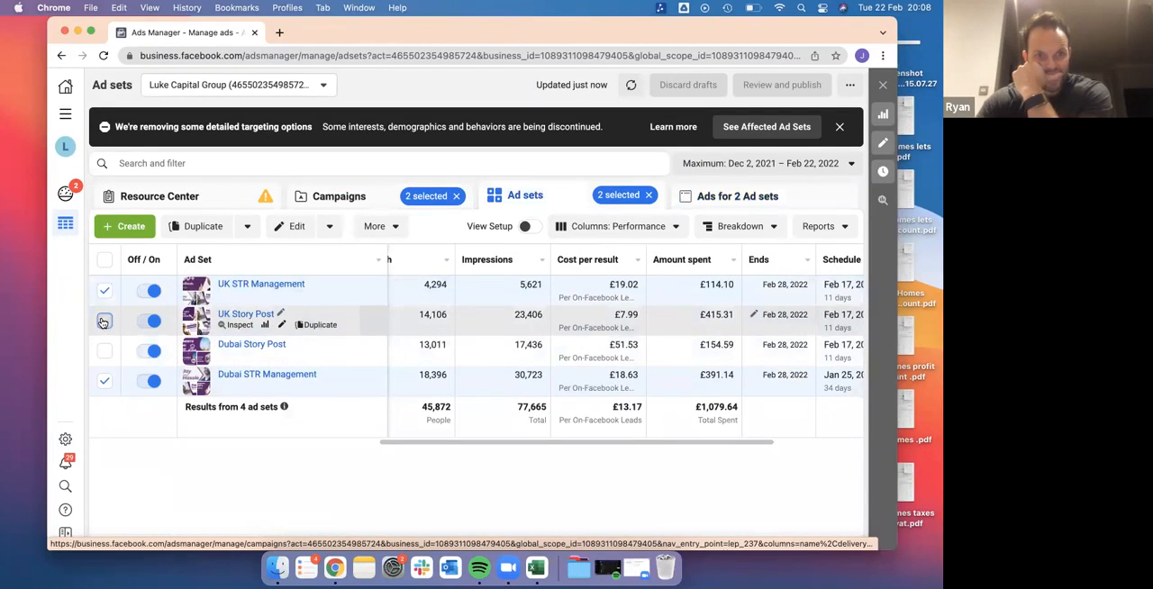
{"action": "left_click", "coordinate": [105, 350]}
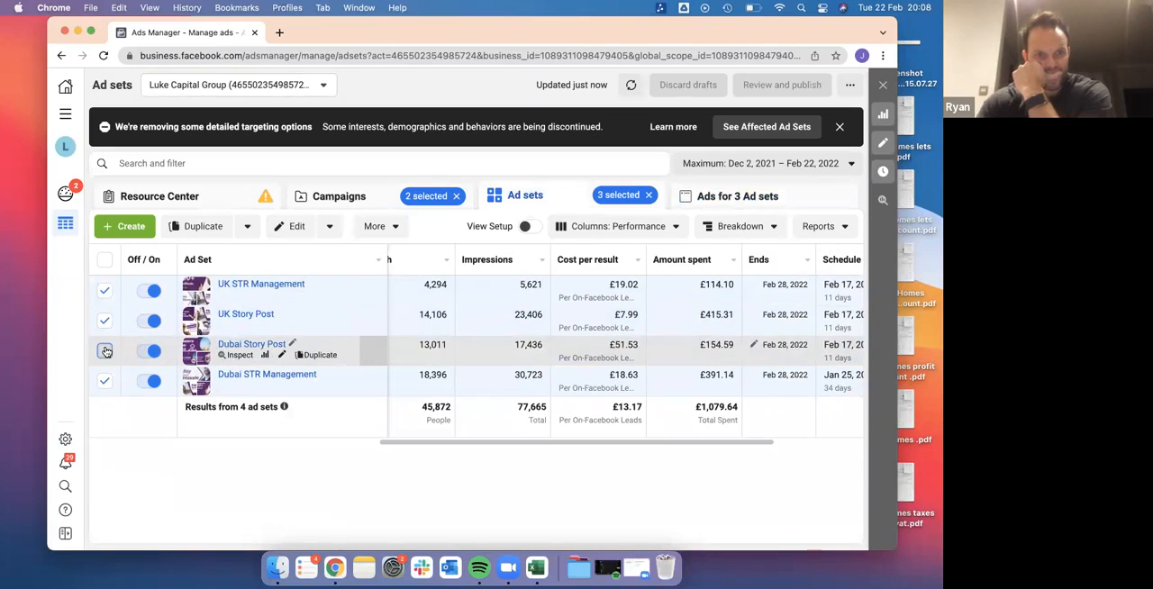
List the ads of the four selected STR ad sets and compare their results, cost per result and ad relevance rankings
{"action": "left_click", "coordinate": [716, 198]}
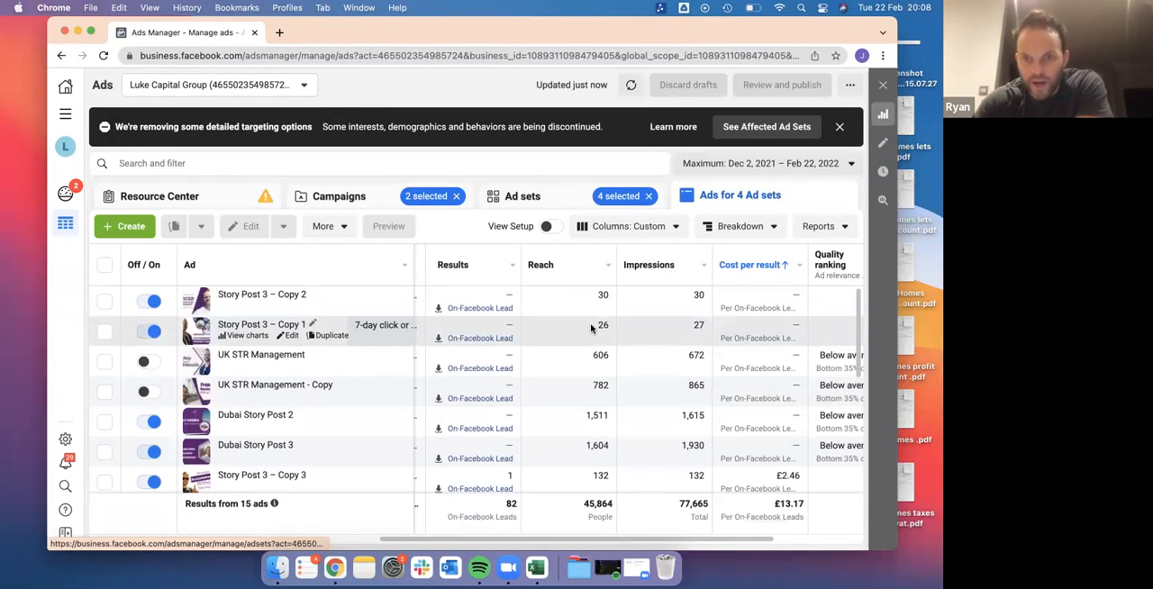
{"action": "scroll", "coordinate": [590, 324], "scroll_direction": "down", "scroll_amount": 2}
{"action": "scroll", "coordinate": [590, 325], "scroll_direction": "right", "scroll_amount": 2}
{"action": "scroll", "coordinate": [591, 328], "scroll_direction": "down", "scroll_amount": 3}
{"action": "scroll", "coordinate": [591, 328], "scroll_direction": "right", "scroll_amount": 1}
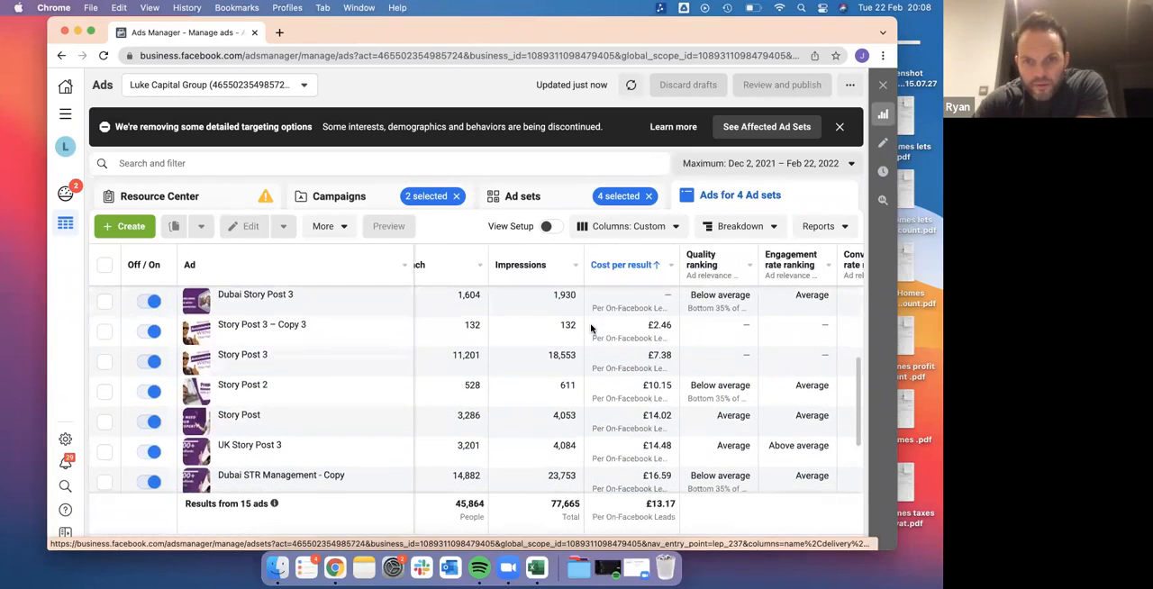
{"action": "scroll", "coordinate": [591, 328], "scroll_direction": "right", "scroll_amount": 3}
{"action": "scroll", "coordinate": [591, 328], "scroll_direction": "left", "scroll_amount": 5}
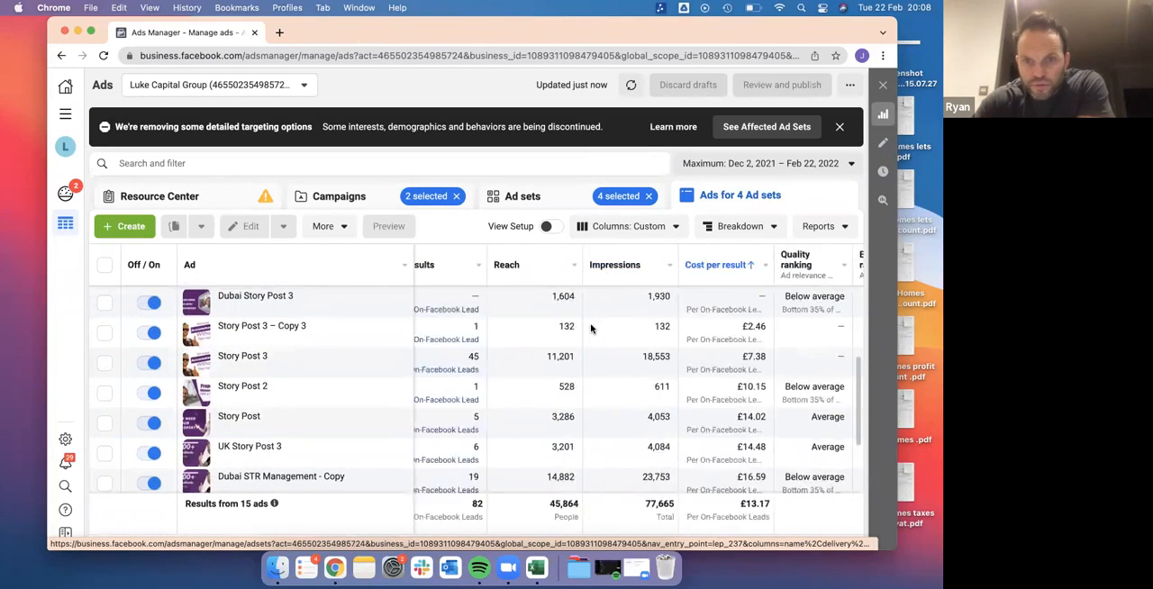
{"action": "scroll", "coordinate": [591, 328], "scroll_direction": "left", "scroll_amount": 2}
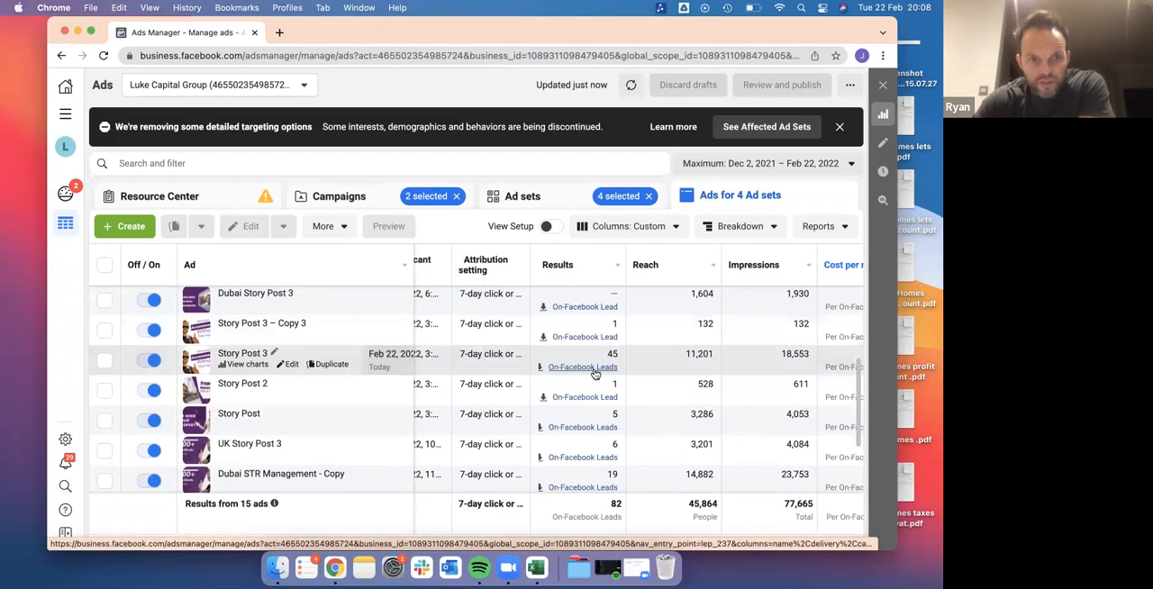
Open Story Post 3 for editing, expand its full text in the feed preview, and close the editor without changes
{"action": "left_click", "coordinate": [290, 365]}
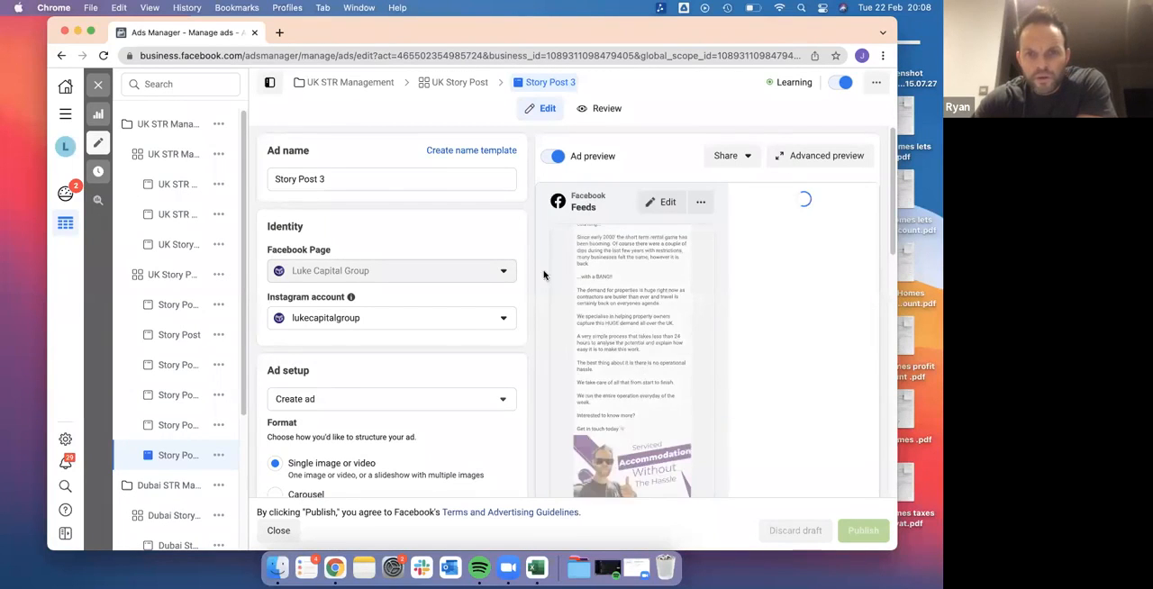
{"action": "scroll", "coordinate": [577, 287], "scroll_direction": "up", "scroll_amount": 2}
{"action": "scroll", "coordinate": [578, 287], "scroll_direction": "down", "scroll_amount": 1}
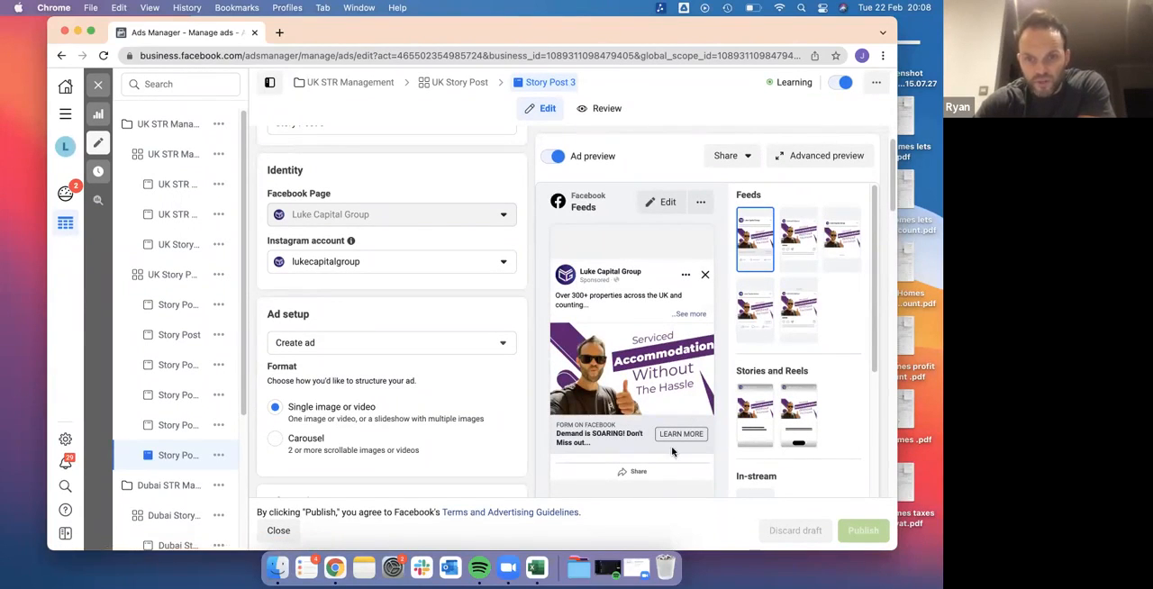
{"action": "left_click", "coordinate": [692, 315]}
{"action": "scroll", "coordinate": [498, 273], "scroll_direction": "up", "scroll_amount": 2}
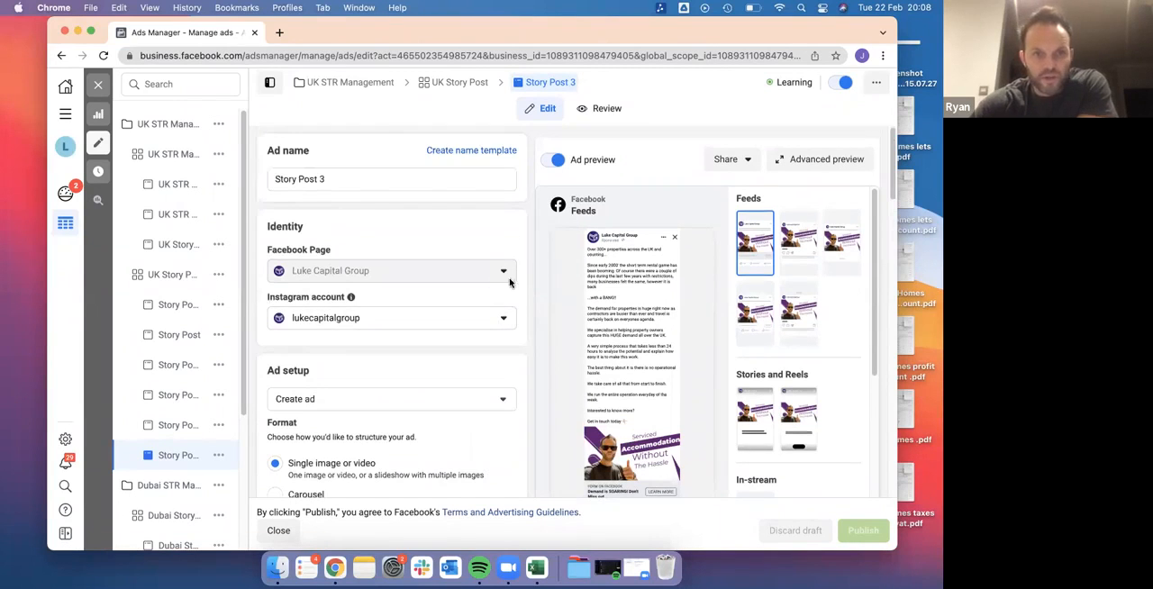
{"action": "left_click", "coordinate": [94, 94]}
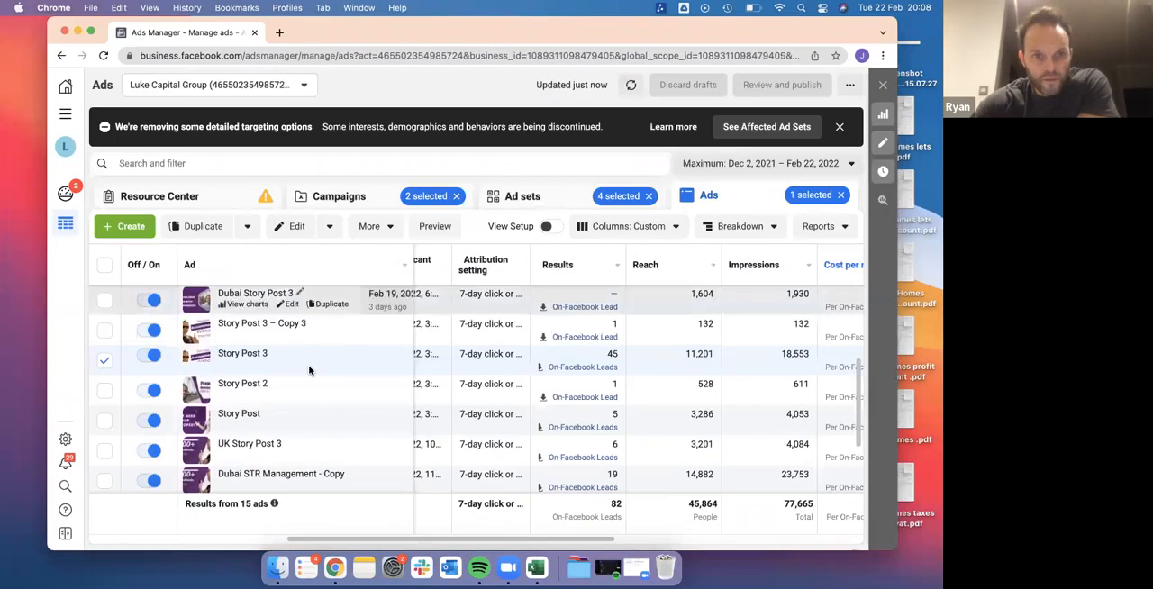
Preview Story Post 3 as a Mobile News Feed ad, read its expanded text through to the end, and close the preview
{"action": "left_click", "coordinate": [431, 229]}
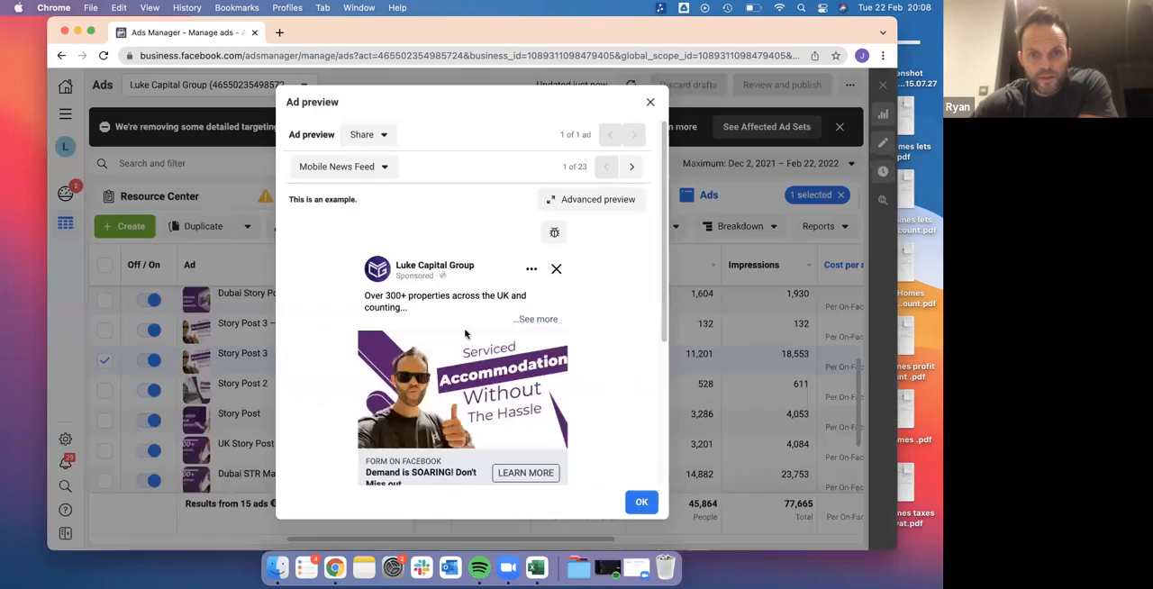
{"action": "left_click", "coordinate": [537, 318]}
{"action": "scroll", "coordinate": [563, 334], "scroll_direction": "down", "scroll_amount": 3}
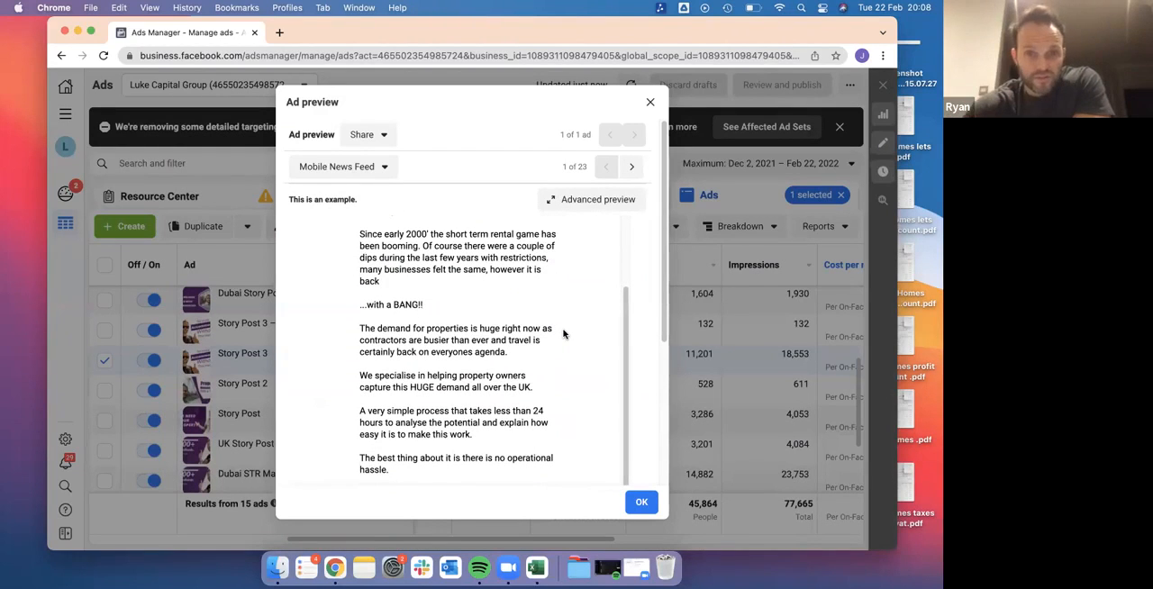
{"action": "scroll", "coordinate": [563, 334], "scroll_direction": "down", "scroll_amount": 1}
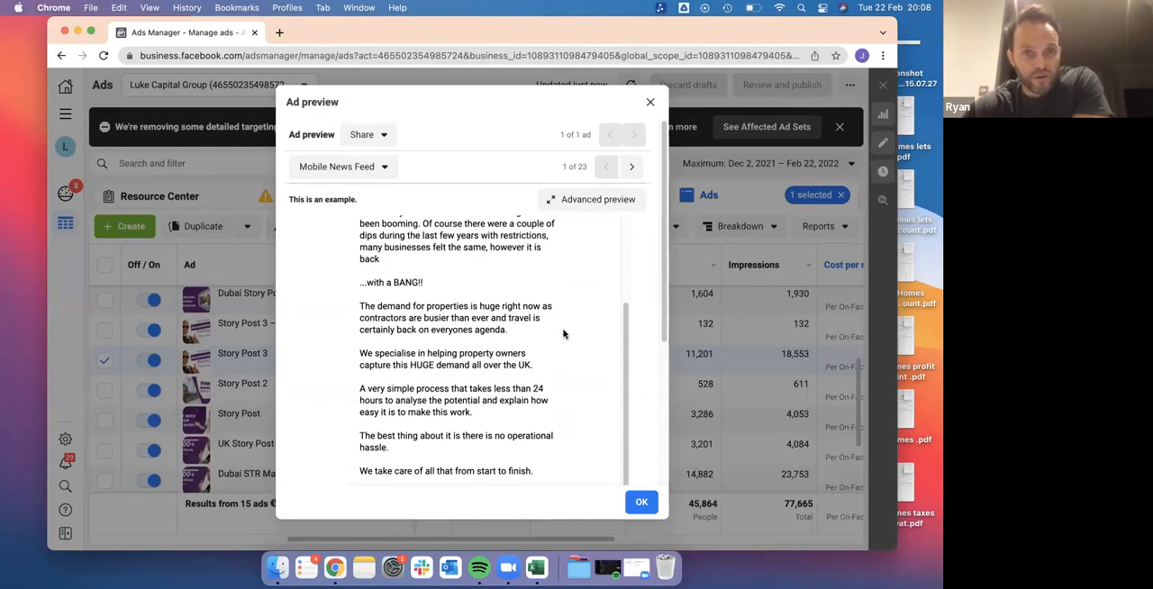
{"action": "scroll", "coordinate": [563, 334], "scroll_direction": "down", "scroll_amount": 2}
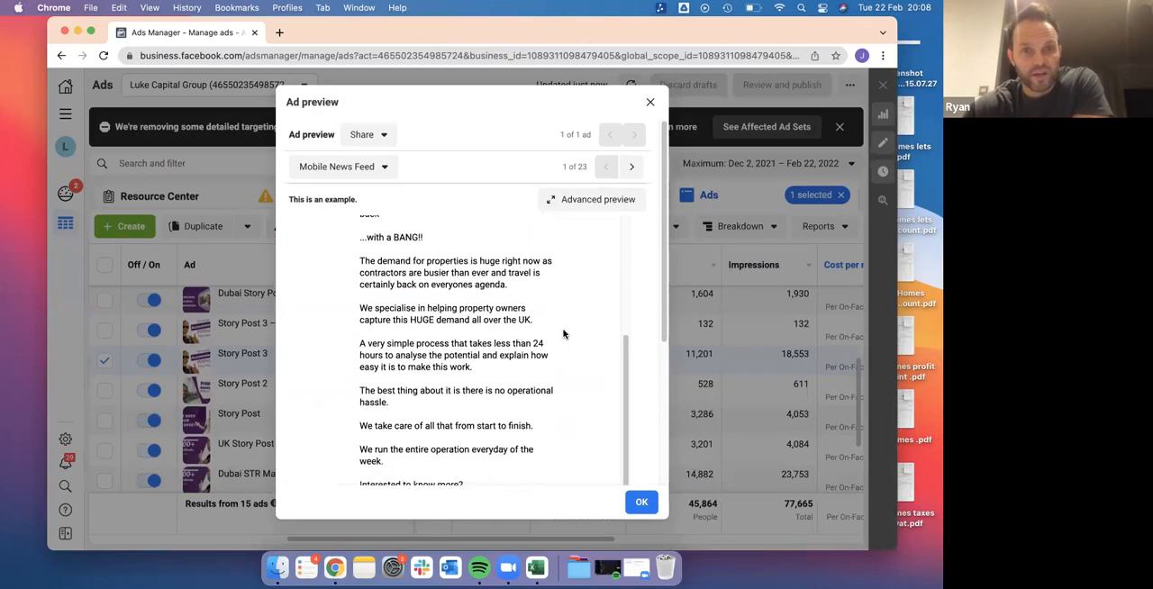
{"action": "scroll", "coordinate": [563, 334], "scroll_direction": "up", "scroll_amount": 3}
{"action": "scroll", "coordinate": [563, 334], "scroll_direction": "down", "scroll_amount": 3}
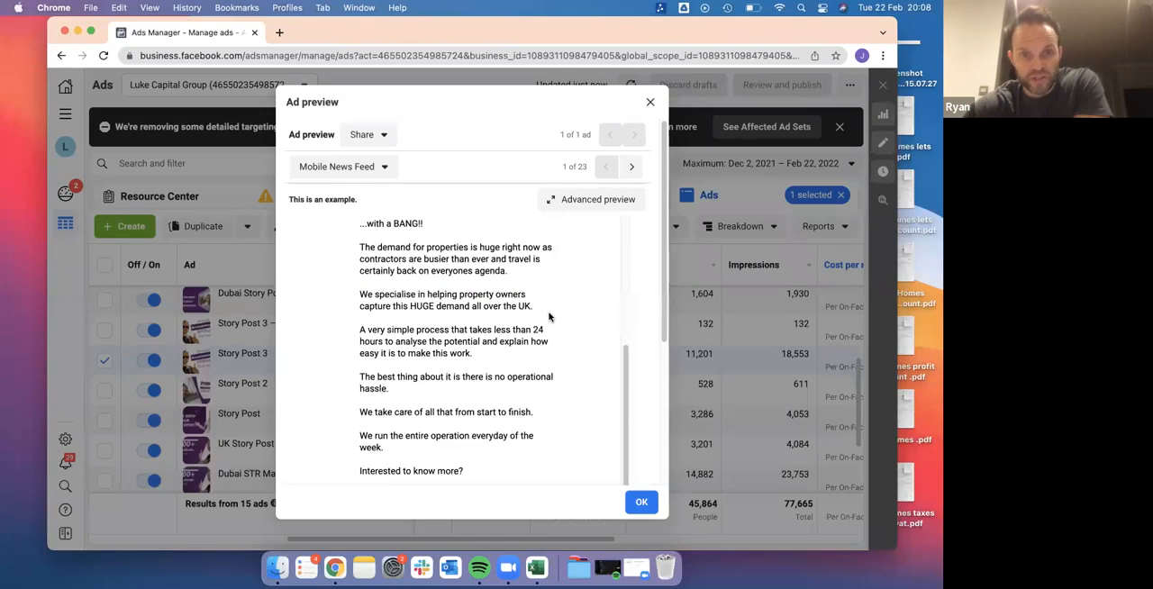
{"action": "scroll", "coordinate": [549, 317], "scroll_direction": "down", "scroll_amount": 1}
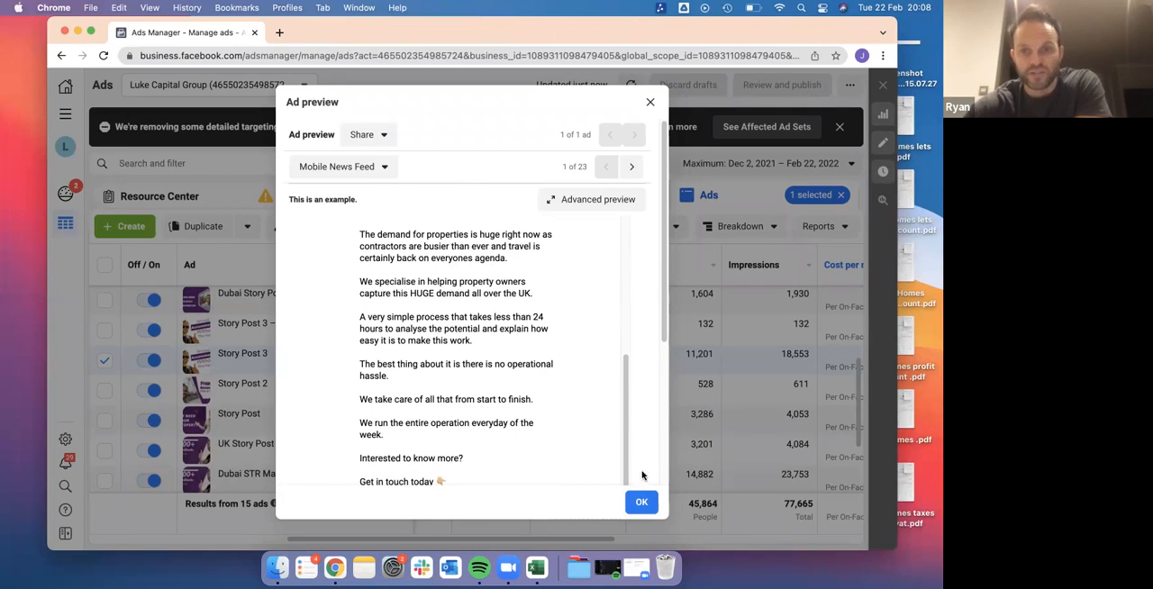
{"action": "left_click", "coordinate": [639, 502]}
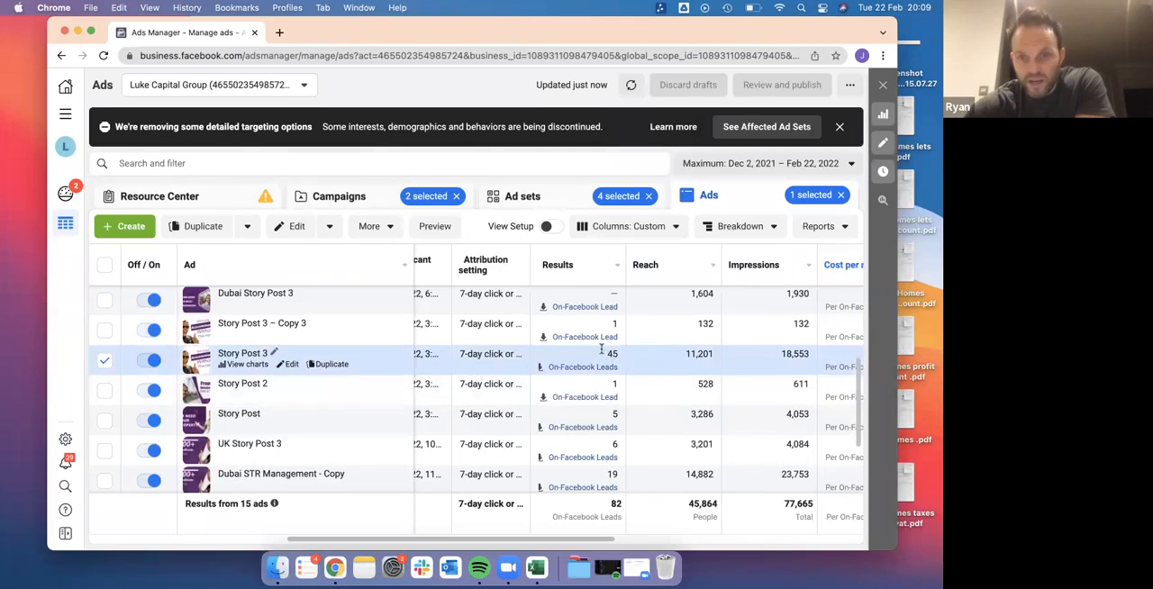
Examine Story Post 3's cost per result, amount spent and link clicks, and compare its leads with the other ads
{"action": "scroll", "coordinate": [631, 365], "scroll_direction": "right", "scroll_amount": 5}
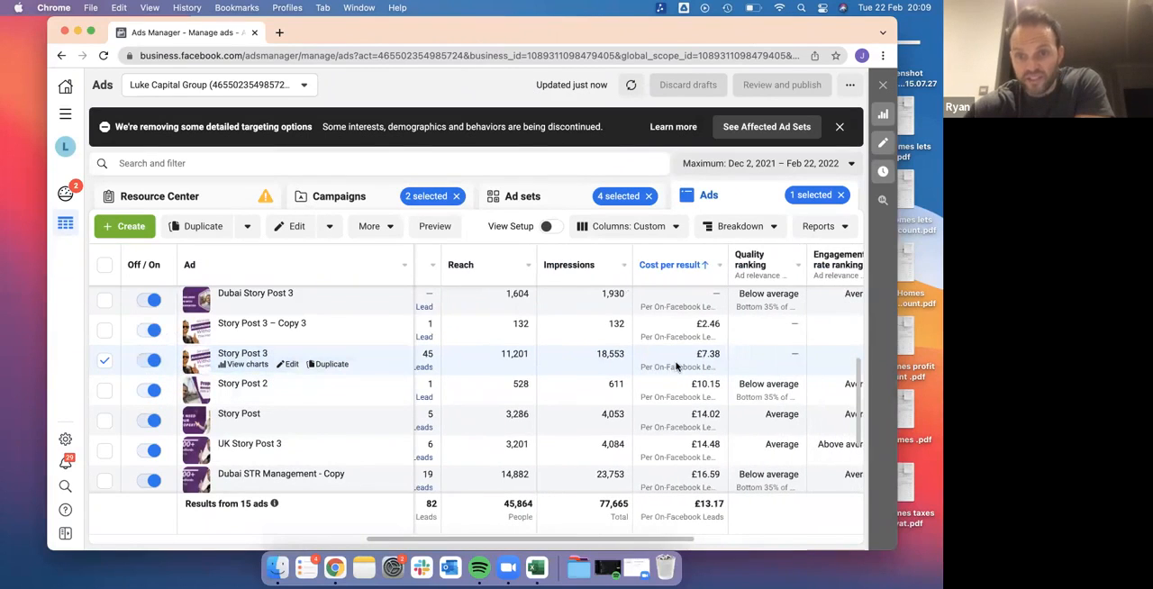
{"action": "scroll", "coordinate": [676, 366], "scroll_direction": "right", "scroll_amount": 10}
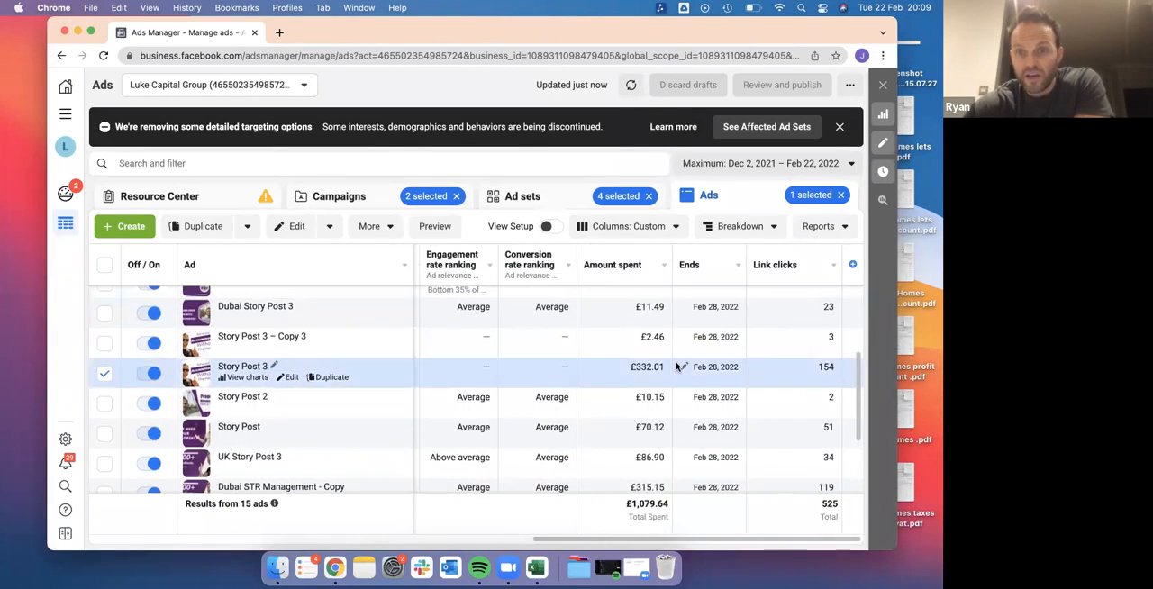
{"action": "scroll", "coordinate": [676, 366], "scroll_direction": "left", "scroll_amount": 15}
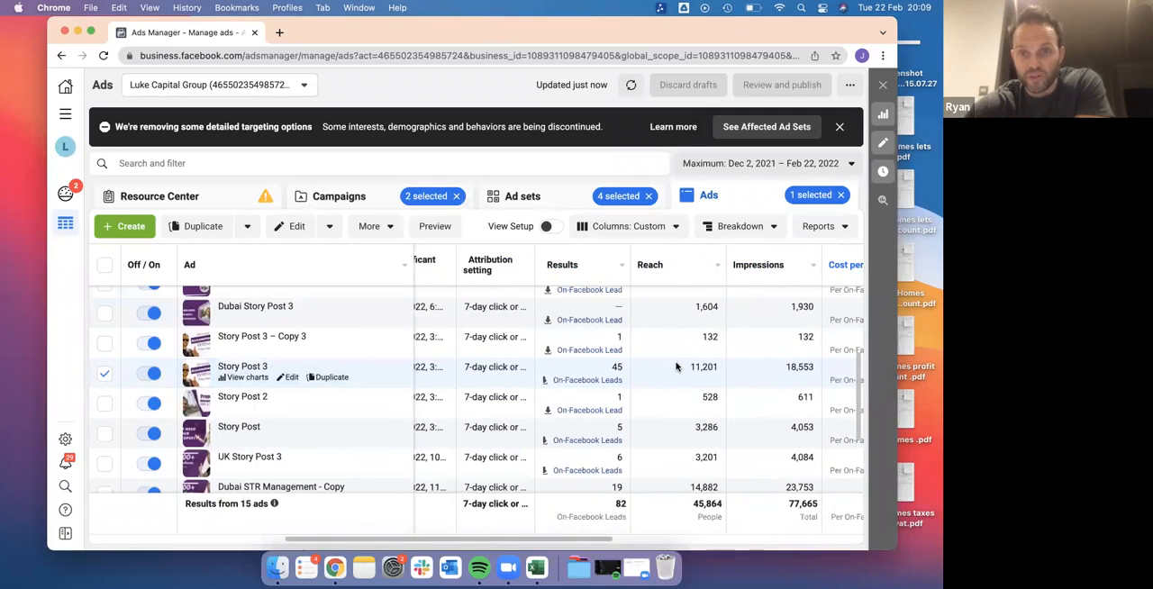
{"action": "scroll", "coordinate": [585, 376], "scroll_direction": "down", "scroll_amount": 2}
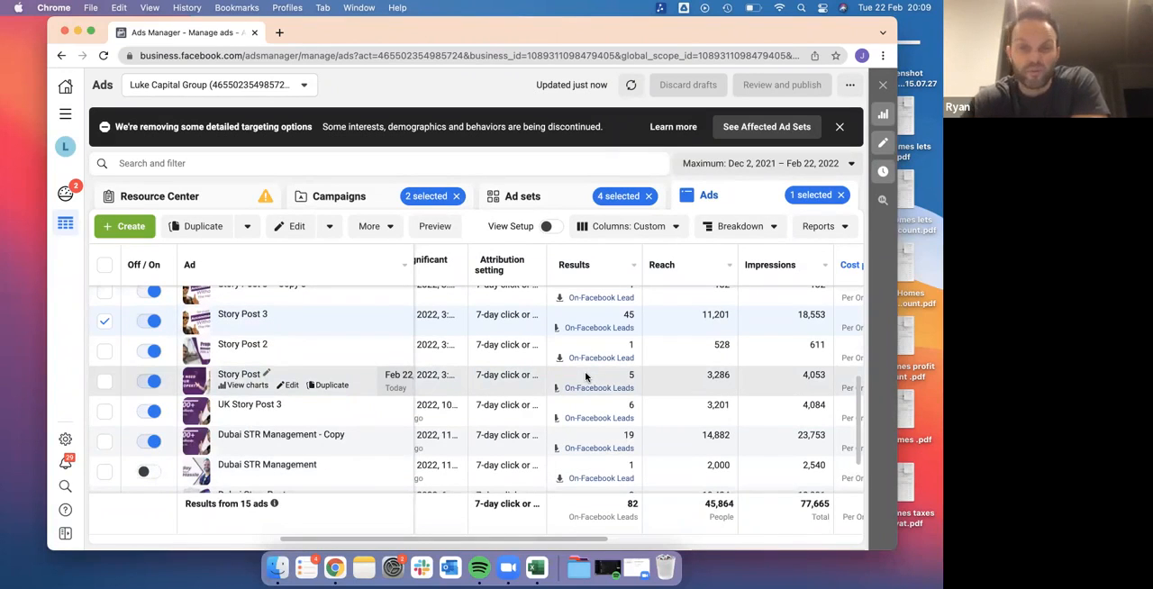
{"action": "scroll", "coordinate": [623, 320], "scroll_direction": "up", "scroll_amount": 5}
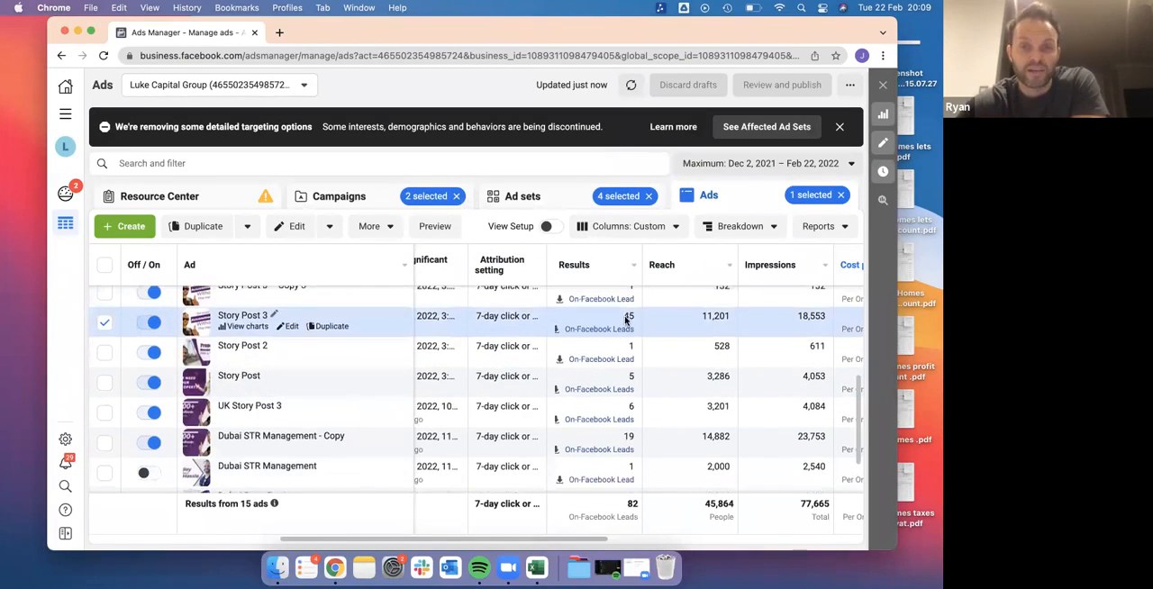
{"action": "scroll", "coordinate": [624, 320], "scroll_direction": "down", "scroll_amount": 2}
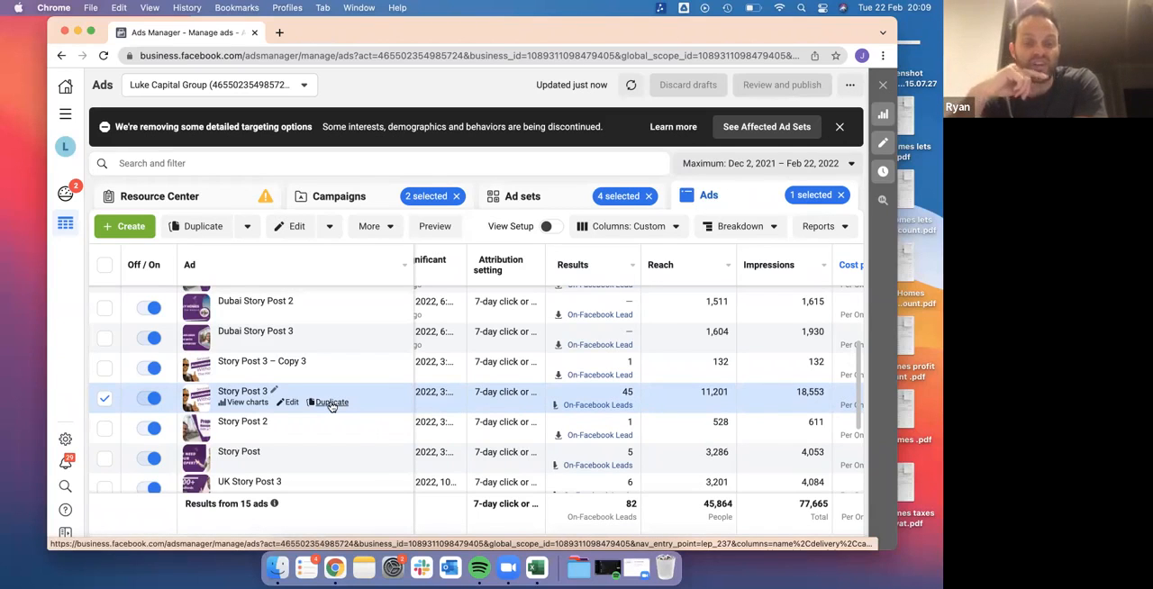
Review Story Post 3's rankings, last significant edit, ad set and bid strategy, and compare its cost per result with Story Post 3 – Copy 3
{"action": "scroll", "coordinate": [785, 393], "scroll_direction": "right", "scroll_amount": 5}
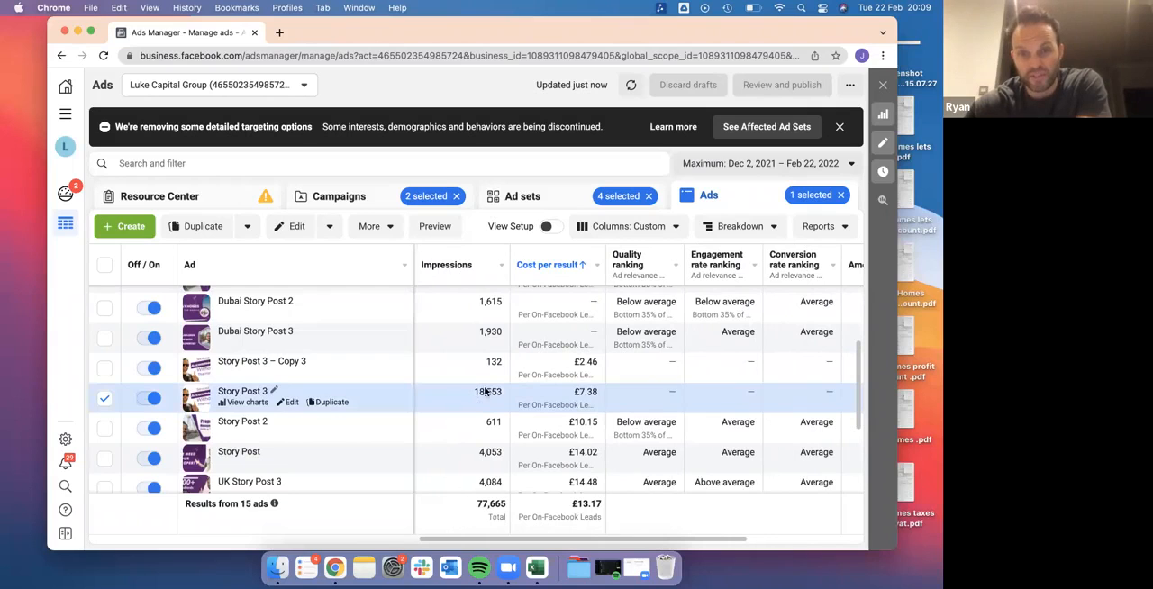
{"action": "scroll", "coordinate": [538, 410], "scroll_direction": "left", "scroll_amount": 6}
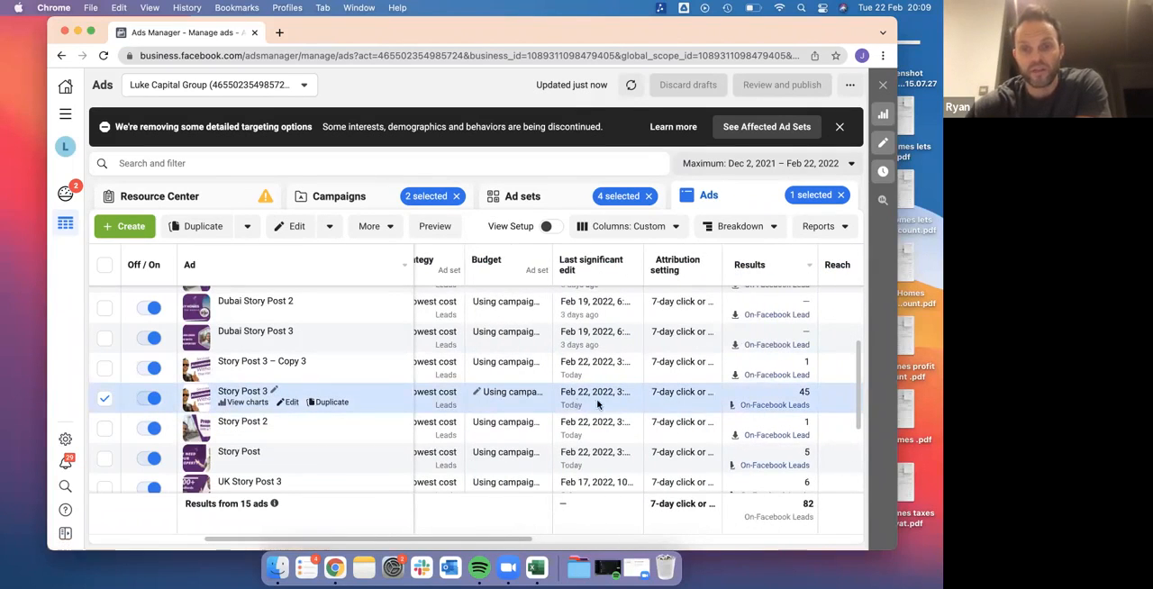
{"action": "scroll", "coordinate": [609, 407], "scroll_direction": "right", "scroll_amount": 4}
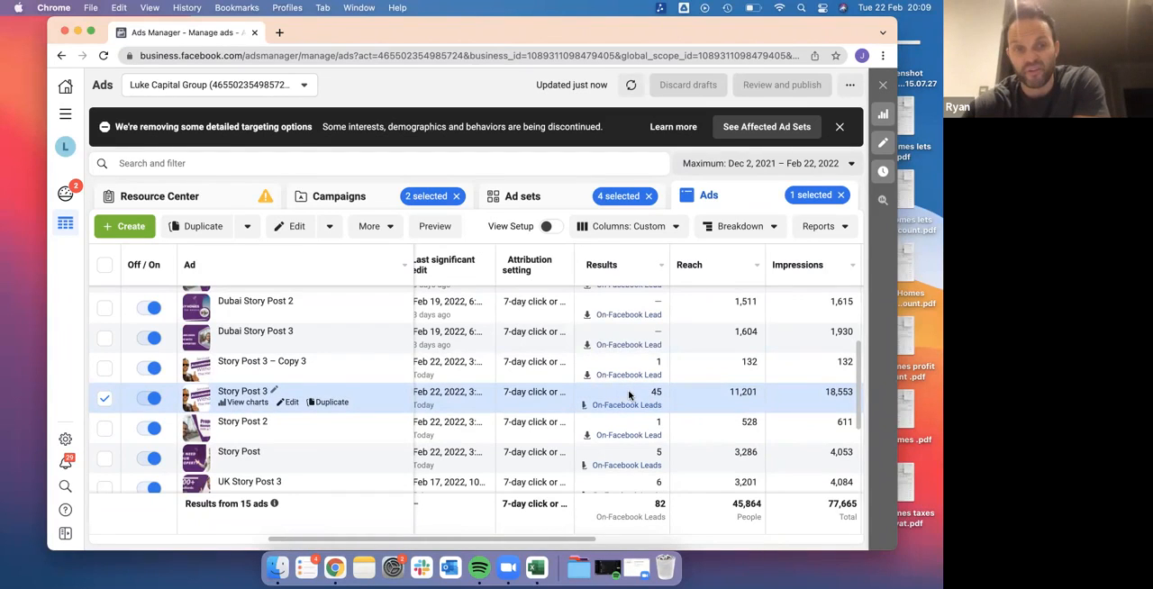
{"action": "scroll", "coordinate": [516, 404], "scroll_direction": "left", "scroll_amount": 1}
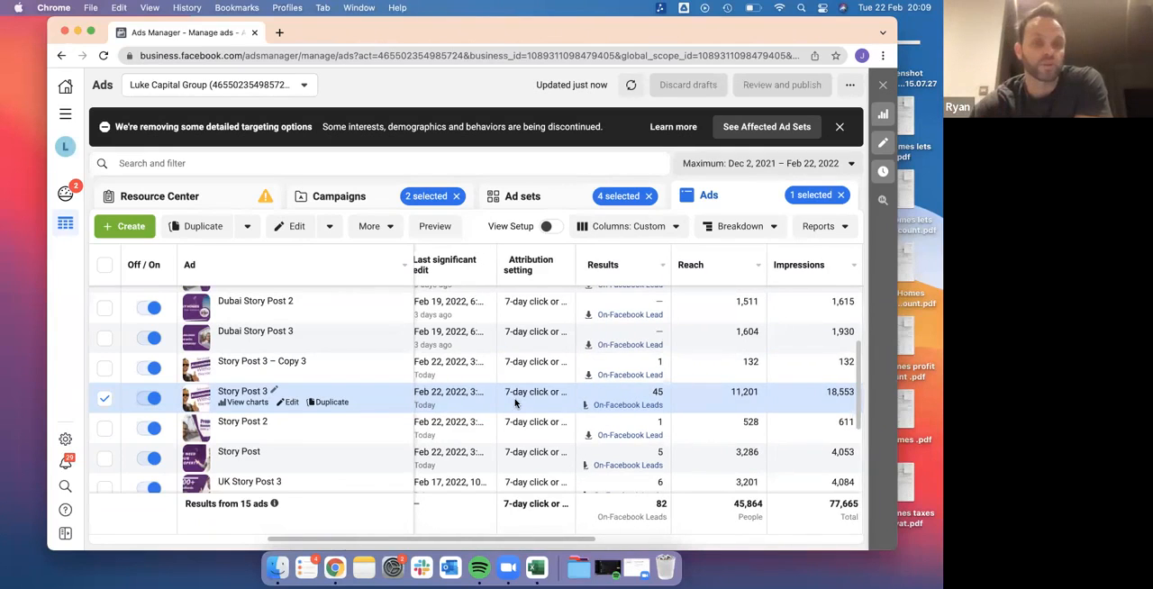
{"action": "scroll", "coordinate": [515, 403], "scroll_direction": "left", "scroll_amount": 5}
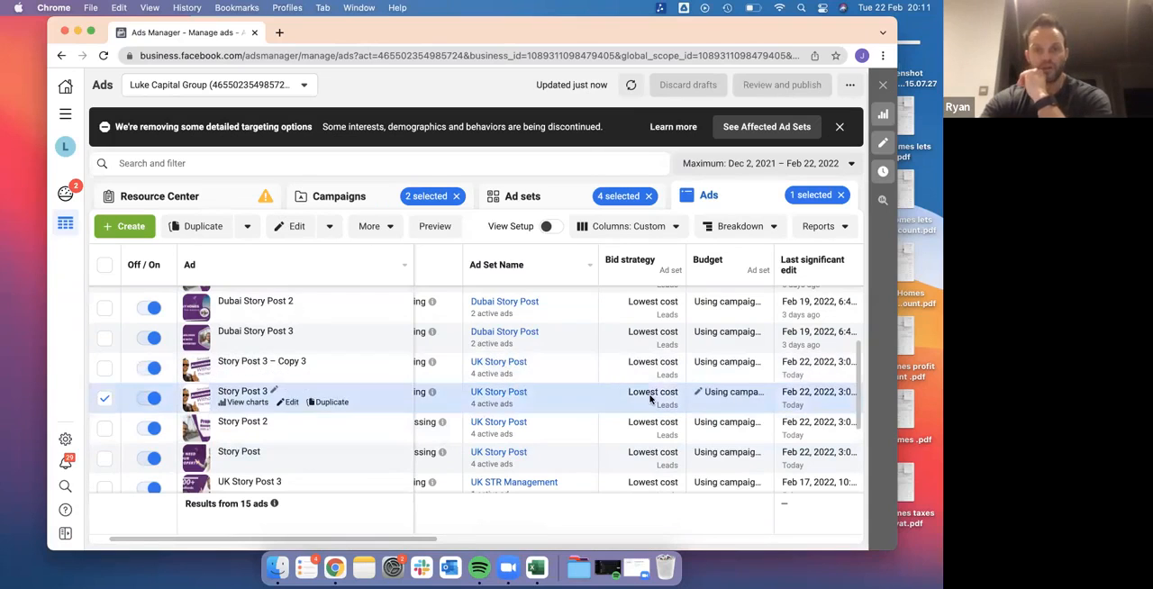
{"action": "scroll", "coordinate": [651, 399], "scroll_direction": "right", "scroll_amount": 3}
{"action": "scroll", "coordinate": [651, 399], "scroll_direction": "right", "scroll_amount": 8}
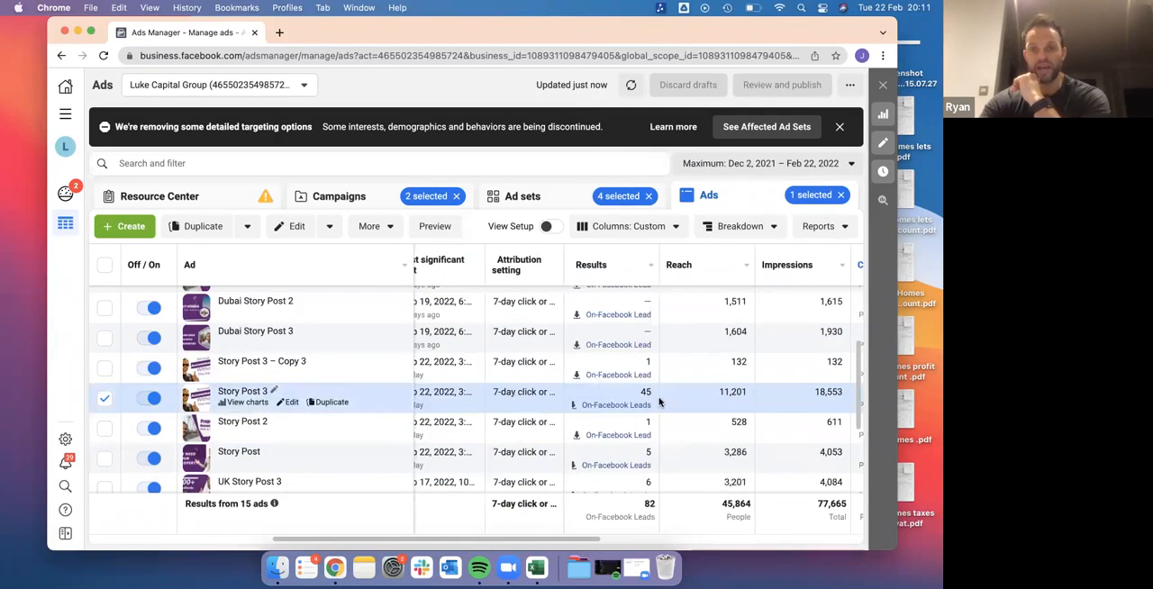
{"action": "scroll", "coordinate": [651, 399], "scroll_direction": "right", "scroll_amount": 8}
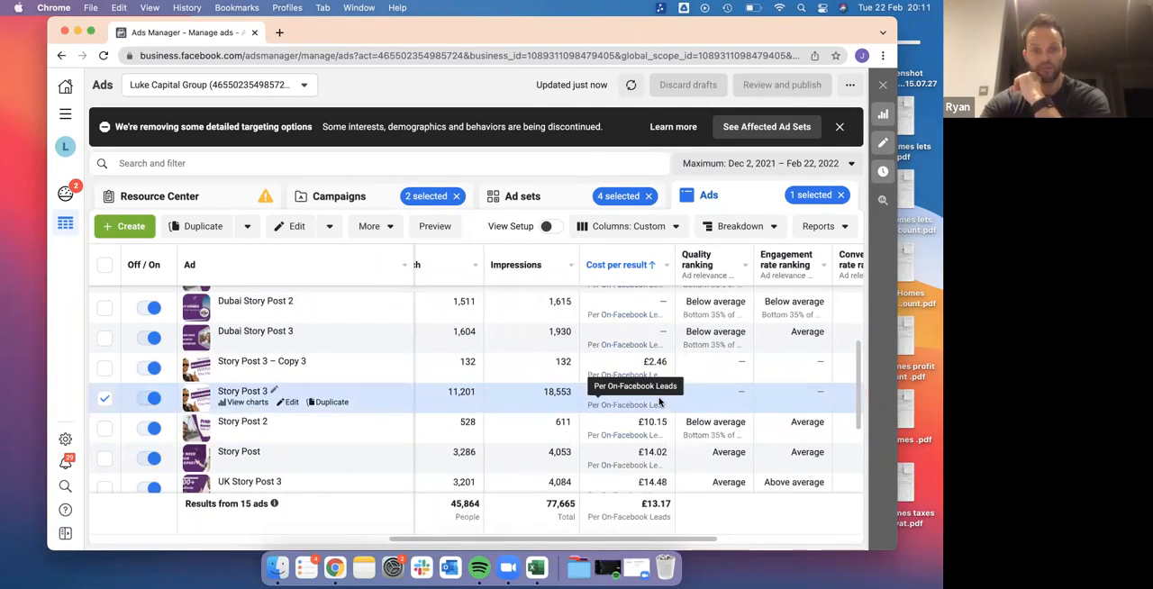
{"action": "scroll", "coordinate": [659, 403], "scroll_direction": "left", "scroll_amount": 5}
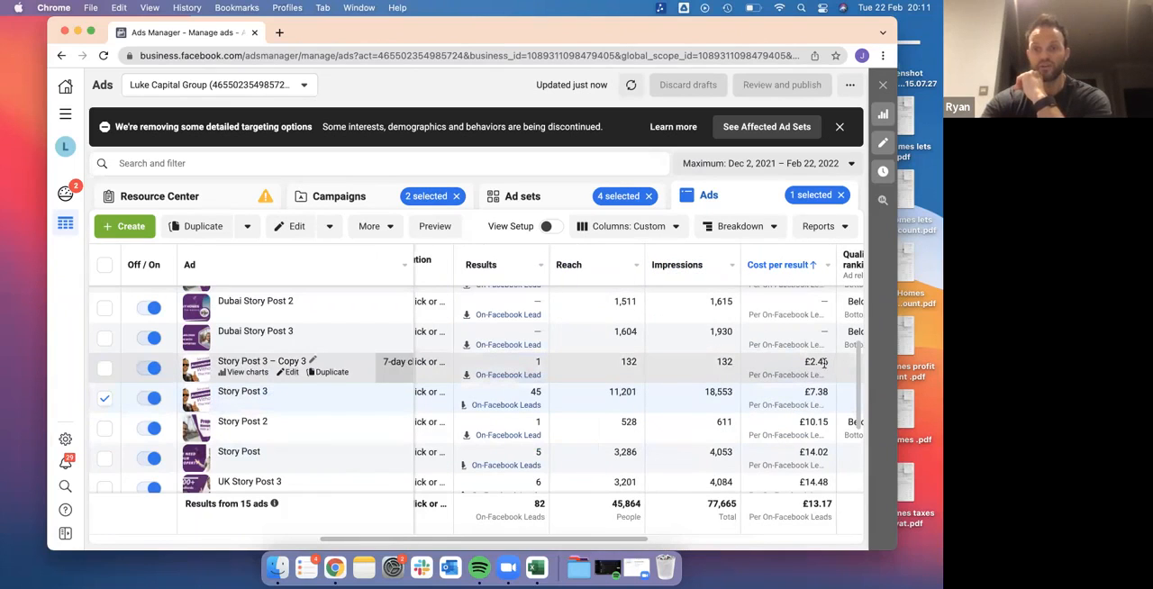
Highlight the reach and impressions of Story Post 3 – Copy 3, and clear the highlighting
{"action": "left_click_drag", "start_coordinate": [619, 366], "coordinate": [737, 372]}
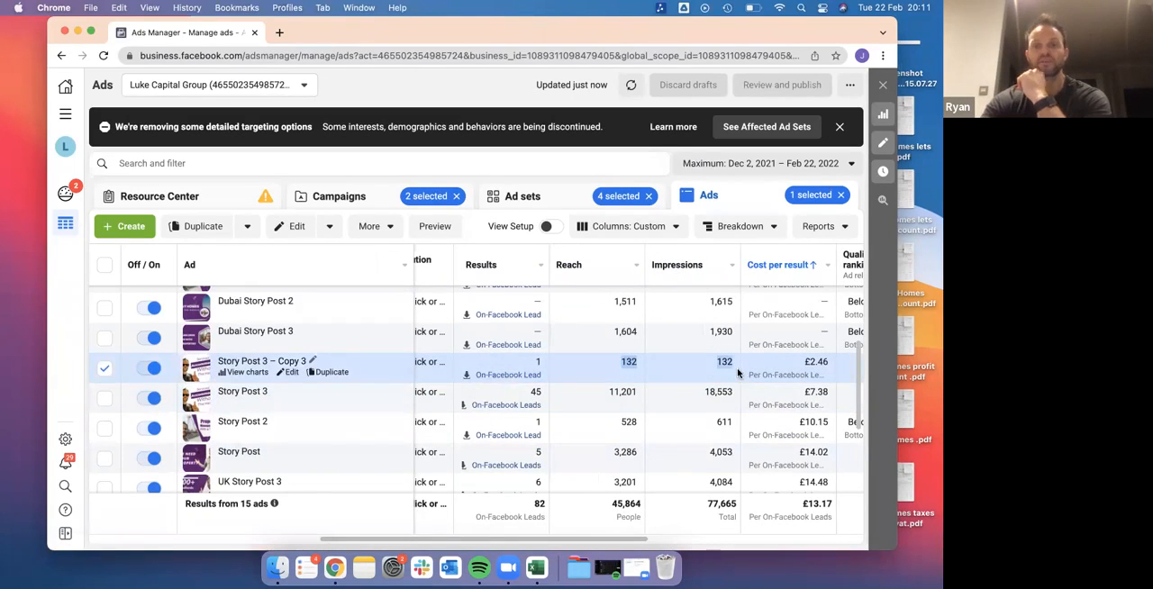
{"action": "left_click_drag", "start_coordinate": [605, 363], "coordinate": [744, 367]}
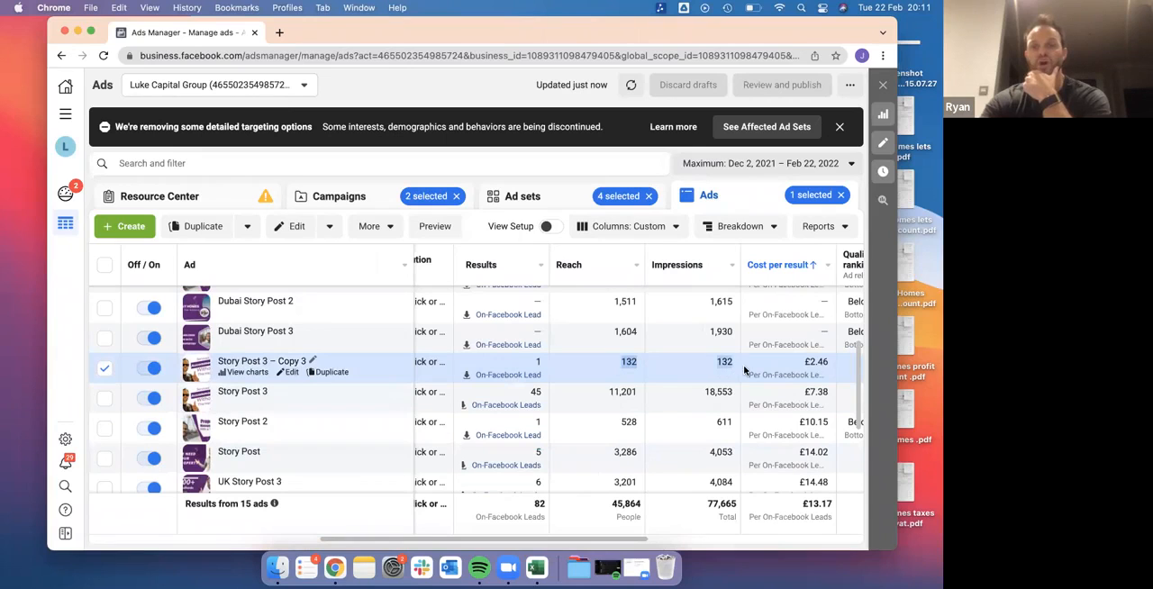
{"action": "left_click", "coordinate": [685, 357]}
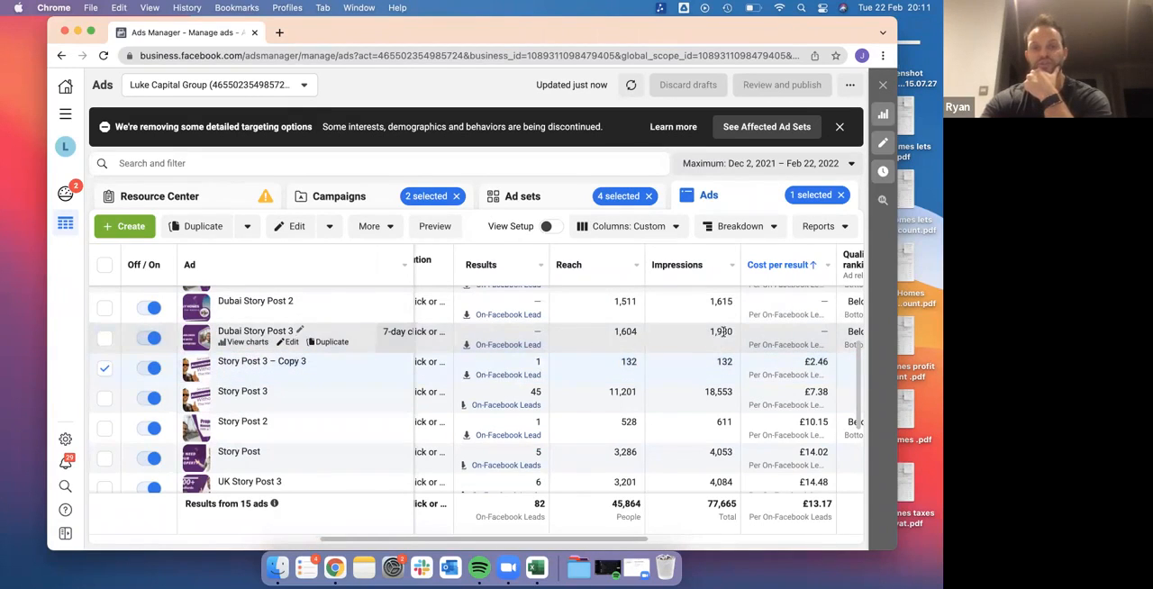
Turn off the ads Dubai Story Post 2 and Dubai Story Post 3
{"action": "scroll", "coordinate": [724, 335], "scroll_direction": "up", "scroll_amount": 3}
{"action": "scroll", "coordinate": [723, 336], "scroll_direction": "down", "scroll_amount": 2}
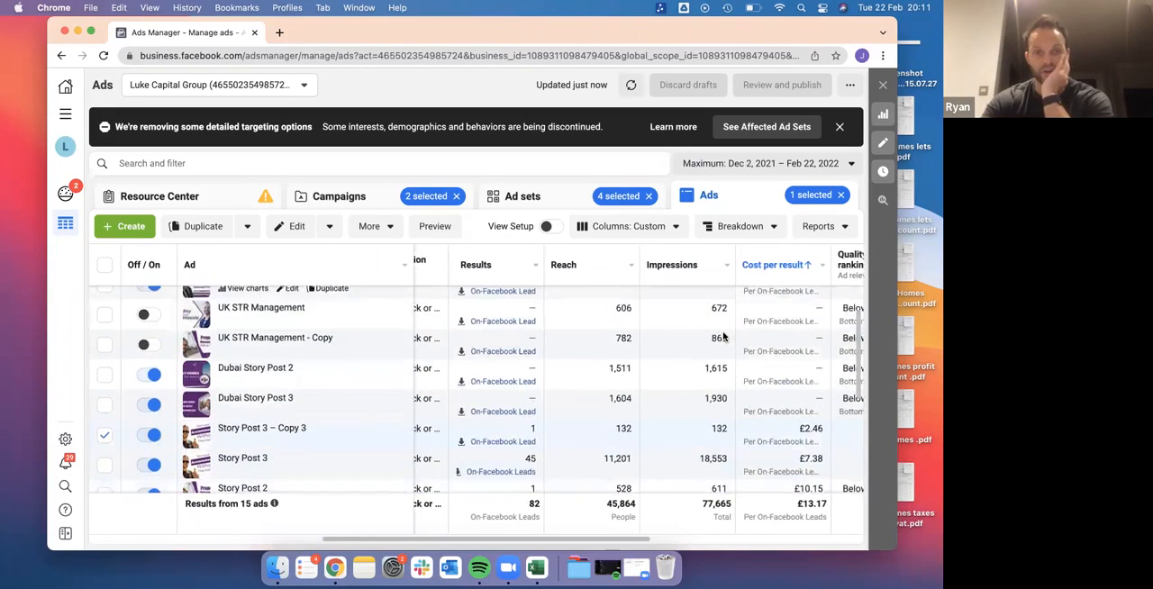
{"action": "left_click", "coordinate": [153, 375]}
{"action": "left_click", "coordinate": [152, 402]}
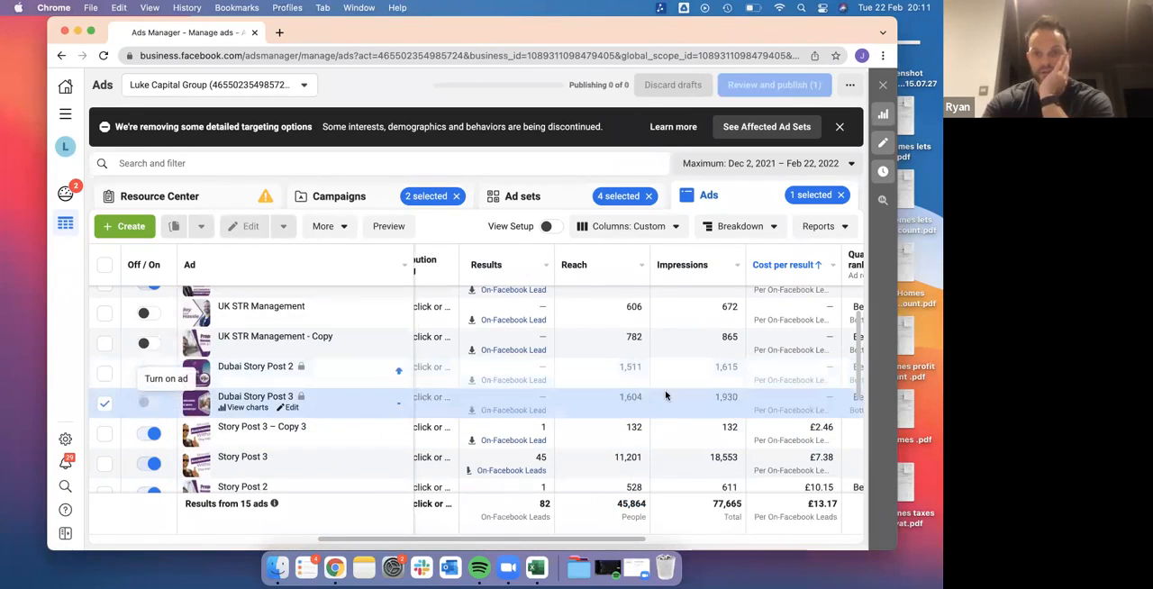
{"action": "scroll", "coordinate": [657, 387], "scroll_direction": "down", "scroll_amount": 3}
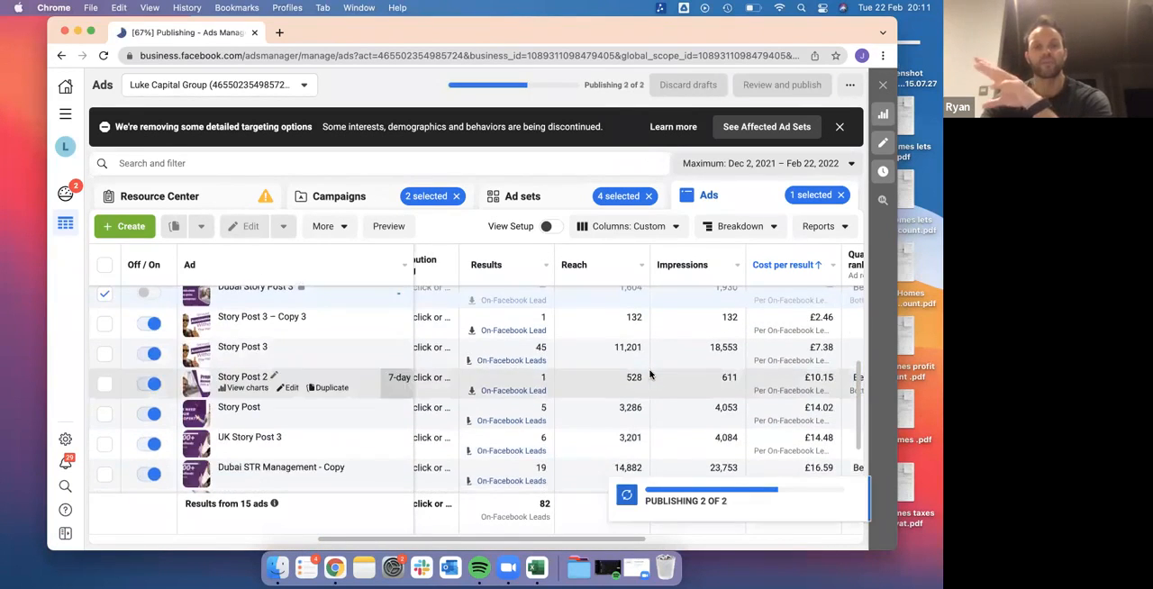
Compare the results, reach, impressions and cost per result of the active and switched-off ads across the list
{"action": "scroll", "coordinate": [650, 375], "scroll_direction": "up", "scroll_amount": 3}
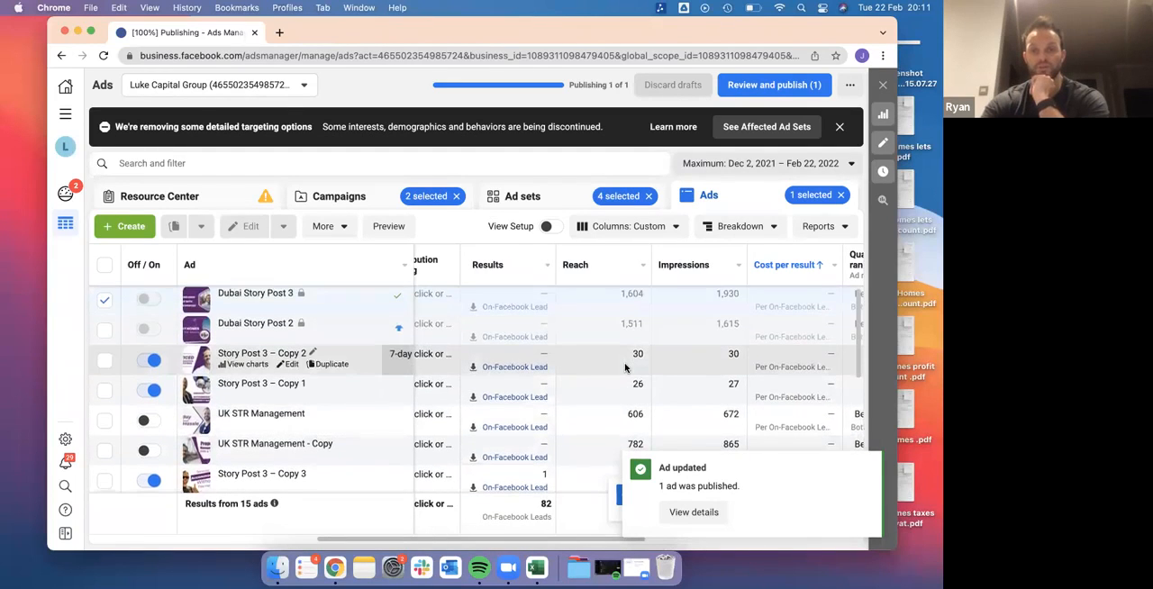
{"action": "scroll", "coordinate": [625, 367], "scroll_direction": "down", "scroll_amount": 5}
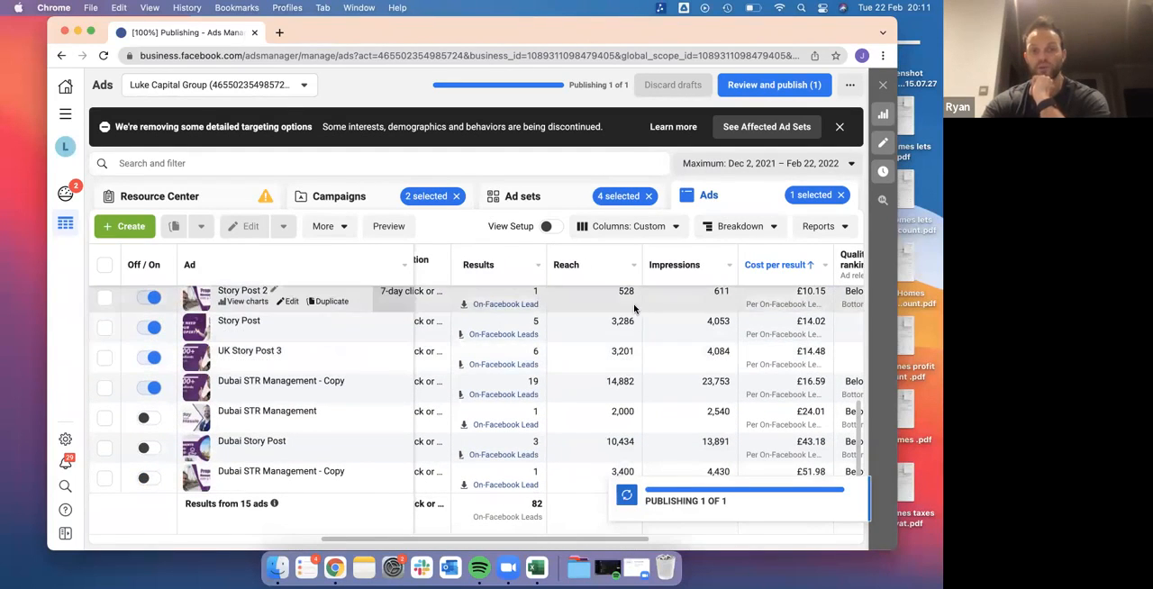
{"action": "scroll", "coordinate": [602, 419], "scroll_direction": "up", "scroll_amount": 1}
{"action": "scroll", "coordinate": [601, 420], "scroll_direction": "left", "scroll_amount": 1}
{"action": "scroll", "coordinate": [602, 420], "scroll_direction": "left", "scroll_amount": 1}
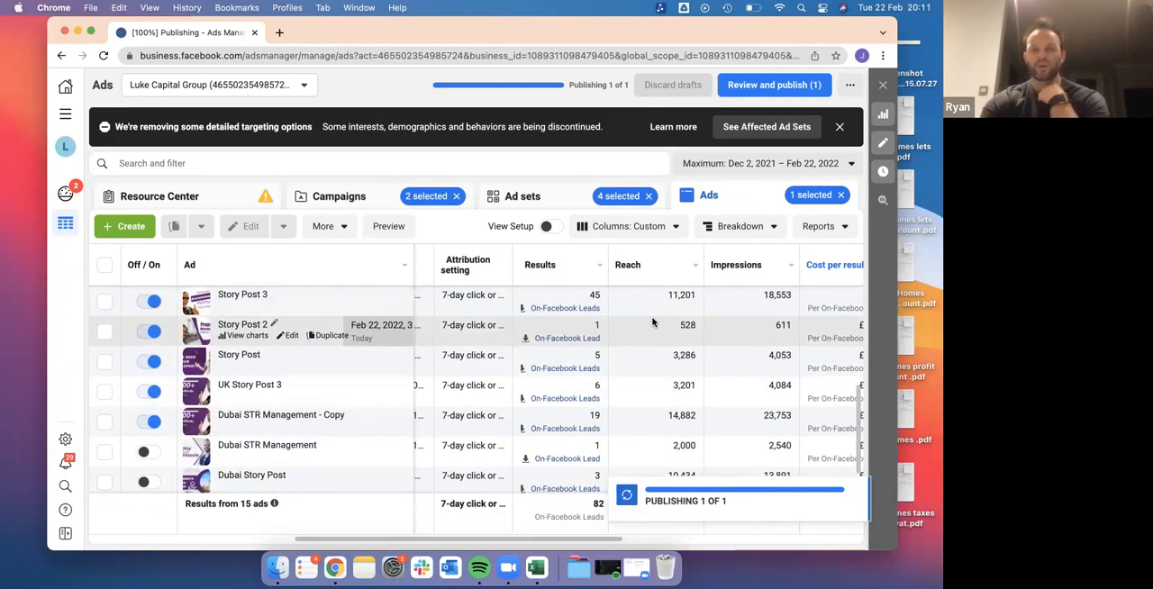
{"action": "scroll", "coordinate": [648, 374], "scroll_direction": "right", "scroll_amount": 1}
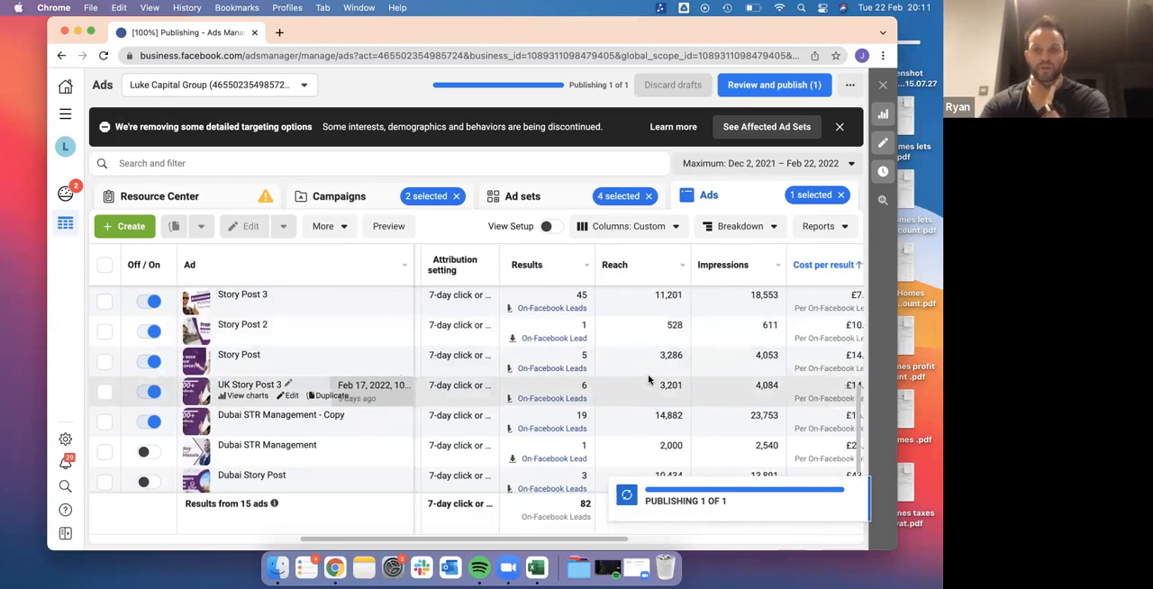
{"action": "scroll", "coordinate": [648, 379], "scroll_direction": "right", "scroll_amount": 2}
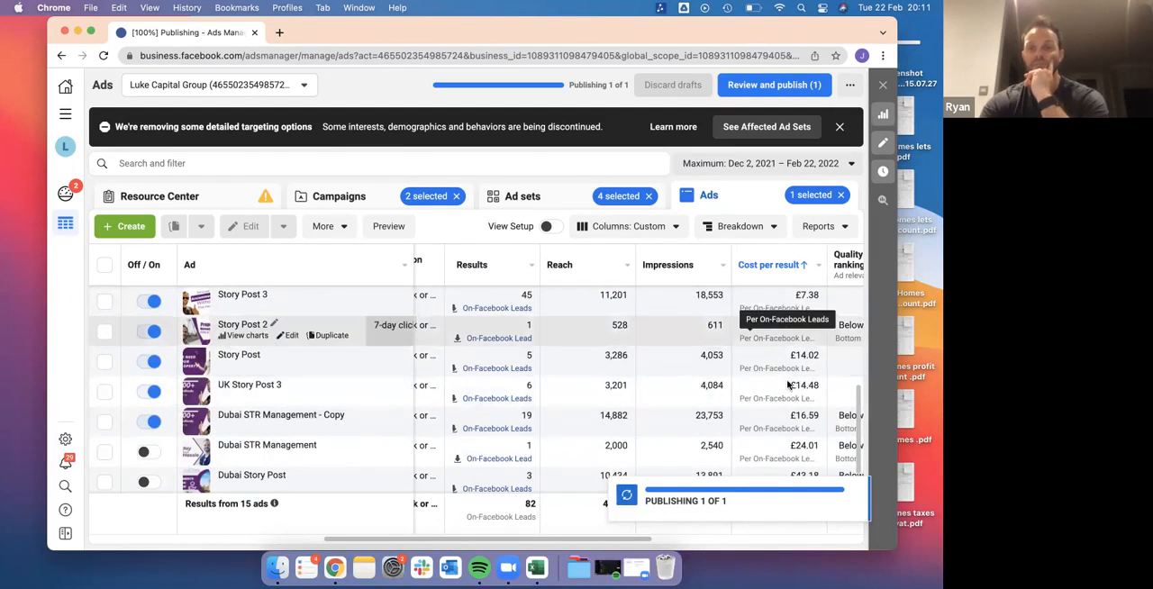
{"action": "scroll", "coordinate": [793, 424], "scroll_direction": "down", "scroll_amount": 1}
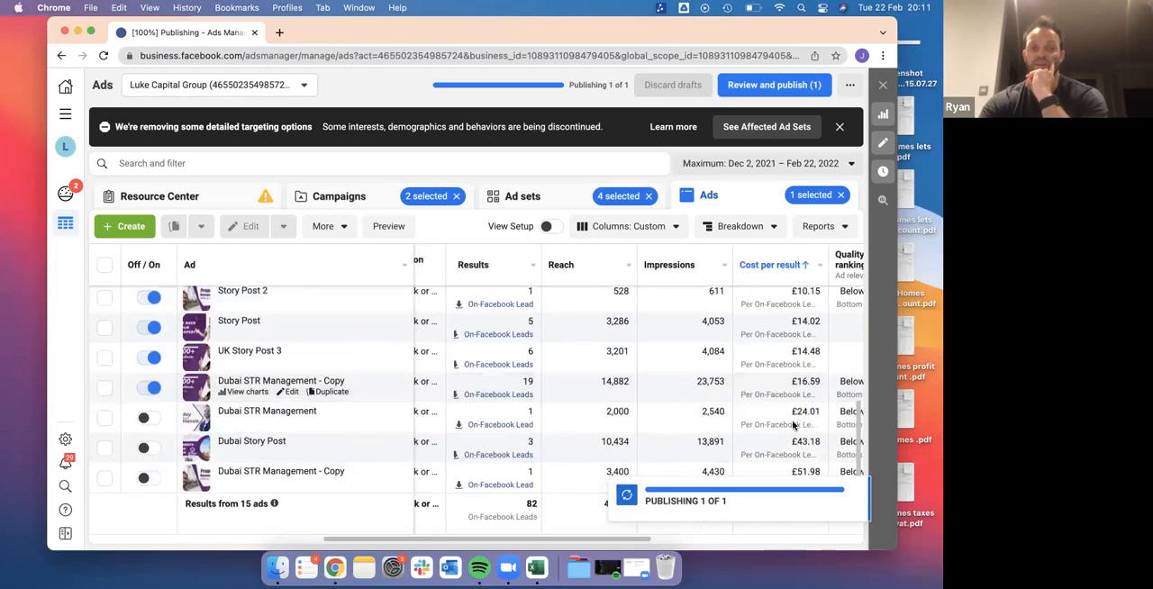
{"action": "scroll", "coordinate": [793, 425], "scroll_direction": "up", "scroll_amount": 3}
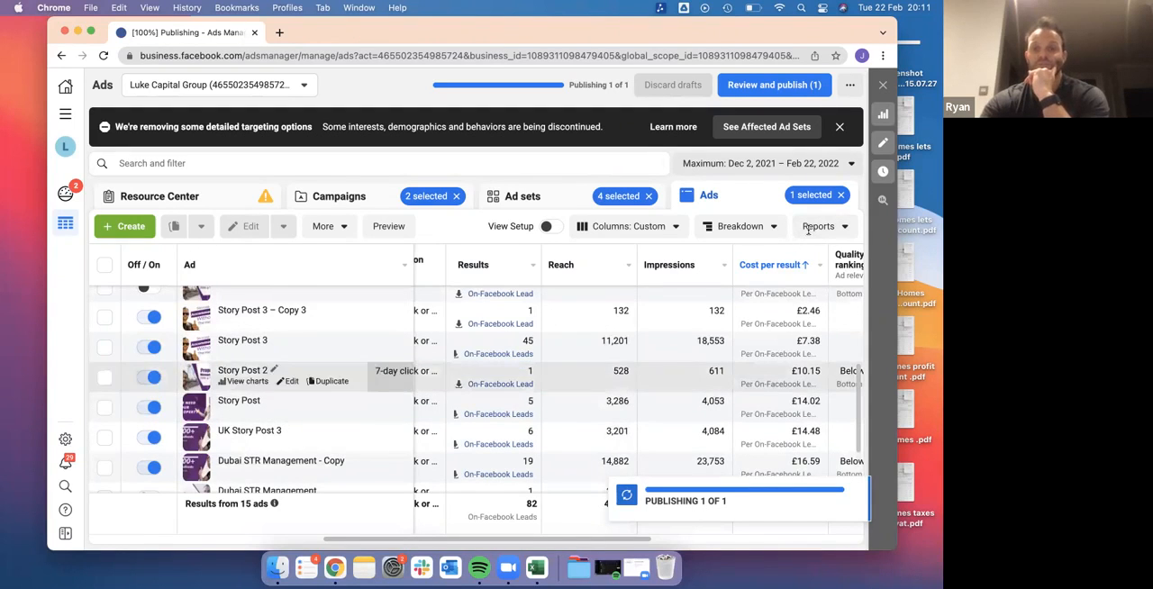
{"action": "scroll", "coordinate": [811, 373], "scroll_direction": "down", "scroll_amount": 2}
{"action": "scroll", "coordinate": [811, 374], "scroll_direction": "up", "scroll_amount": 2}
{"action": "scroll", "coordinate": [811, 374], "scroll_direction": "down", "scroll_amount": 1}
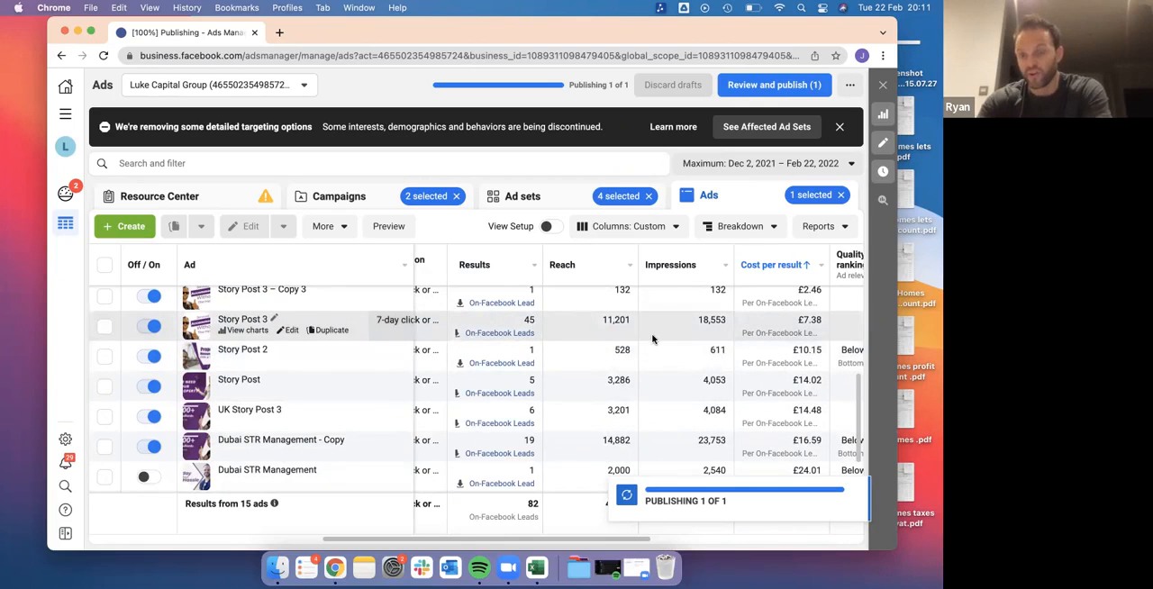
Select the Story Post 3 ad, highlight its lead results, and compare them with the surrounding ads
{"action": "left_click", "coordinate": [538, 322]}
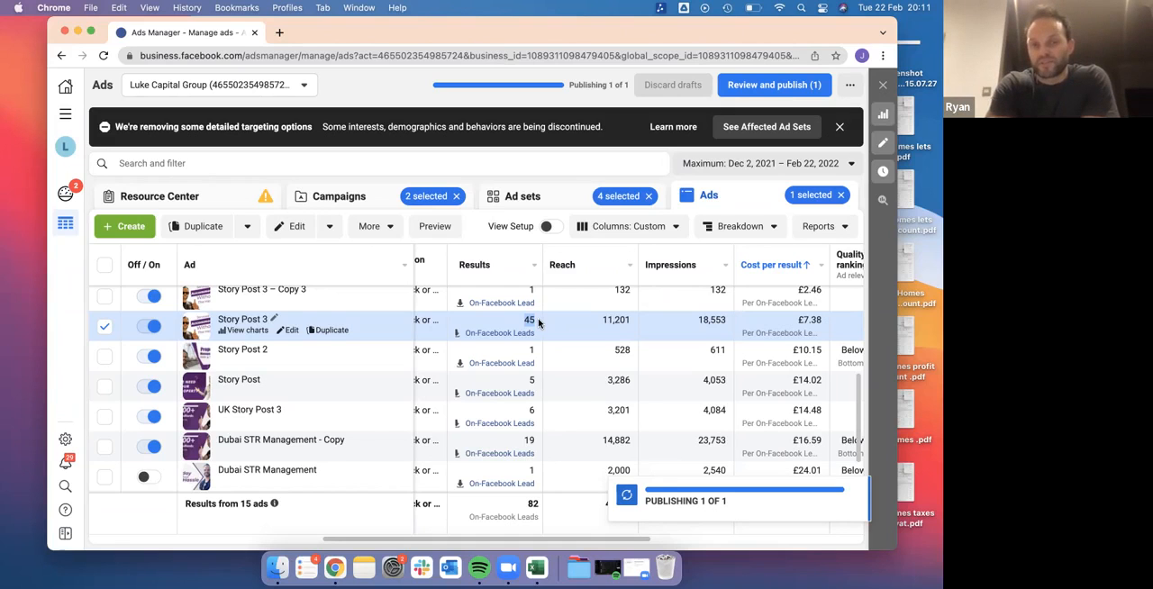
{"action": "scroll", "coordinate": [539, 323], "scroll_direction": "up", "scroll_amount": 5}
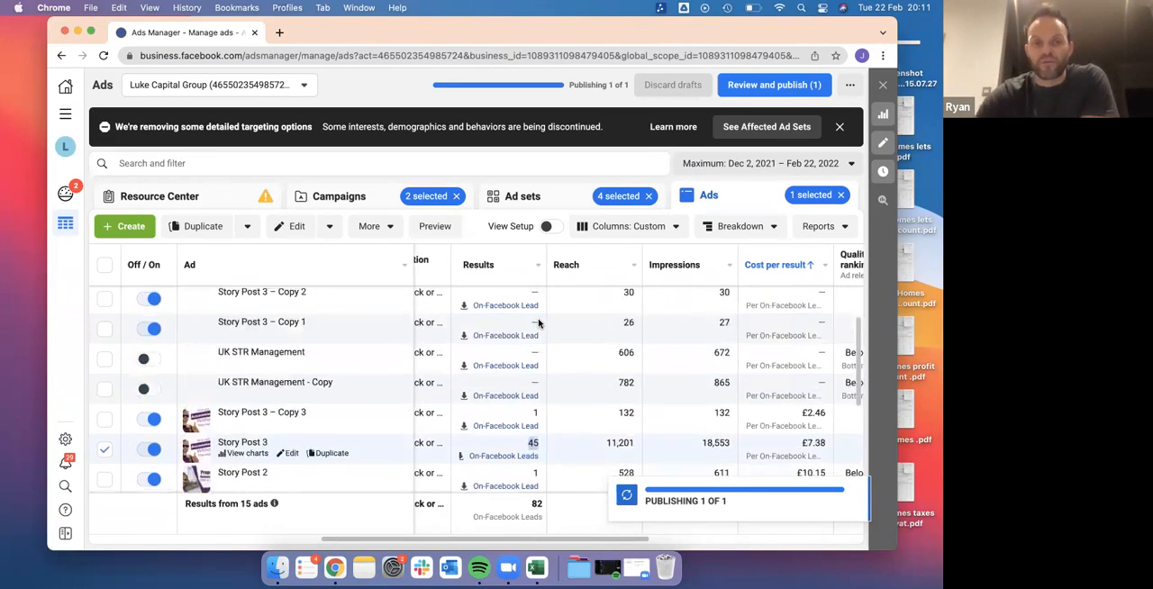
{"action": "scroll", "coordinate": [539, 322], "scroll_direction": "down", "scroll_amount": 8}
{"action": "scroll", "coordinate": [538, 323], "scroll_direction": "up", "scroll_amount": 4}
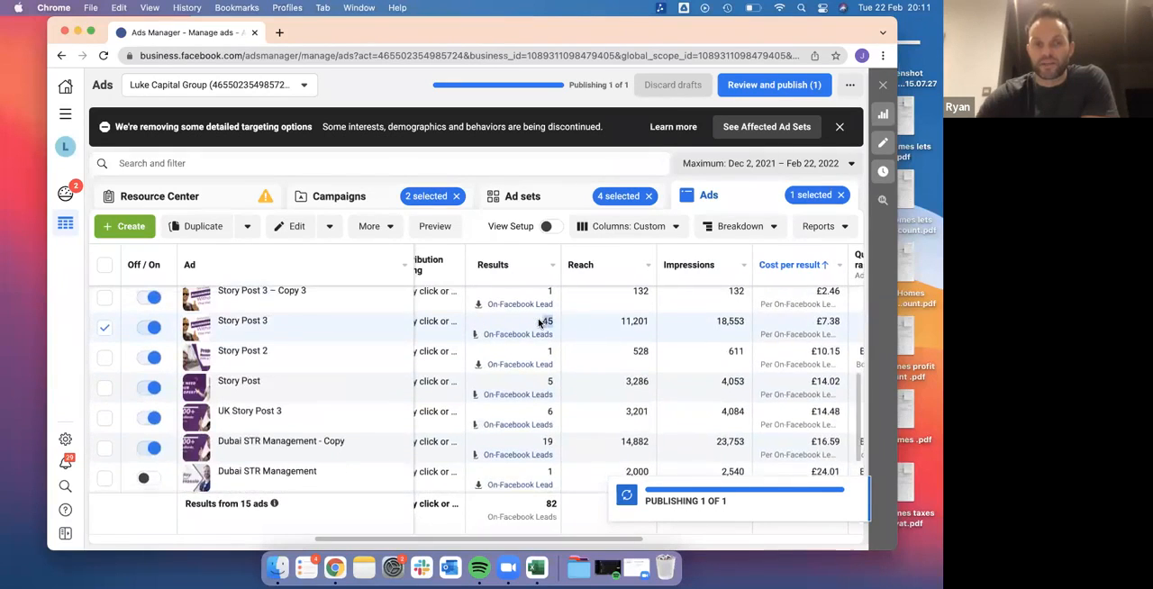
{"action": "scroll", "coordinate": [539, 323], "scroll_direction": "down", "scroll_amount": 1}
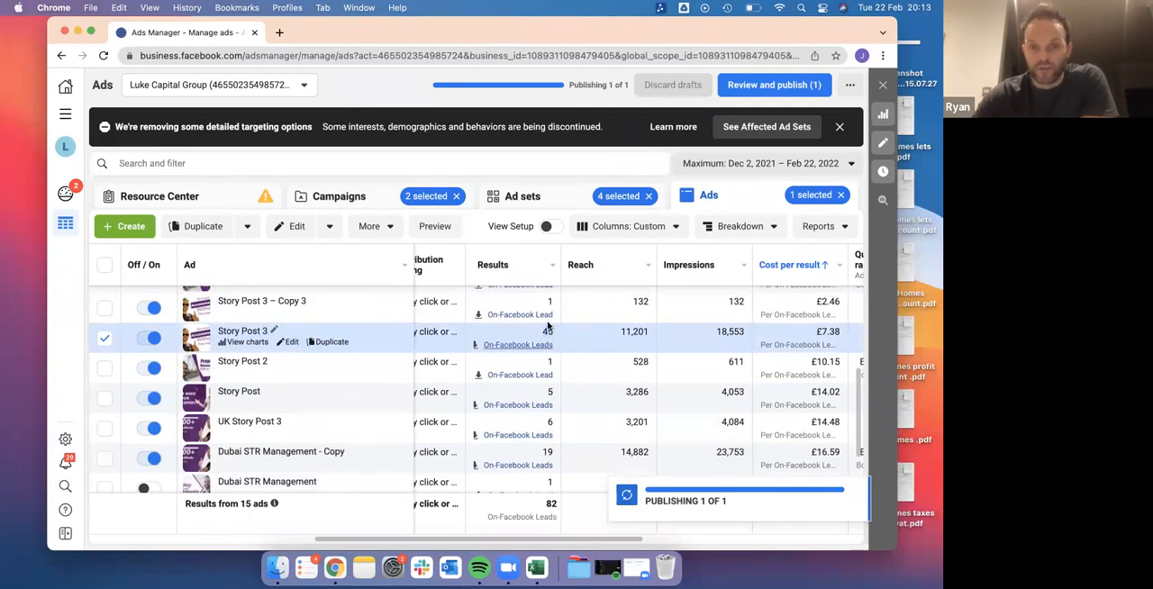
Check Story Post 3's rankings, amount spent and end date, and weigh its cost per result against its leads
{"action": "scroll", "coordinate": [590, 347], "scroll_direction": "right", "scroll_amount": 5}
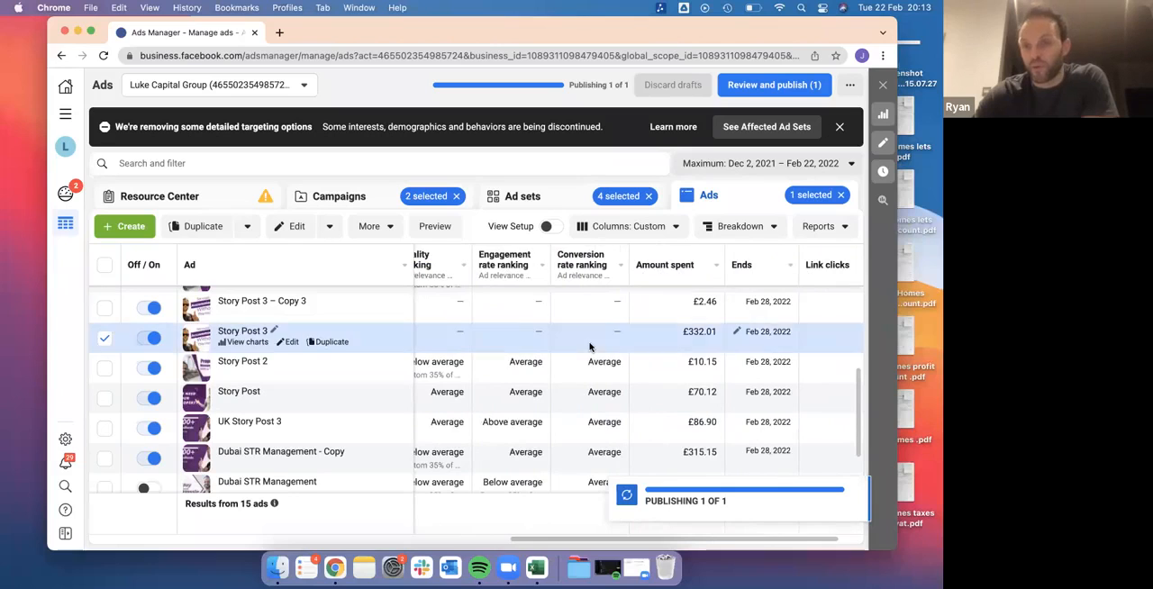
{"action": "scroll", "coordinate": [590, 347], "scroll_direction": "left", "scroll_amount": 5}
{"action": "scroll", "coordinate": [586, 345], "scroll_direction": "left", "scroll_amount": 1}
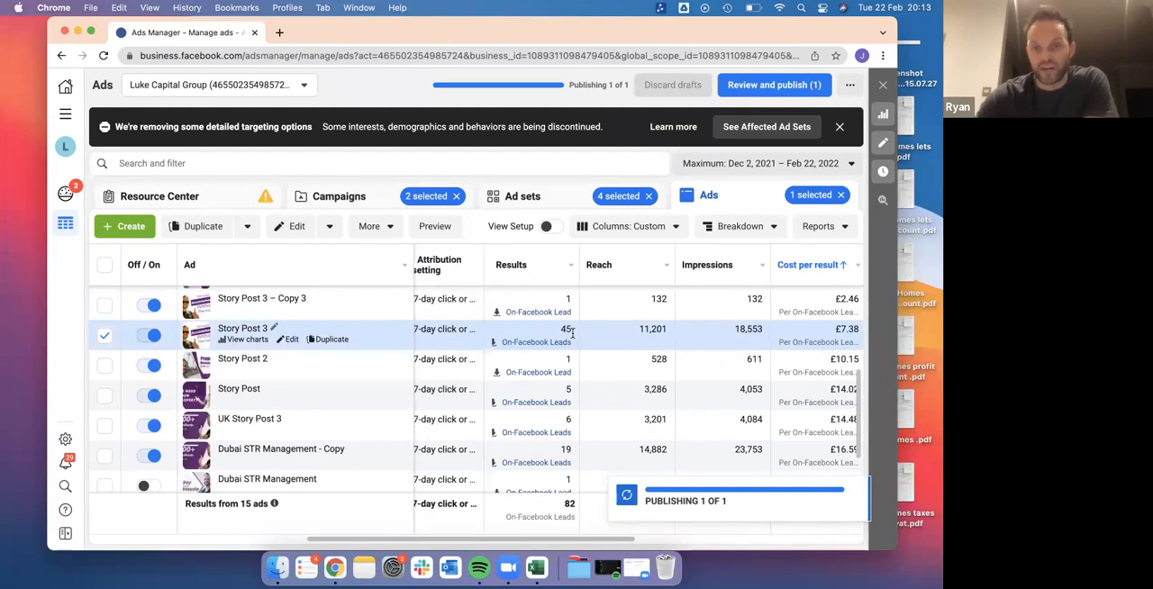
{"action": "scroll", "coordinate": [571, 332], "scroll_direction": "right", "scroll_amount": 5}
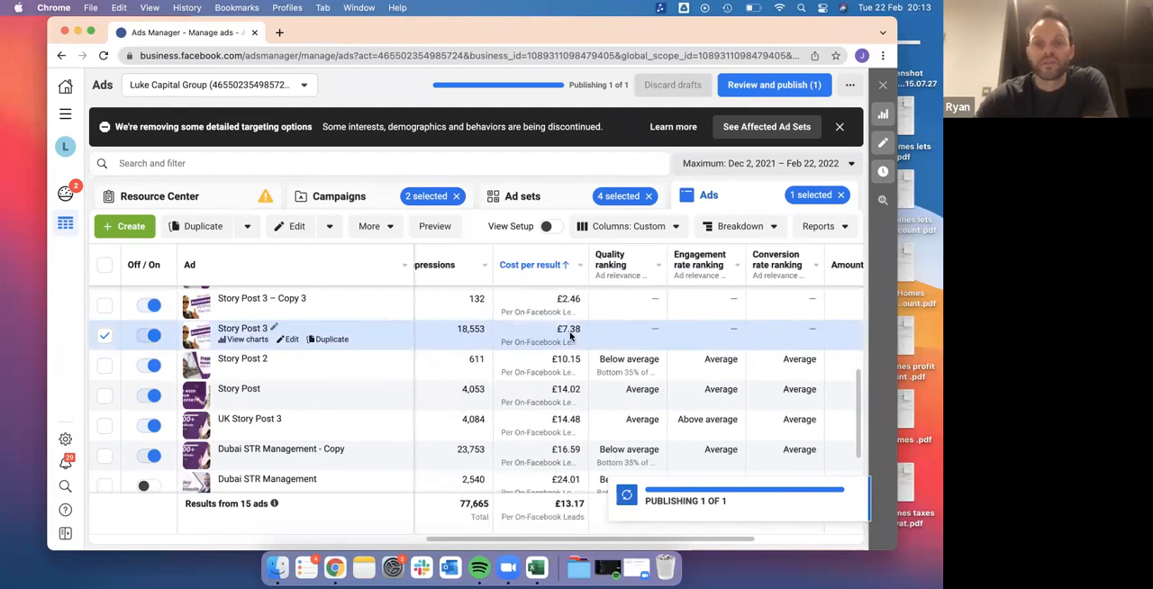
{"action": "scroll", "coordinate": [570, 335], "scroll_direction": "left", "scroll_amount": 5}
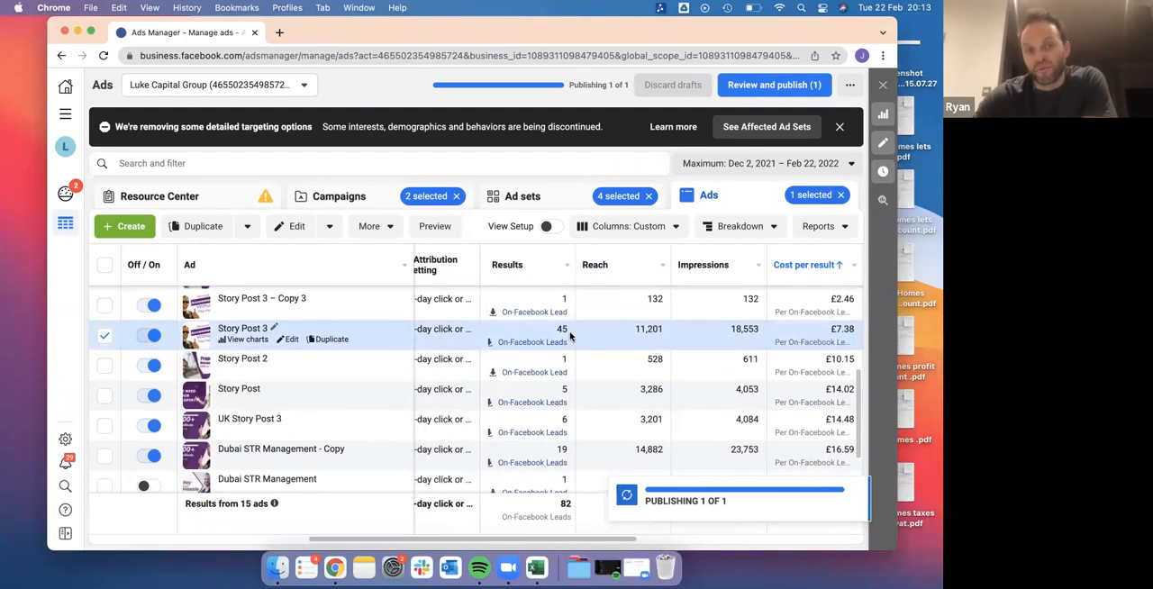
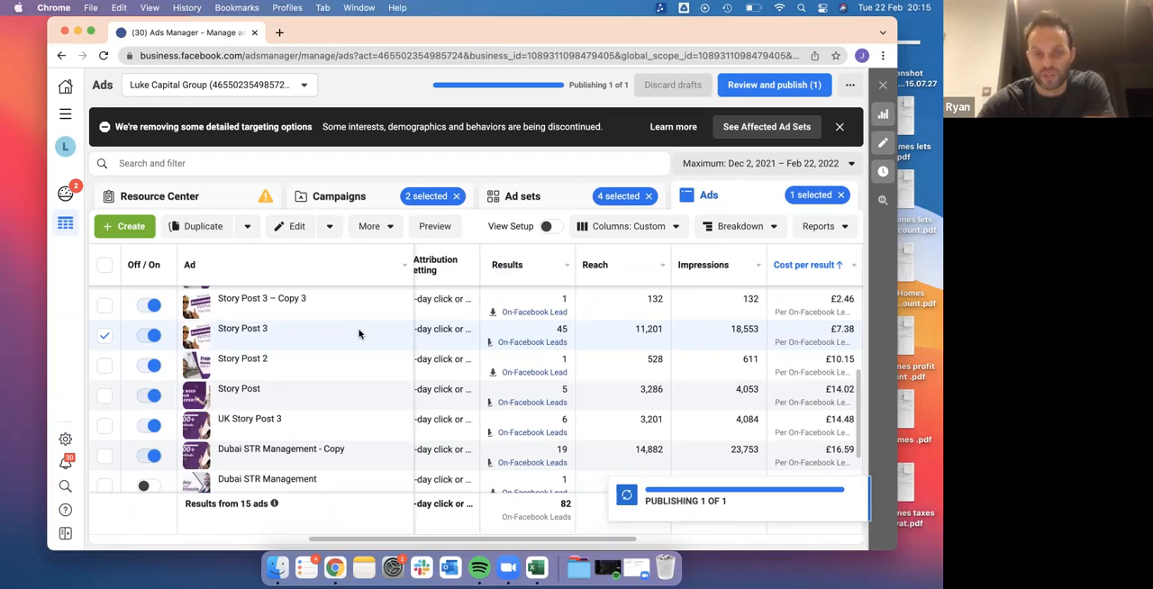
Check Story Post 3's impressions, cost per result, amount spent and link clicks against the neighbouring ads
{"action": "scroll", "coordinate": [680, 339], "scroll_direction": "right", "scroll_amount": 5}
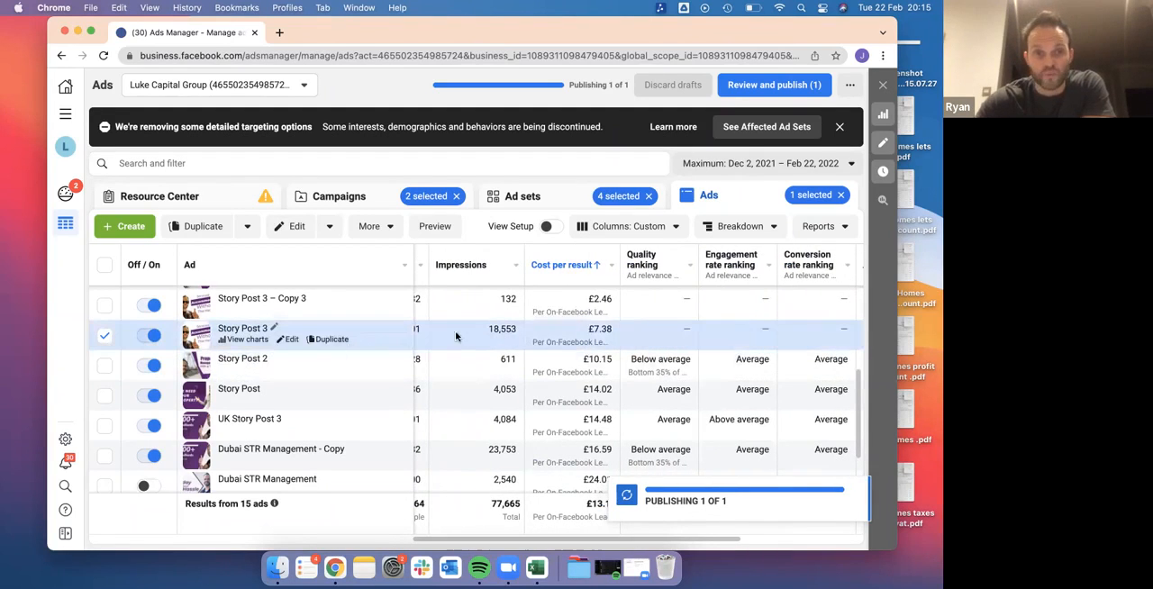
{"action": "scroll", "coordinate": [537, 339], "scroll_direction": "left", "scroll_amount": 5}
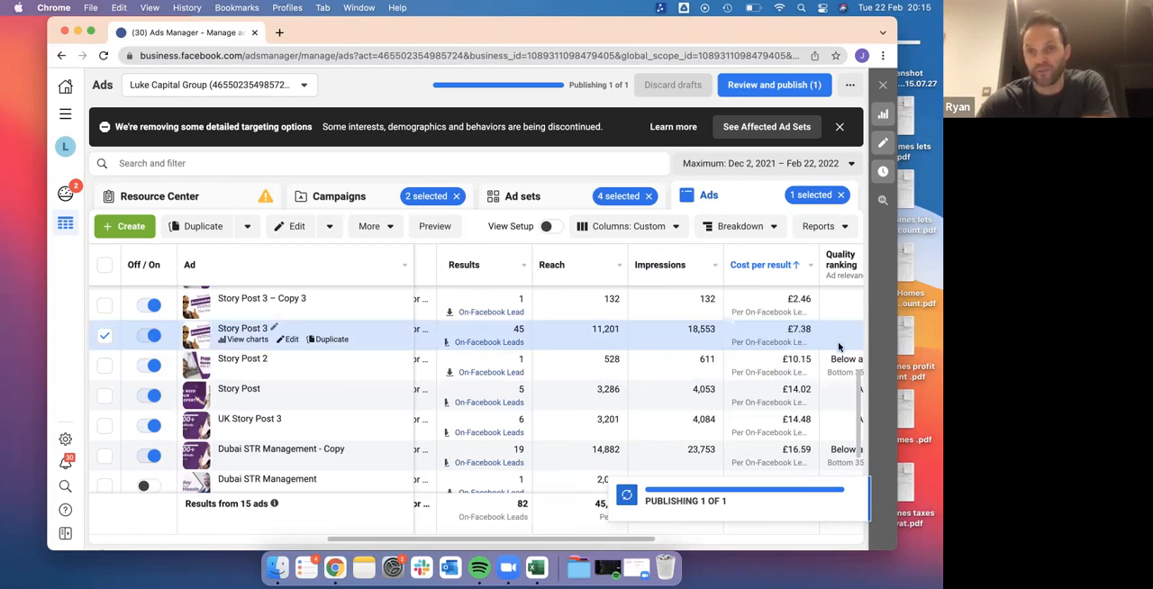
{"action": "scroll", "coordinate": [784, 338], "scroll_direction": "right", "scroll_amount": 1}
{"action": "scroll", "coordinate": [782, 339], "scroll_direction": "right", "scroll_amount": 10}
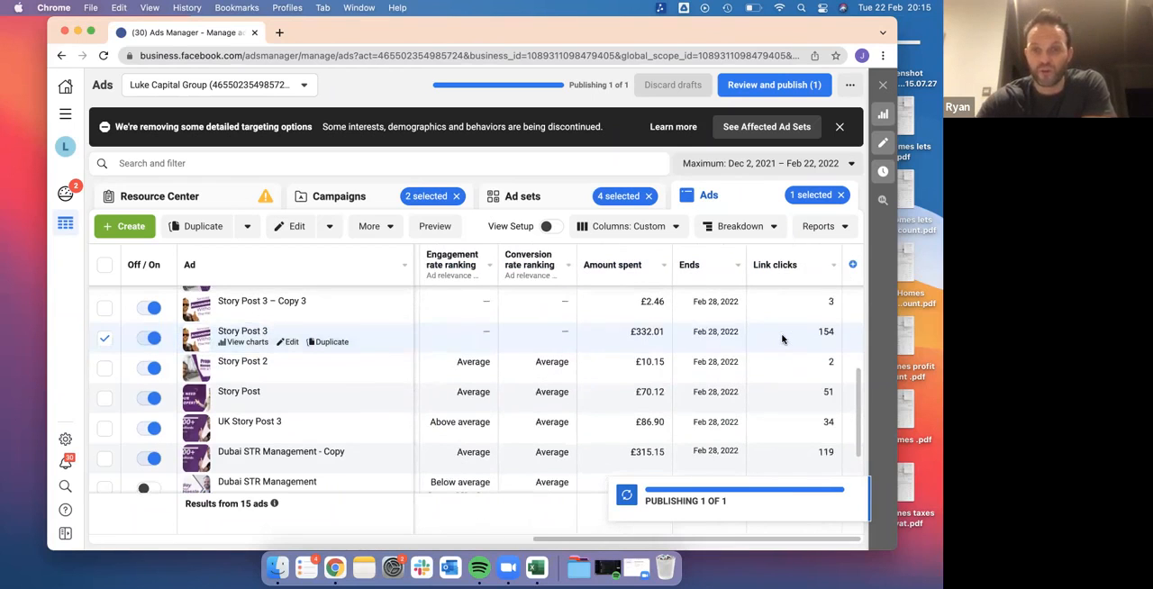
{"action": "scroll", "coordinate": [782, 339], "scroll_direction": "down", "scroll_amount": 2}
{"action": "scroll", "coordinate": [782, 339], "scroll_direction": "up", "scroll_amount": 1}
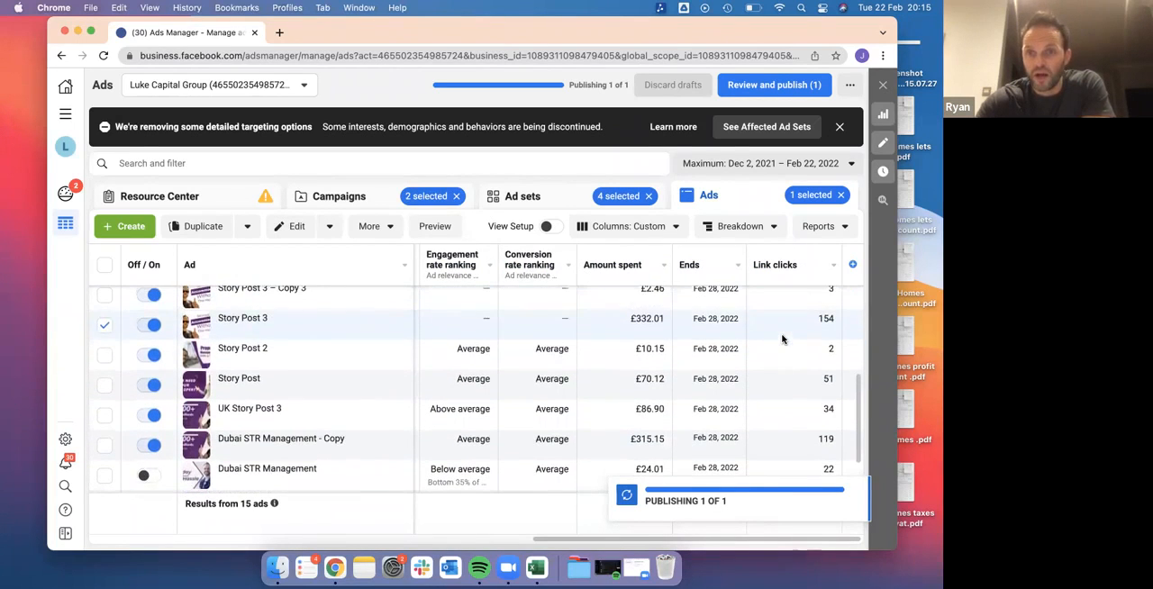
Customize the ads table's columns to include the Frequency metric and apply the change
{"action": "left_click", "coordinate": [671, 227]}
{"action": "scroll", "coordinate": [596, 445], "scroll_direction": "down", "scroll_amount": 2}
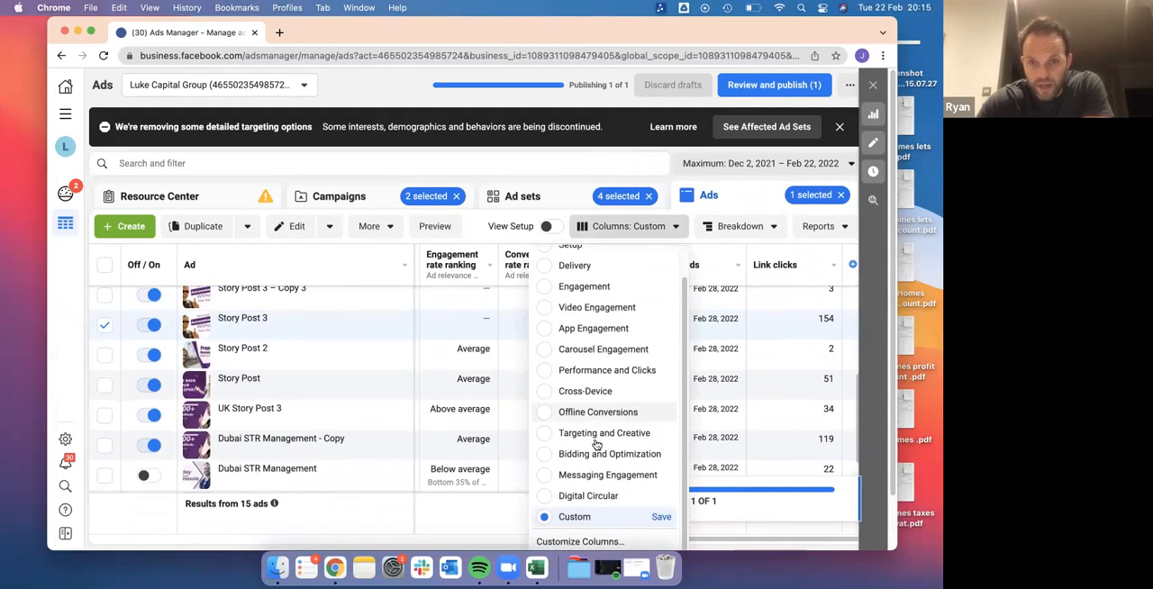
{"action": "scroll", "coordinate": [596, 445], "scroll_direction": "up", "scroll_amount": 2}
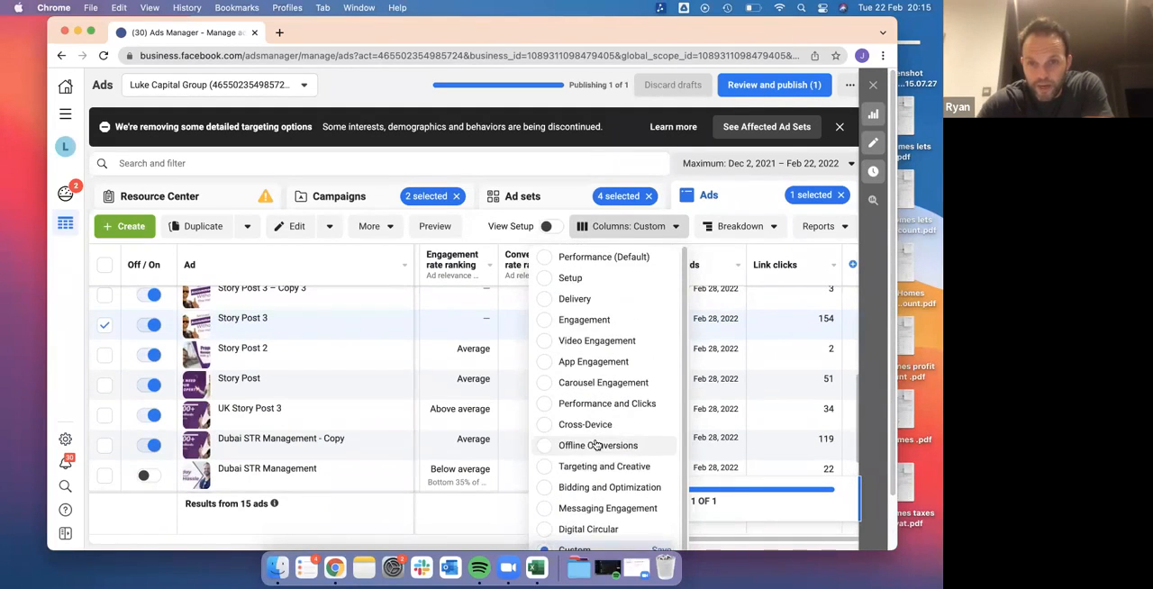
{"action": "scroll", "coordinate": [604, 326], "scroll_direction": "down", "scroll_amount": 2}
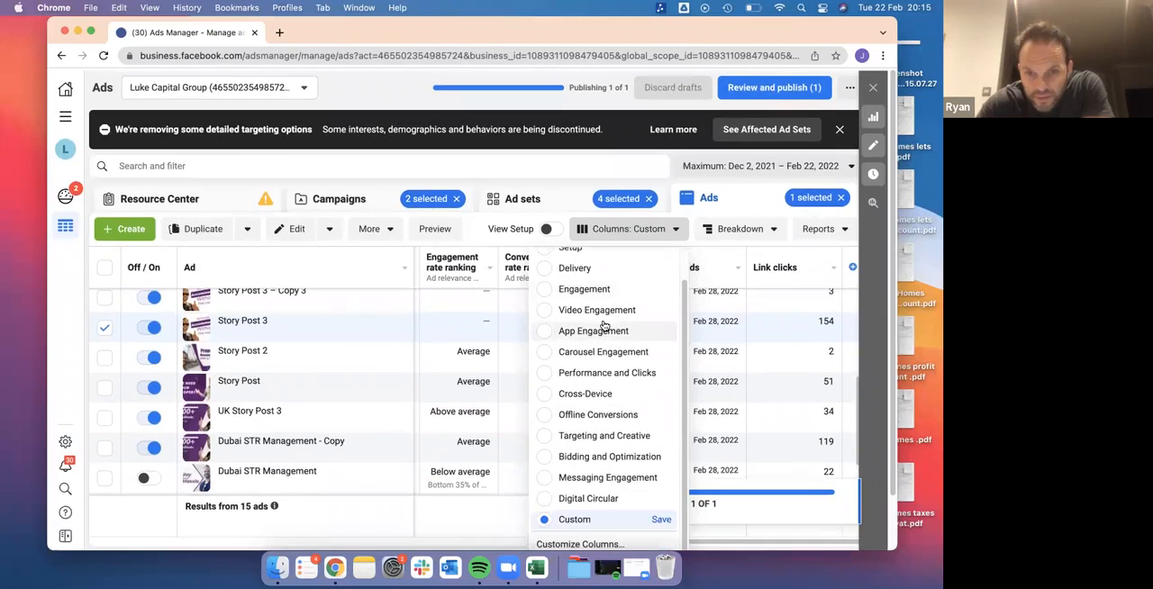
{"action": "left_click", "coordinate": [589, 543]}
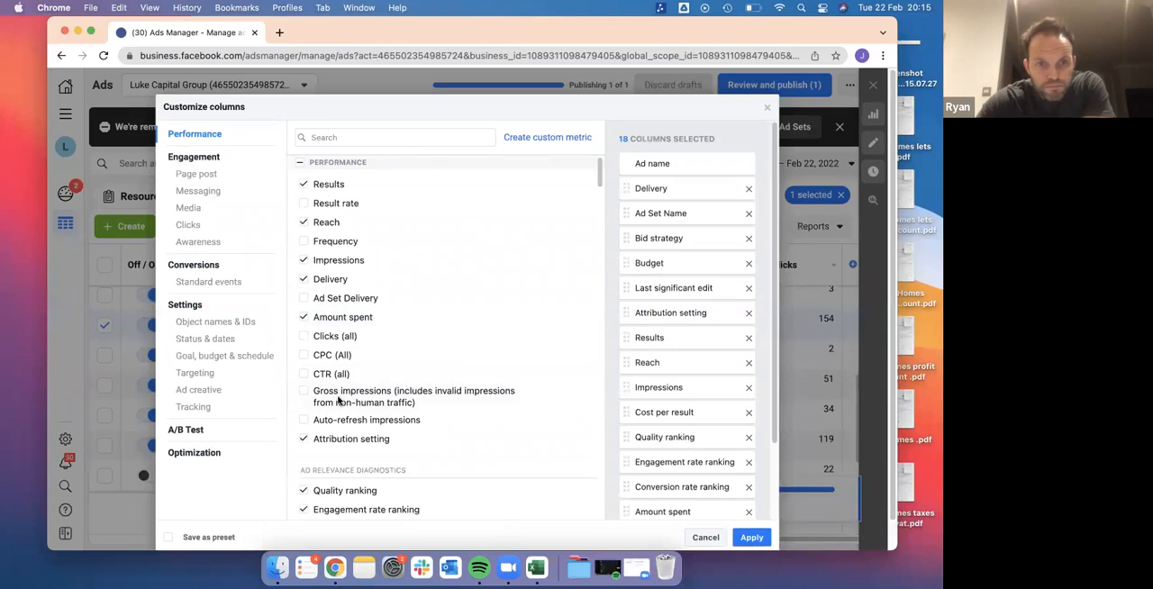
{"action": "left_click", "coordinate": [305, 242]}
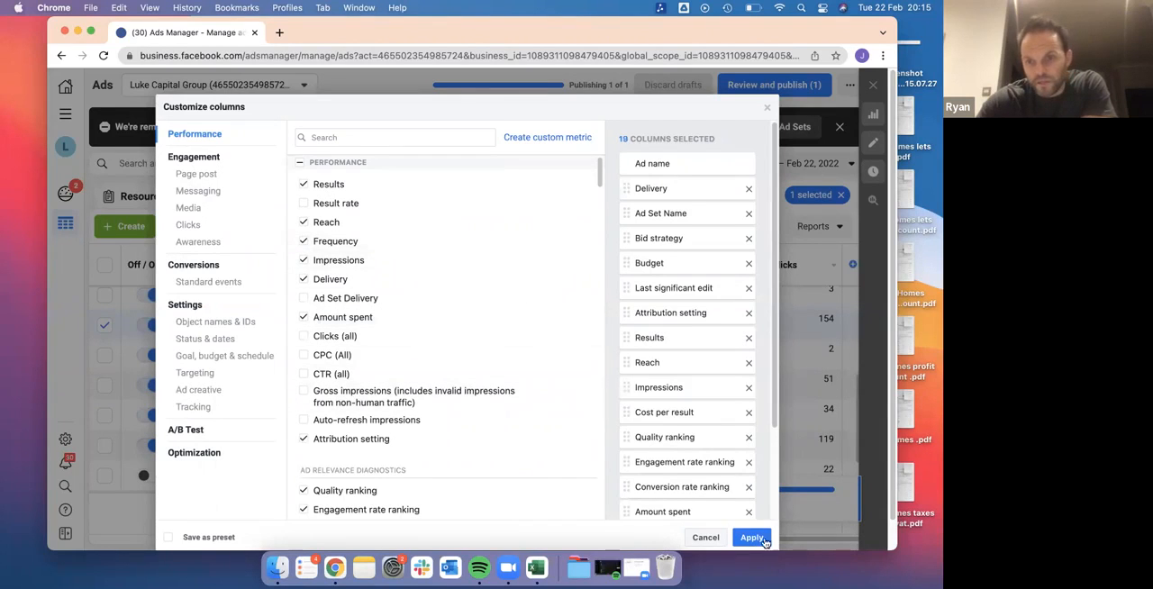
{"action": "left_click", "coordinate": [751, 538]}
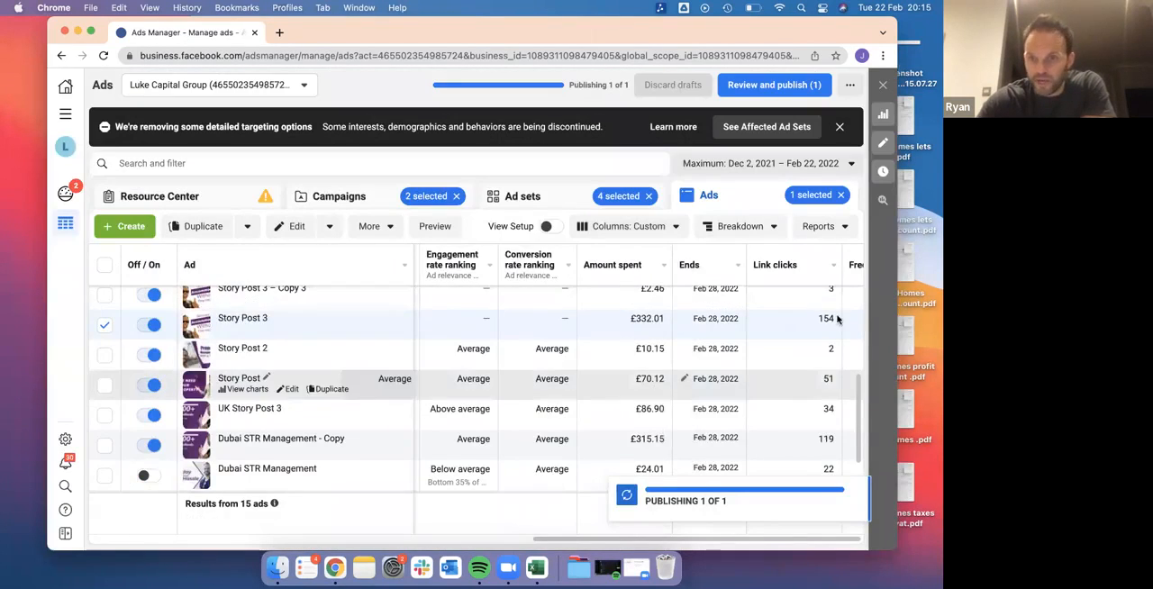
Compare the frequency, link clicks and amount spent of Story Post 3 with the other ads in the list
{"action": "scroll", "coordinate": [687, 383], "scroll_direction": "right", "scroll_amount": 2}
{"action": "scroll", "coordinate": [688, 383], "scroll_direction": "up", "scroll_amount": 1}
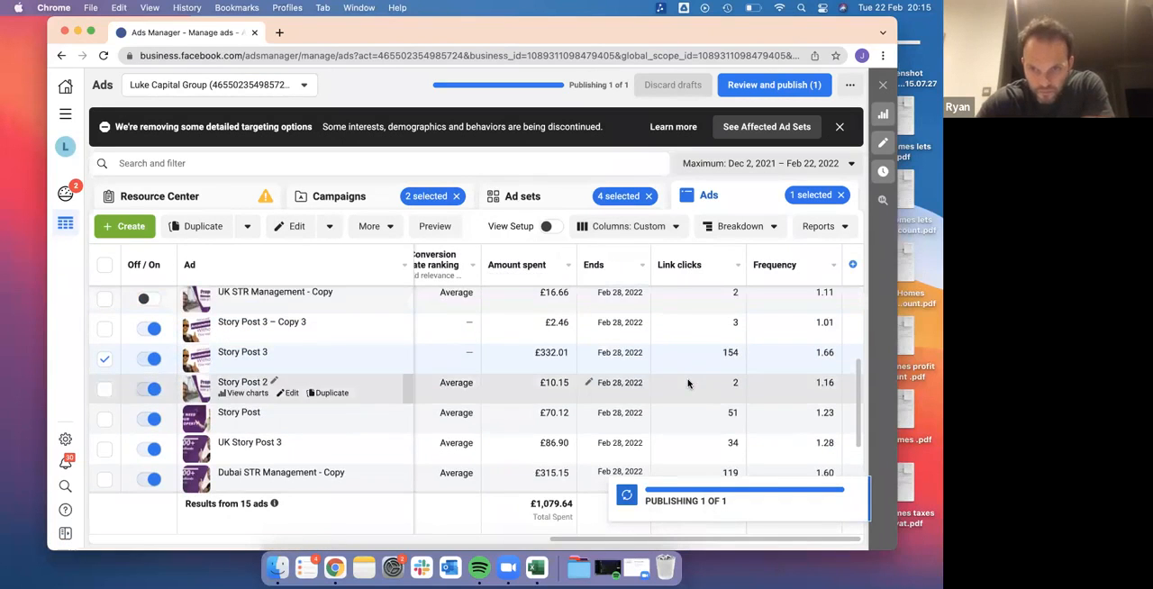
{"action": "scroll", "coordinate": [687, 383], "scroll_direction": "up", "scroll_amount": 5}
{"action": "scroll", "coordinate": [687, 383], "scroll_direction": "down", "scroll_amount": 7}
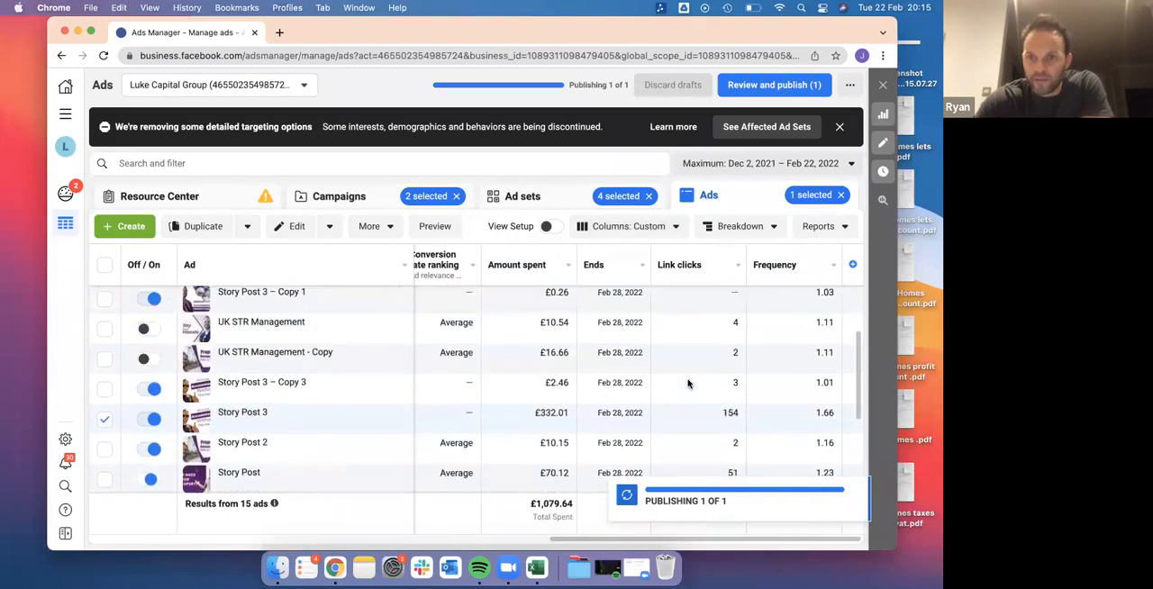
{"action": "scroll", "coordinate": [687, 383], "scroll_direction": "down", "scroll_amount": 1}
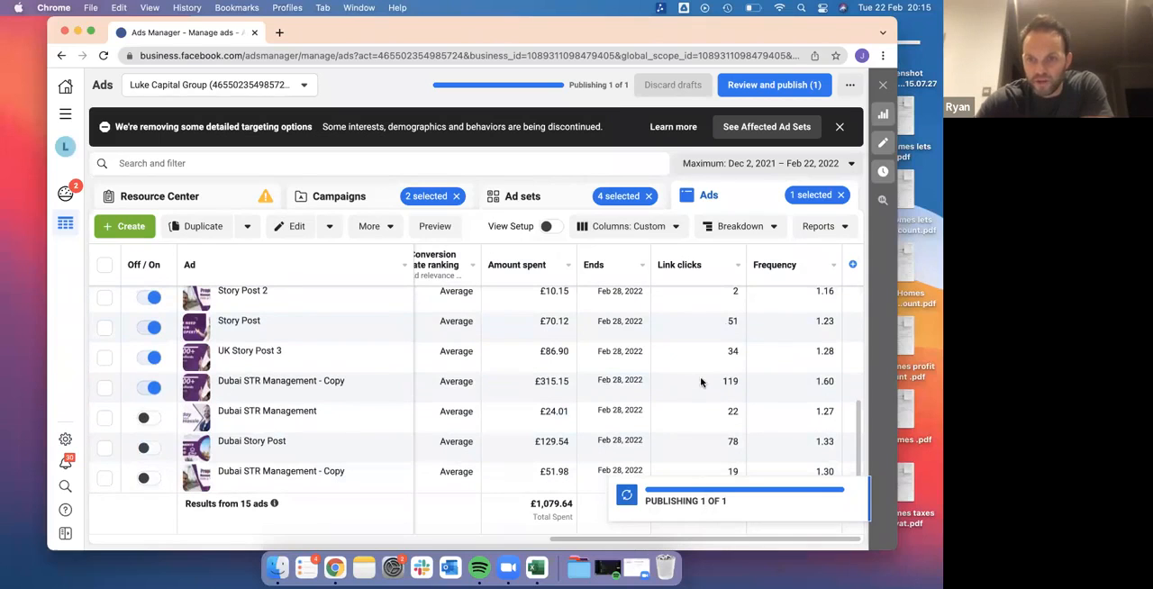
{"action": "scroll", "coordinate": [800, 385], "scroll_direction": "up", "scroll_amount": 2}
{"action": "scroll", "coordinate": [793, 385], "scroll_direction": "up", "scroll_amount": 2}
{"action": "scroll", "coordinate": [792, 385], "scroll_direction": "down", "scroll_amount": 1}
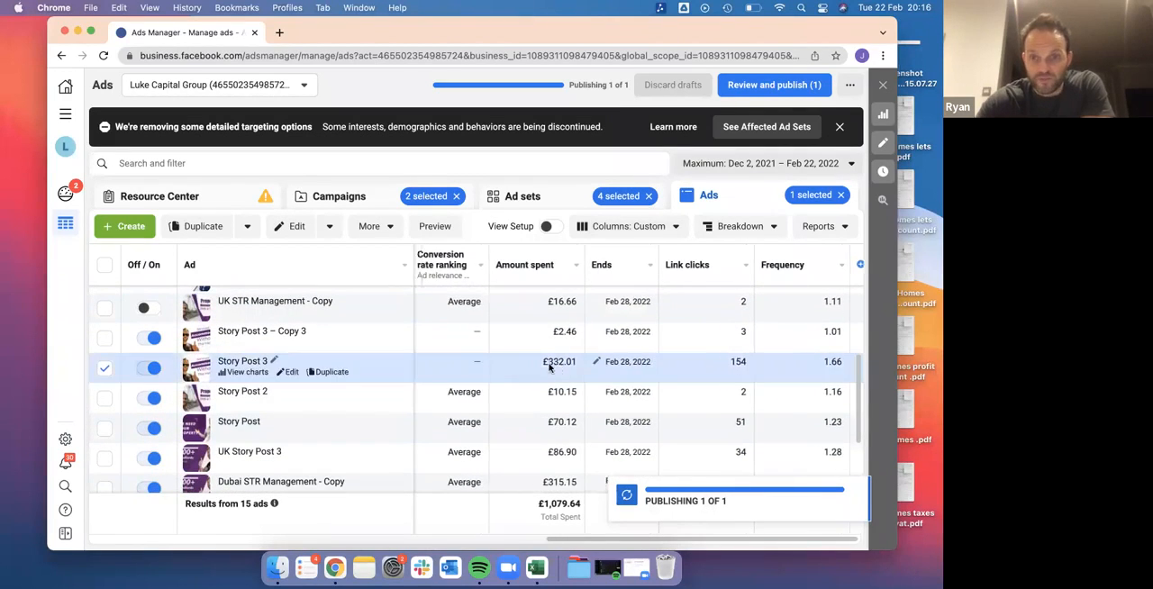
{"action": "scroll", "coordinate": [550, 367], "scroll_direction": "left", "scroll_amount": 5}
{"action": "scroll", "coordinate": [567, 367], "scroll_direction": "right", "scroll_amount": 3}
{"action": "scroll", "coordinate": [573, 365], "scroll_direction": "right", "scroll_amount": 6}
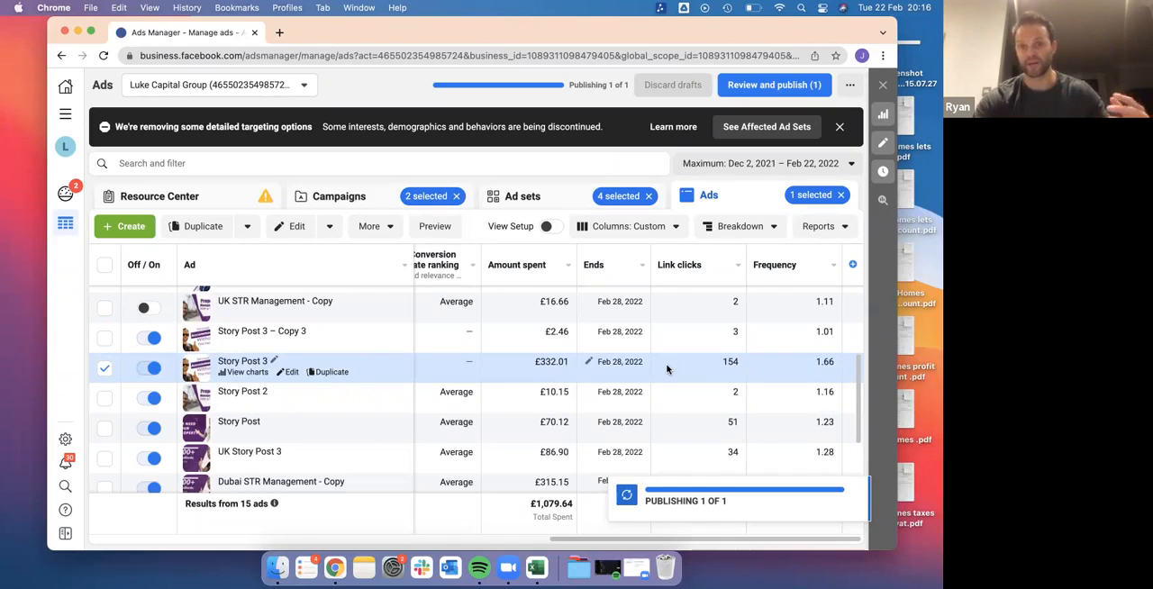
Weigh Story Post 3's frequency and amount spent against its leads, reach, impressions and cost per result
{"action": "scroll", "coordinate": [667, 367], "scroll_direction": "left", "scroll_amount": 10}
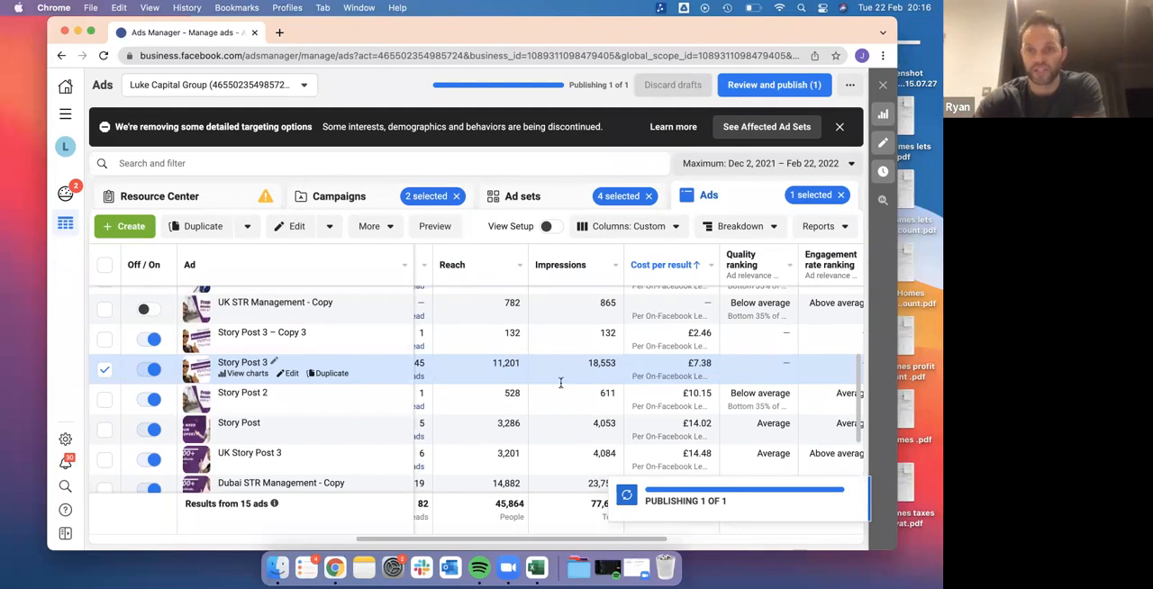
{"action": "scroll", "coordinate": [647, 370], "scroll_direction": "right", "scroll_amount": 5}
{"action": "scroll", "coordinate": [646, 371], "scroll_direction": "up", "scroll_amount": 1}
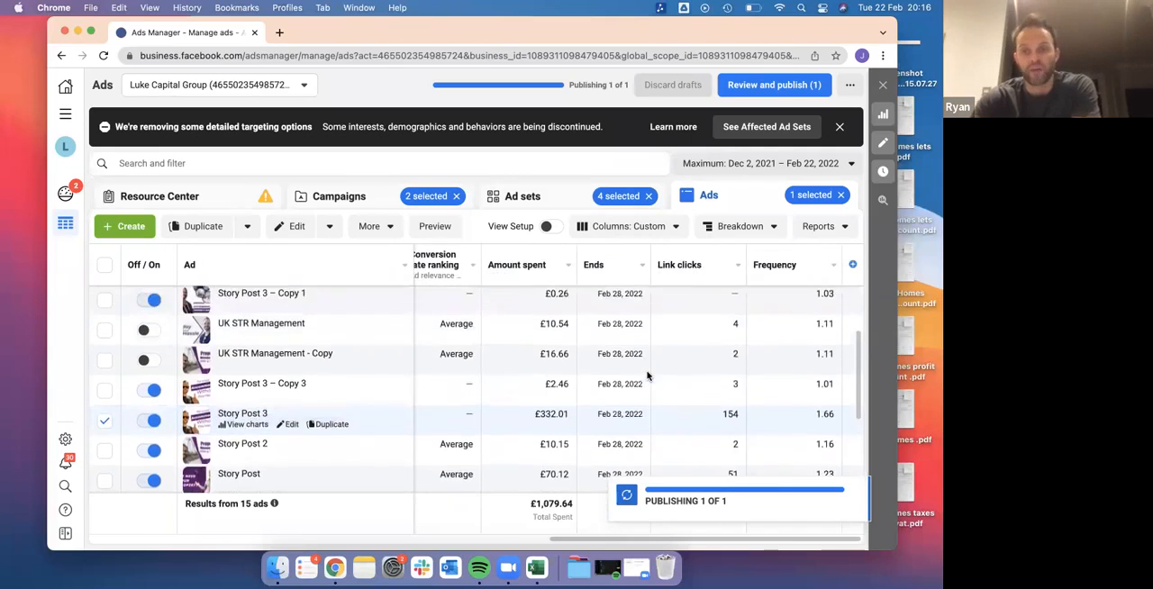
{"action": "scroll", "coordinate": [647, 376], "scroll_direction": "left", "scroll_amount": 6}
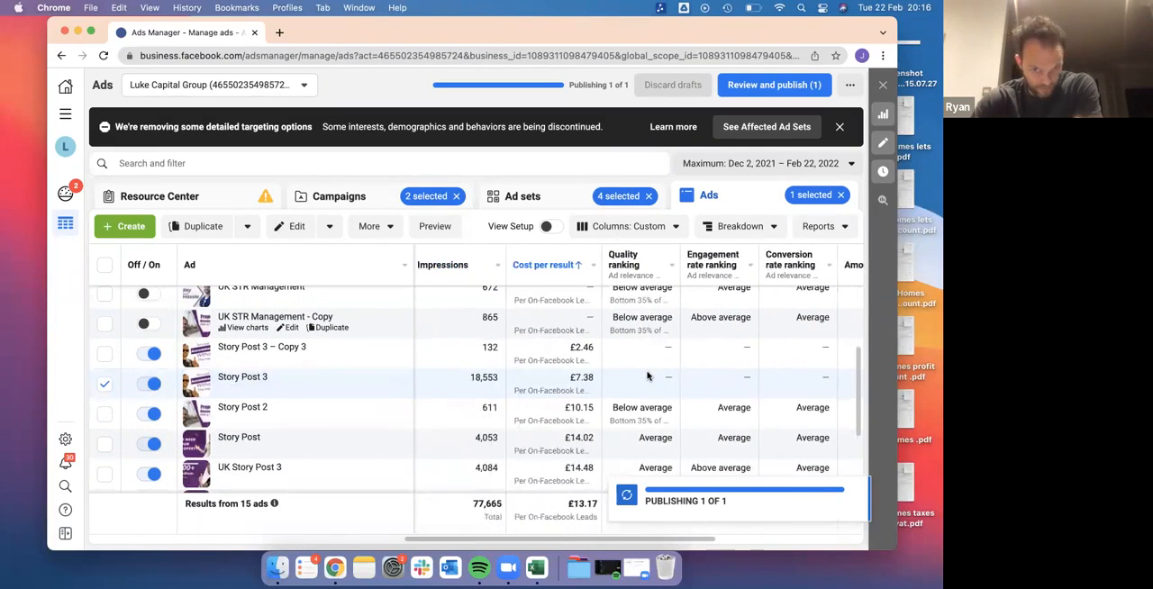
{"action": "scroll", "coordinate": [599, 389], "scroll_direction": "left", "scroll_amount": 2}
{"action": "scroll", "coordinate": [636, 380], "scroll_direction": "left", "scroll_amount": 3}
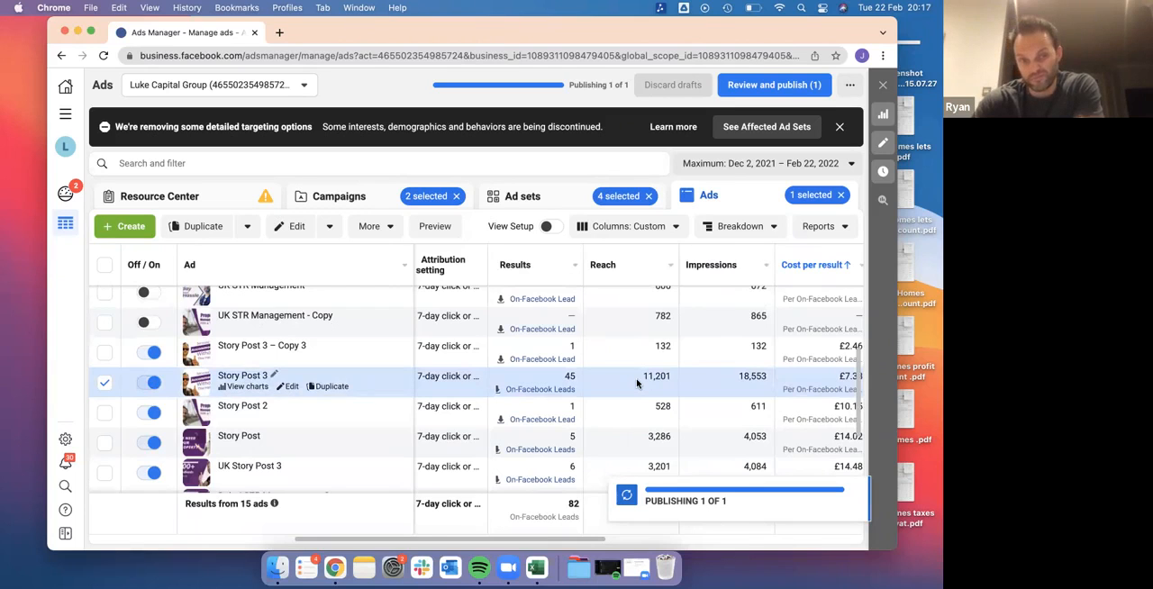
{"action": "scroll", "coordinate": [636, 383], "scroll_direction": "right", "scroll_amount": 10}
{"action": "scroll", "coordinate": [637, 383], "scroll_direction": "up", "scroll_amount": 1}
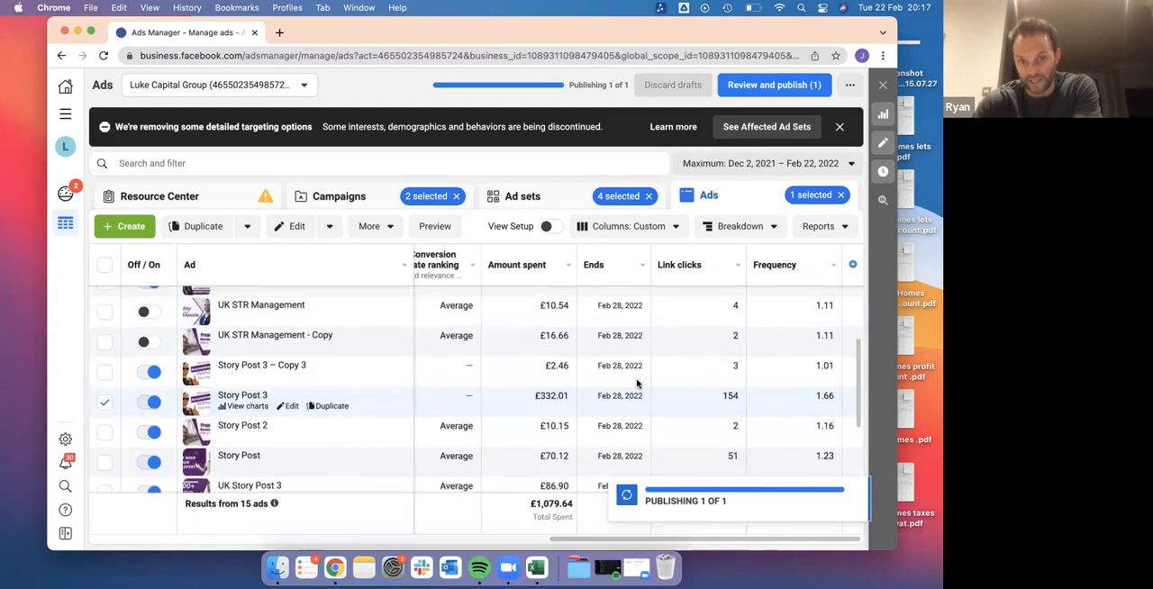
{"action": "scroll", "coordinate": [674, 378], "scroll_direction": "down", "scroll_amount": 2}
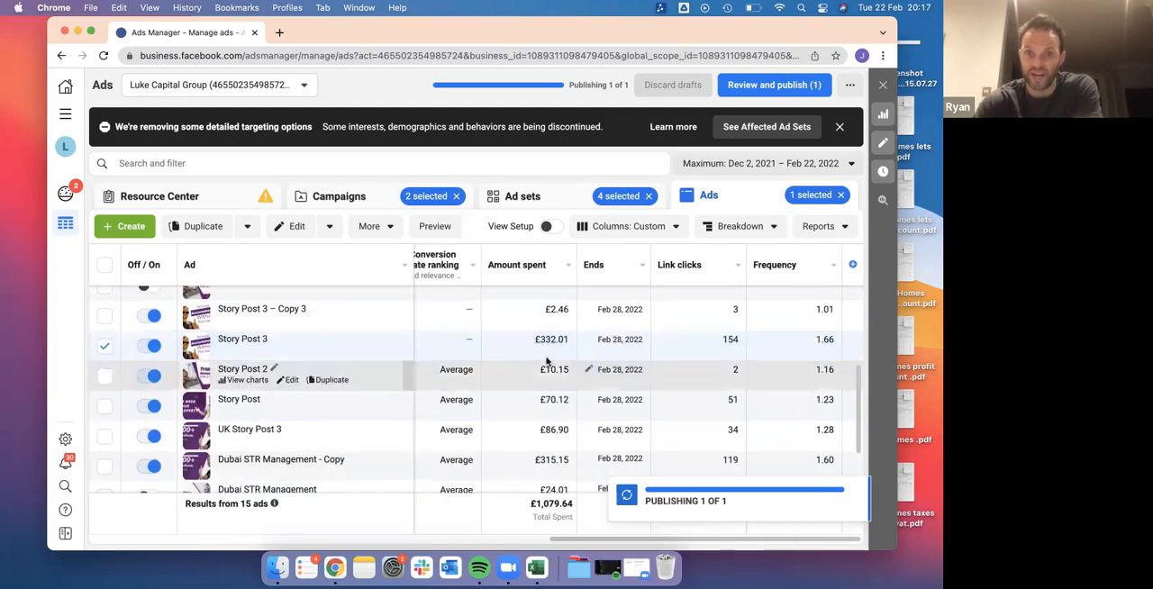
{"action": "scroll", "coordinate": [549, 360], "scroll_direction": "left", "scroll_amount": 5}
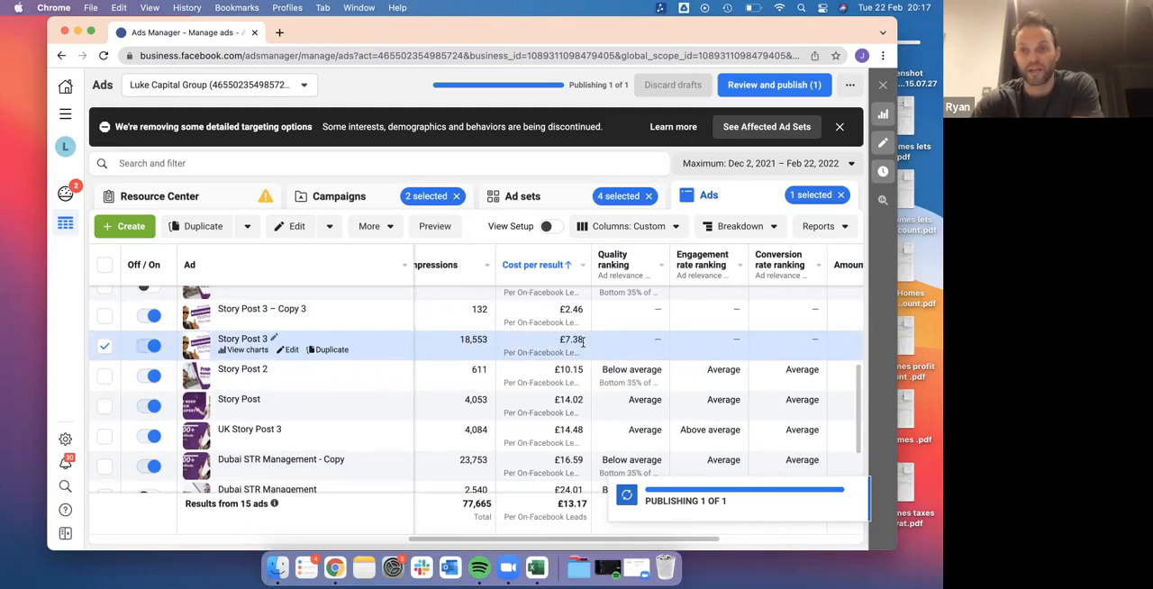
{"action": "scroll", "coordinate": [565, 343], "scroll_direction": "left", "scroll_amount": 5}
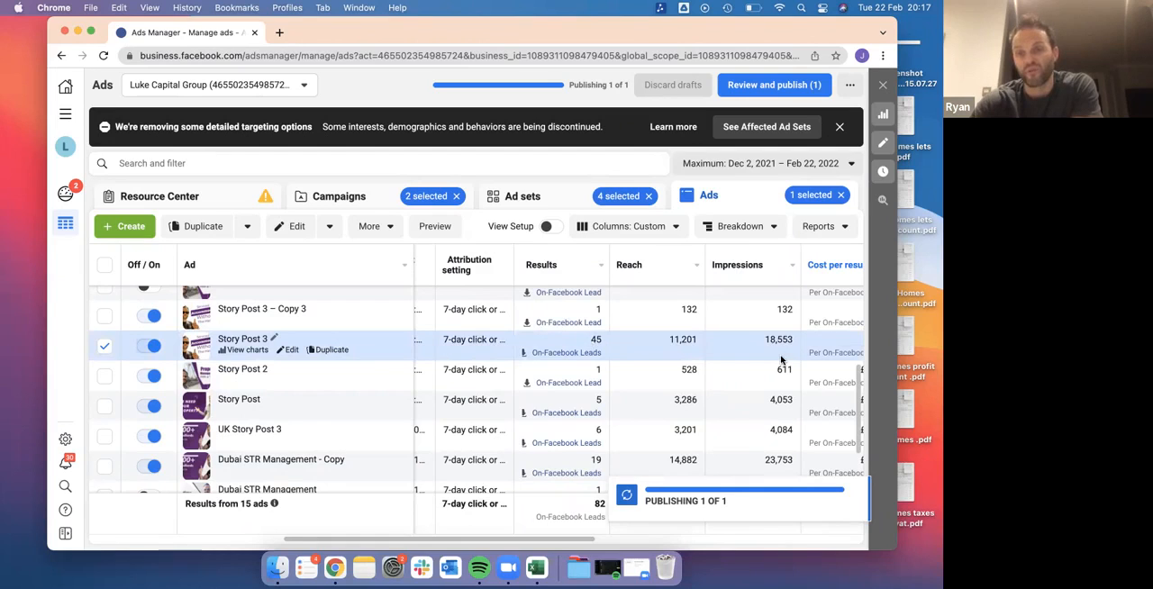
{"action": "scroll", "coordinate": [781, 359], "scroll_direction": "right", "scroll_amount": 4}
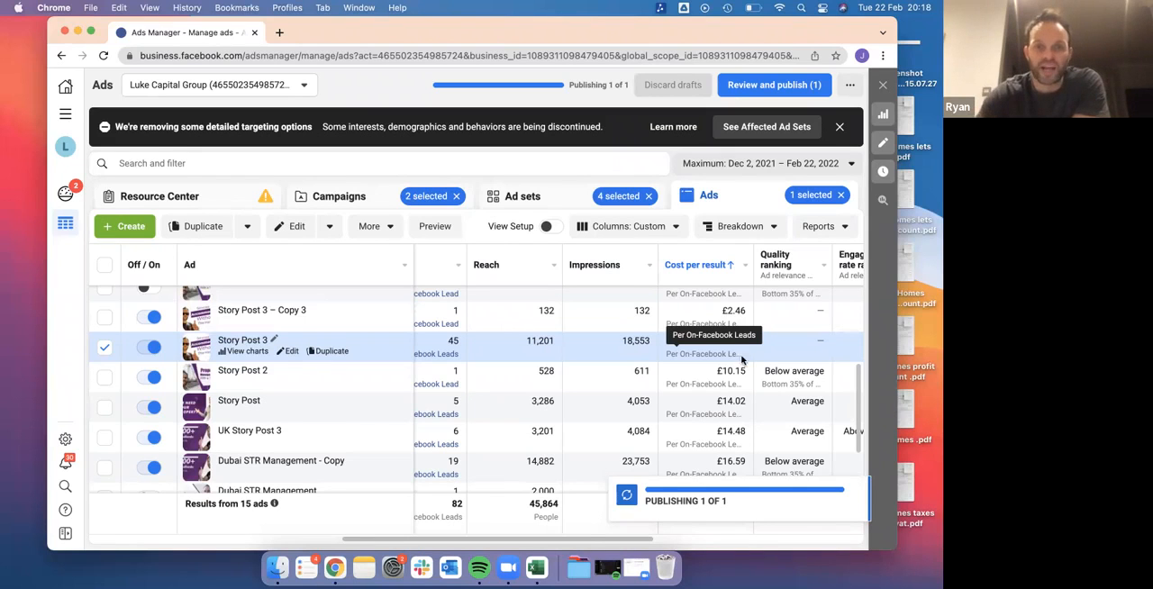
{"action": "scroll", "coordinate": [612, 338], "scroll_direction": "left", "scroll_amount": 5}
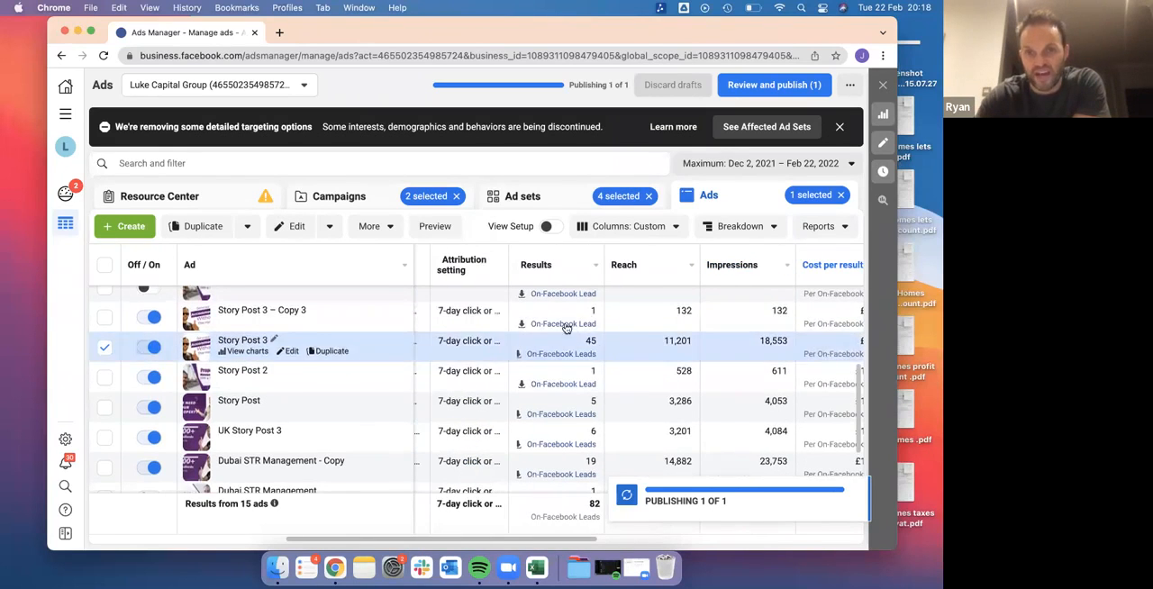